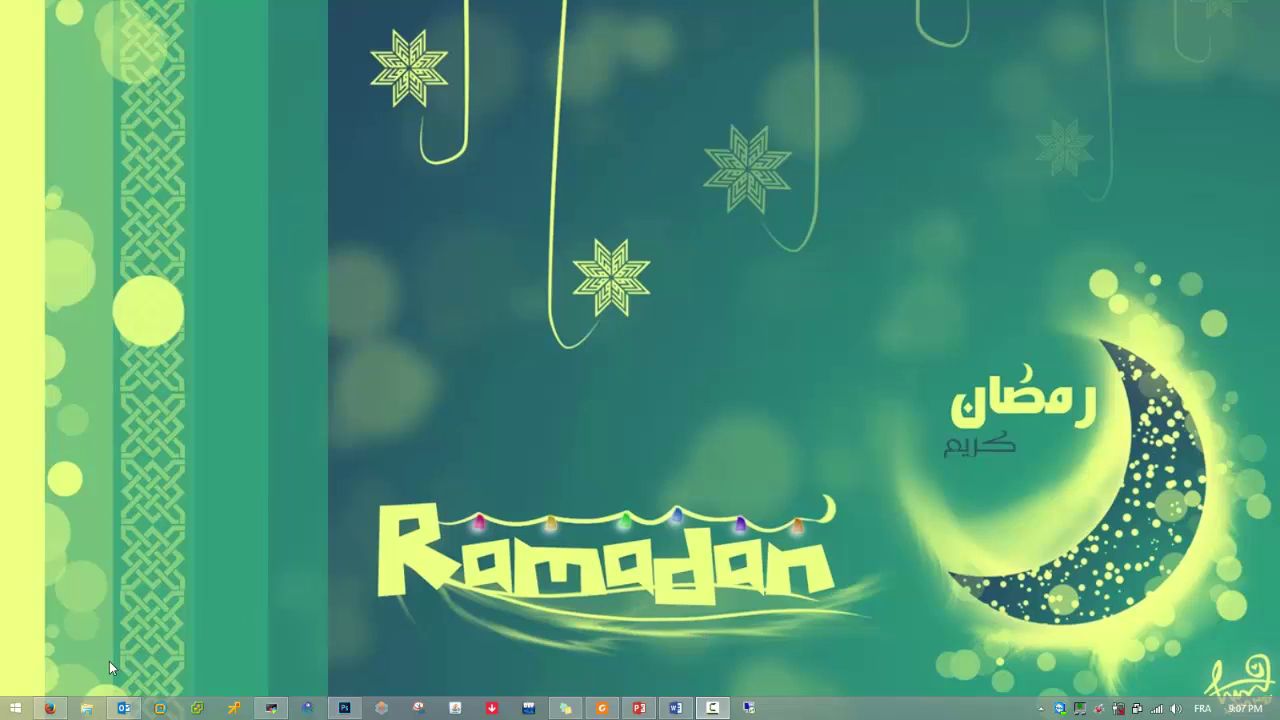
# Step: Restore the Firefox window showing the F5 Networks login page
pyautogui.click(49, 708)
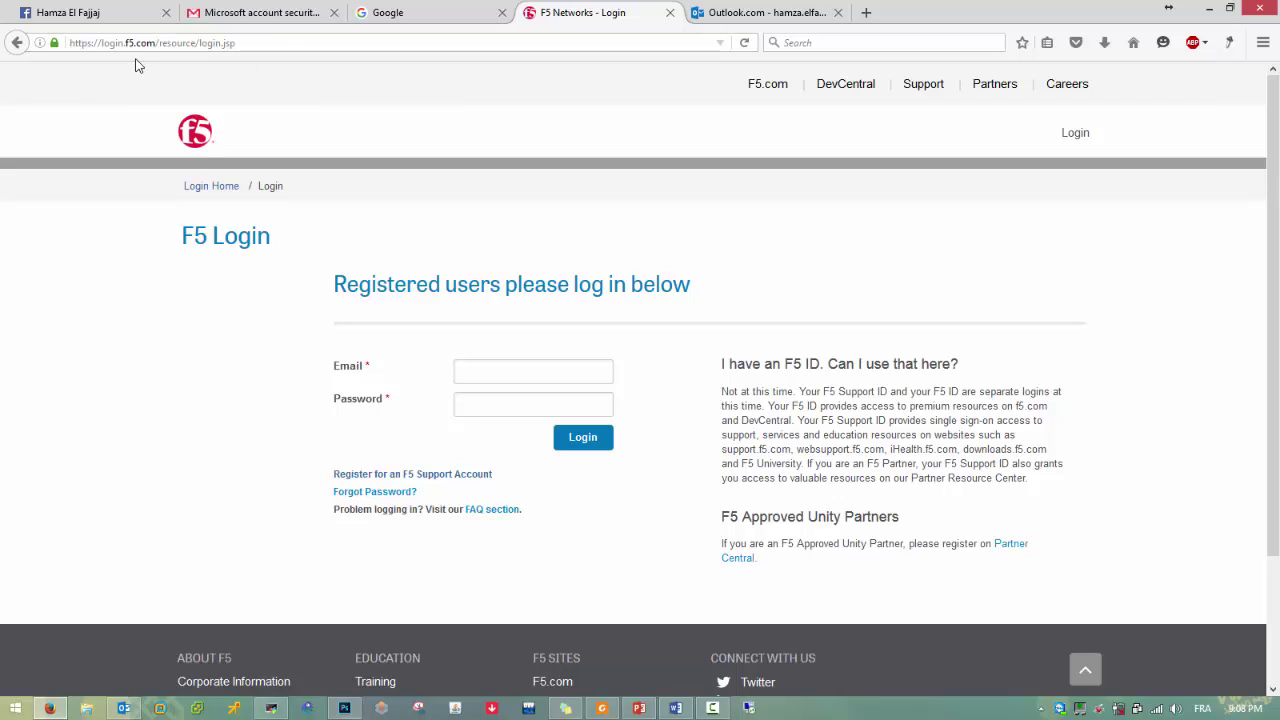
# Step: Copy the F5 login page URL and paste it into a new Notepad note
pyautogui.click(243, 43)
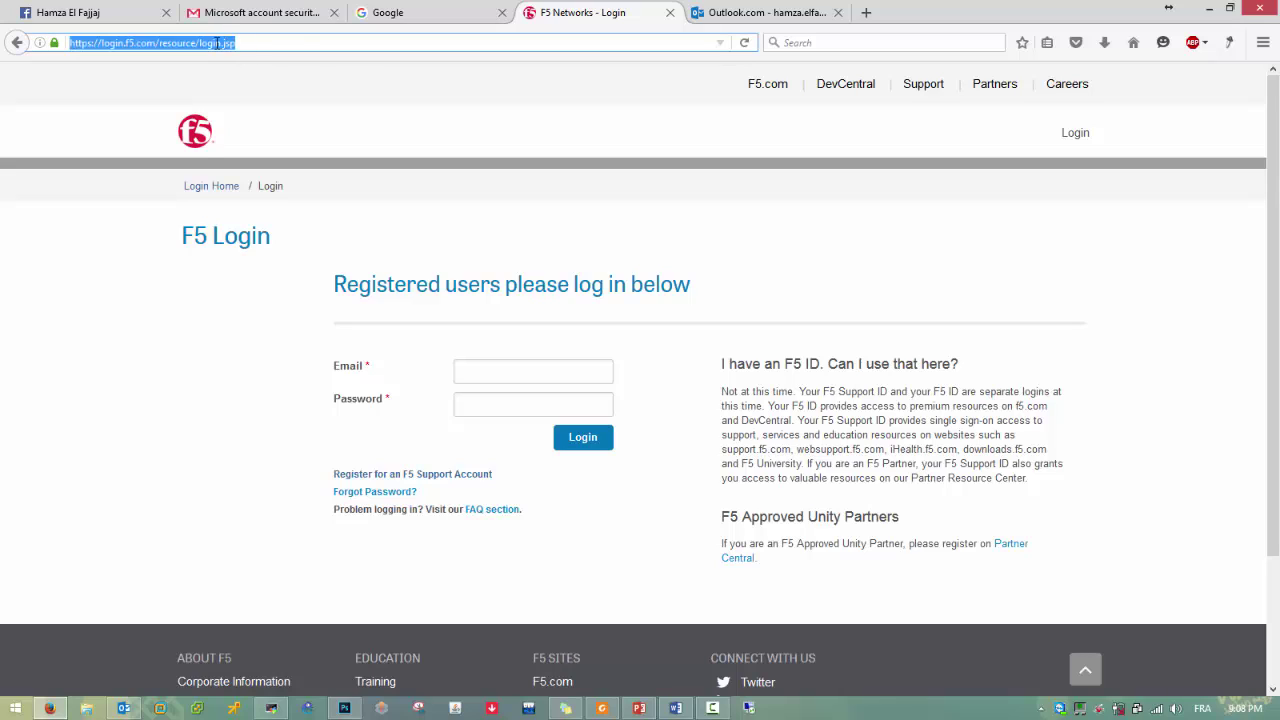
pyautogui.rightClick(213, 45)
pyautogui.click(250, 95)
pyautogui.click(300, 106)
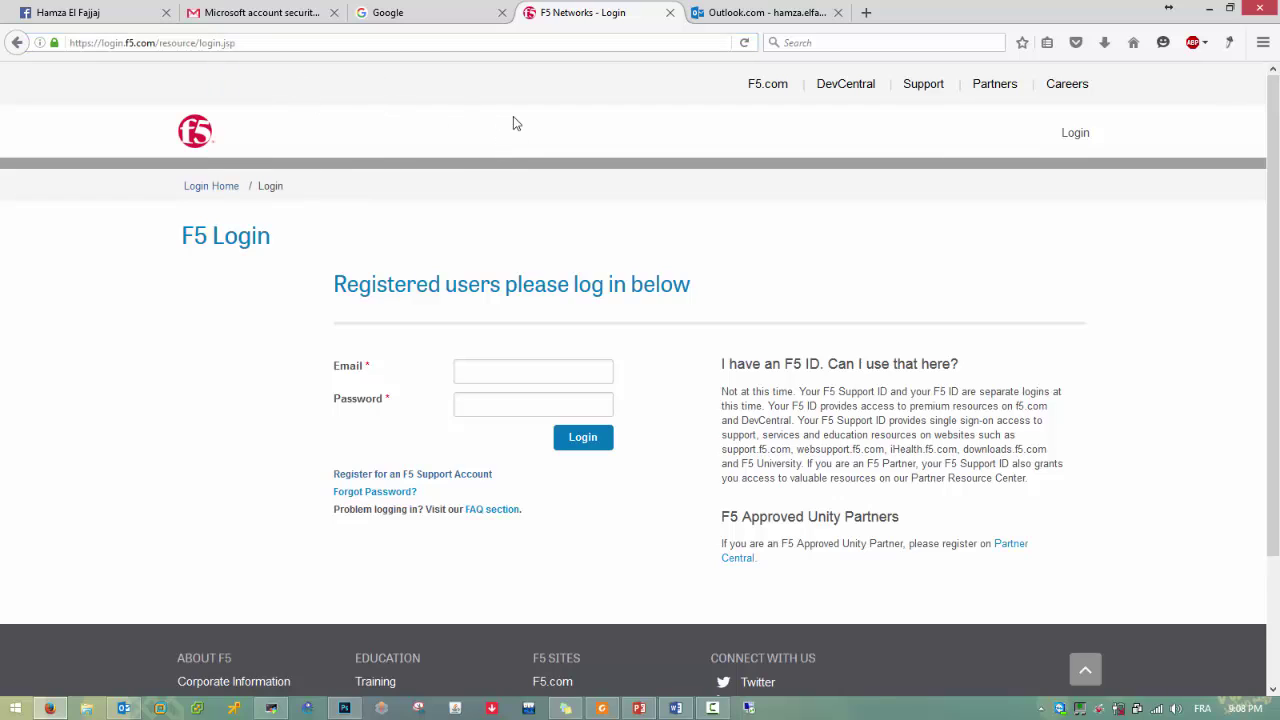
pyautogui.press('super+r')
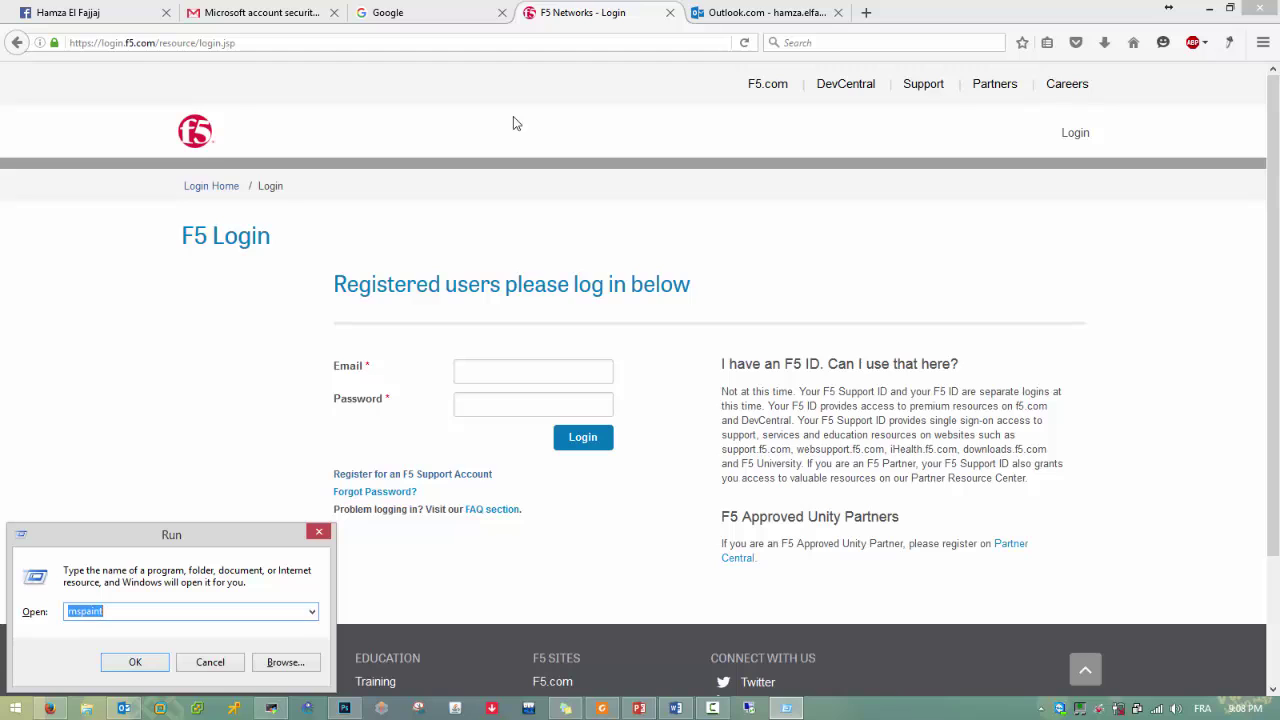
pyautogui.write('ms')
pyautogui.press('BackSpace')
pyautogui.press('BackSpace')
pyautogui.write('notepad')
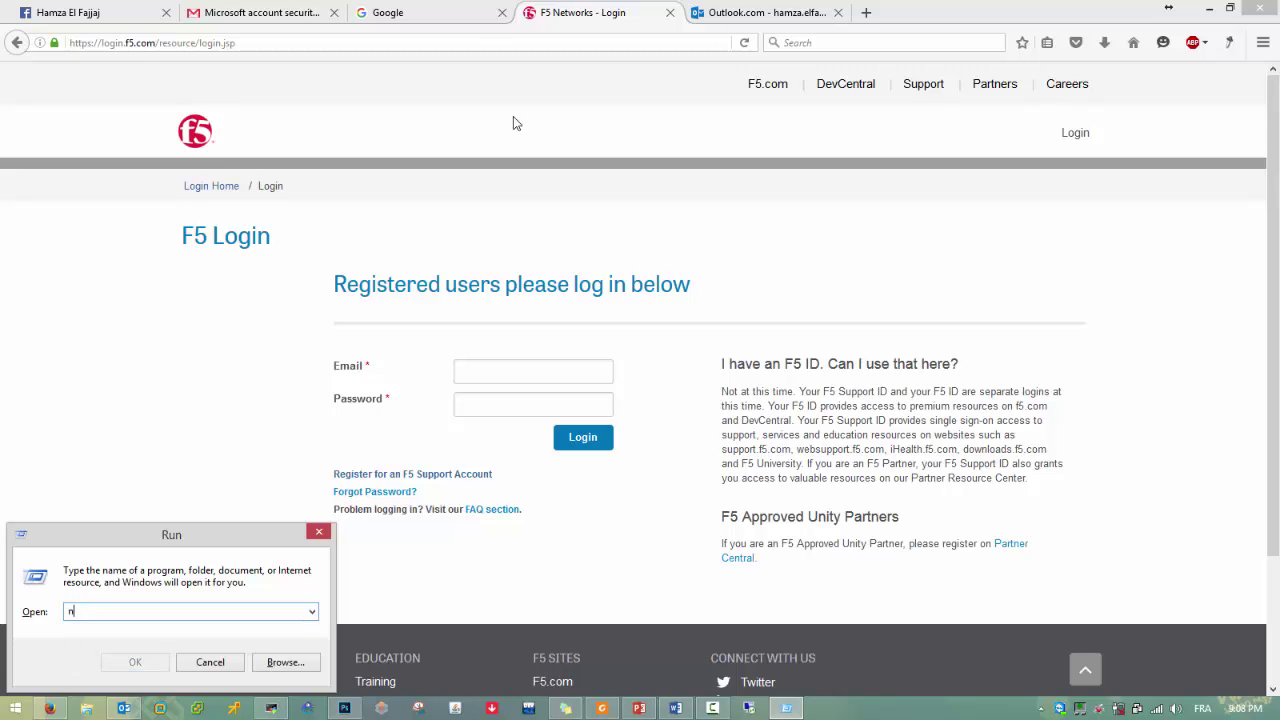
pyautogui.press('Down')
pyautogui.press('Return')
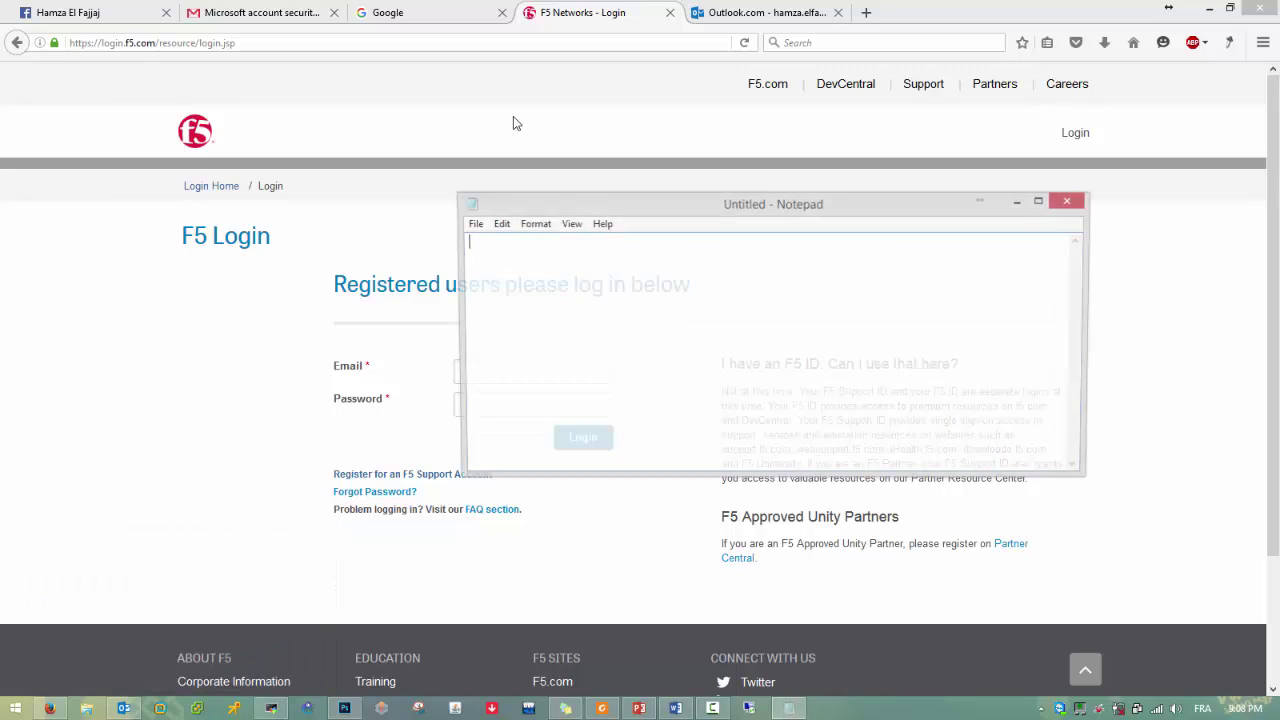
pyautogui.hotkey('ctrl', 'v')
# Step: Set the note's font size to 26 and widen the Notepad window to fit the address
pyautogui.hotkey('ctrl', 'a')
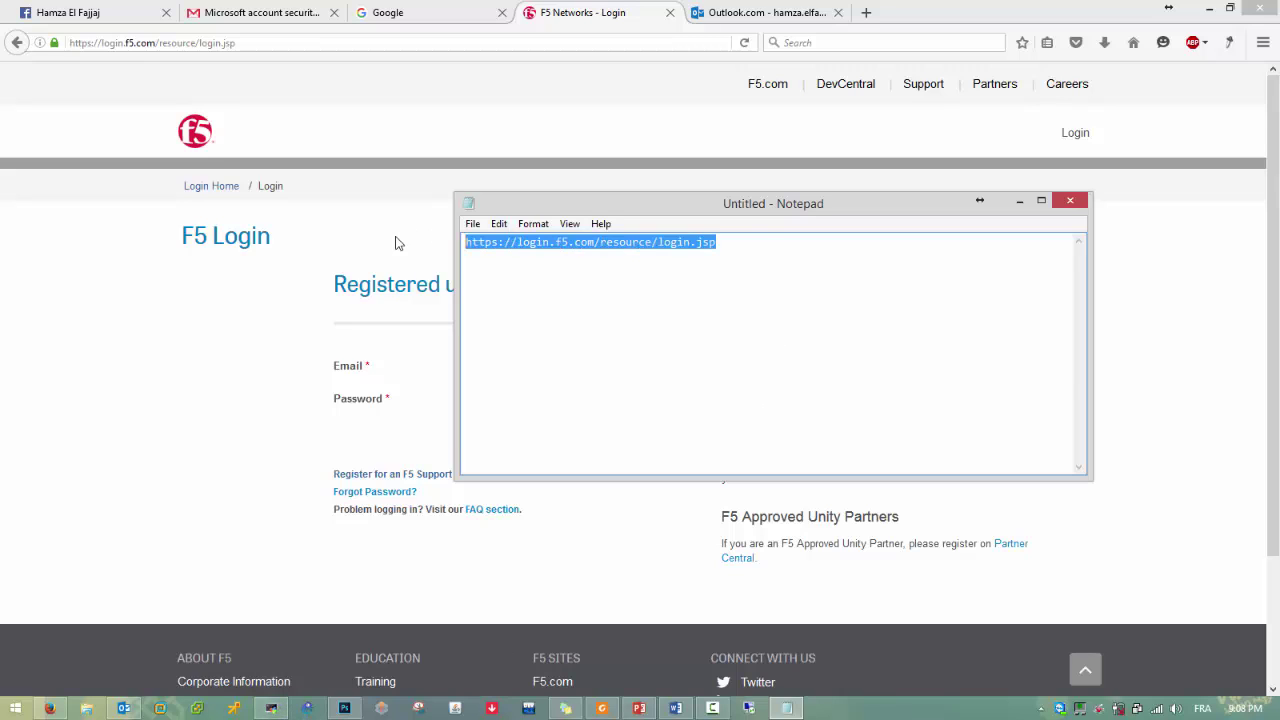
pyautogui.click(533, 223)
pyautogui.click(543, 261)
pyautogui.click(777, 451)
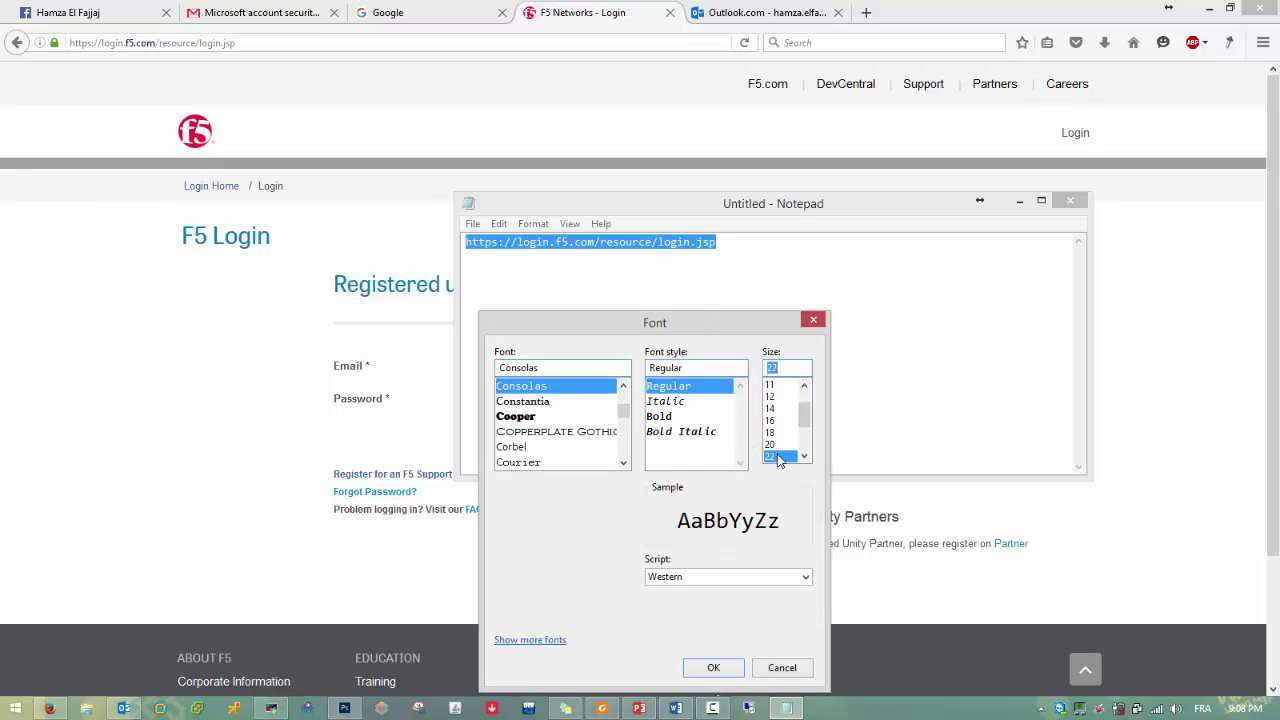
pyautogui.scroll(-1, 777, 451)
pyautogui.click(777, 450)
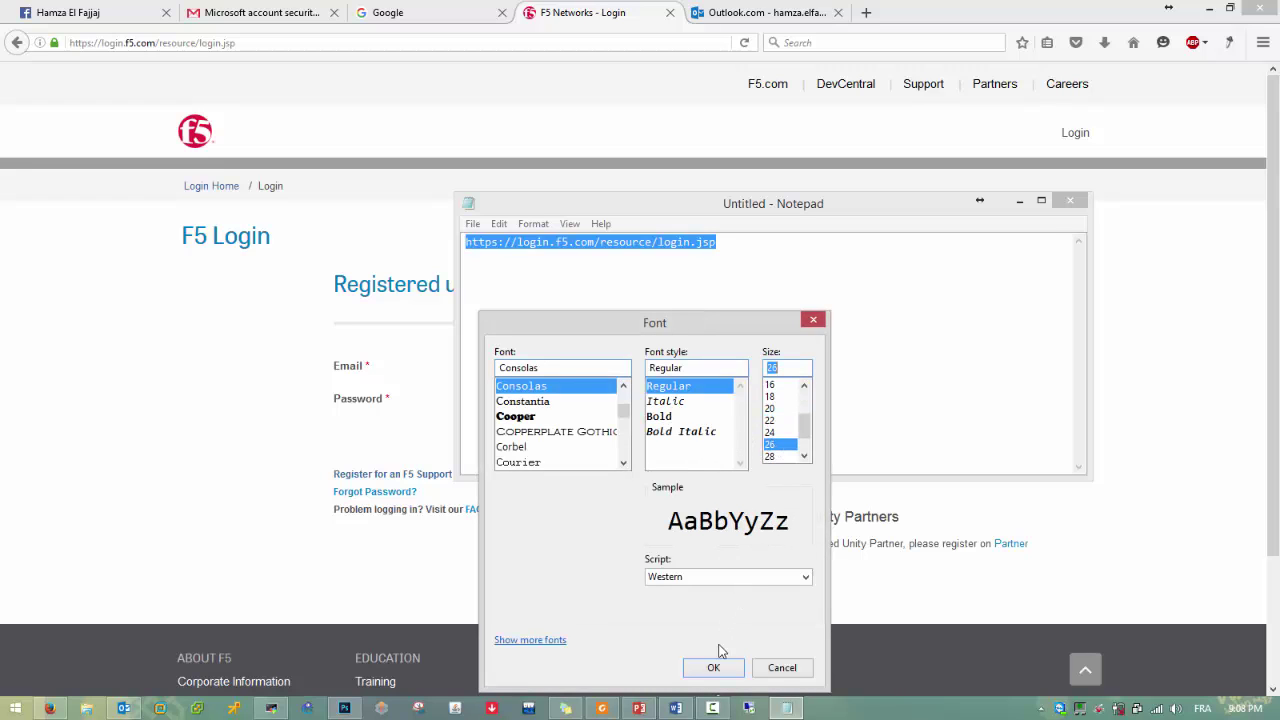
pyautogui.click(713, 667)
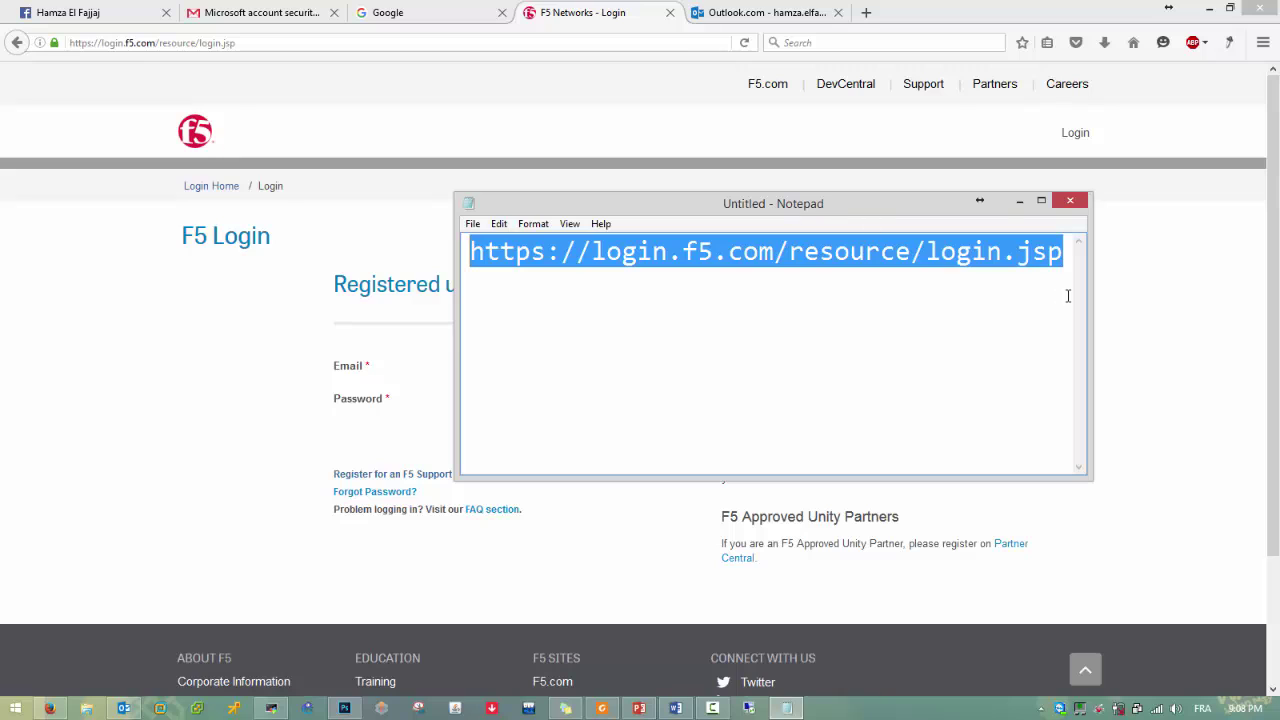
pyautogui.click(1068, 300)
pyautogui.moveTo(1092, 322); pyautogui.dragTo(1190, 318)
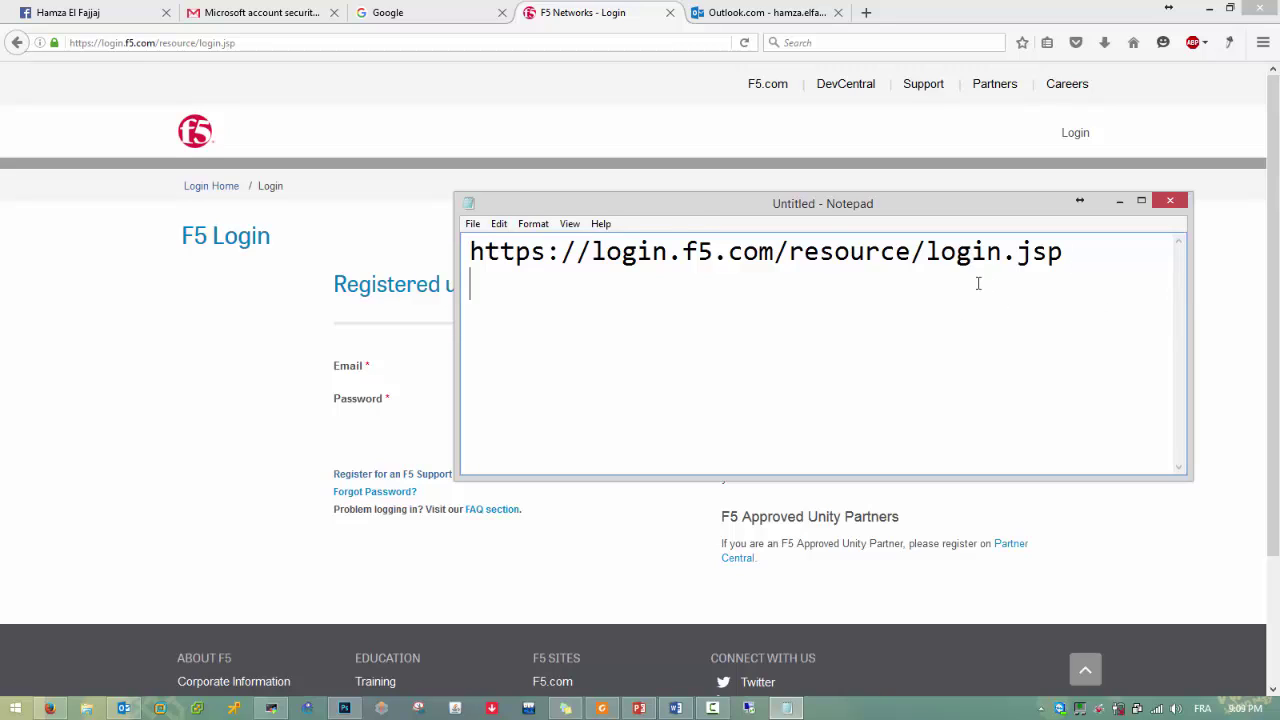
pyautogui.doubleClick(693, 255)
# Step: Open the 'Register for an F5 Support Account' link in a new tab and switch to it
pyautogui.click(697, 282)
pyautogui.click(1119, 201)
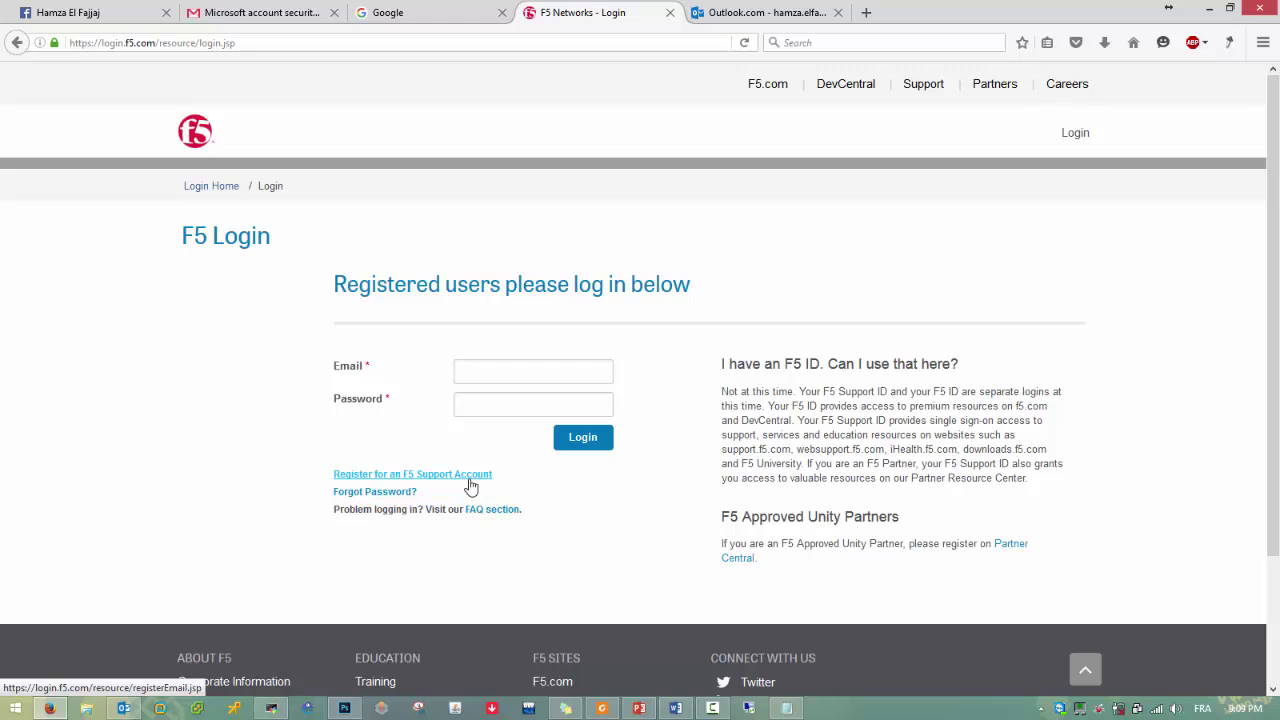
pyautogui.rightClick(471, 486)
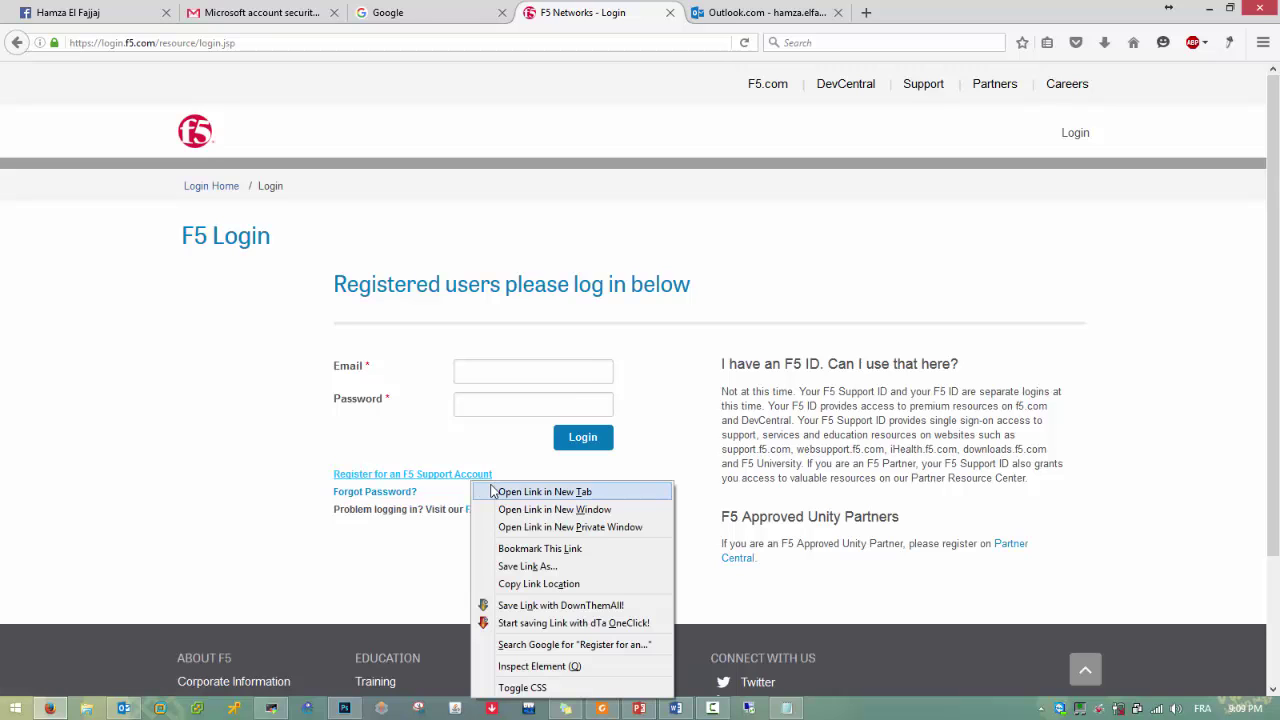
pyautogui.click(495, 489)
pyautogui.click(757, 12)
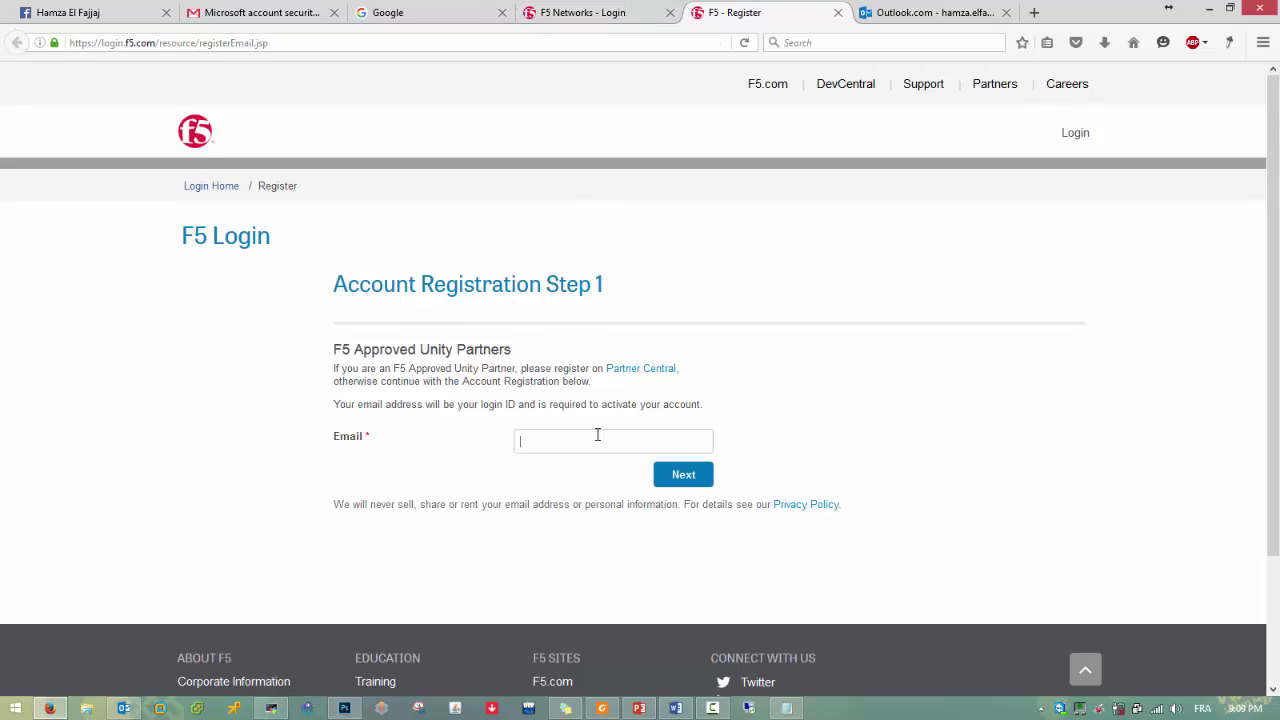
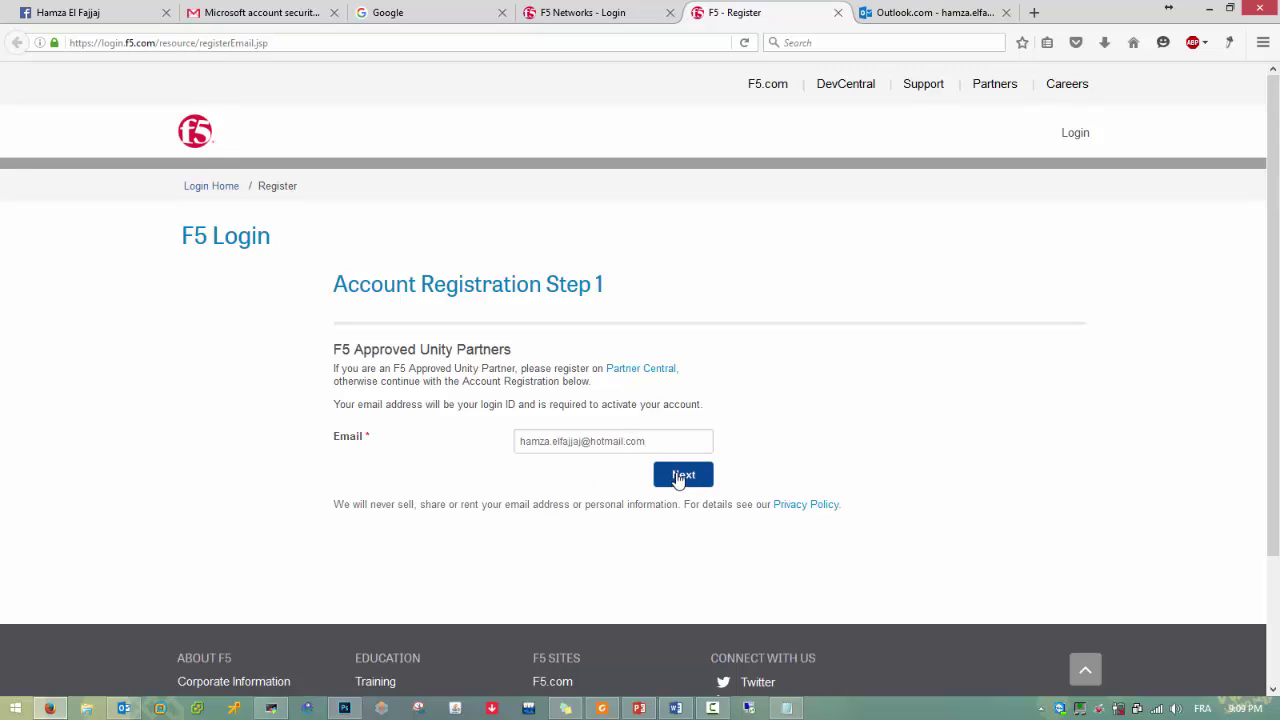
# Step: Enter the registrant's e-mail address and submit registration Step 1
pyautogui.click(684, 479)
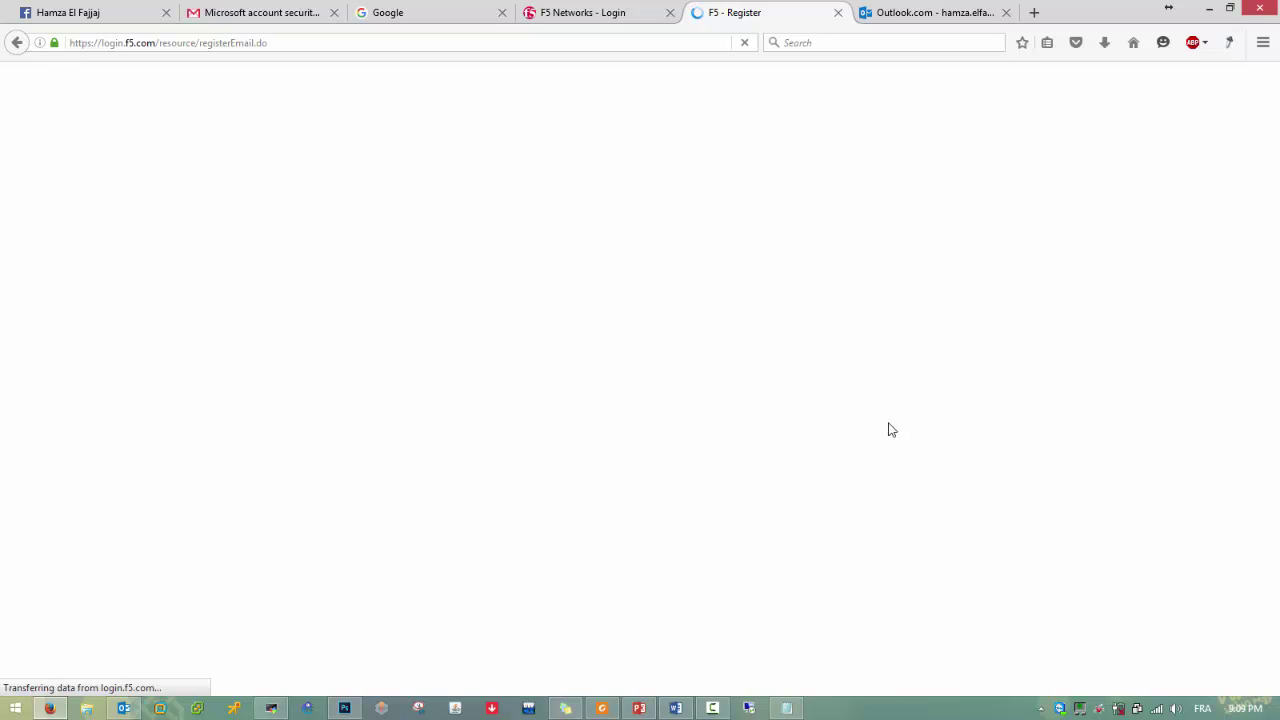
# Step: Fill in the first and last name fields using the browser's suggestions
pyautogui.scroll(-3, 888, 428)
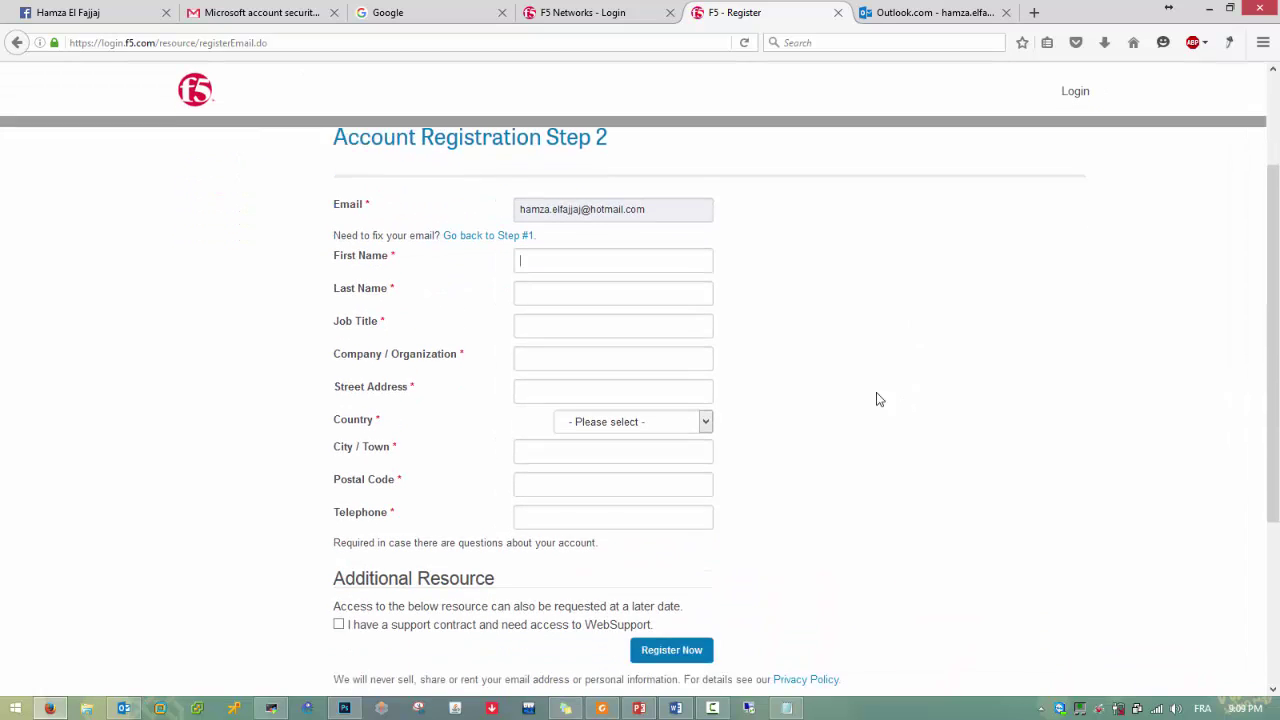
pyautogui.click(624, 224)
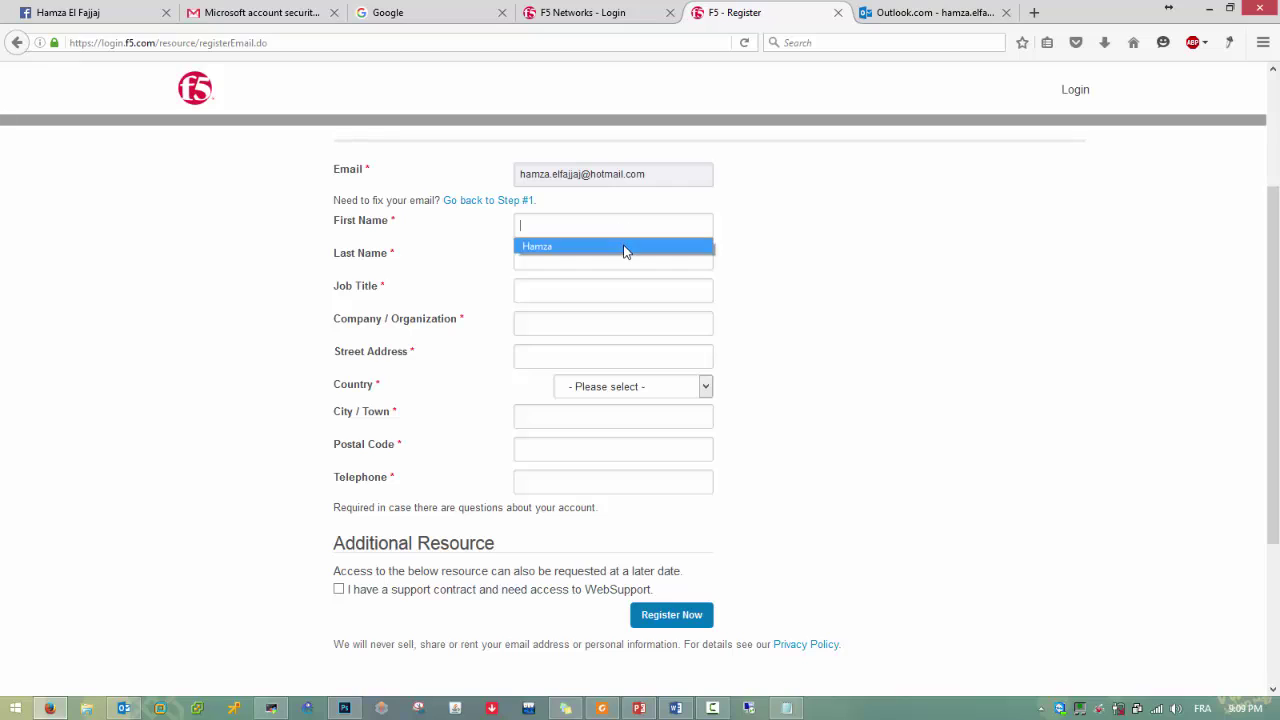
pyautogui.click(624, 225)
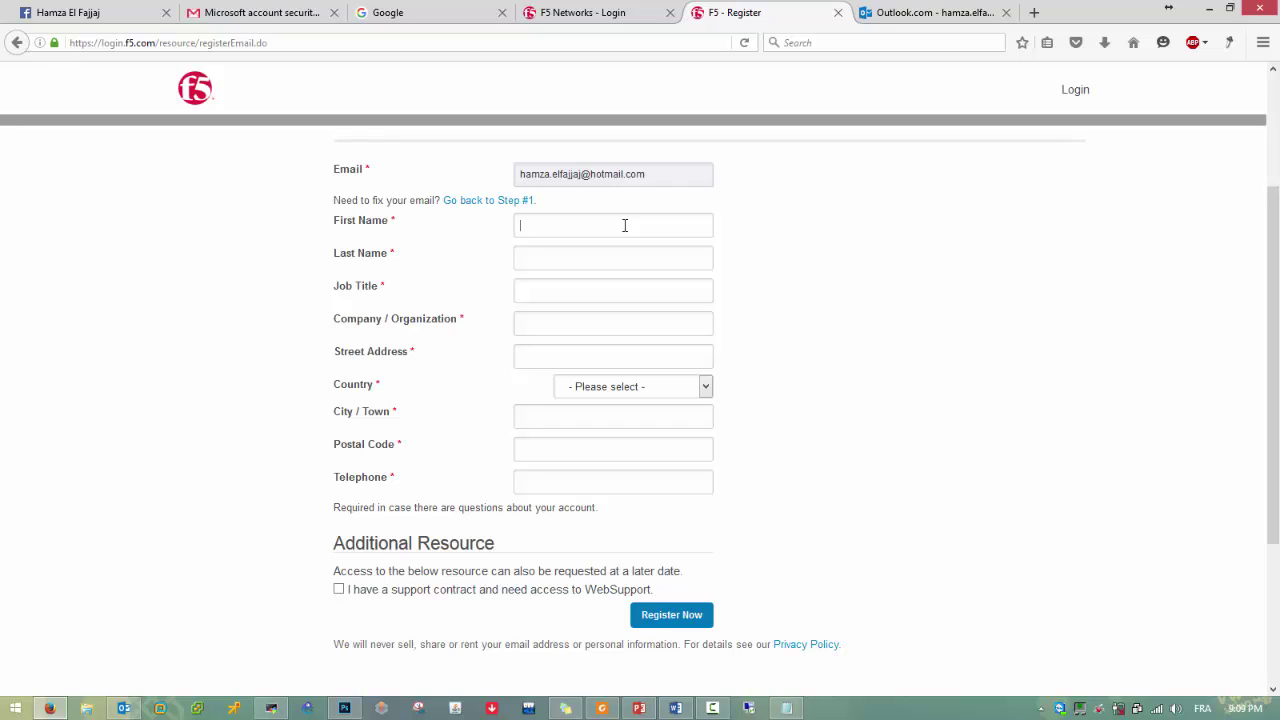
pyautogui.write('hamza')
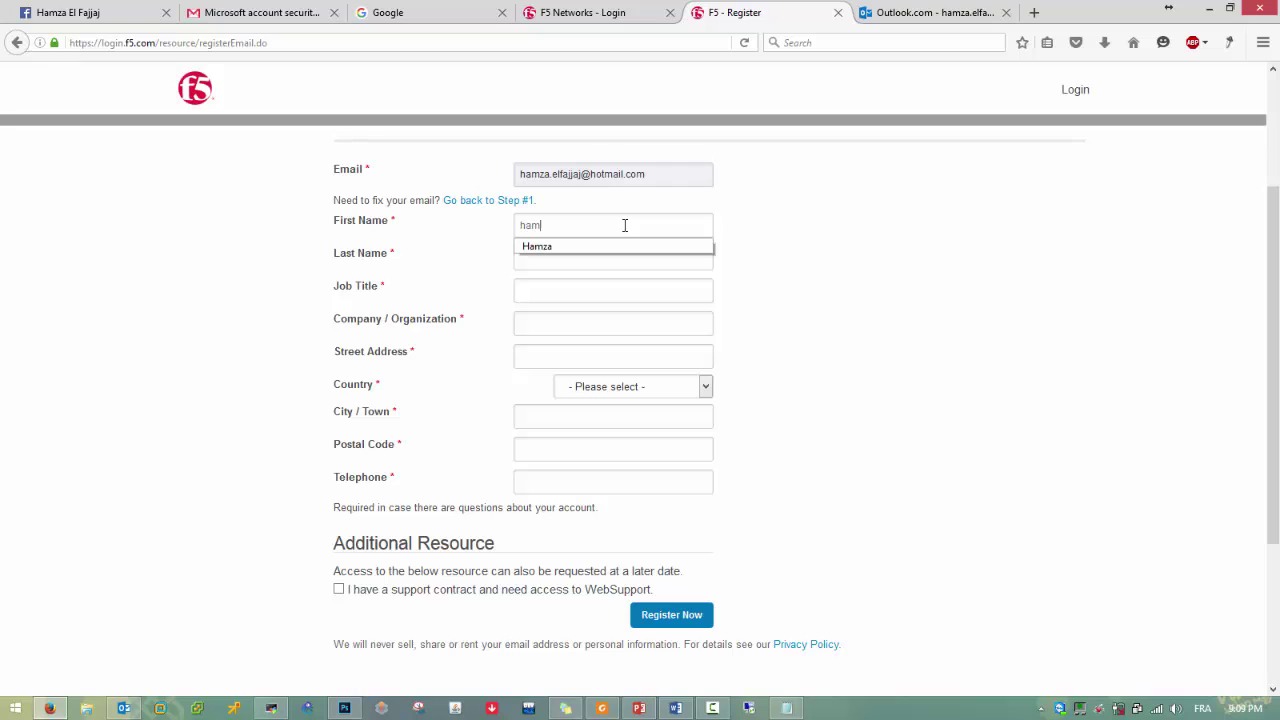
pyautogui.click(615, 246)
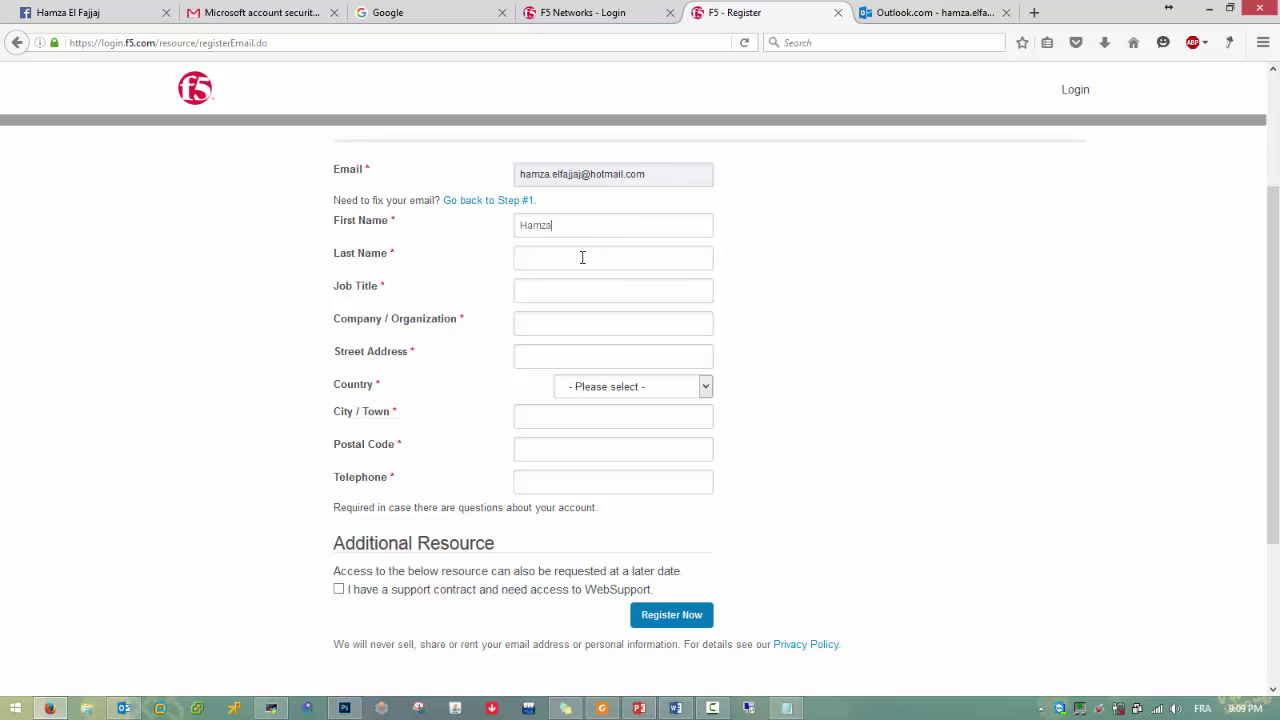
pyautogui.click(575, 255)
pyautogui.write('e')
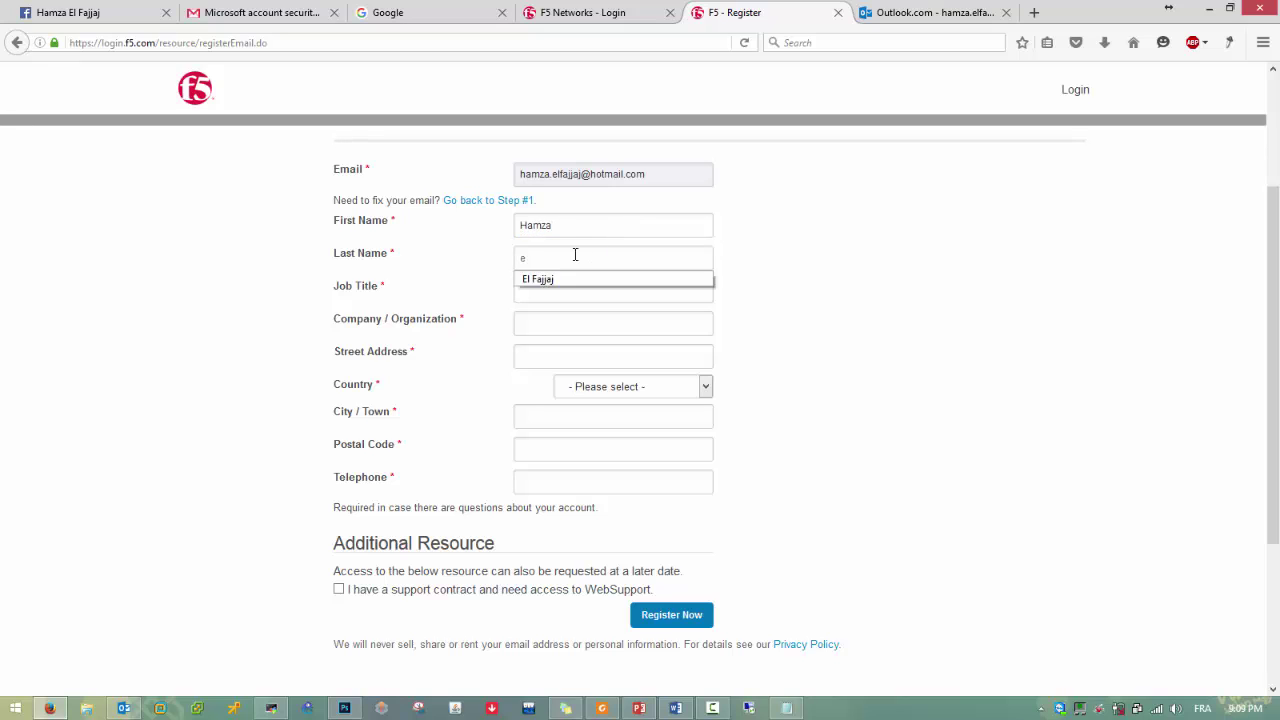
pyautogui.click(586, 277)
# Step: Enter job title 'datacenter technical support', company 'ericsson', and the saved street address
pyautogui.click(608, 291)
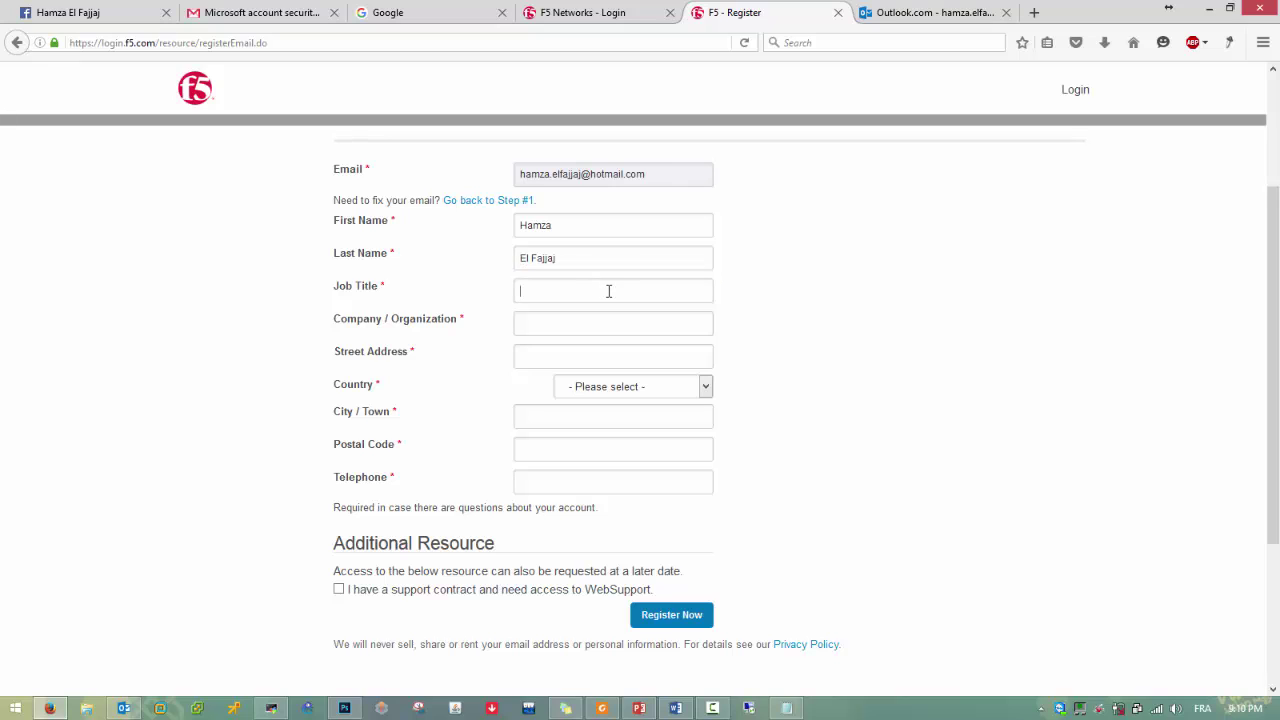
pyautogui.click(608, 291)
pyautogui.click(610, 312)
pyautogui.click(550, 327)
pyautogui.write('ericsson')
pyautogui.click(552, 362)
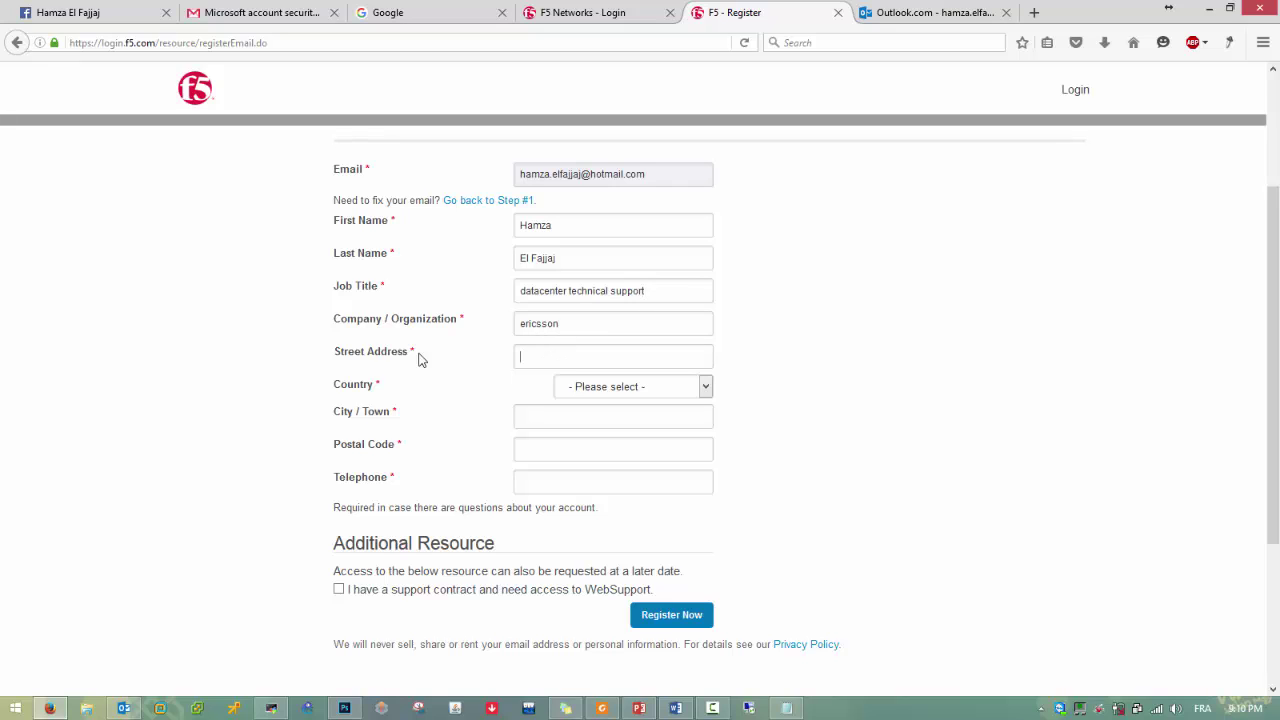
pyautogui.click(596, 358)
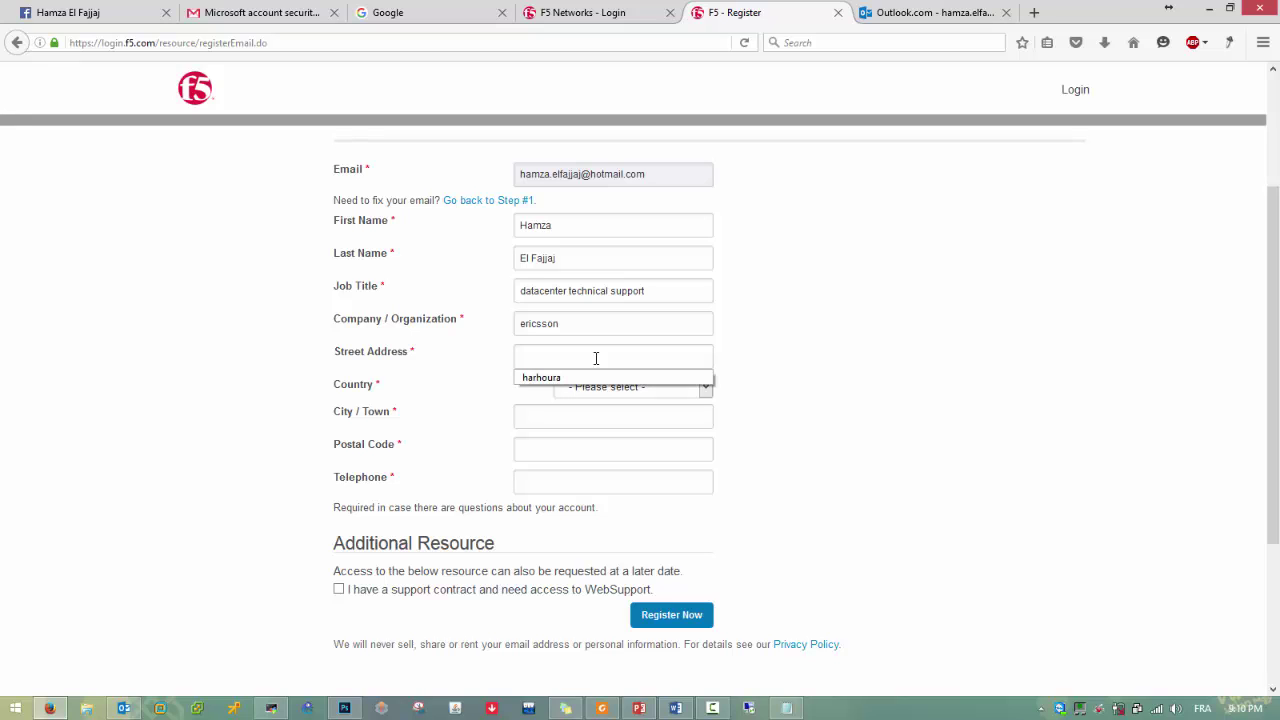
pyautogui.click(603, 378)
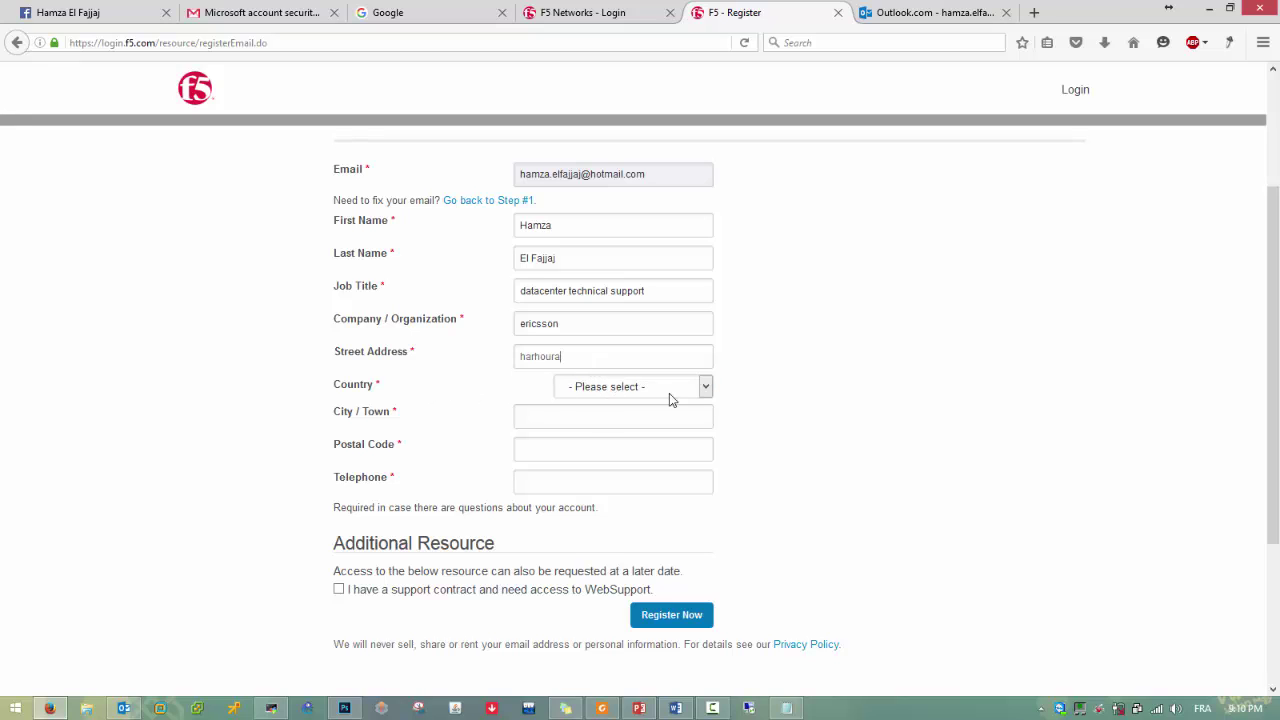
# Step: Choose Morocco as the country
pyautogui.click(669, 394)
pyautogui.press('m')
pyautogui.press('Down')
pyautogui.press('Down')
pyautogui.press('Down')
pyautogui.press('Down')
pyautogui.press('Down')
pyautogui.press('Down')
pyautogui.press('Down')
pyautogui.press('Down')
pyautogui.press('Down')
pyautogui.press('Down')
pyautogui.press('Down')
pyautogui.press('Down')
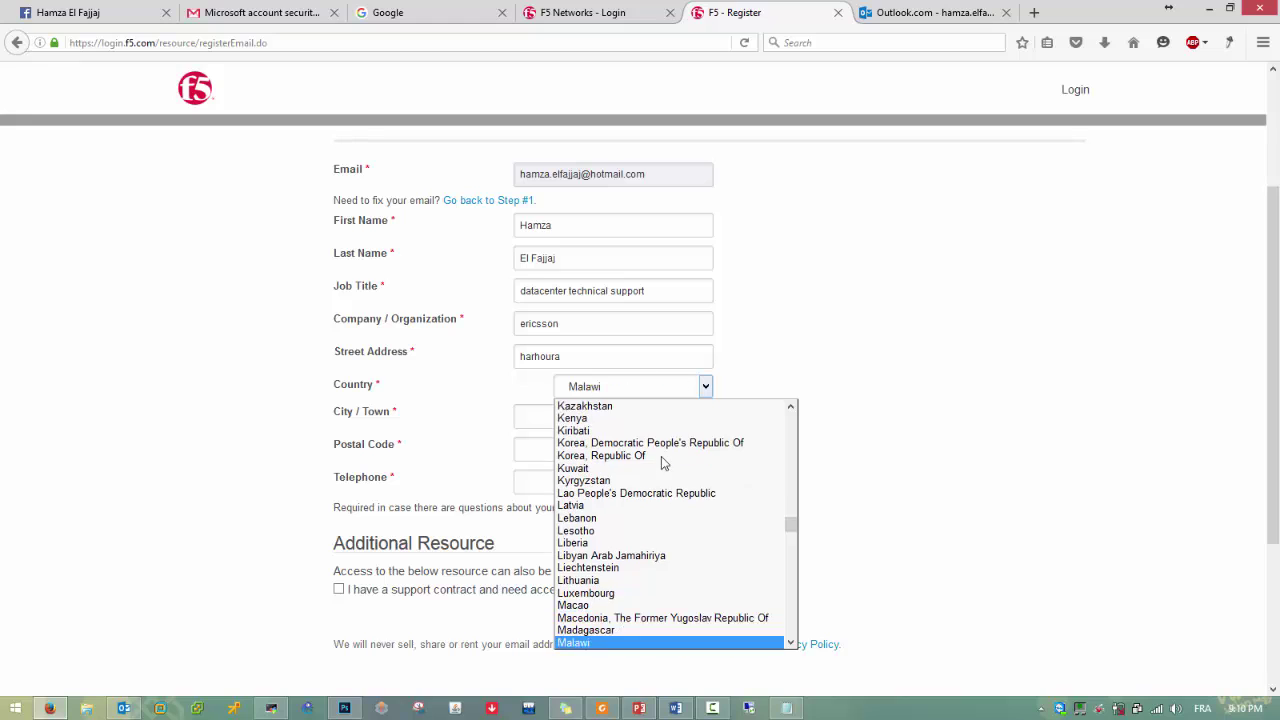
pyautogui.press('Down')
pyautogui.press('Down')
pyautogui.press('Down')
pyautogui.press('Down')
pyautogui.press('Down')
pyautogui.press('Down')
pyautogui.press('Down')
pyautogui.press('Down')
pyautogui.press('Down')
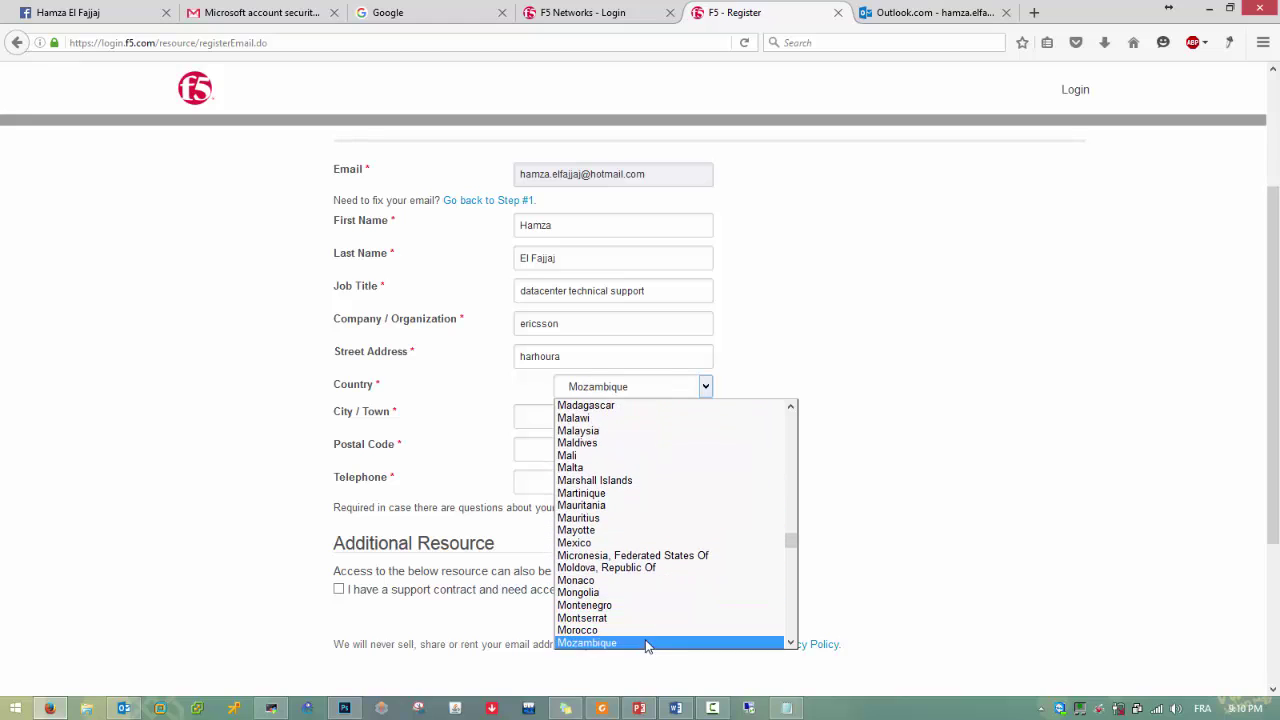
pyautogui.click(640, 630)
# Step: Enter the city and the suggested postal code, then submit the registration with Register Now
pyautogui.click(543, 412)
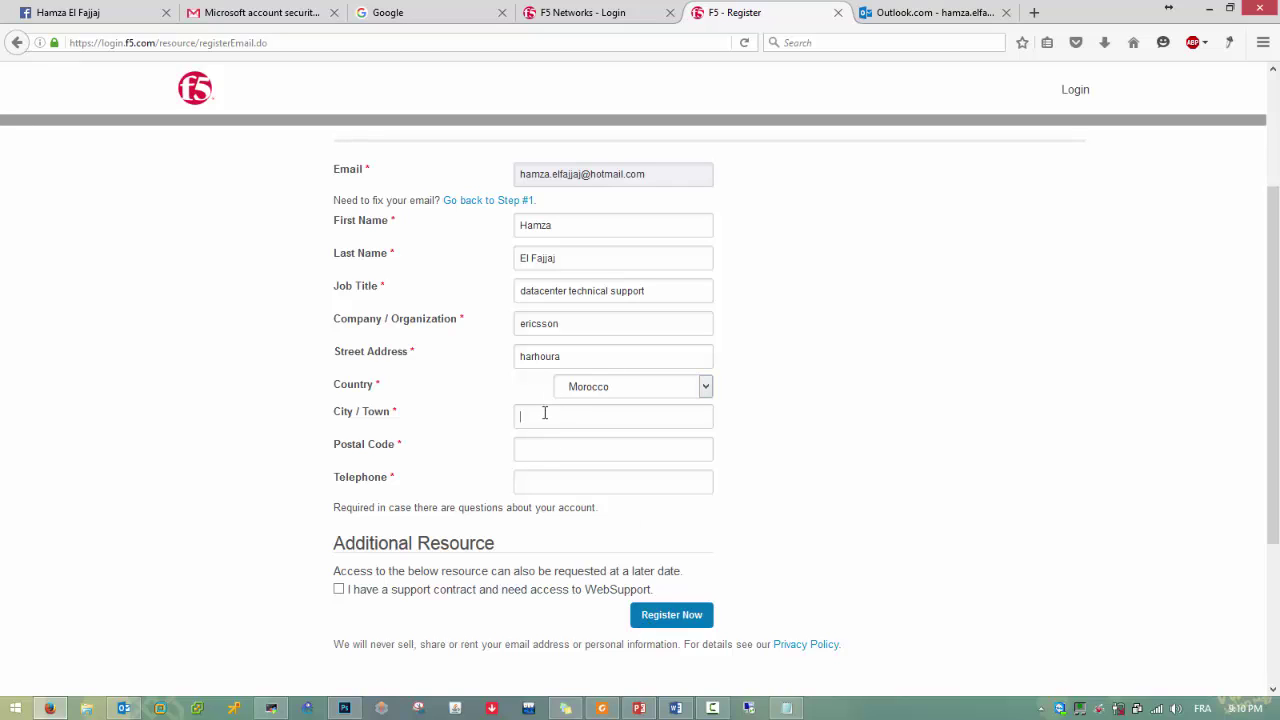
pyautogui.write('r')
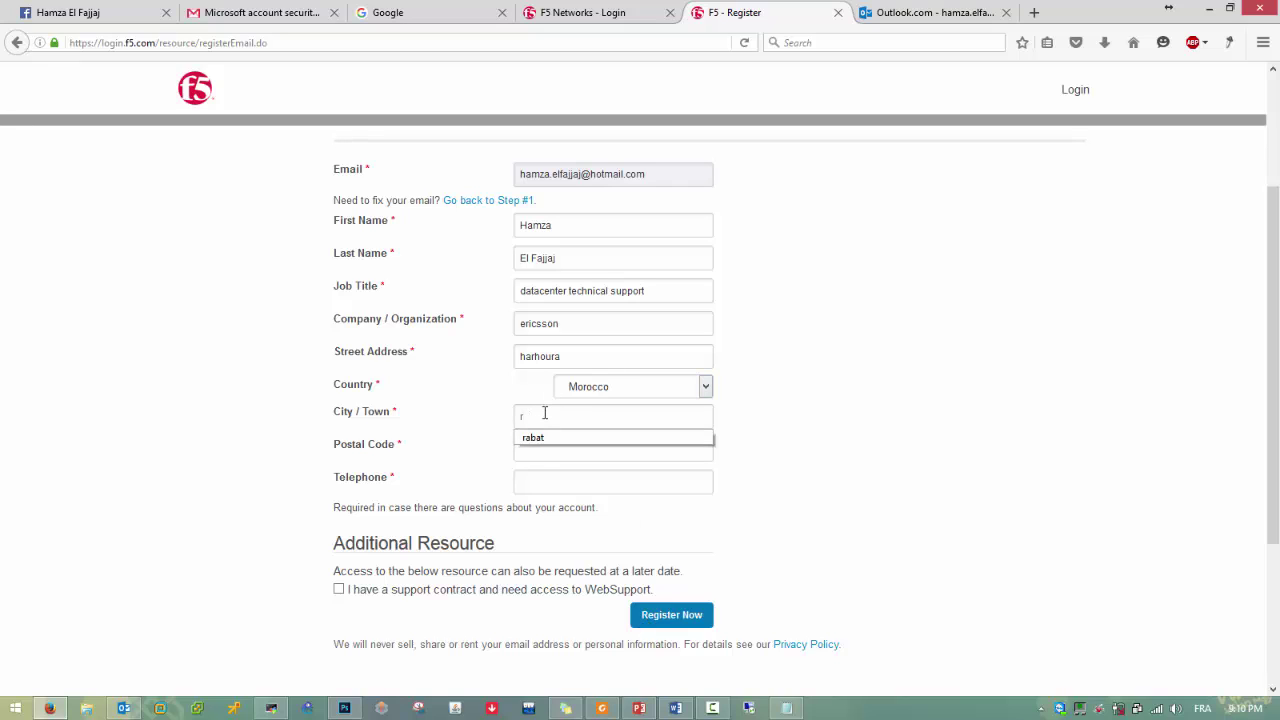
pyautogui.write('abat')
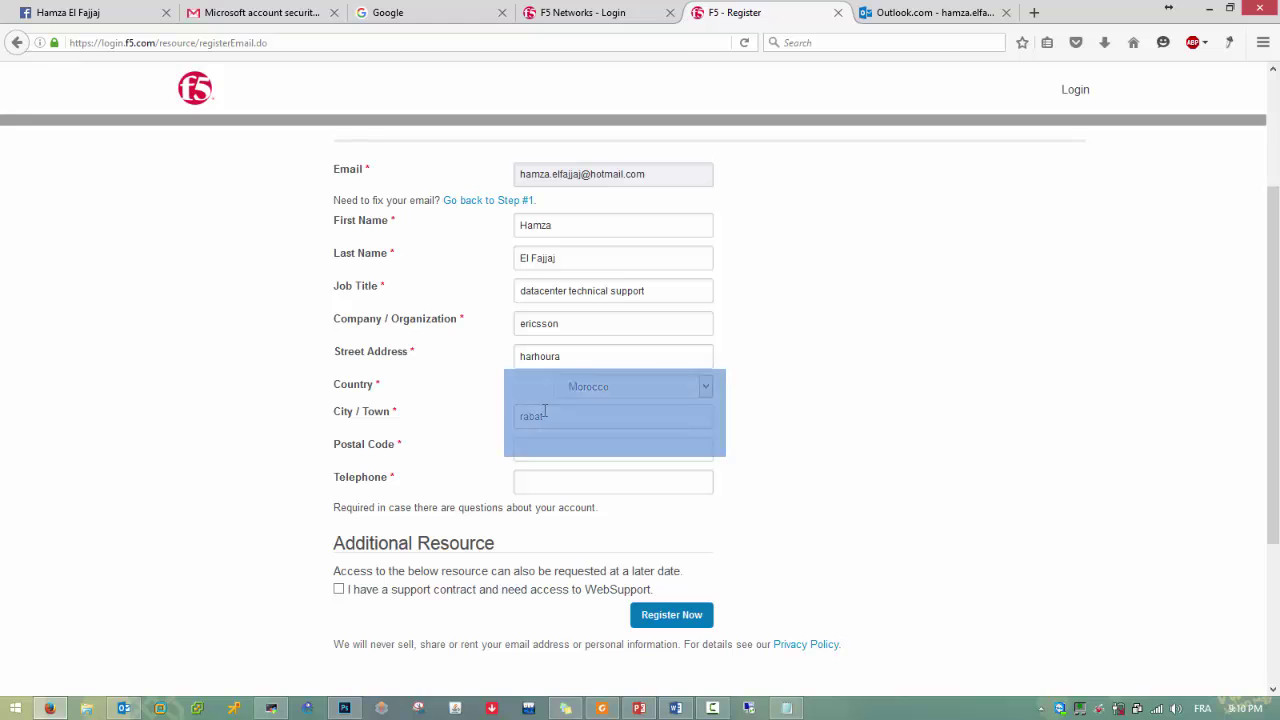
pyautogui.press('Tab')
pyautogui.write('1')
pyautogui.press('Down')
pyautogui.press('Return')
pyautogui.scroll(-2, 826, 477)
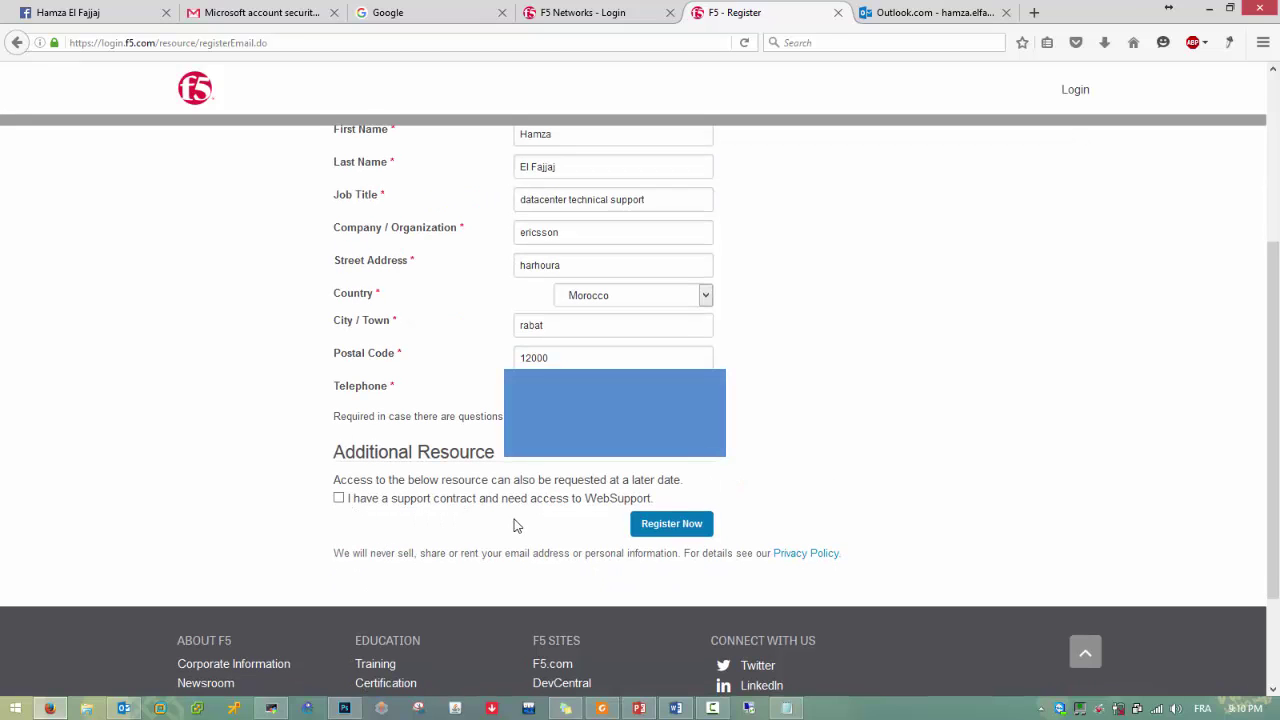
pyautogui.click(657, 516)
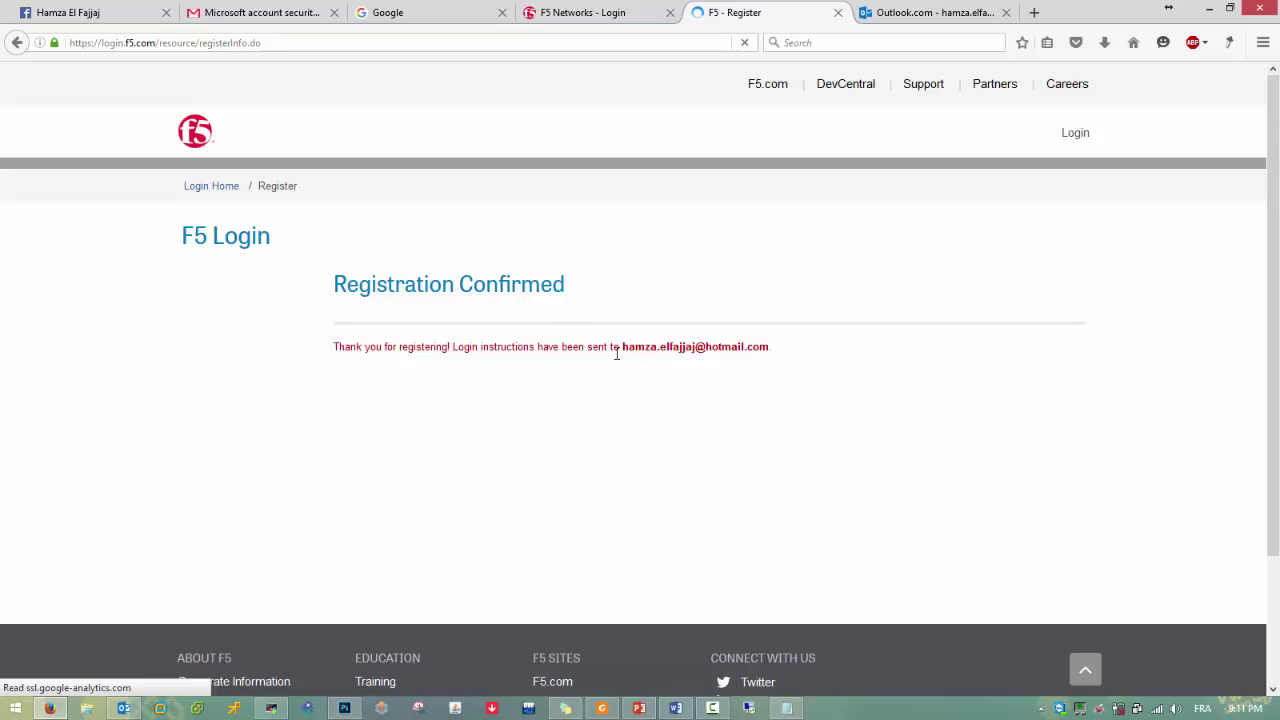
# Step: Switch from the Registration Confirmed page to the Outlook.com inbox tab
pyautogui.moveTo(621, 346); pyautogui.dragTo(785, 335)
pyautogui.click(774, 362)
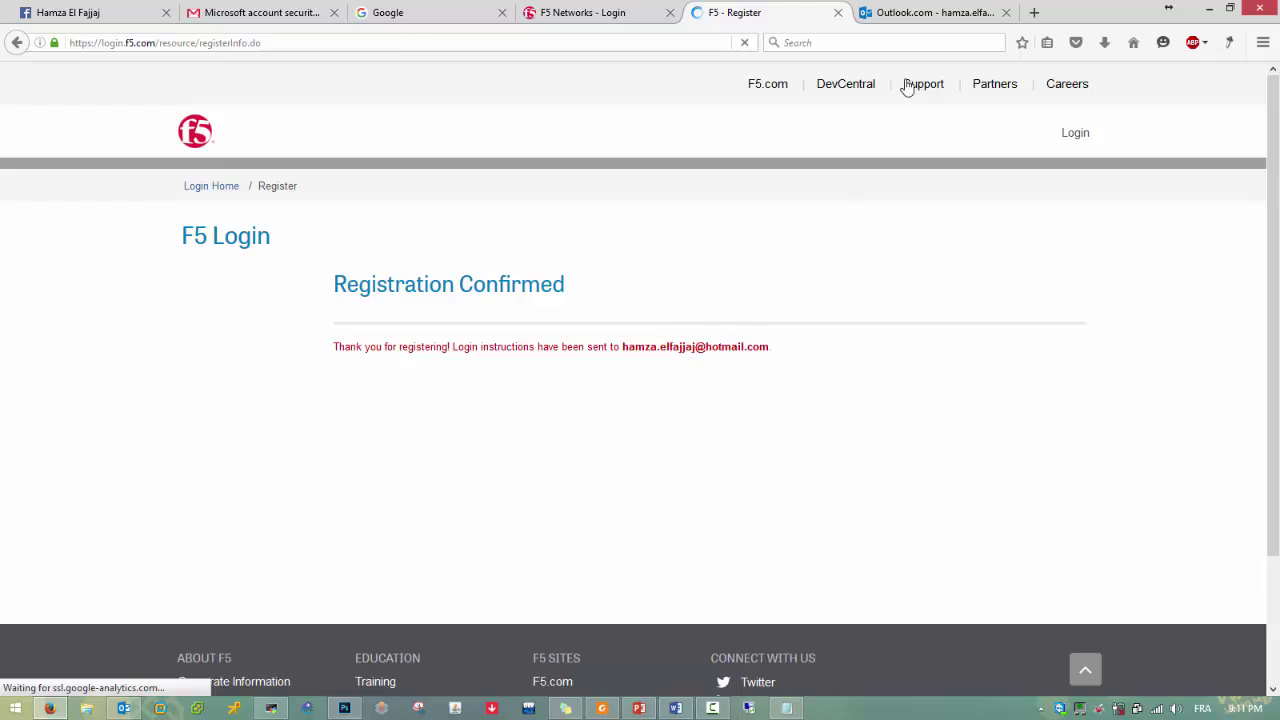
pyautogui.click(920, 12)
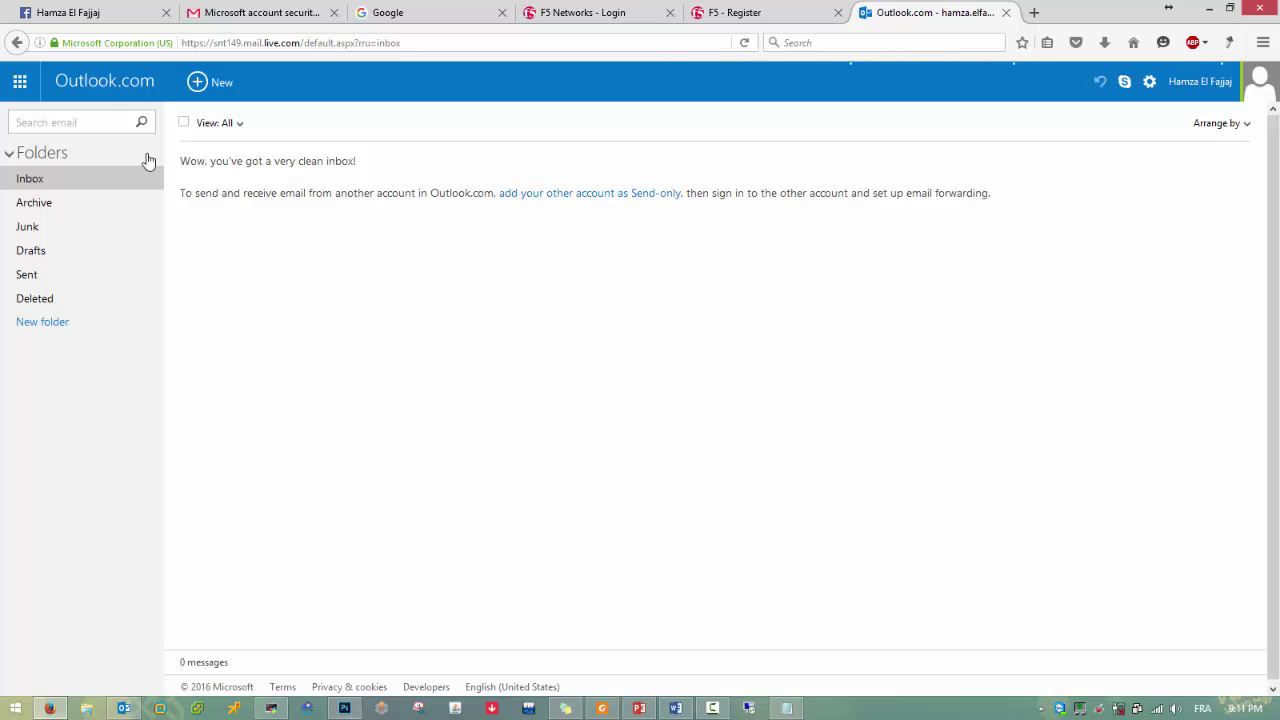
# Step: Refresh the Outlook.com inbox and open the F5 Networks New Account Password e-mail
pyautogui.click(740, 13)
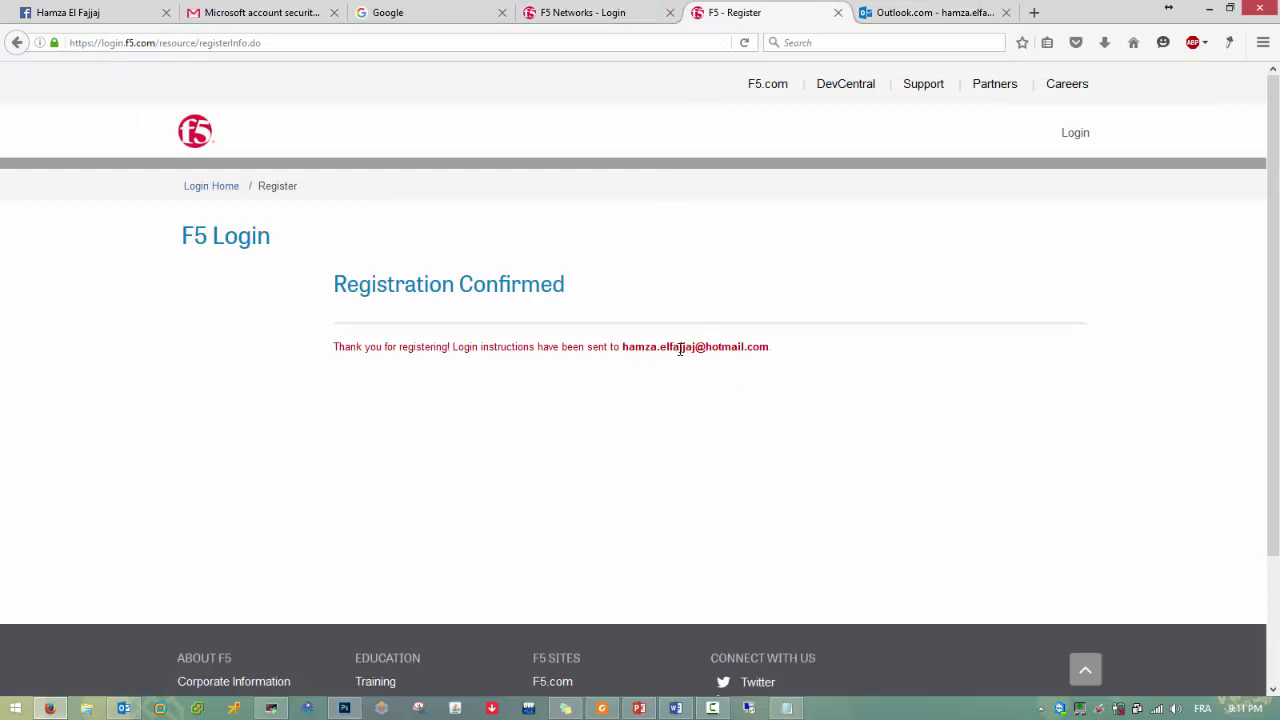
pyautogui.click(910, 13)
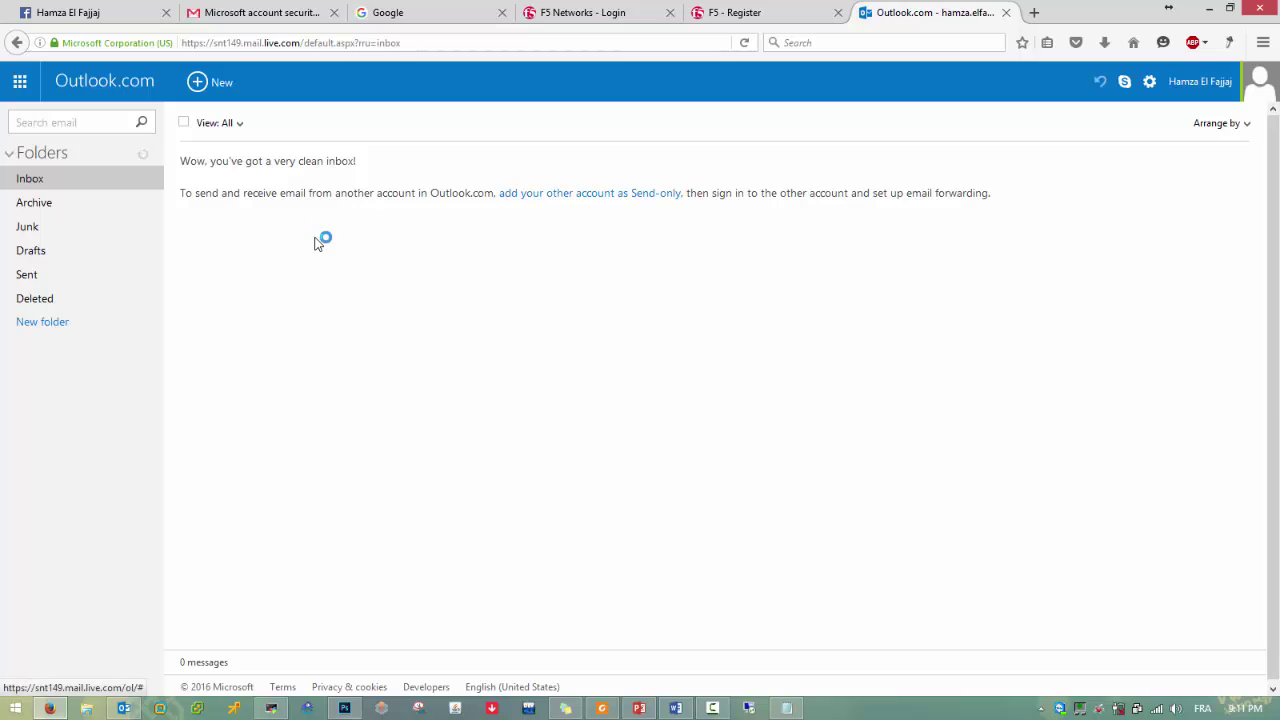
pyautogui.click(145, 161)
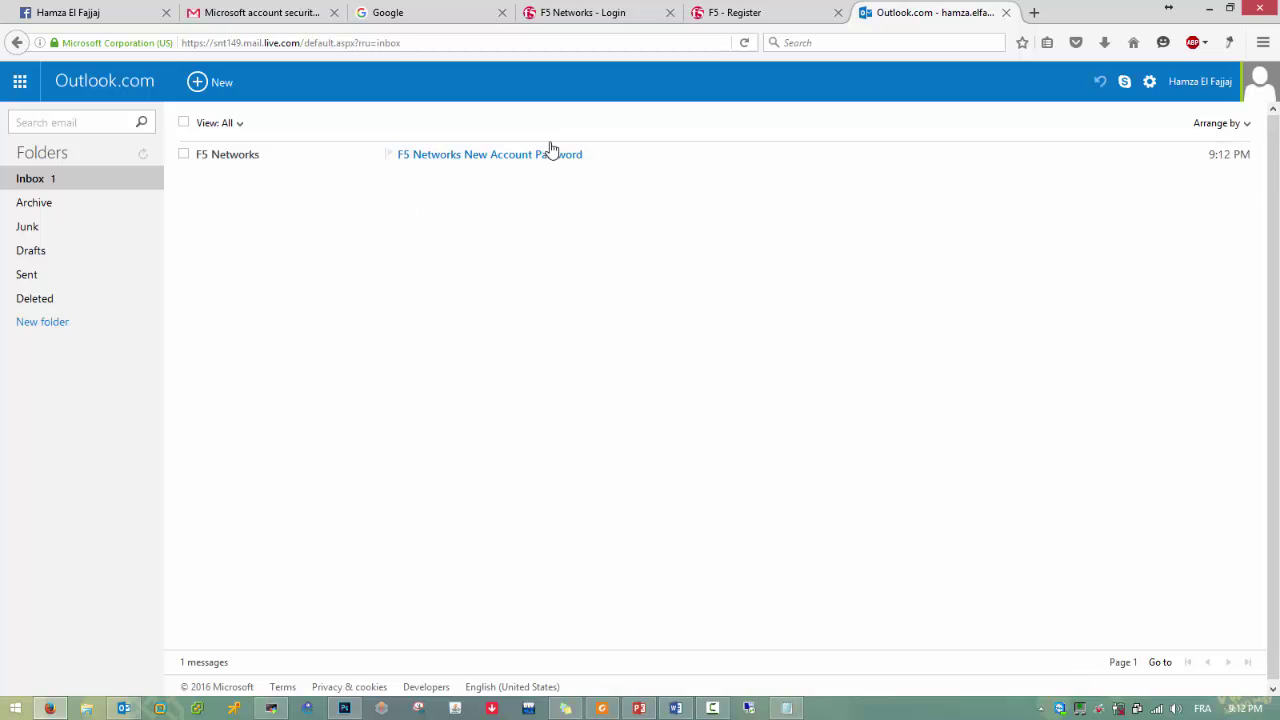
pyautogui.click(726, 160)
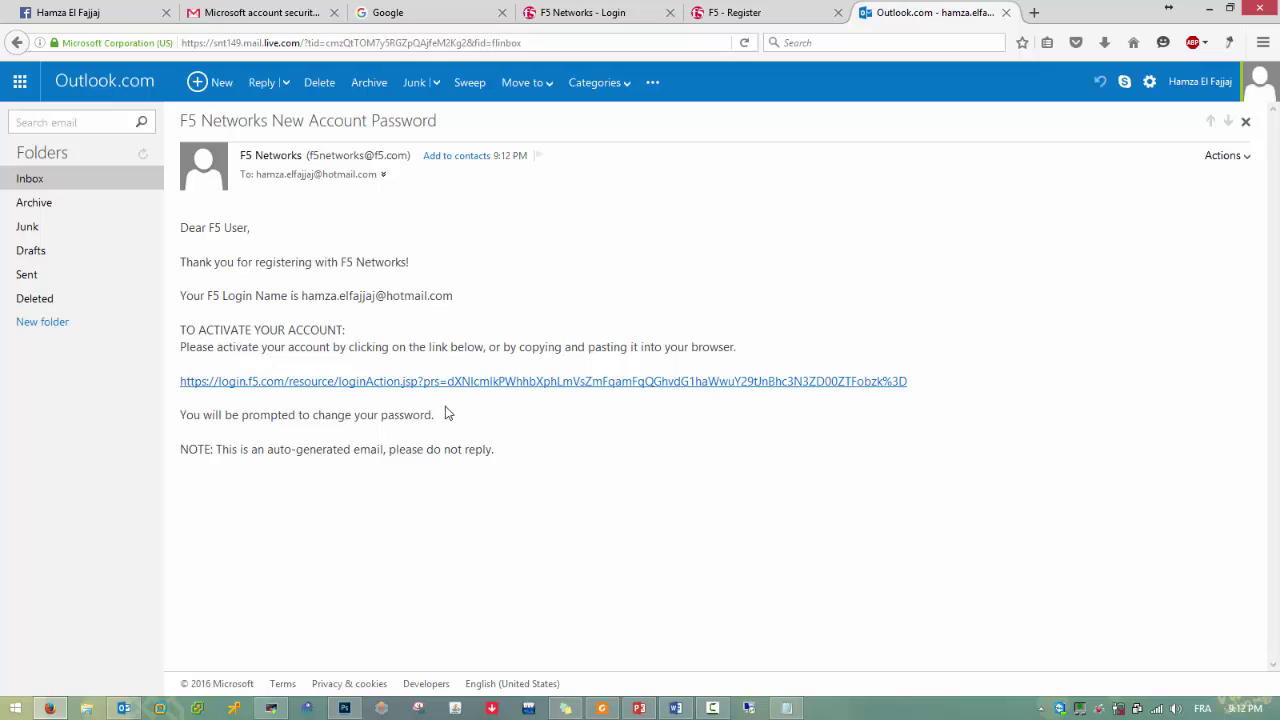
# Step: Follow the activation link and move the new F5 activation tab left of the Outlook.com tab
pyautogui.click(366, 384)
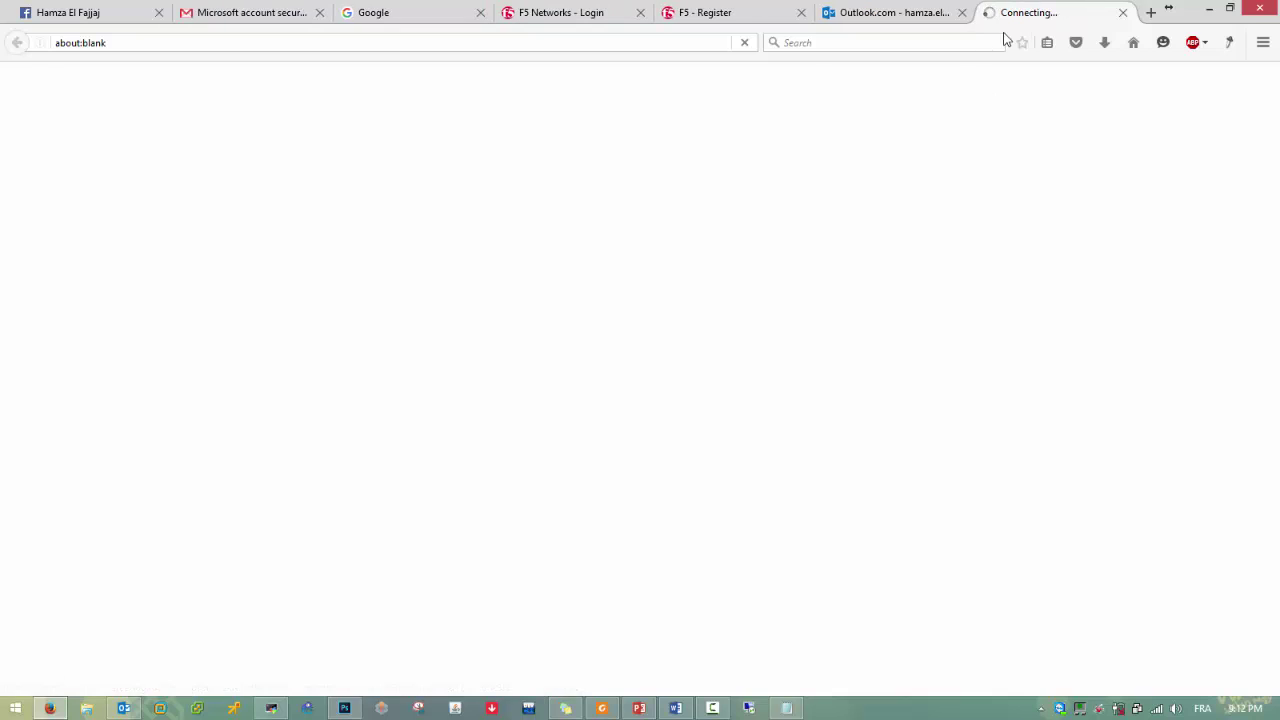
pyautogui.click(905, 24)
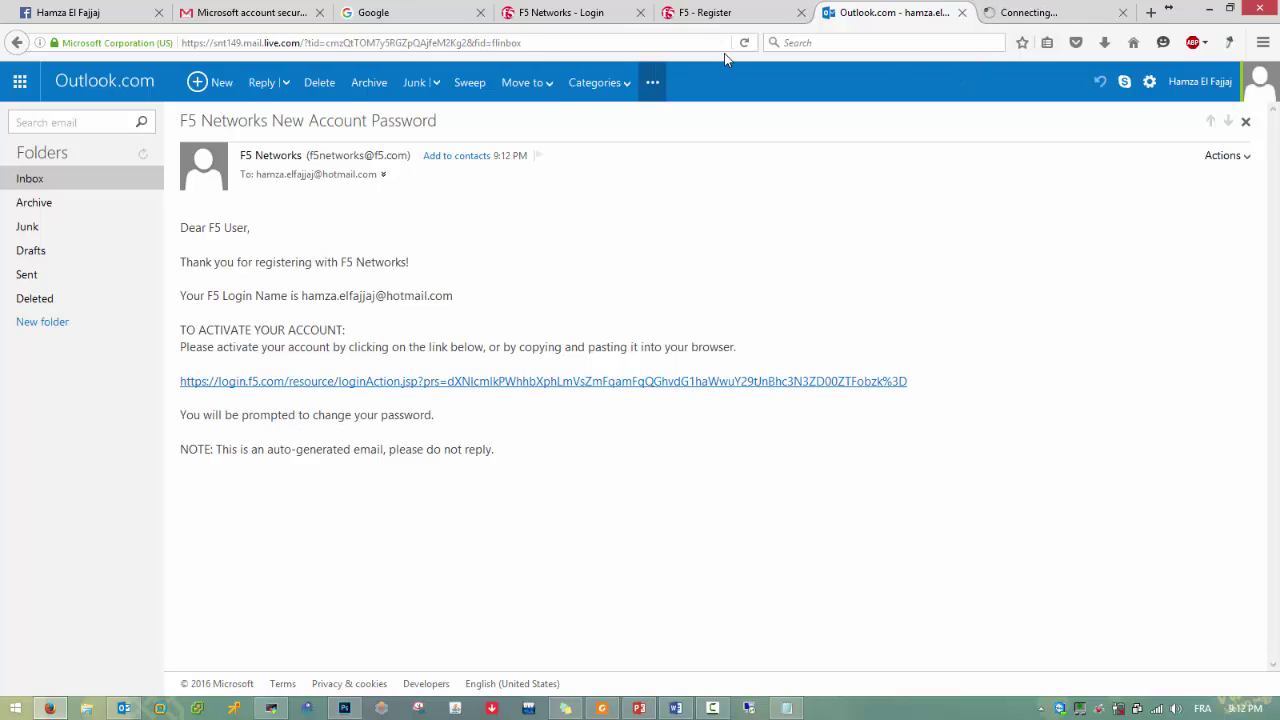
pyautogui.click(726, 22)
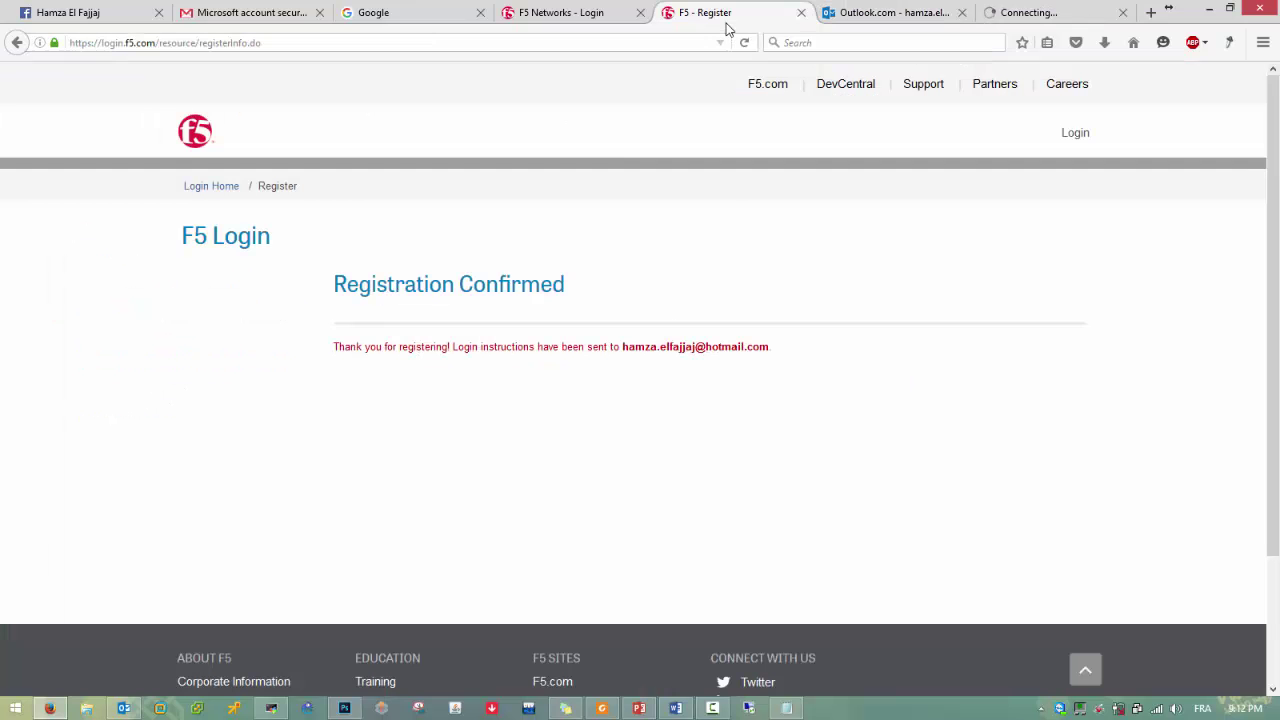
pyautogui.click(1046, 42)
pyautogui.click(1043, 12)
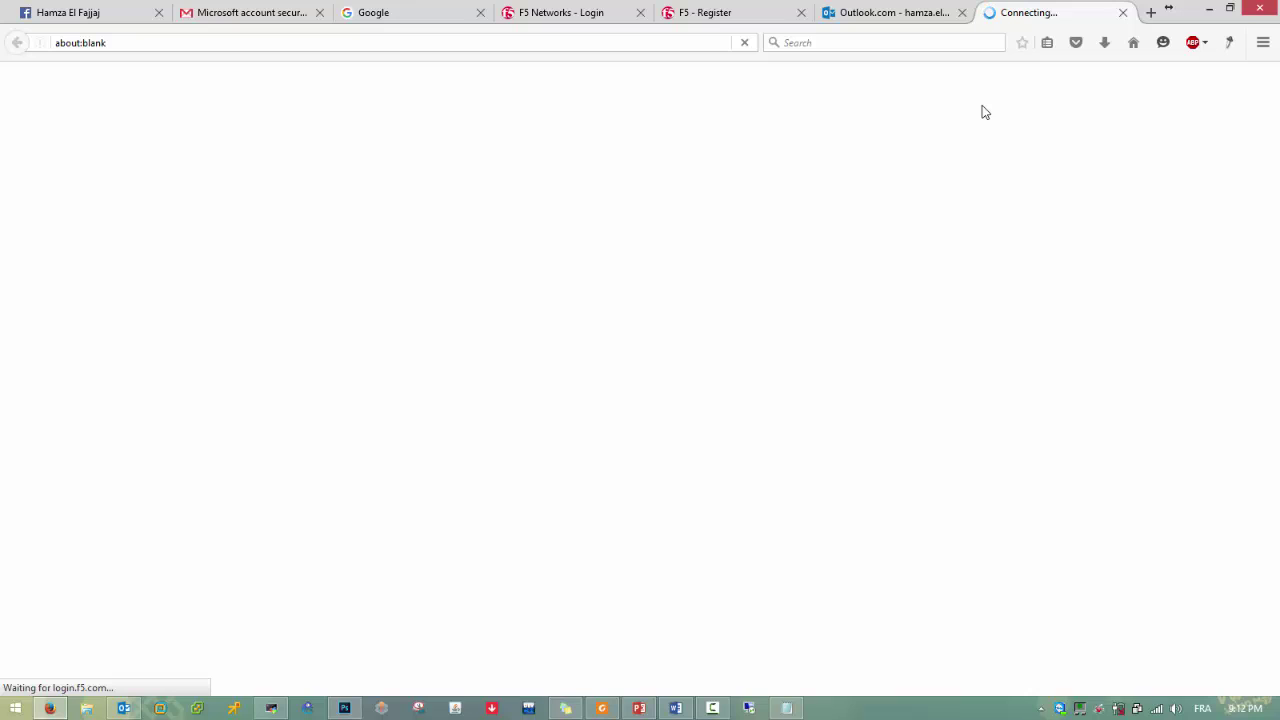
pyautogui.moveTo(1023, 20); pyautogui.dragTo(880, 20)
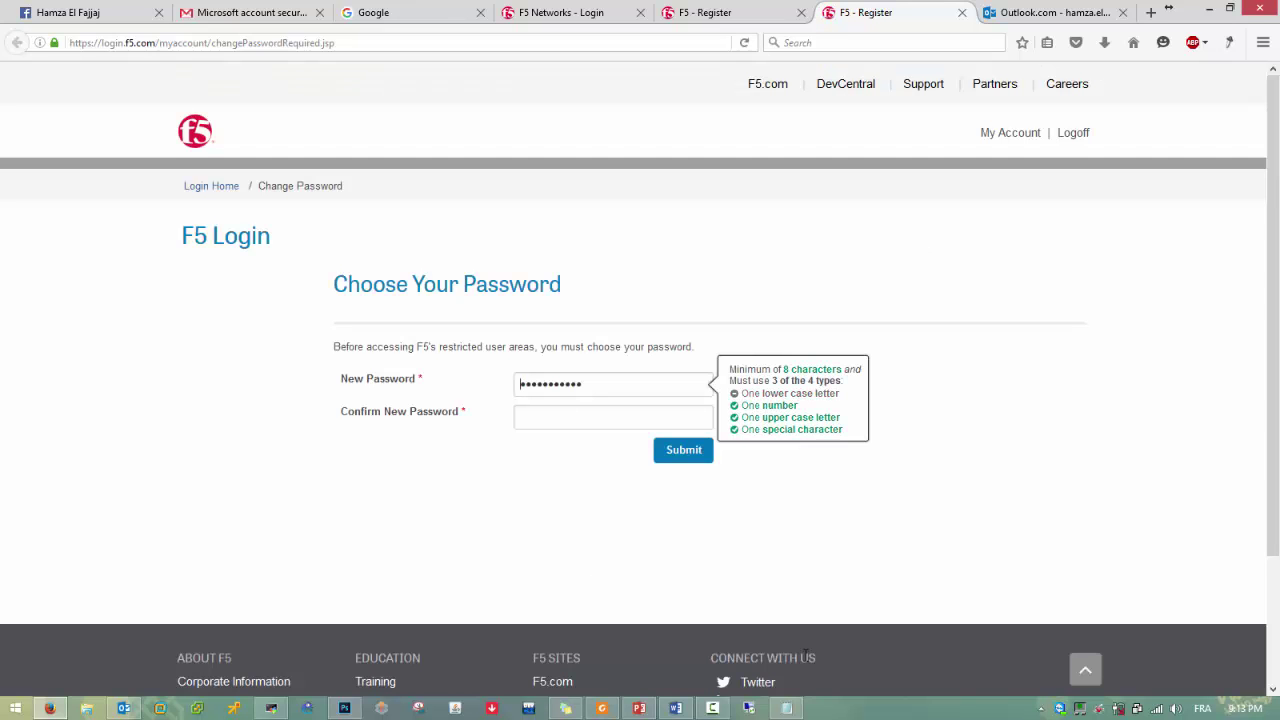
# Step: Replace the New Password entry with the new account password, submit it, and let Firefox remember it
pyautogui.click(714, 707)
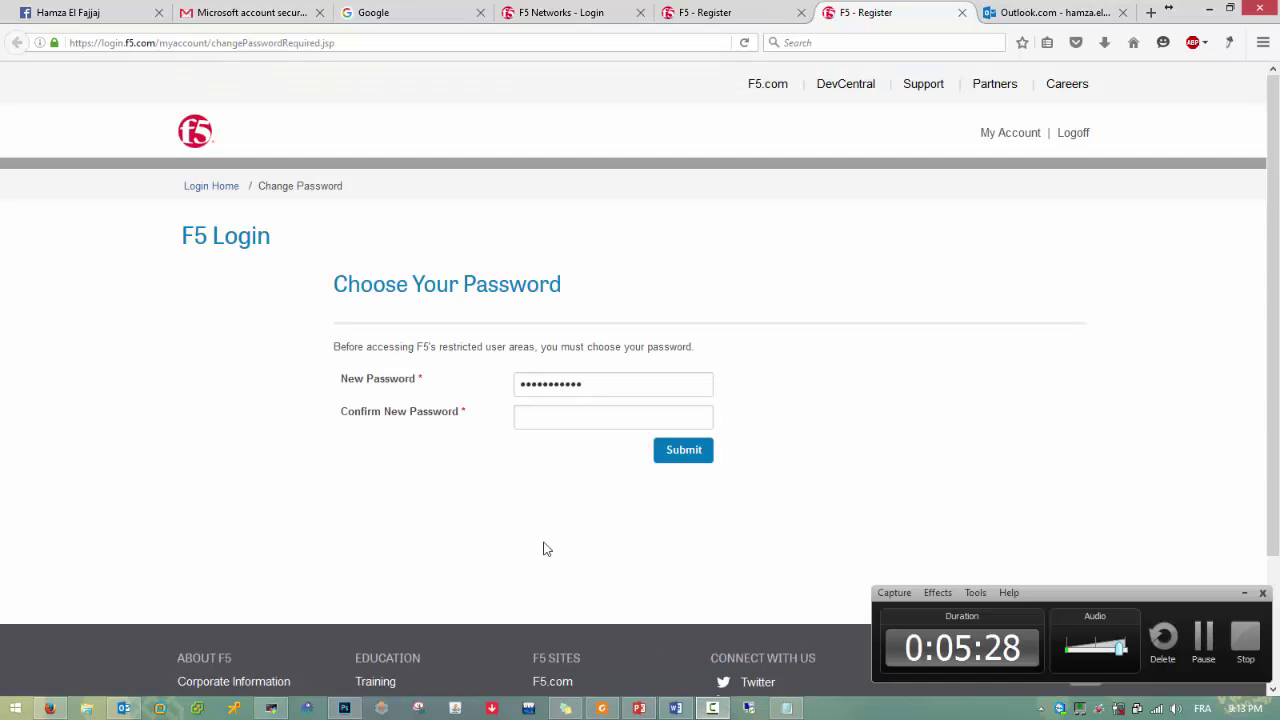
pyautogui.click(606, 386)
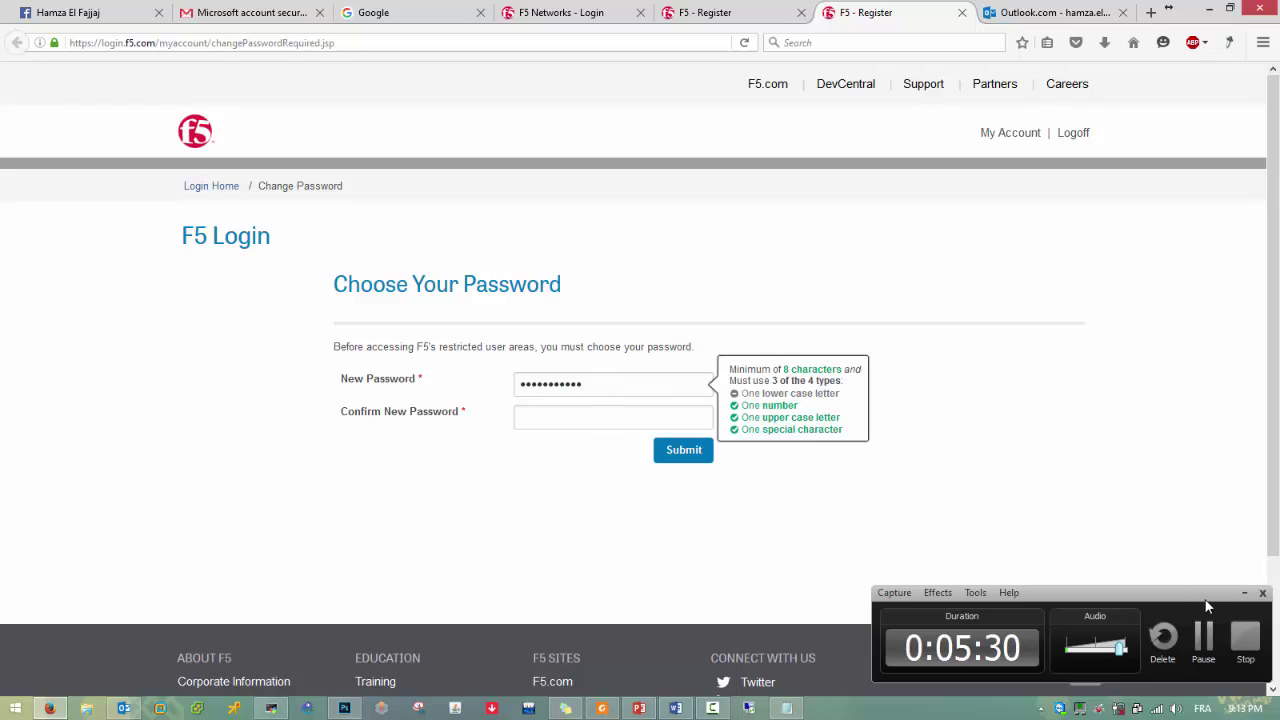
pyautogui.click(1240, 597)
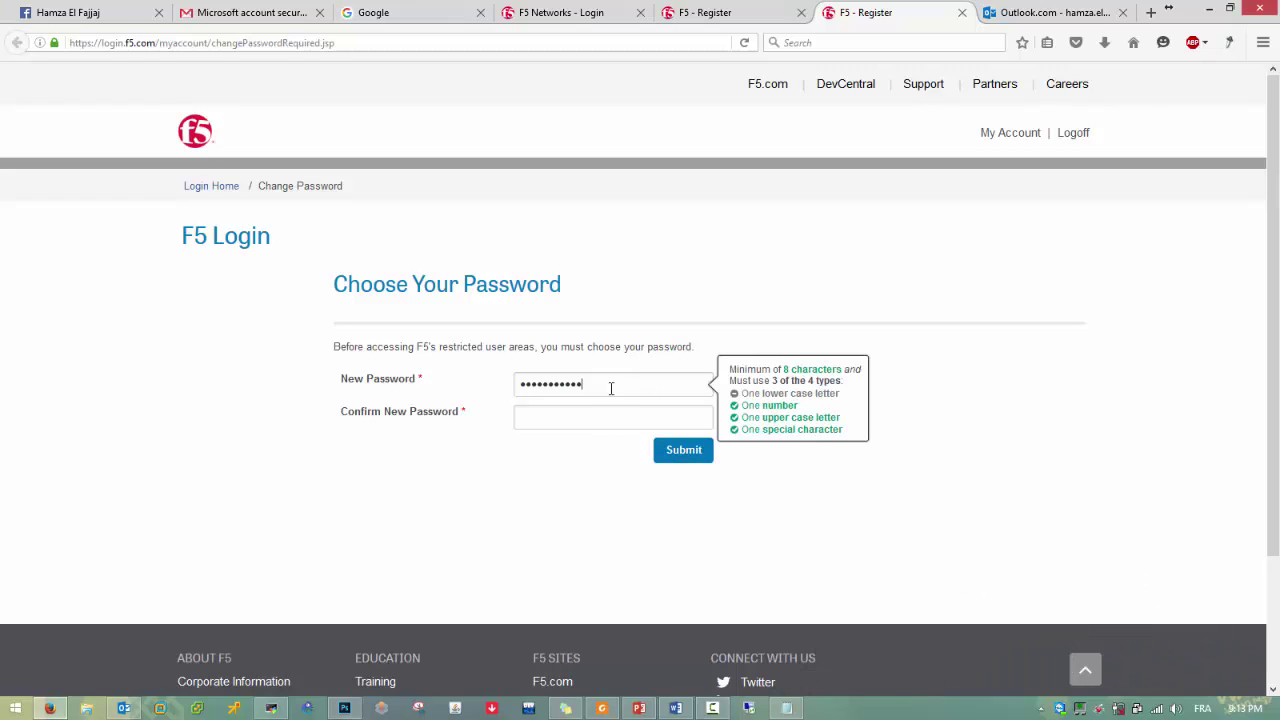
pyautogui.hotkey('ctrl', 'a')
pyautogui.press('BackSpace')
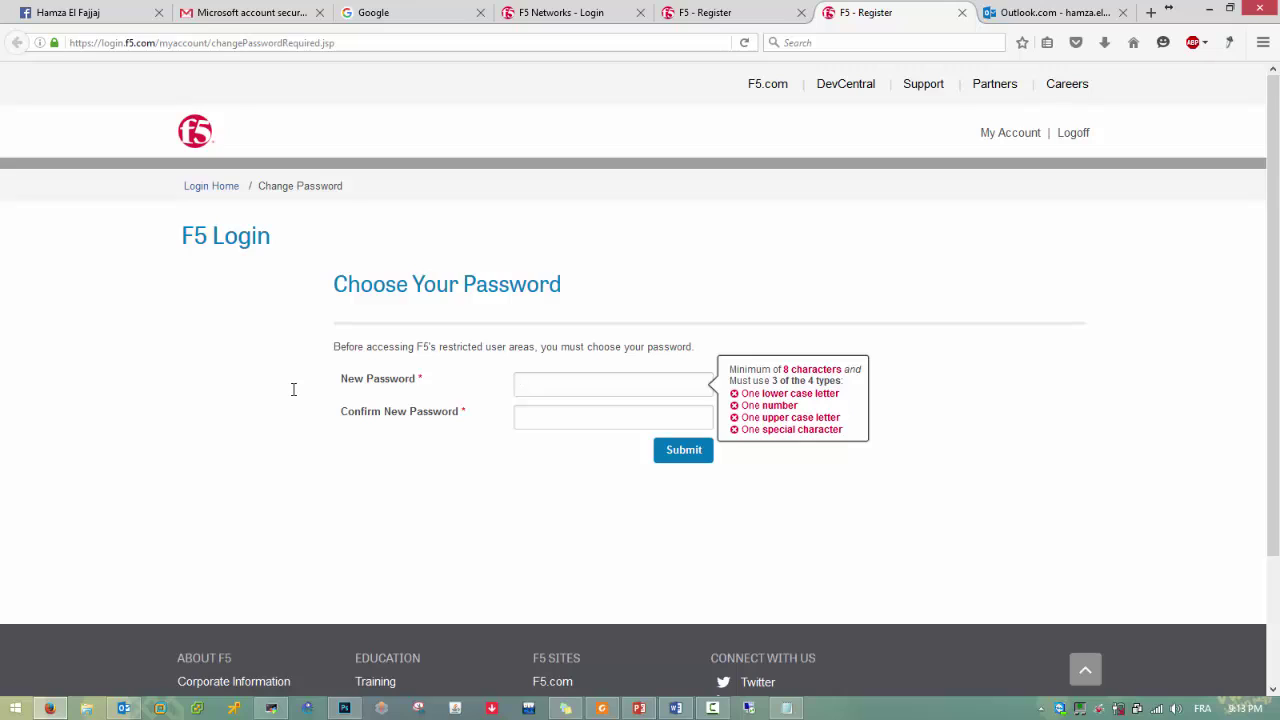
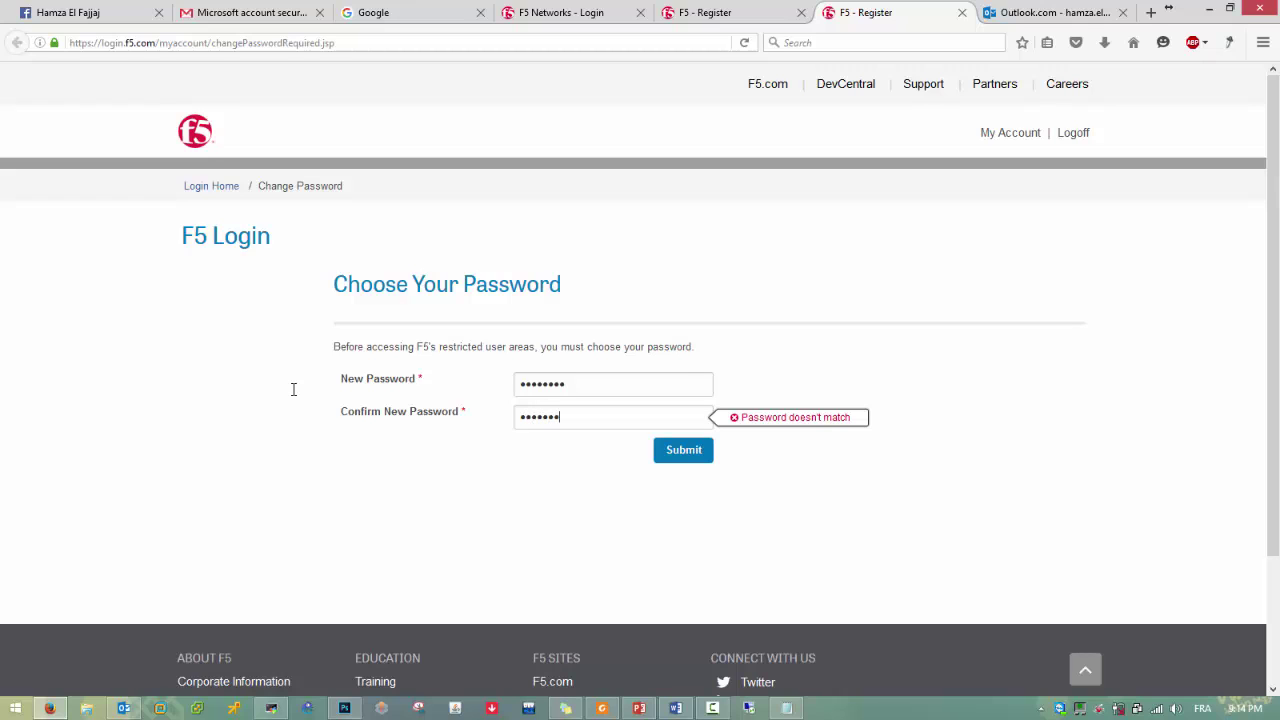
pyautogui.click(711, 451)
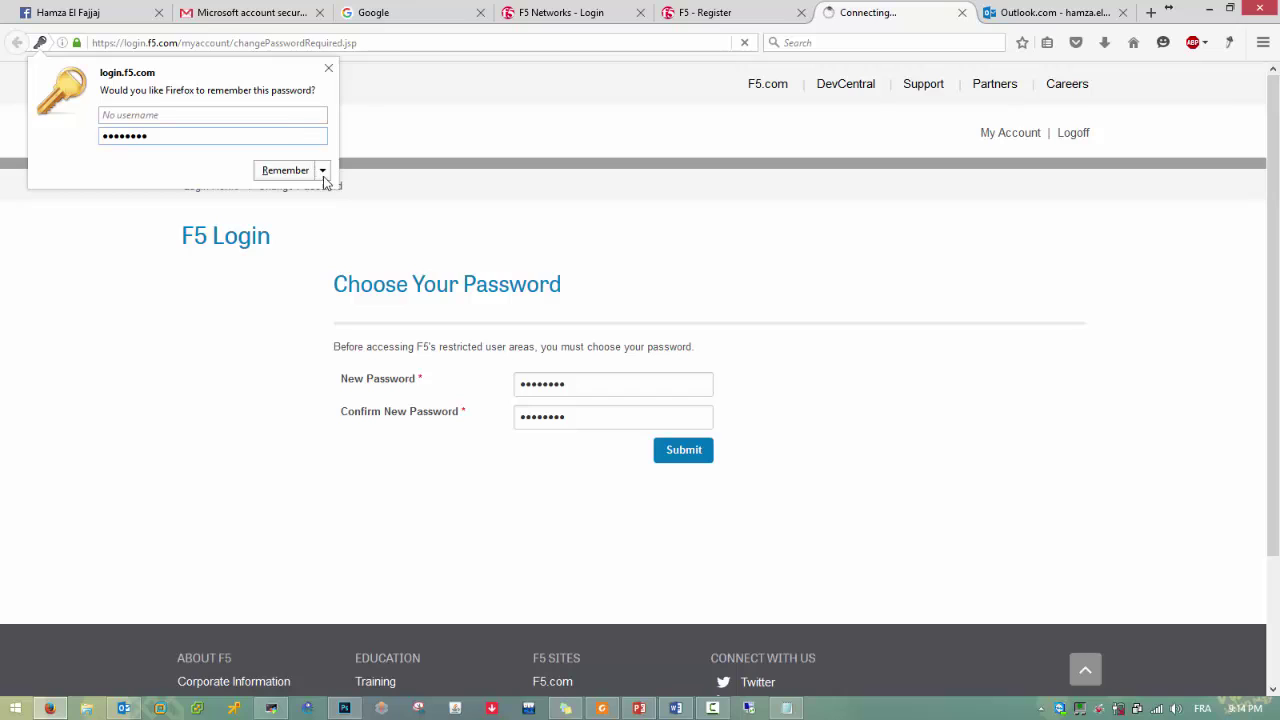
pyautogui.click(289, 171)
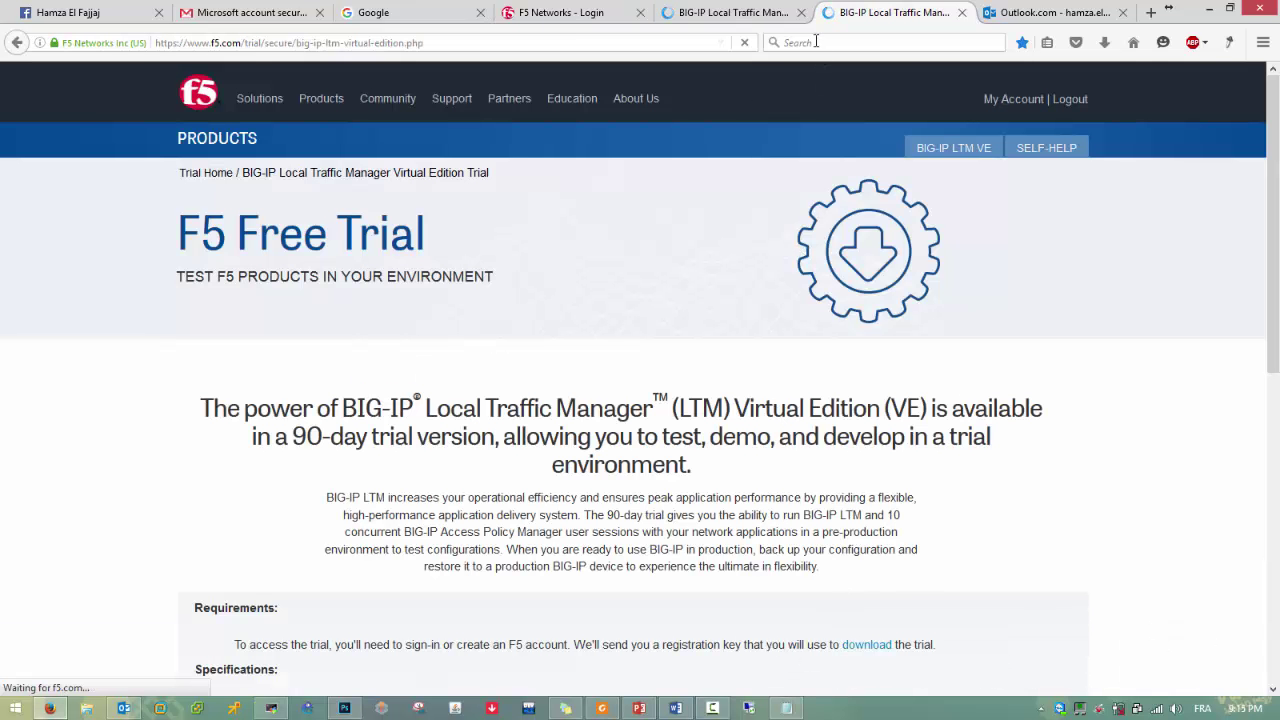
# Step: Close the duplicate trial tab, select the trial URL in Notepad, and return to the BIG-IP LTM VE page
pyautogui.click(800, 13)
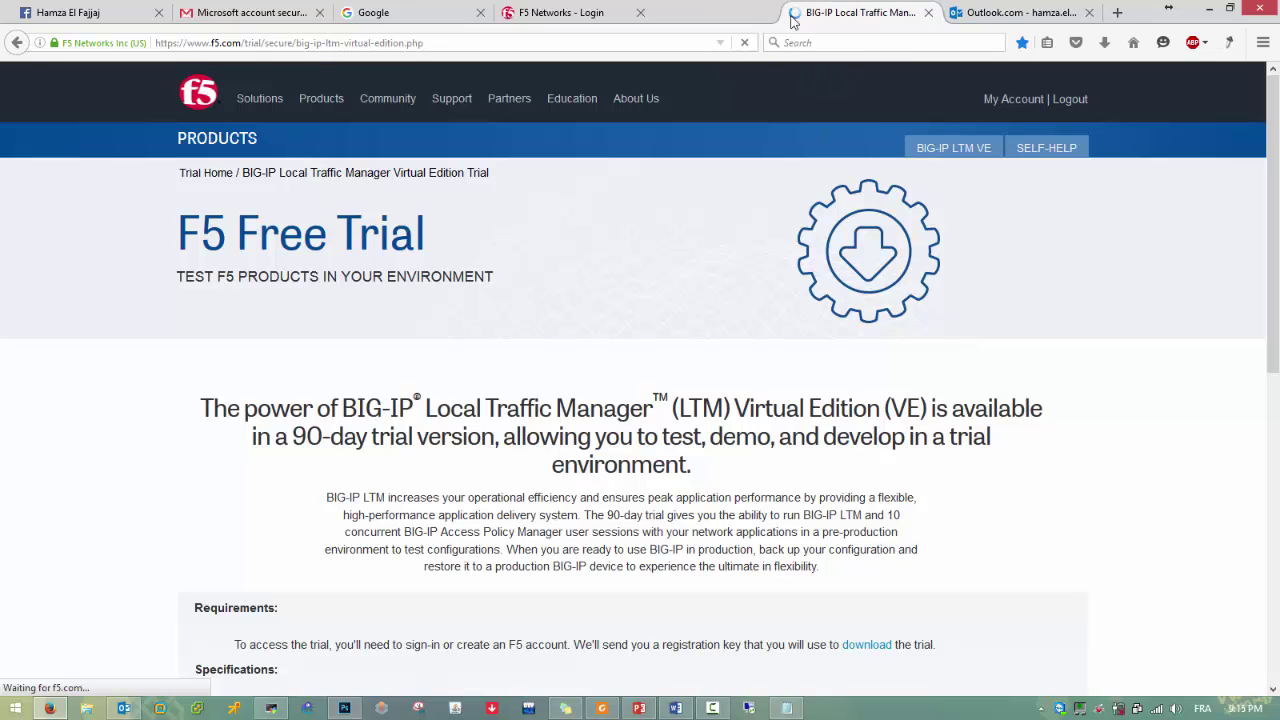
pyautogui.middleClick(771, 440)
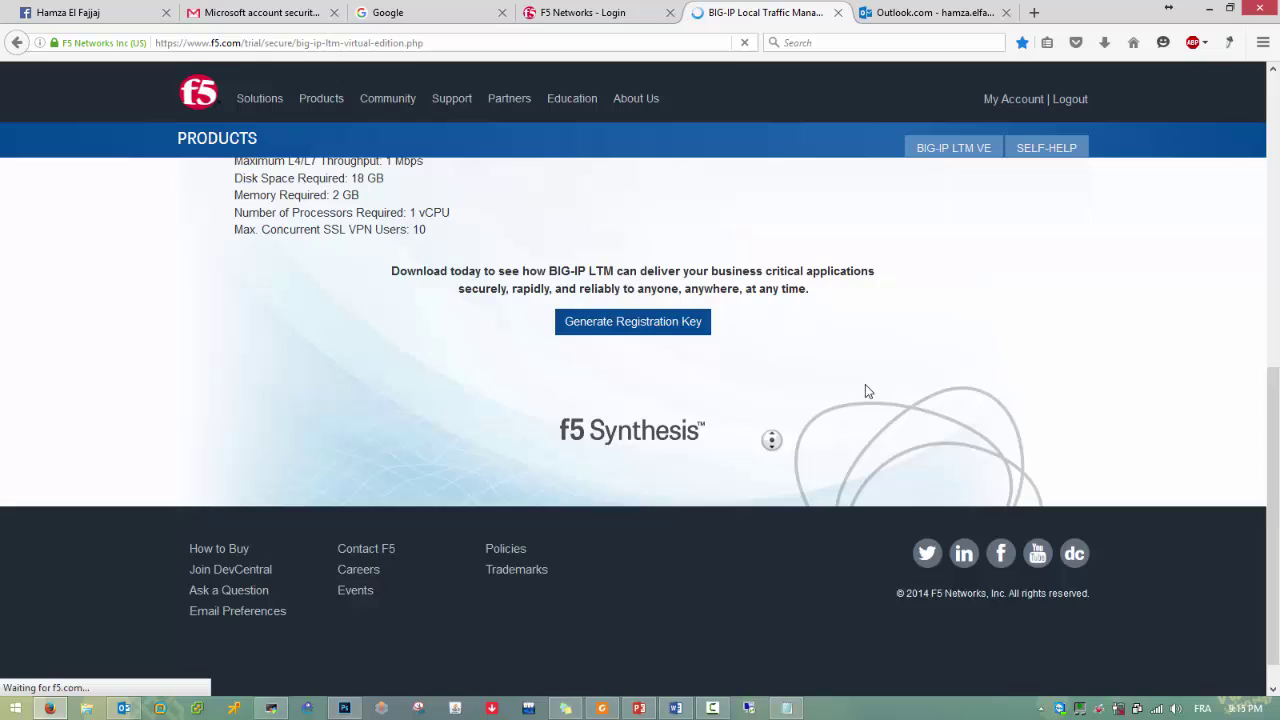
pyautogui.click(808, 543)
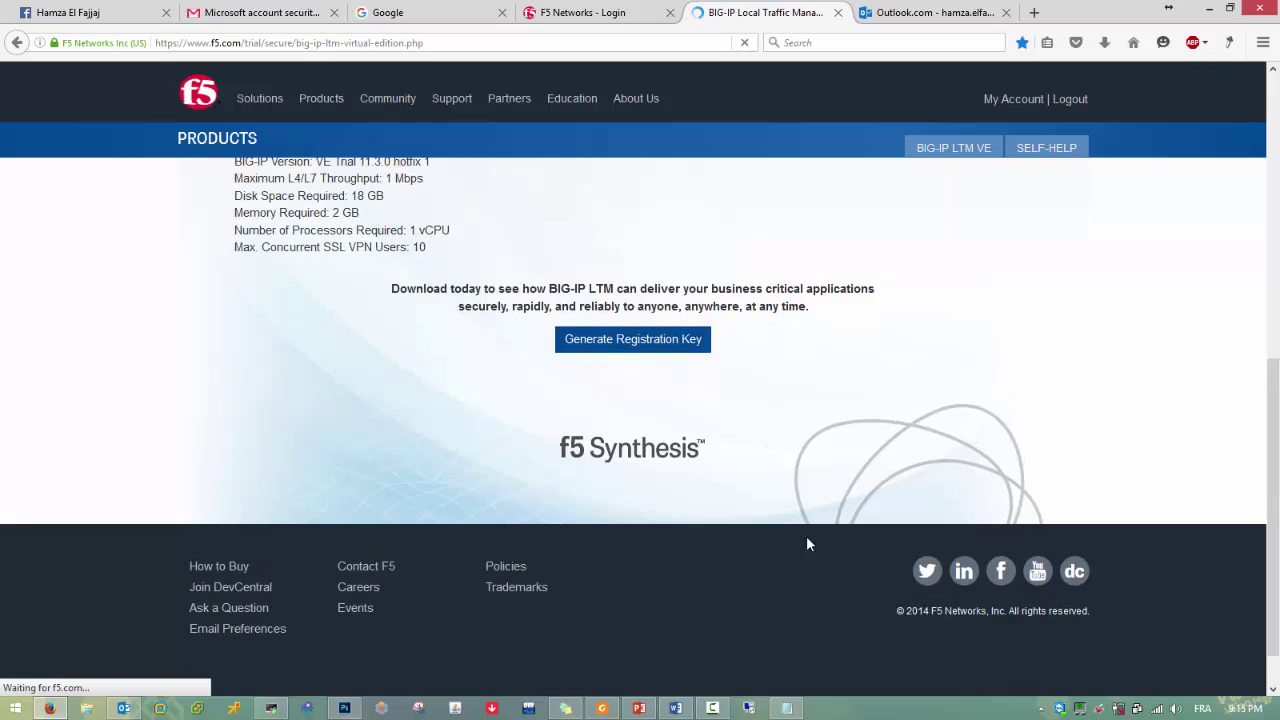
pyautogui.click(790, 708)
pyautogui.moveTo(794, 349); pyautogui.dragTo(397, 326)
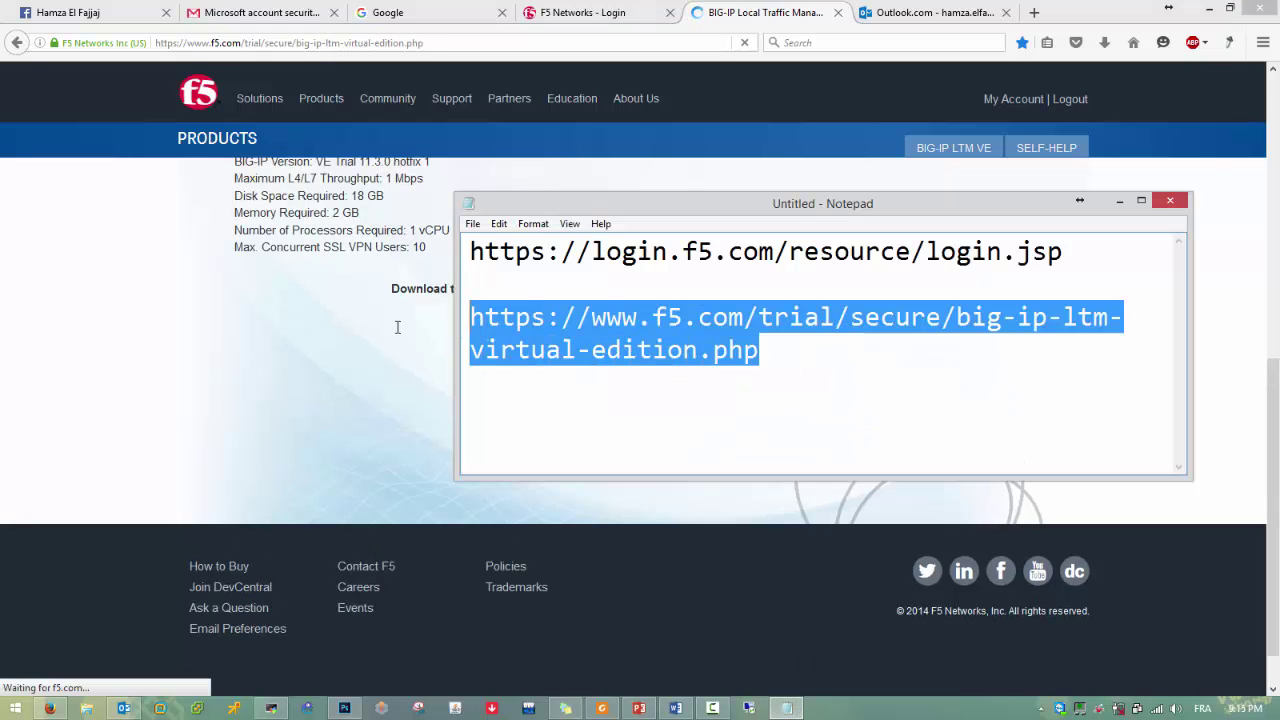
pyautogui.moveTo(509, 311); pyautogui.dragTo(870, 353)
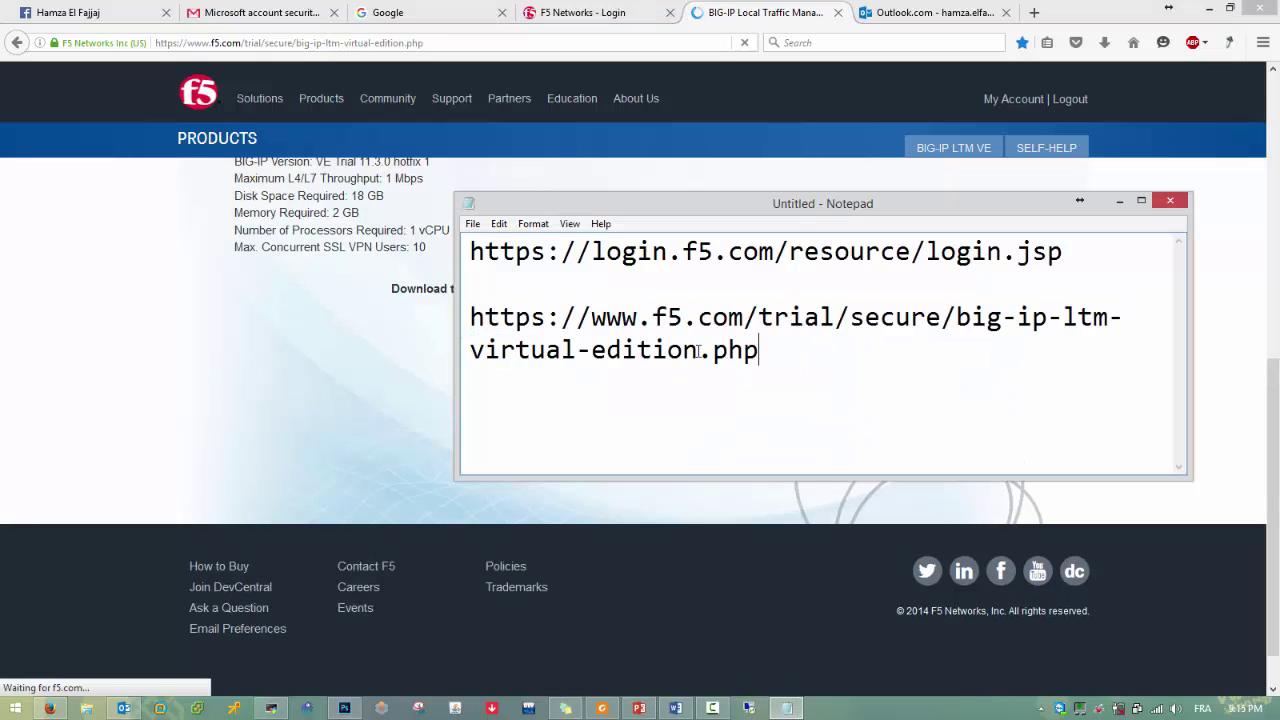
pyautogui.moveTo(760, 350); pyautogui.dragTo(440, 300)
pyautogui.click(441, 357)
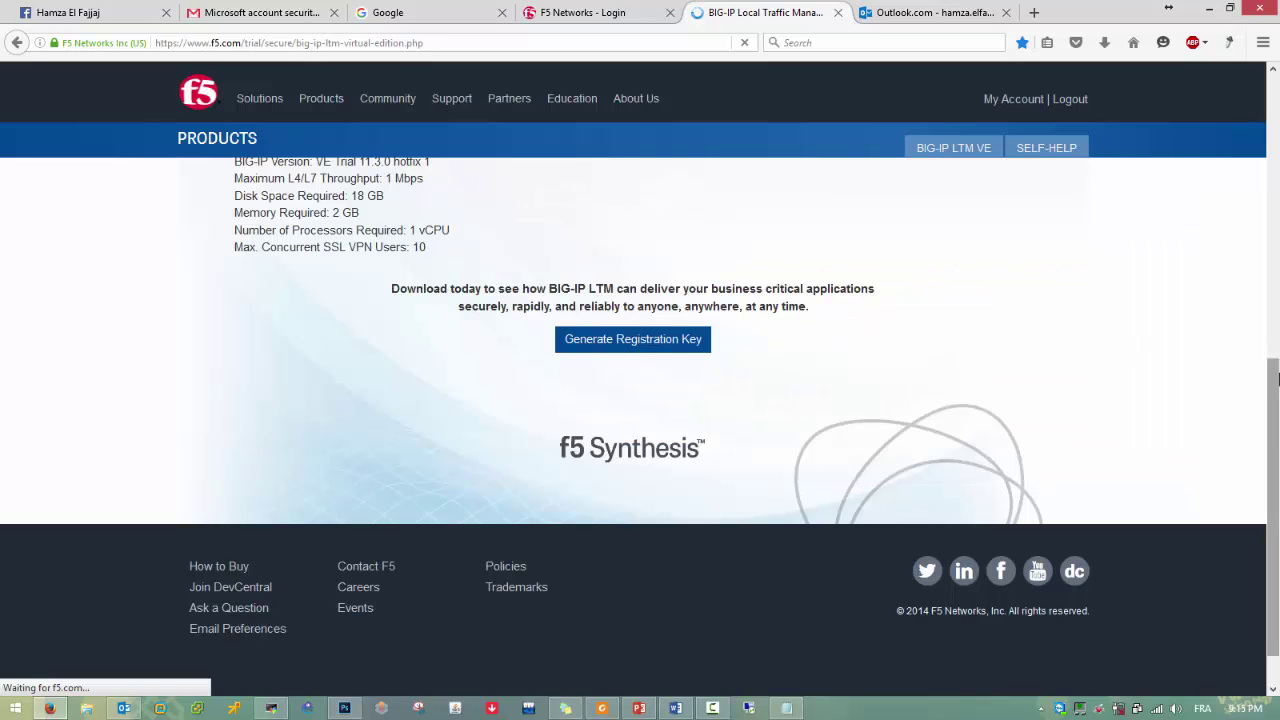
pyautogui.scroll(2, 1278, 377)
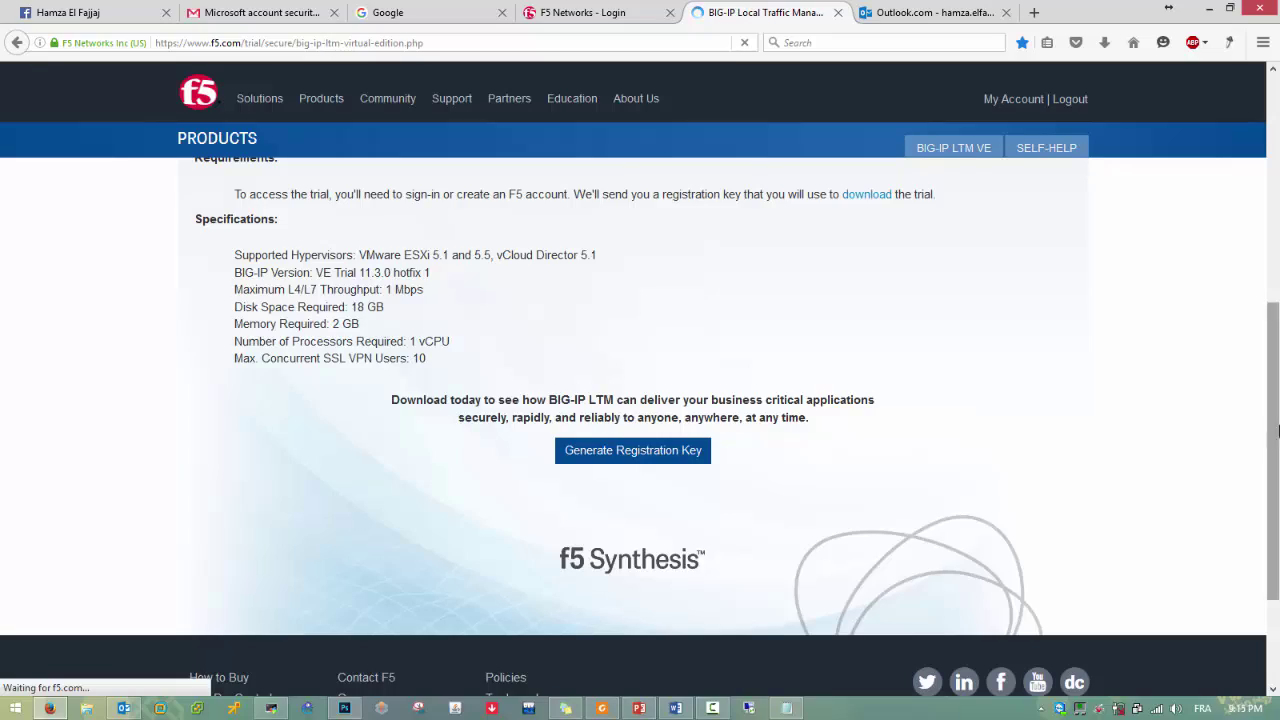
pyautogui.moveTo(1278, 430); pyautogui.dragTo(1277, 337)
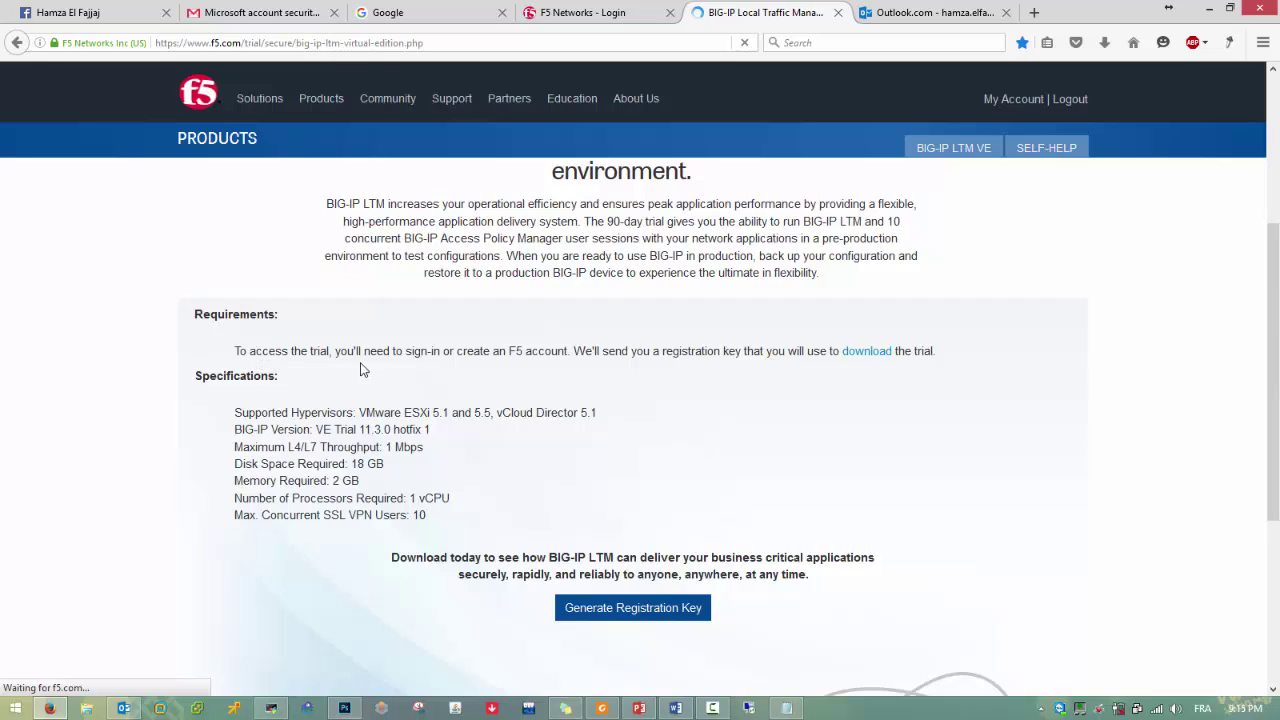
pyautogui.moveTo(286, 367); pyautogui.dragTo(421, 361)
pyautogui.click(528, 350)
pyautogui.moveTo(688, 351); pyautogui.dragTo(770, 348)
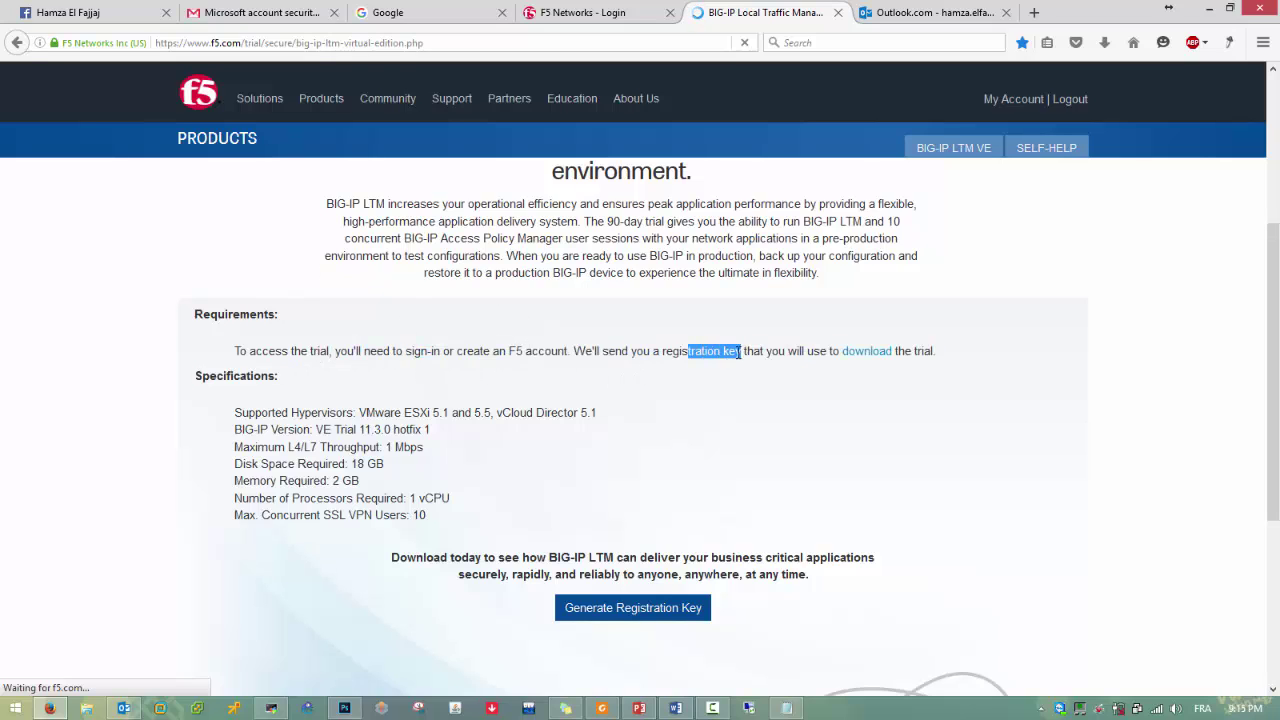
pyautogui.click(739, 351)
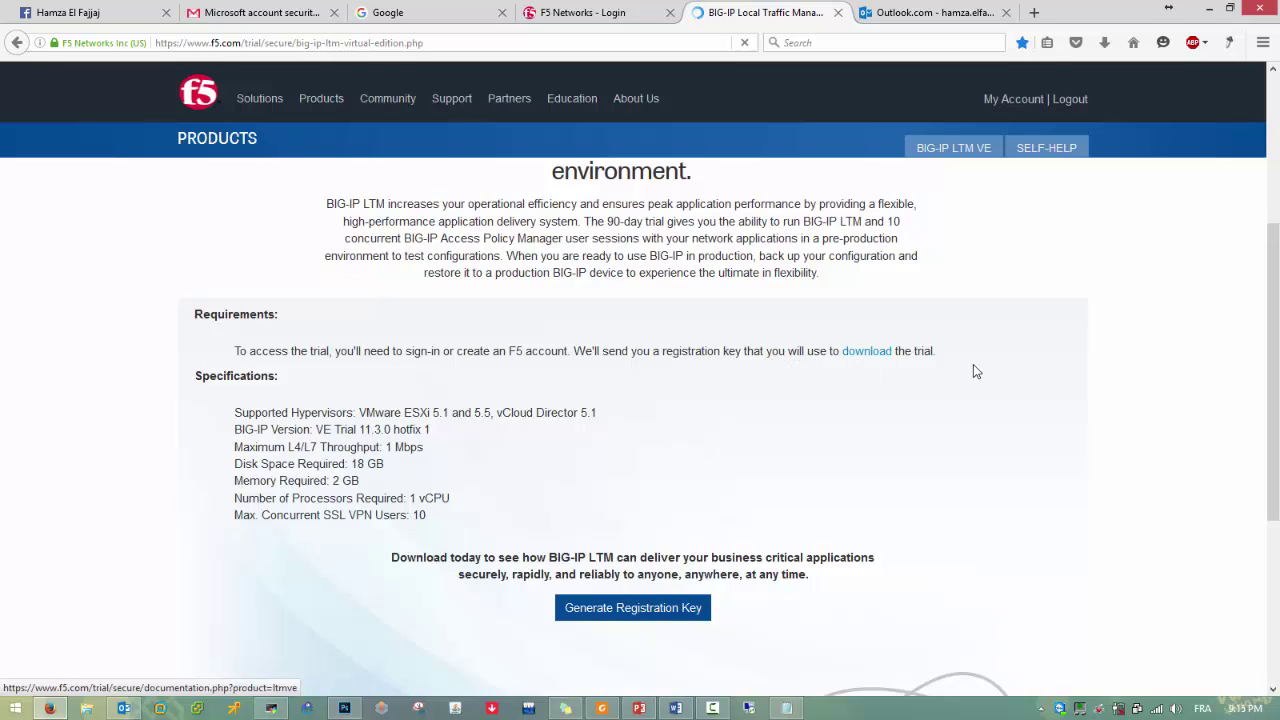
pyautogui.moveTo(286, 350); pyautogui.dragTo(504, 352)
pyautogui.click(740, 406)
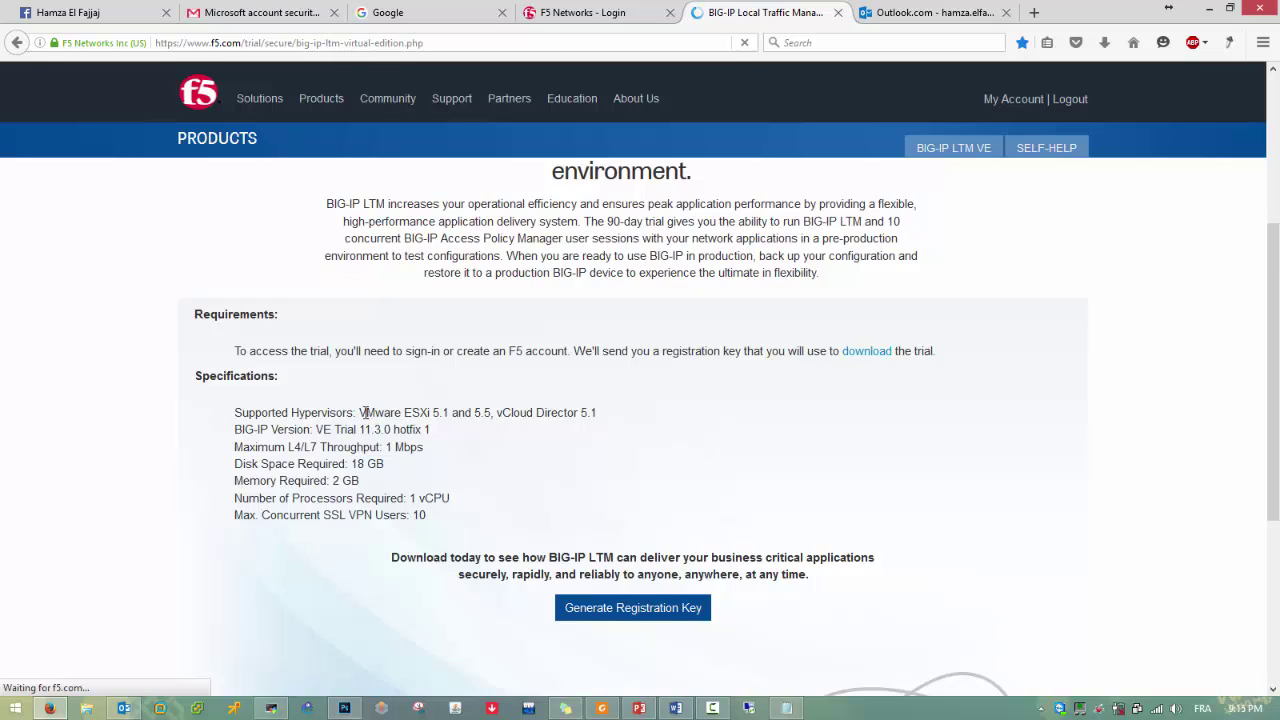
pyautogui.moveTo(364, 412); pyautogui.dragTo(432, 414)
pyautogui.click(431, 418)
pyautogui.doubleClick(415, 412)
pyautogui.doubleClick(447, 413)
pyautogui.doubleClick(483, 412)
pyautogui.click(545, 421)
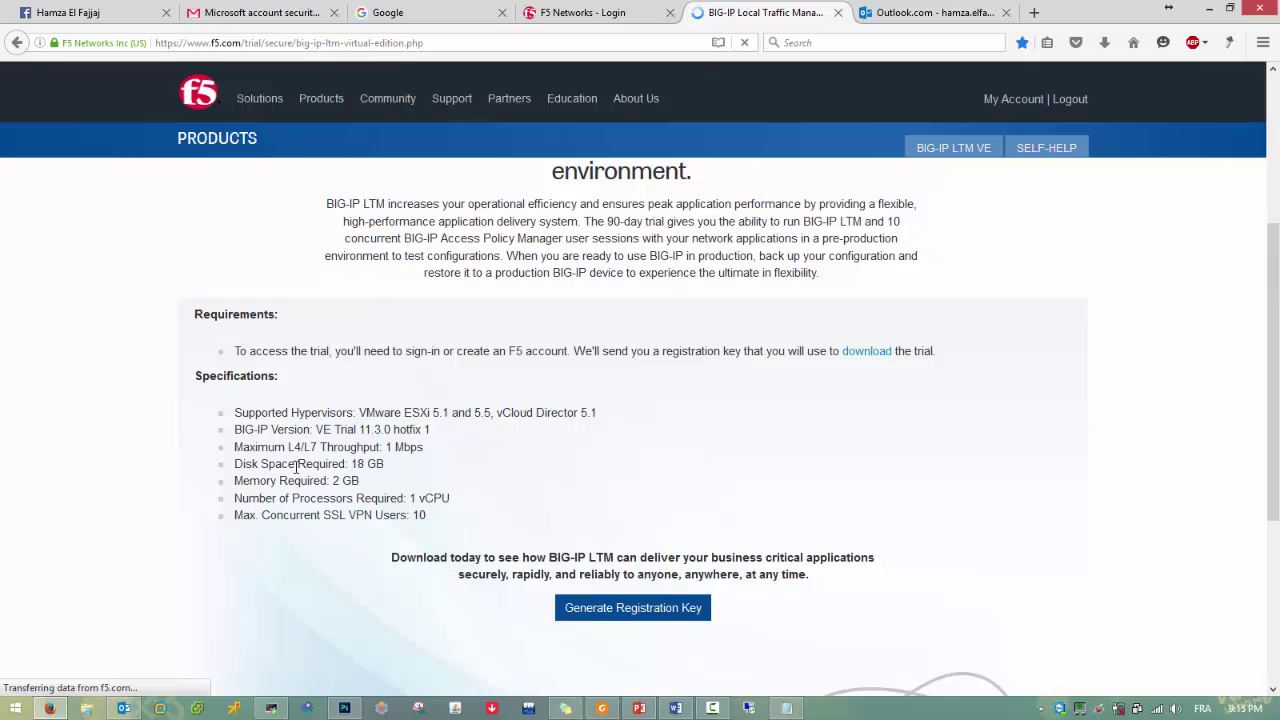
pyautogui.moveTo(289, 446); pyautogui.dragTo(309, 448)
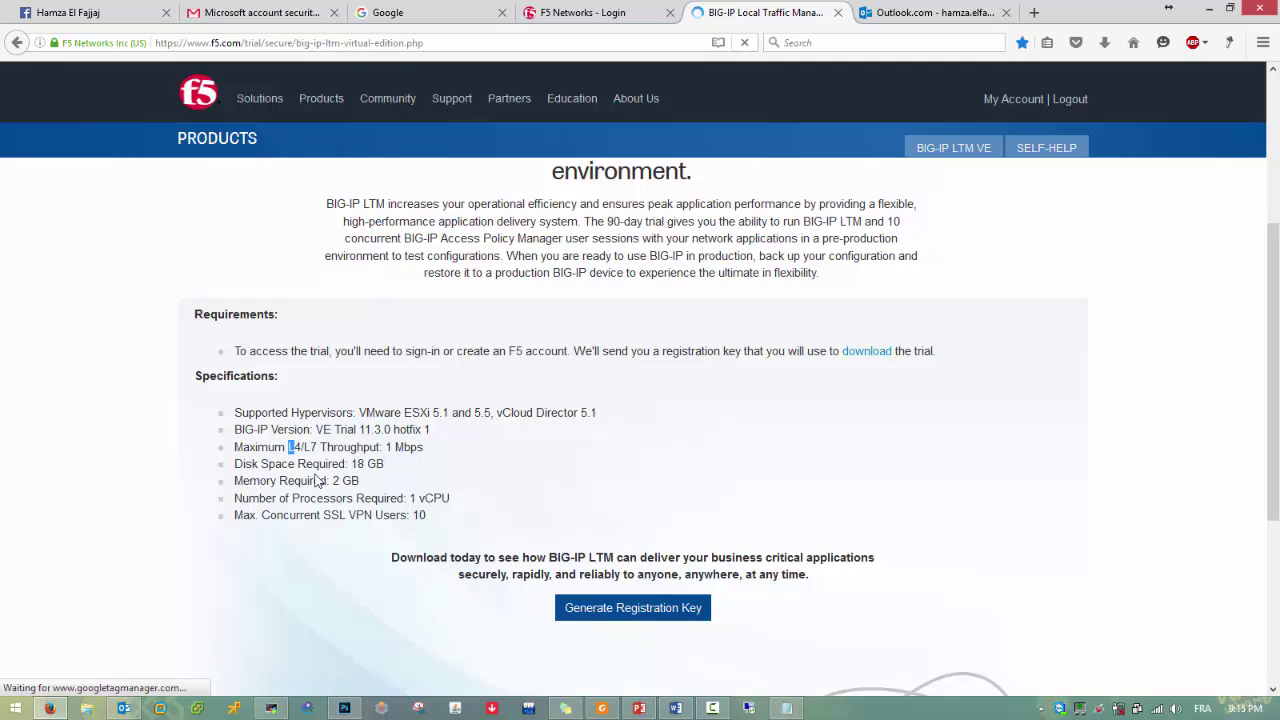
pyautogui.moveTo(385, 465); pyautogui.dragTo(332, 481)
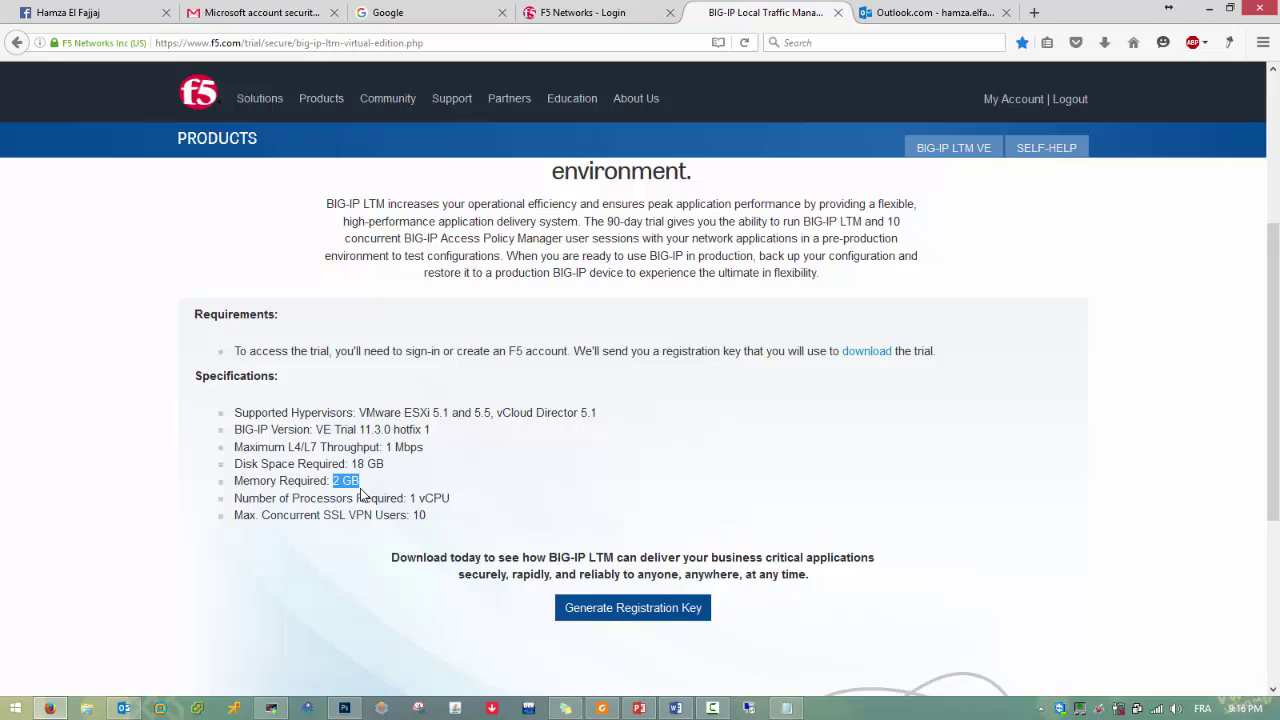
pyautogui.click(325, 514)
pyautogui.moveTo(450, 499); pyautogui.dragTo(416, 501)
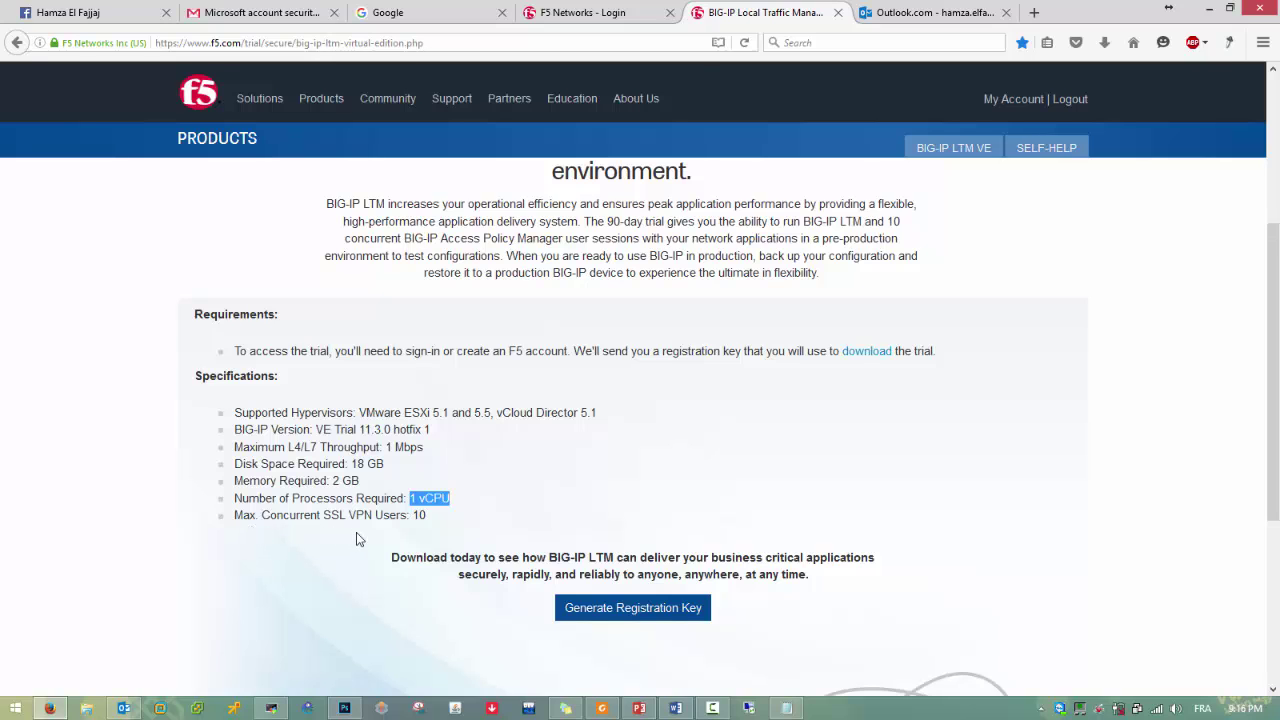
pyautogui.click(440, 524)
pyautogui.scroll(-5, 715, 543)
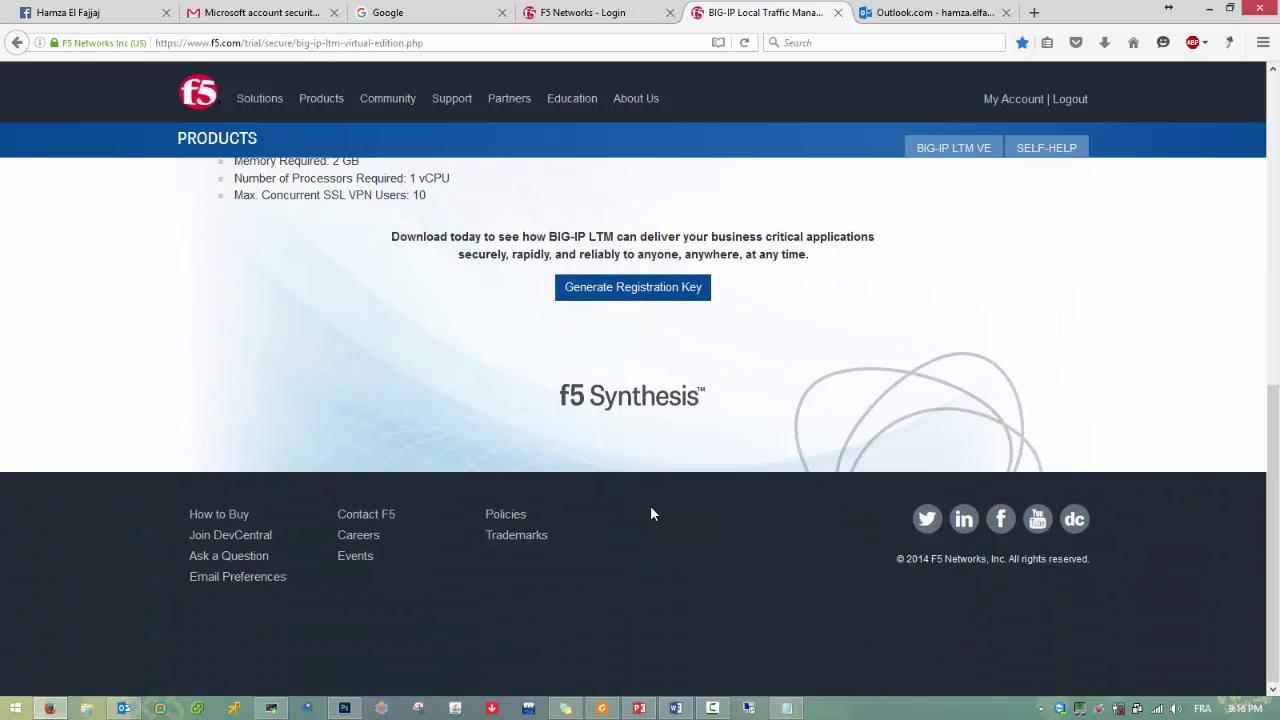
# Step: Start generating a trial registration key and enter the captcha text
pyautogui.click(660, 298)
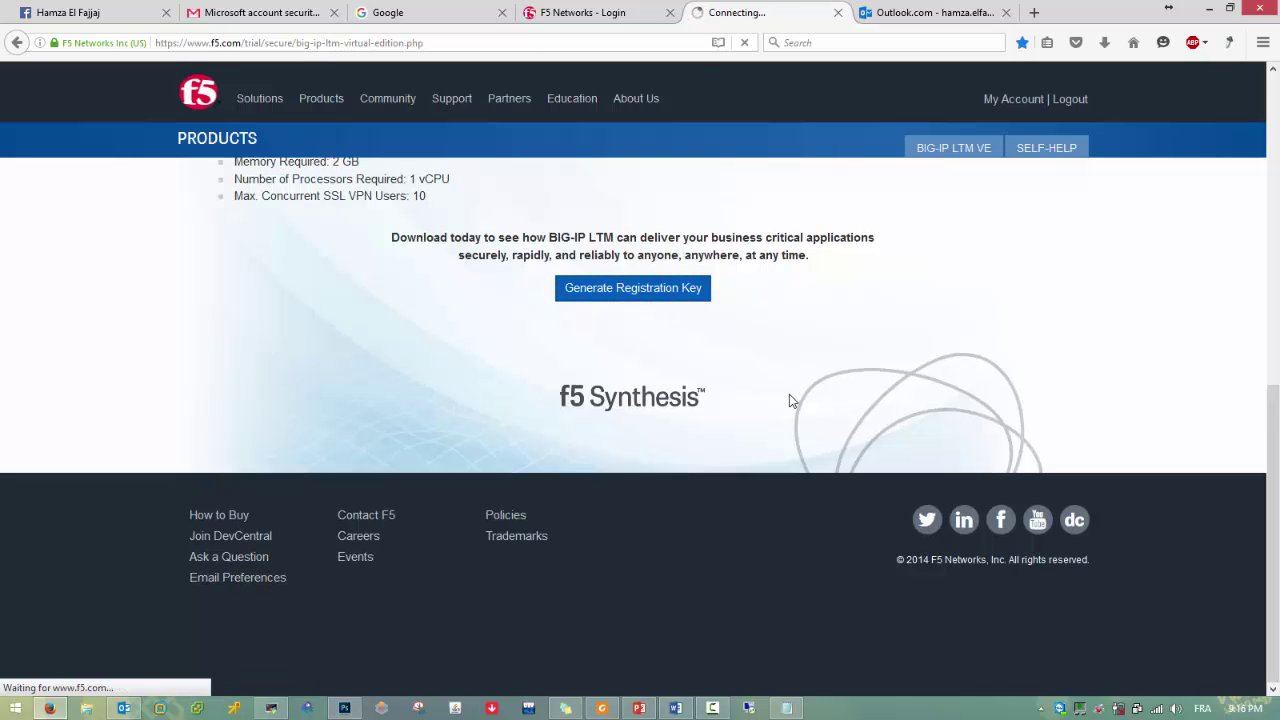
pyautogui.scroll(3, 789, 400)
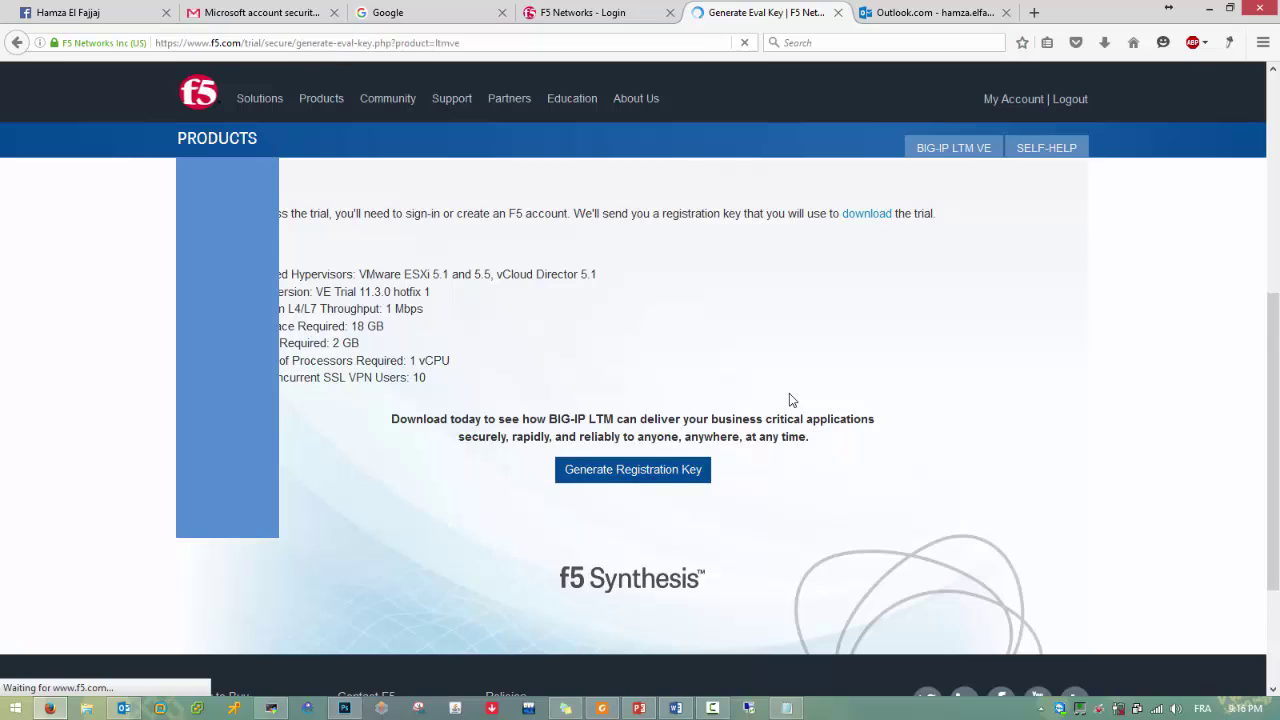
pyautogui.scroll(-3, 481, 275)
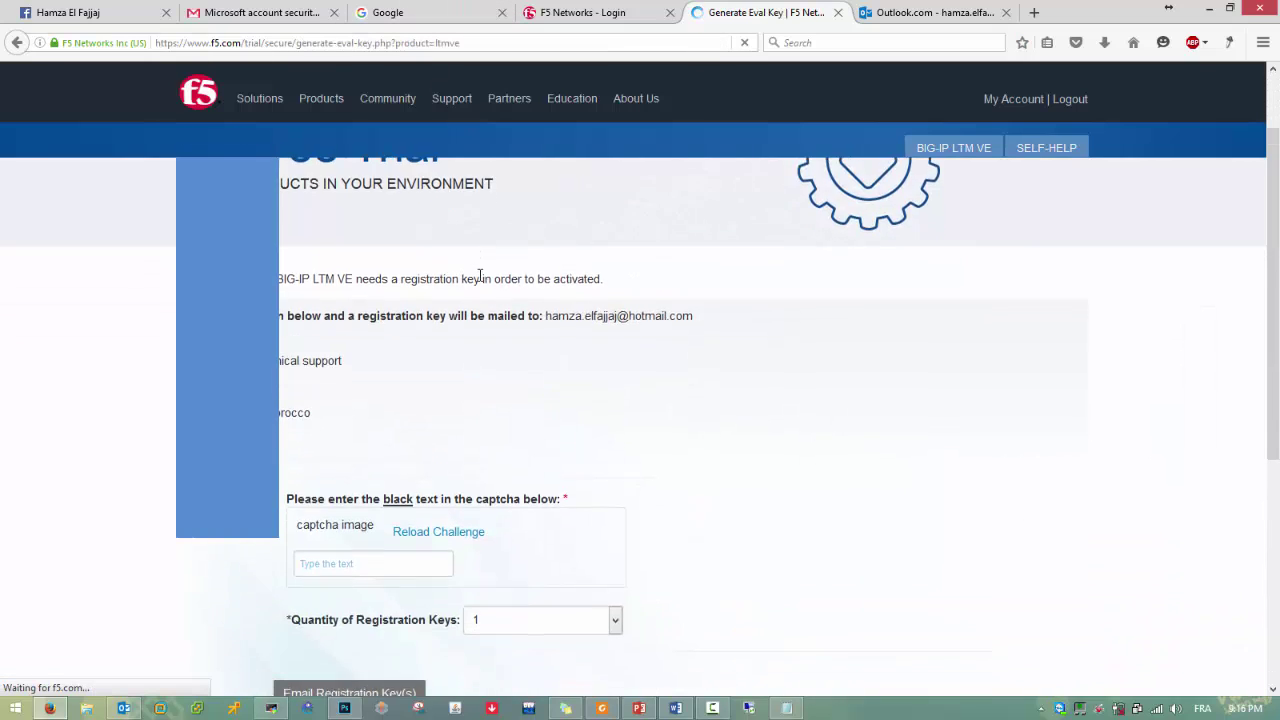
pyautogui.doubleClick(312, 325)
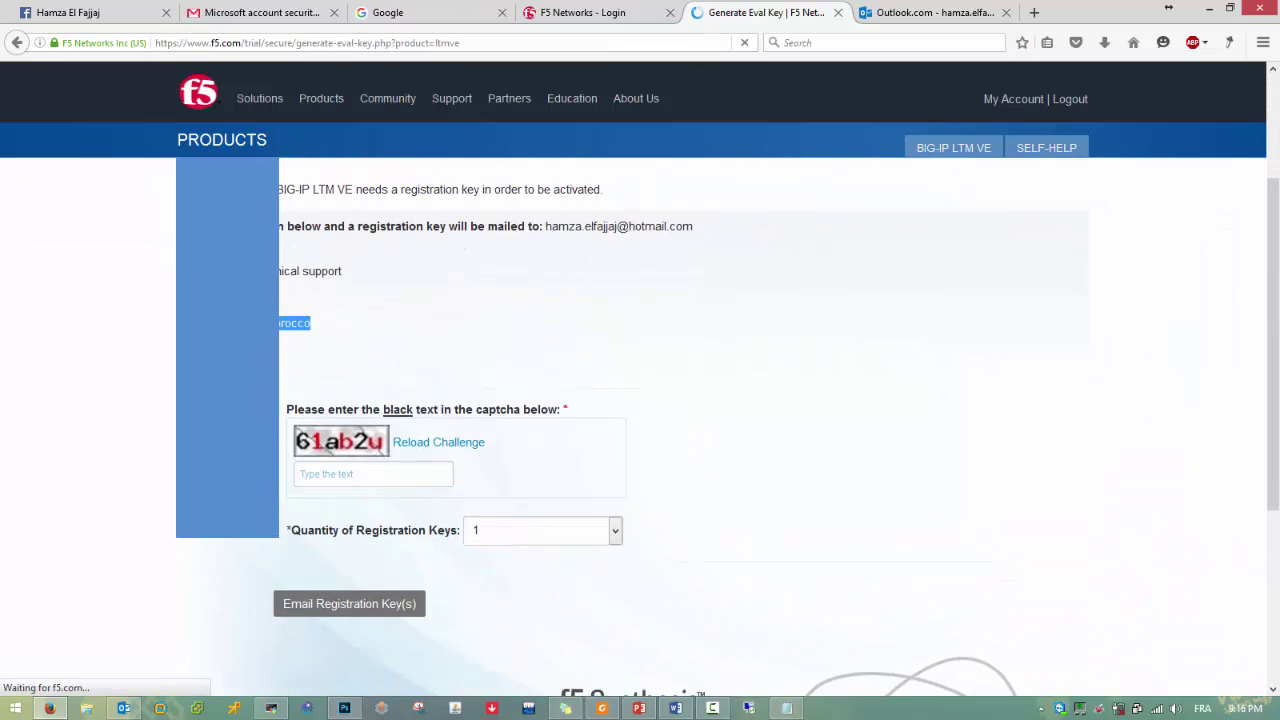
pyautogui.click(337, 269)
pyautogui.tripleClick(337, 270)
pyautogui.click(320, 260)
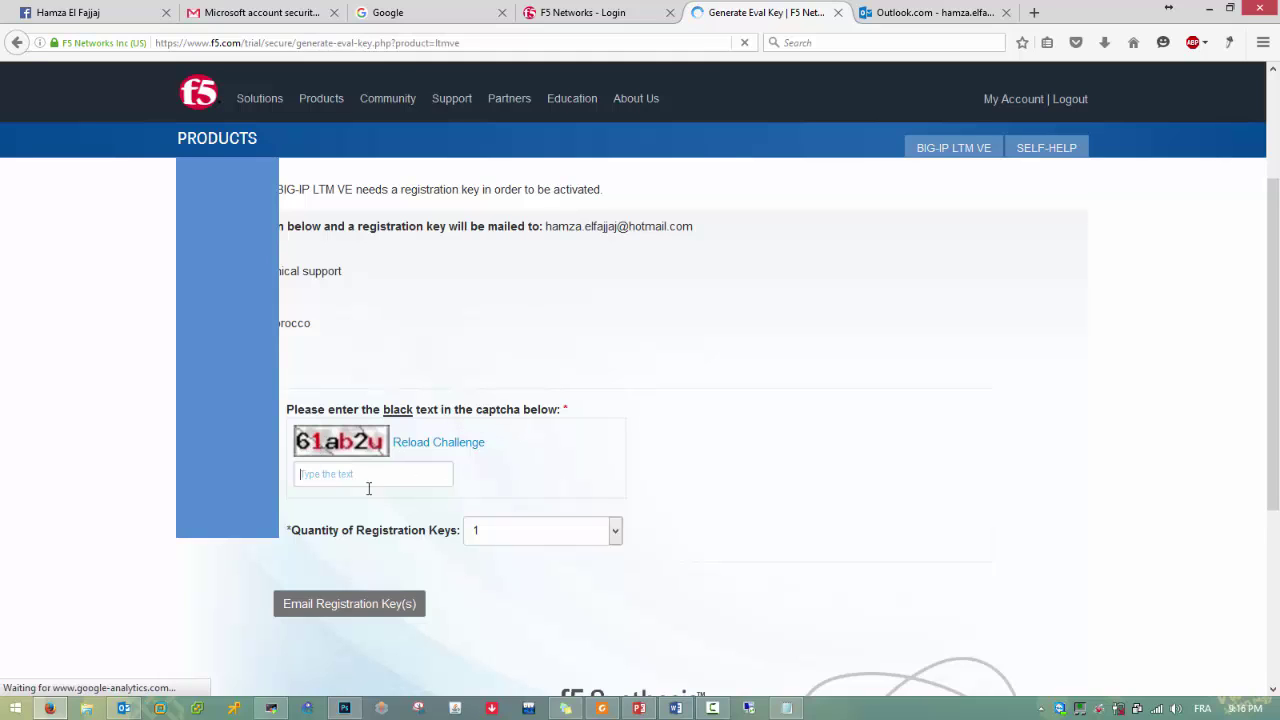
pyautogui.write('36')
pyautogui.press('BackSpace')
pyautogui.press('BackSpace')
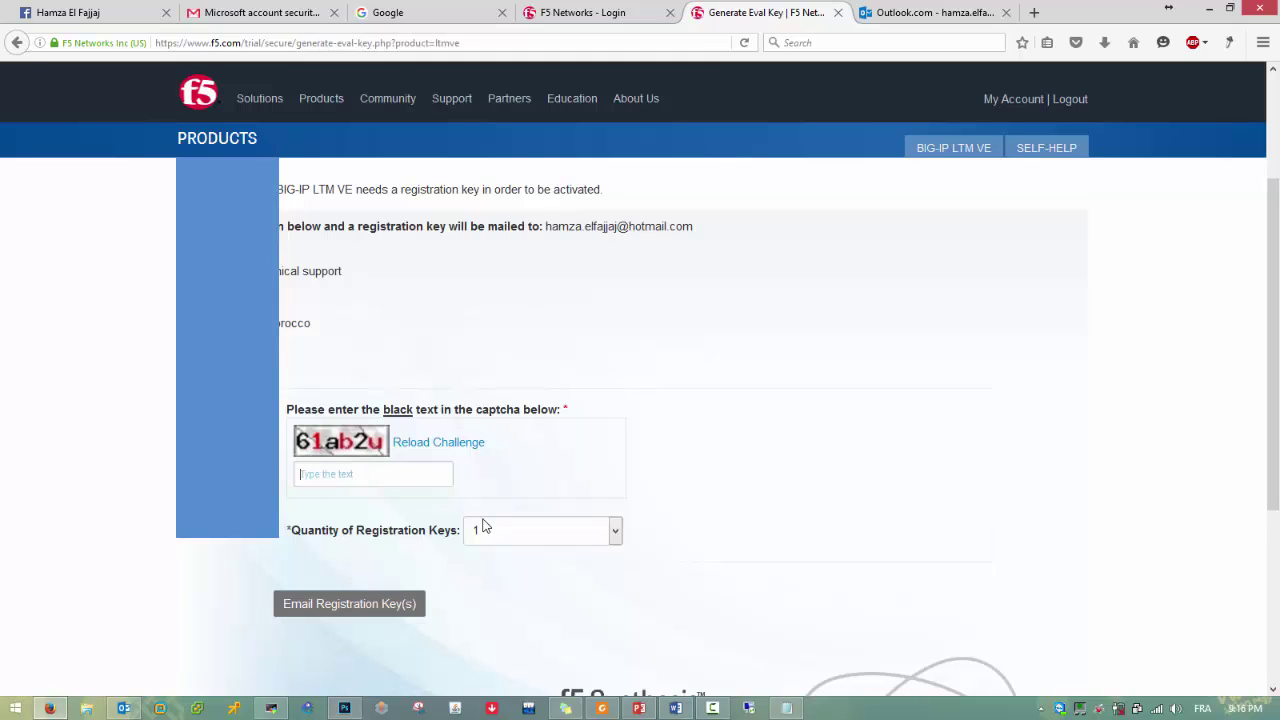
pyautogui.write('6a2')
# Step: Set the registration key quantity to 4 and request the keys by e-mail
pyautogui.click(539, 540)
pyautogui.click(704, 421)
pyautogui.click(574, 531)
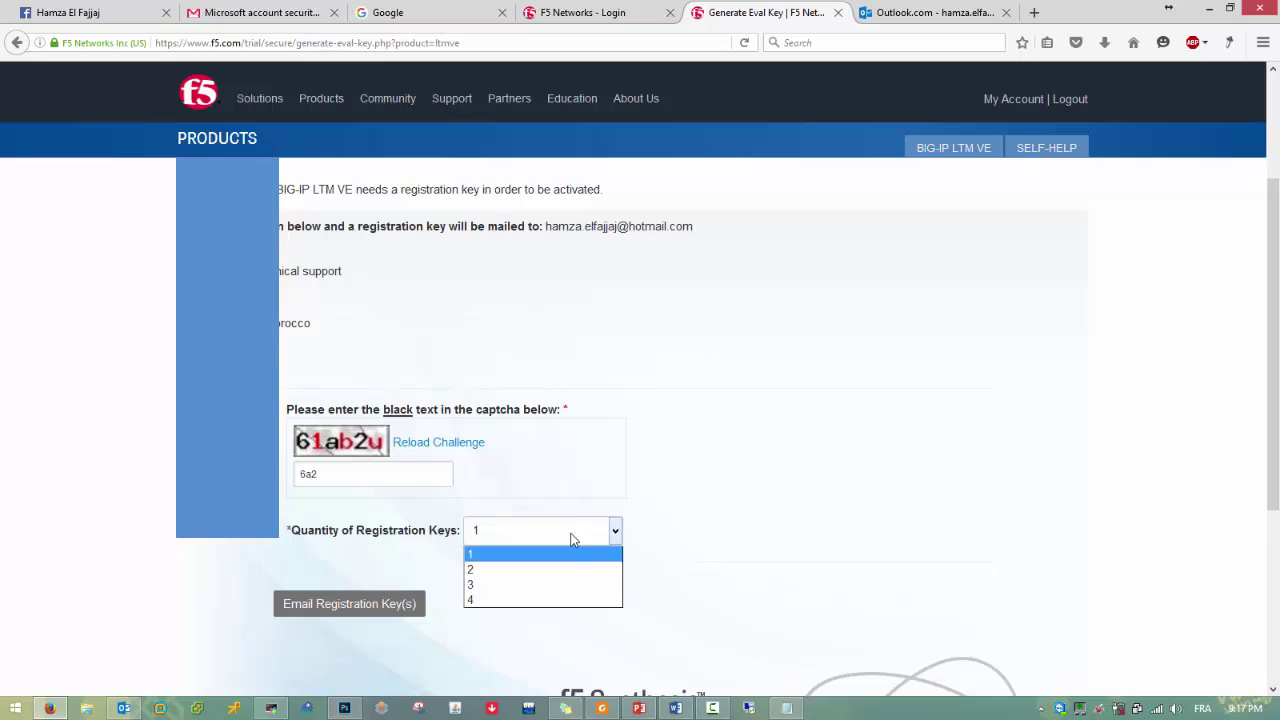
pyautogui.click(570, 601)
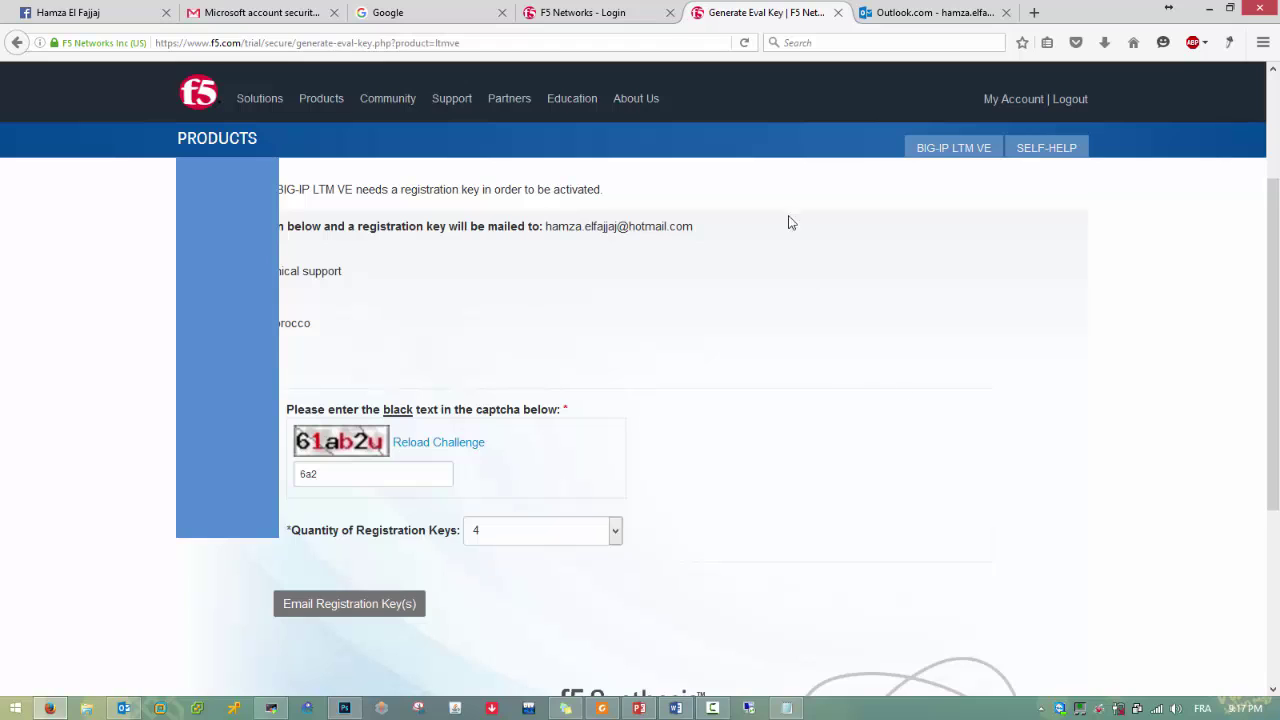
pyautogui.click(531, 528)
pyautogui.click(545, 555)
pyautogui.scroll(3, 791, 363)
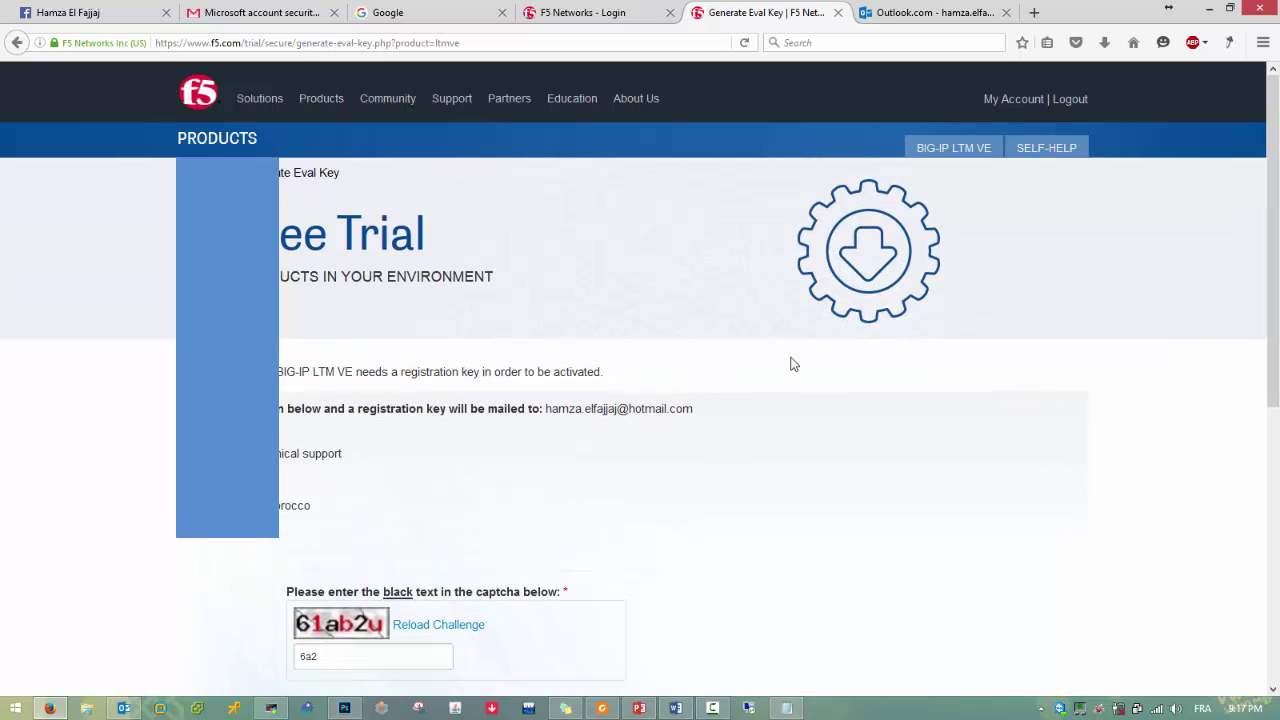
pyautogui.scroll(-8, 787, 352)
pyautogui.scroll(3, 689, 329)
pyautogui.click(598, 405)
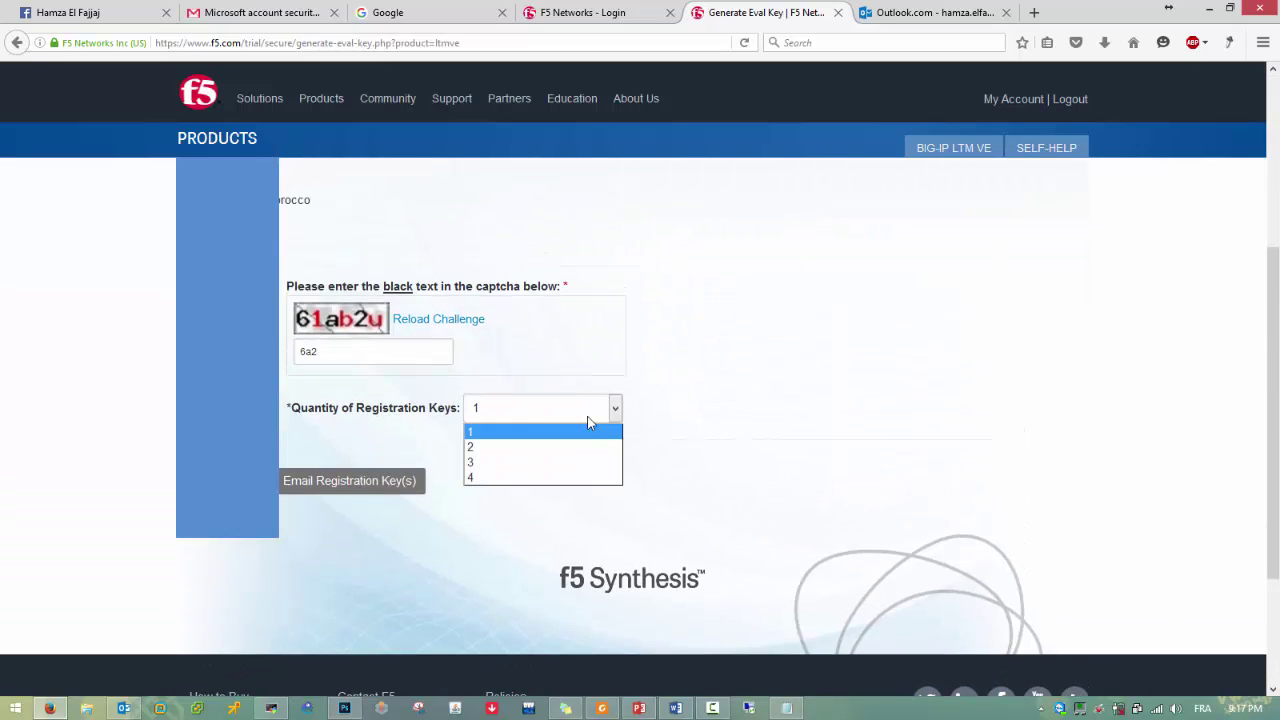
pyautogui.click(577, 478)
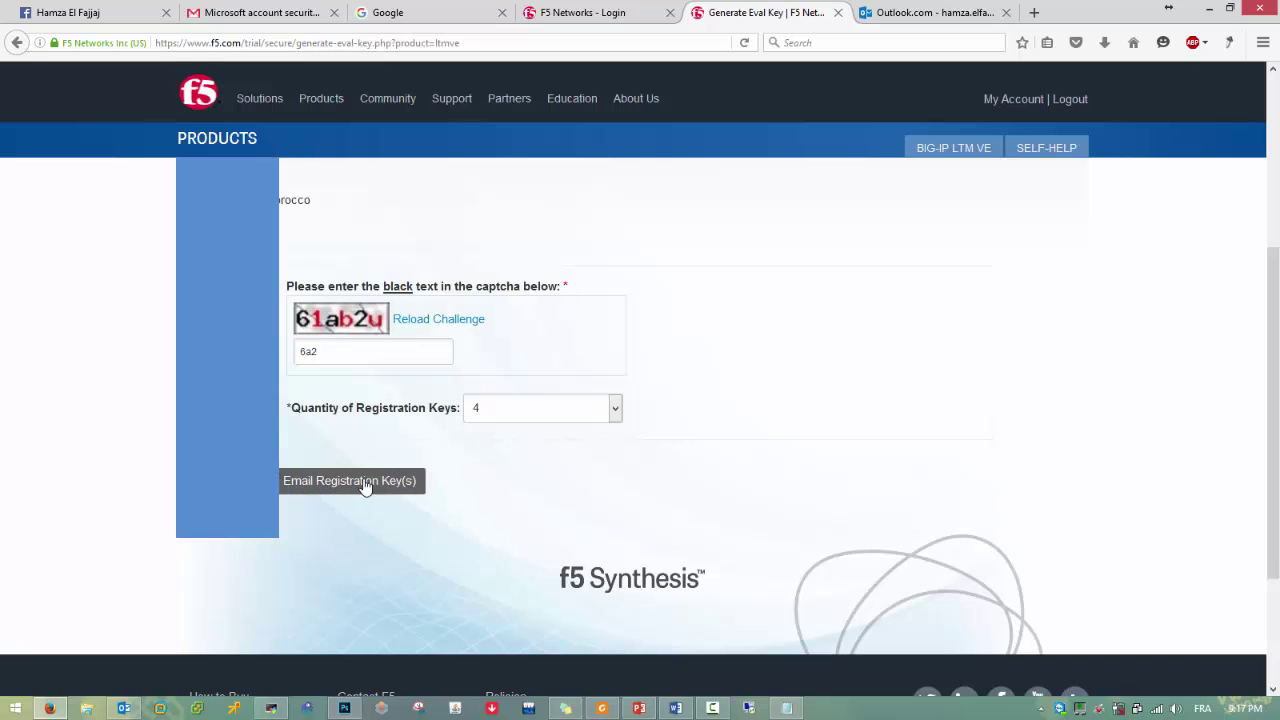
pyautogui.click(401, 489)
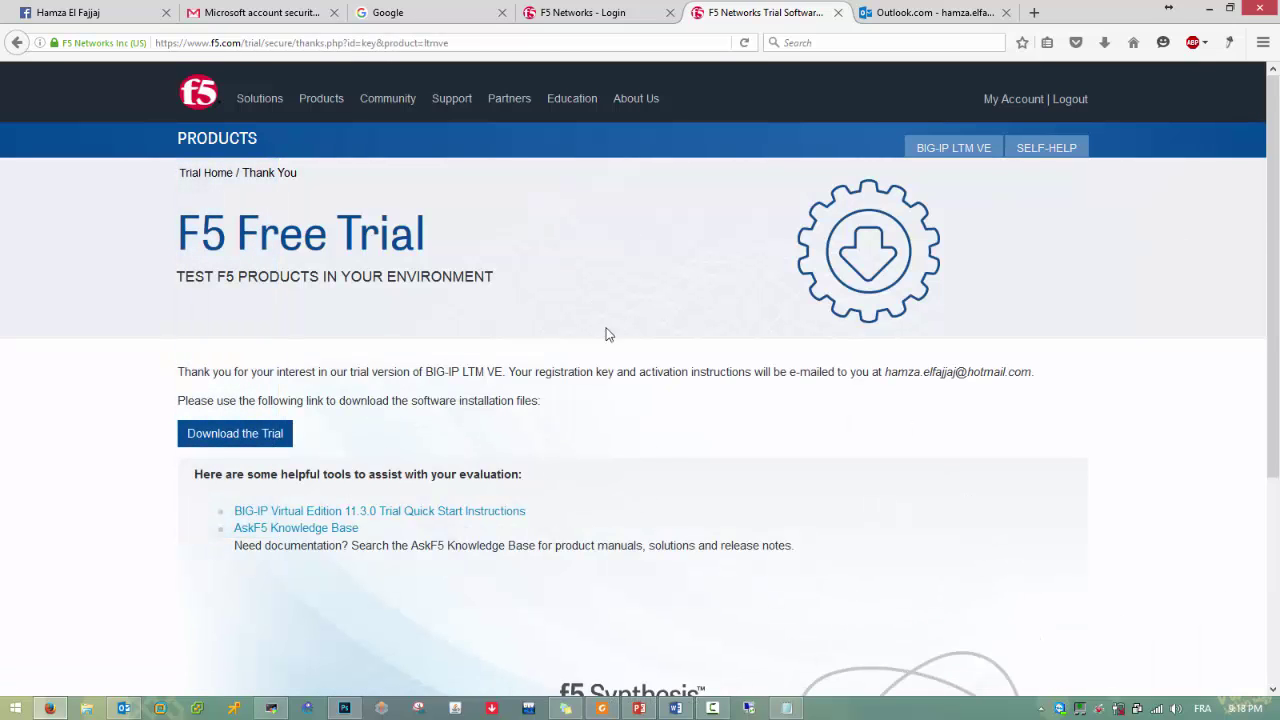
# Step: Check the Outlook.com inbox and read the new F5 Networks e-mail
pyautogui.click(929, 14)
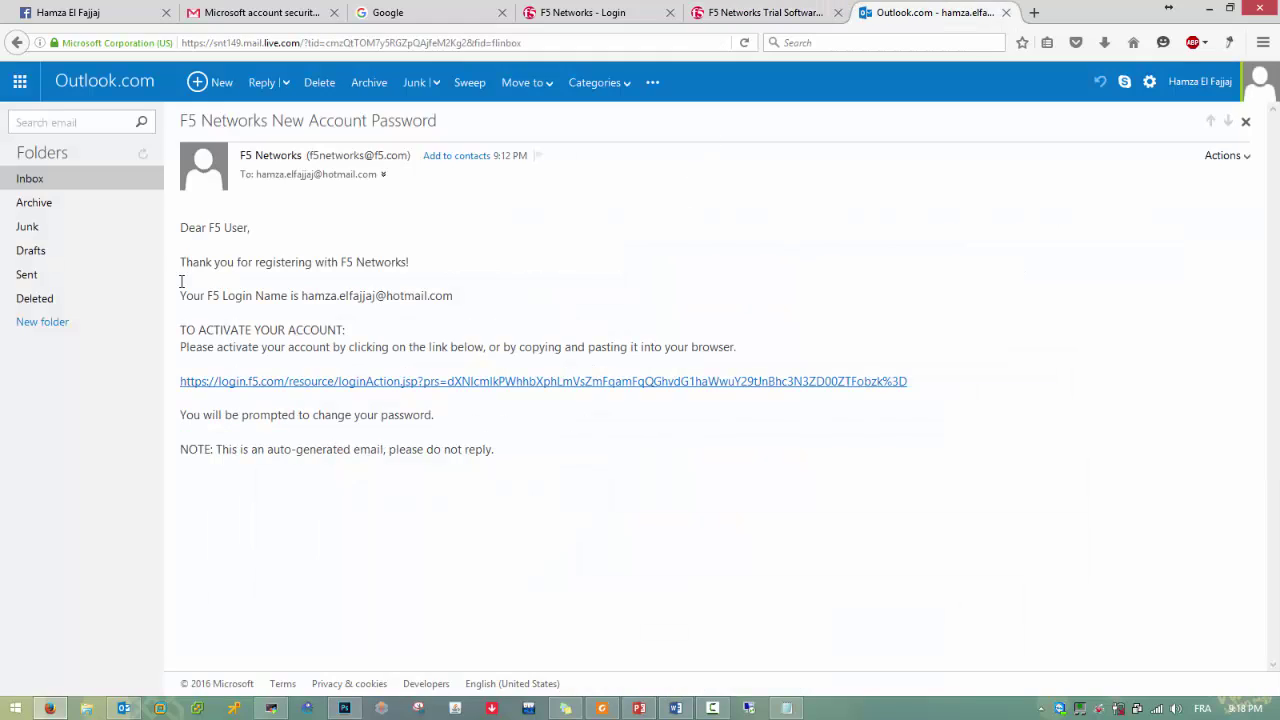
pyautogui.click(58, 185)
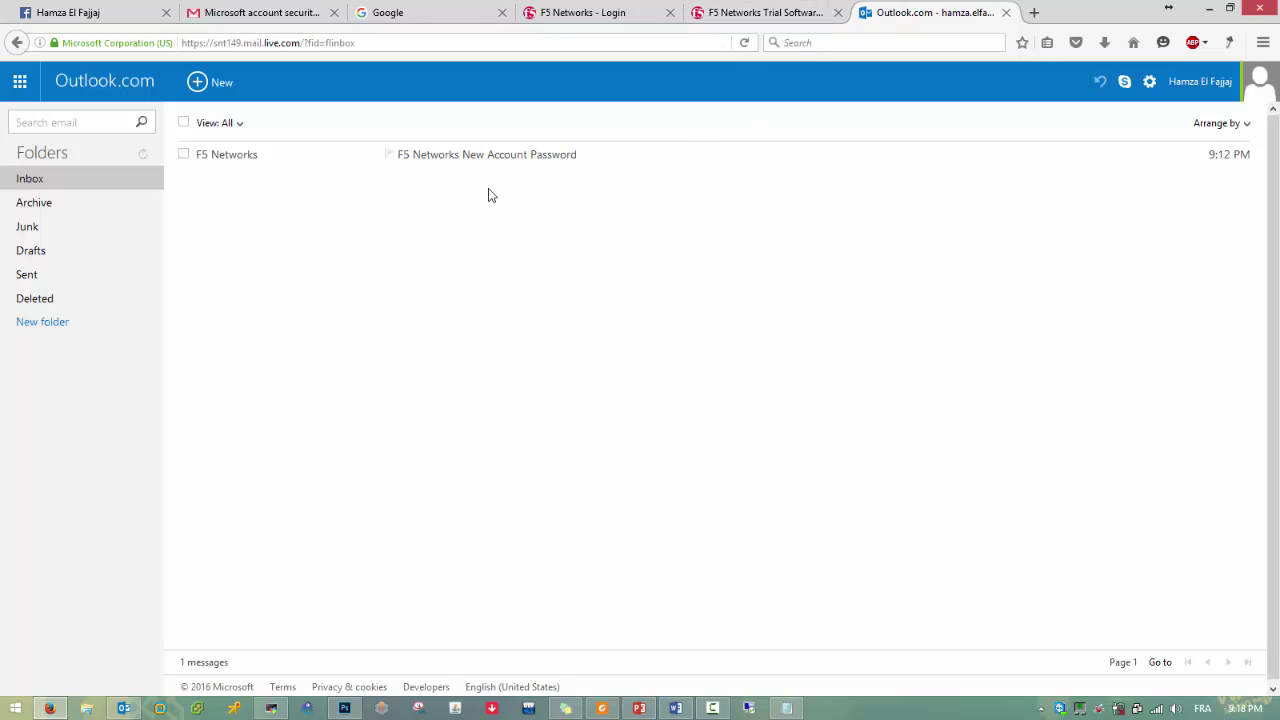
pyautogui.click(757, 15)
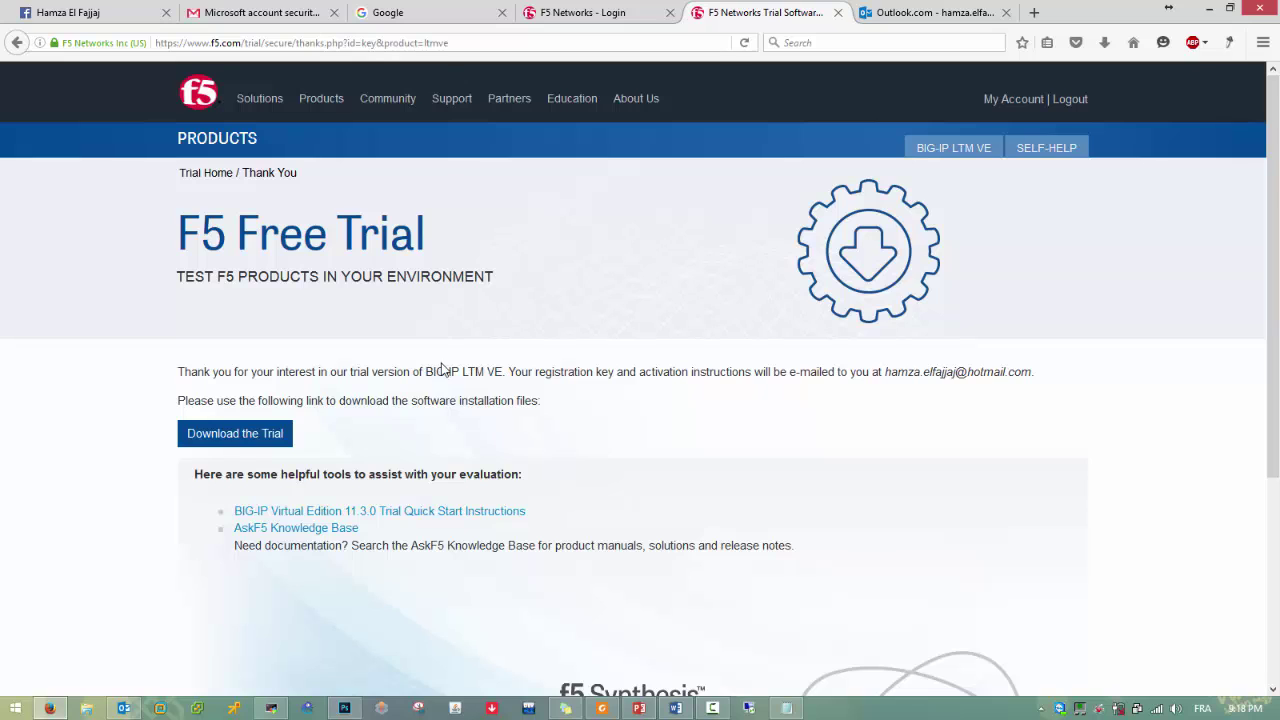
pyautogui.click(880, 8)
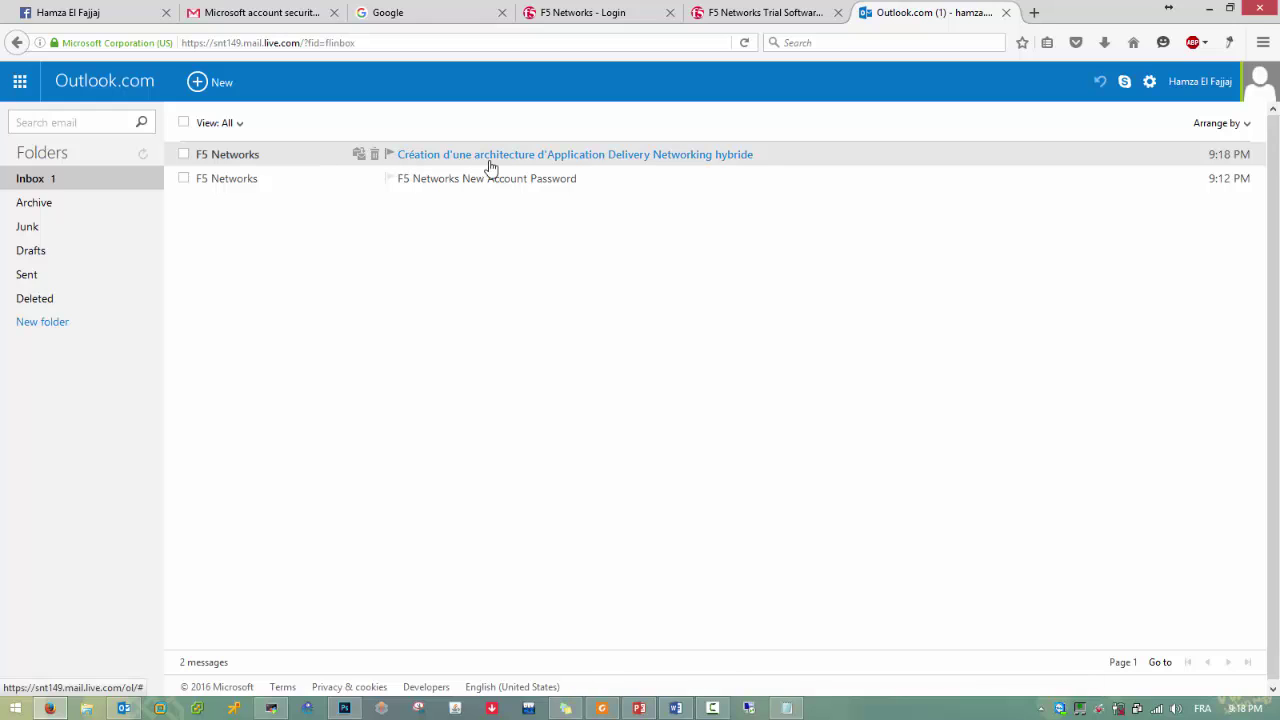
pyautogui.click(835, 159)
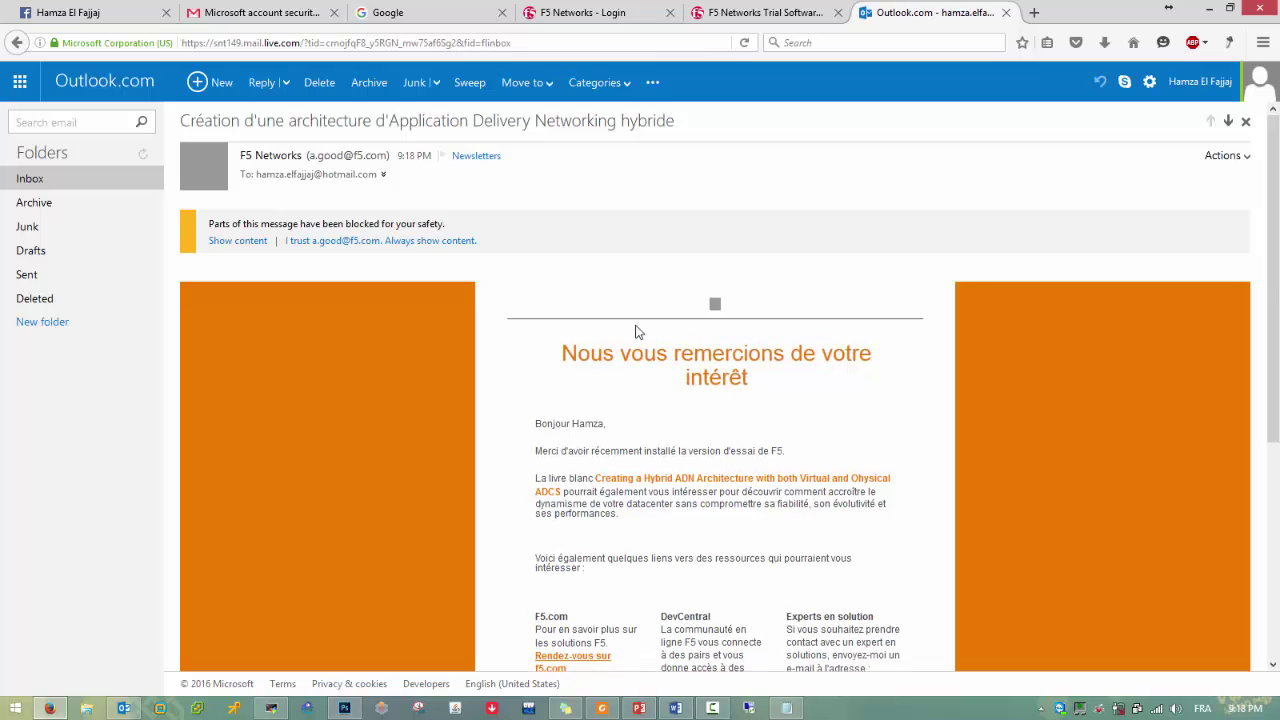
pyautogui.scroll(-4, 634, 331)
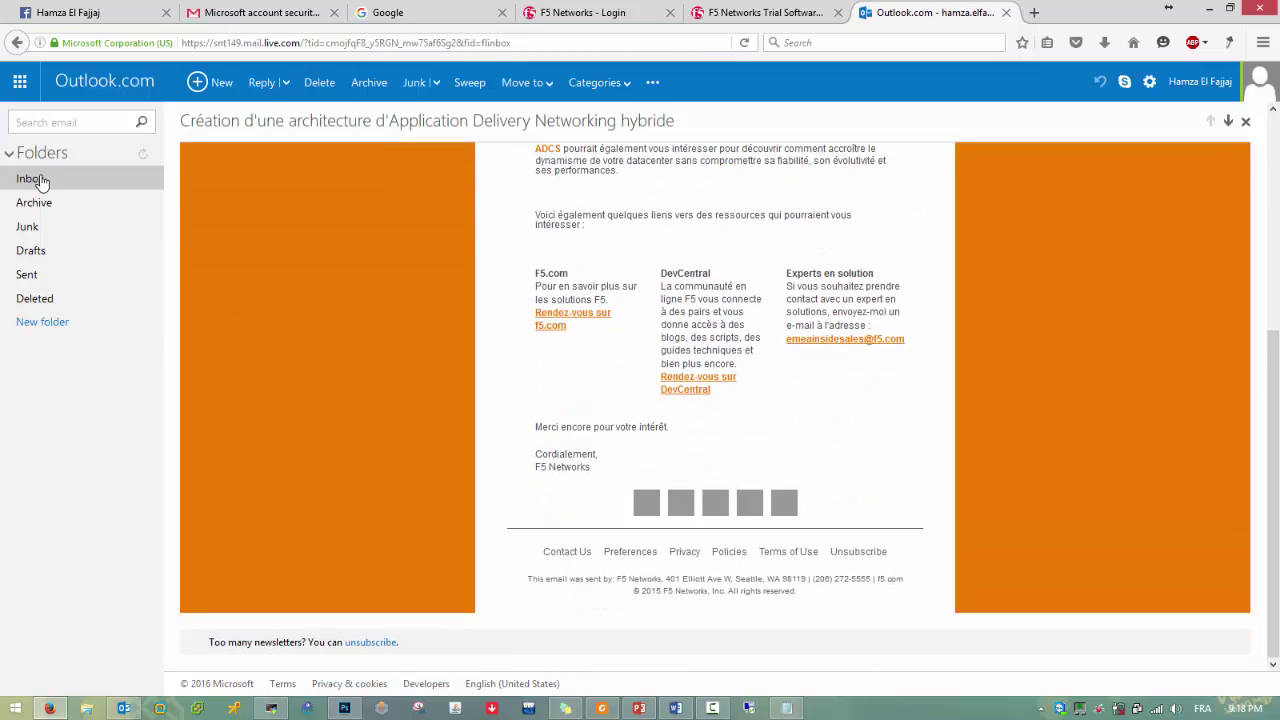
pyautogui.click(42, 180)
# Step: Start the BIG-IP LTM VE trial download from the F5 Free Trial page
pyautogui.click(791, 14)
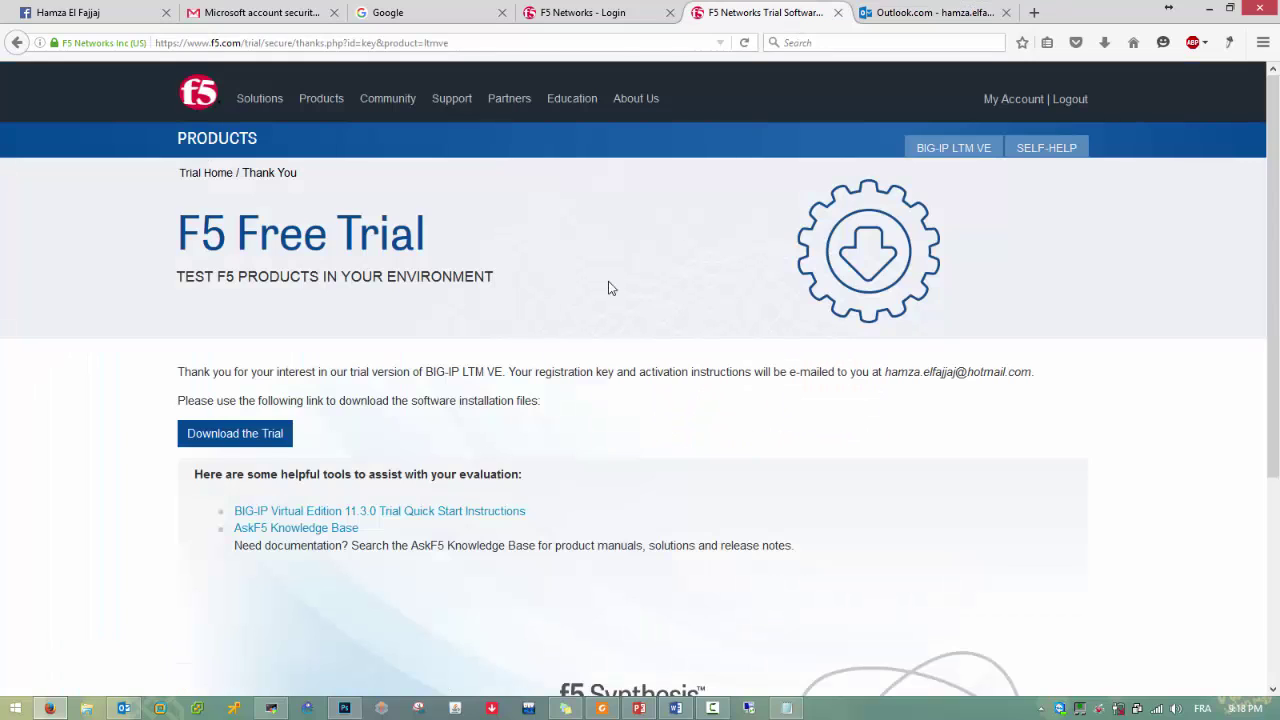
pyautogui.scroll(-3, 505, 368)
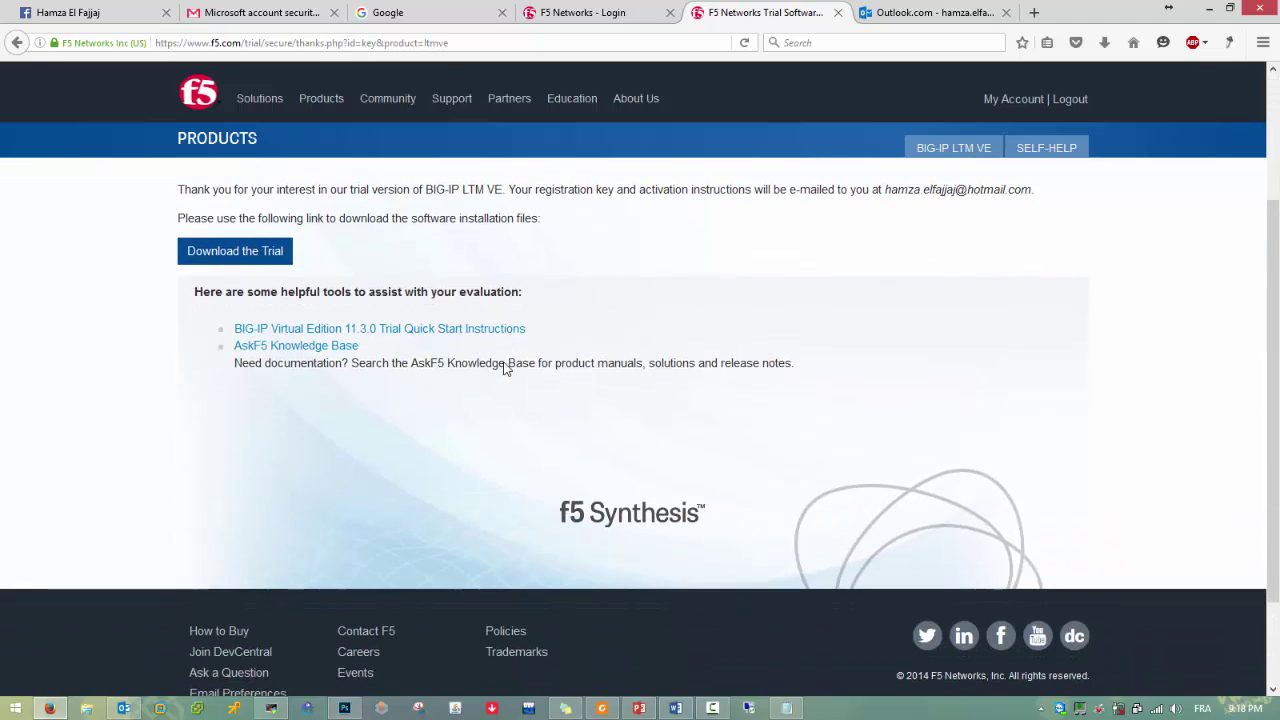
pyautogui.click(235, 254)
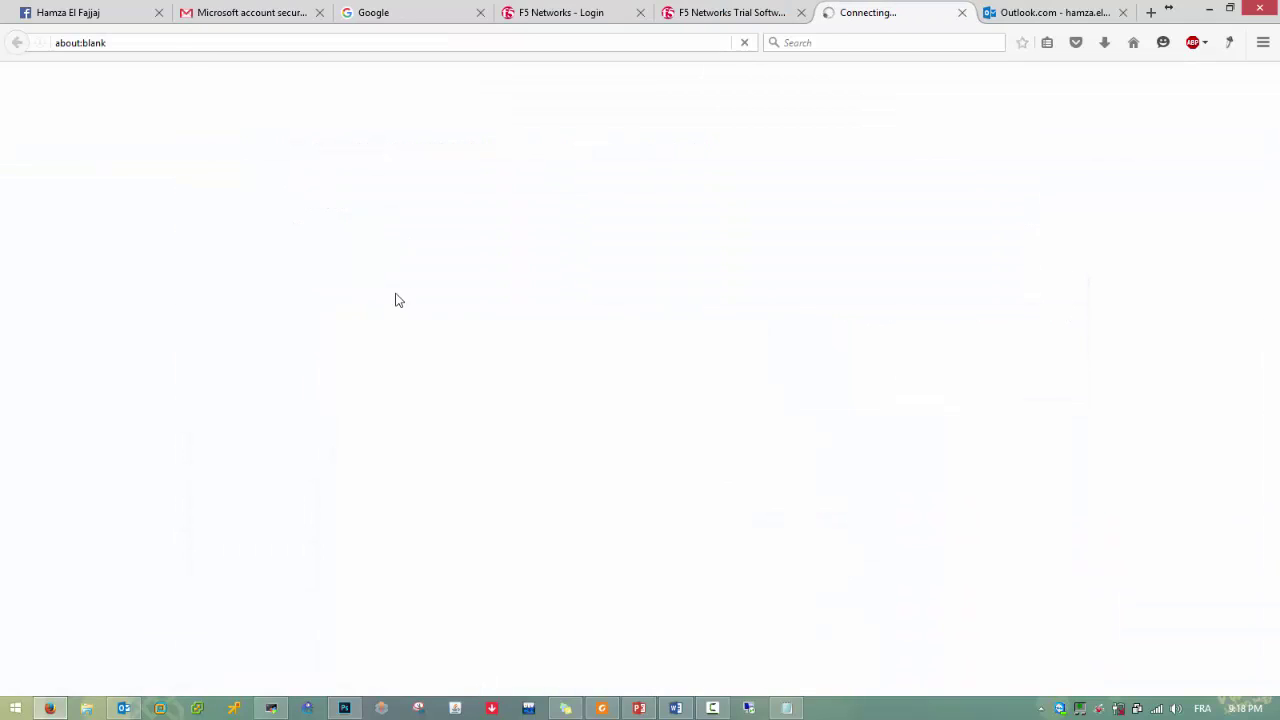
# Step: On the F5 Downloads page, accept the license terms and reveal the BIG-IP 11.3.0 VE trial files
pyautogui.click(752, 14)
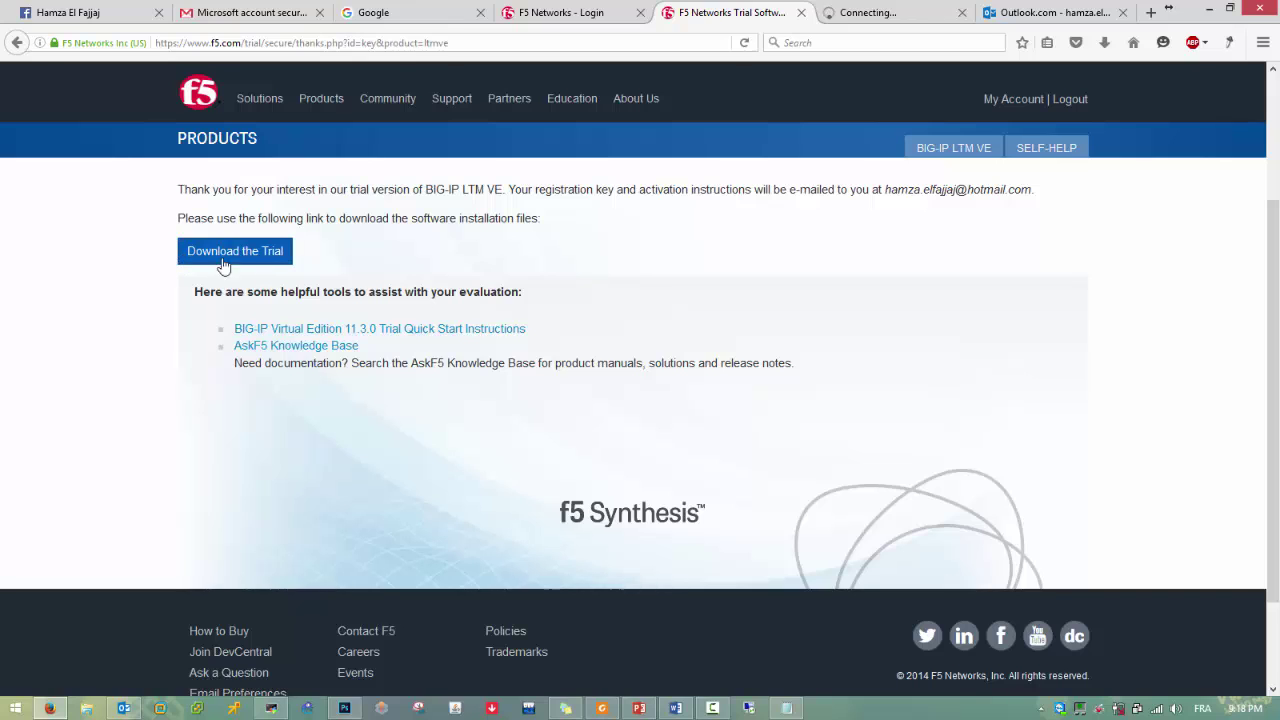
pyautogui.click(840, 11)
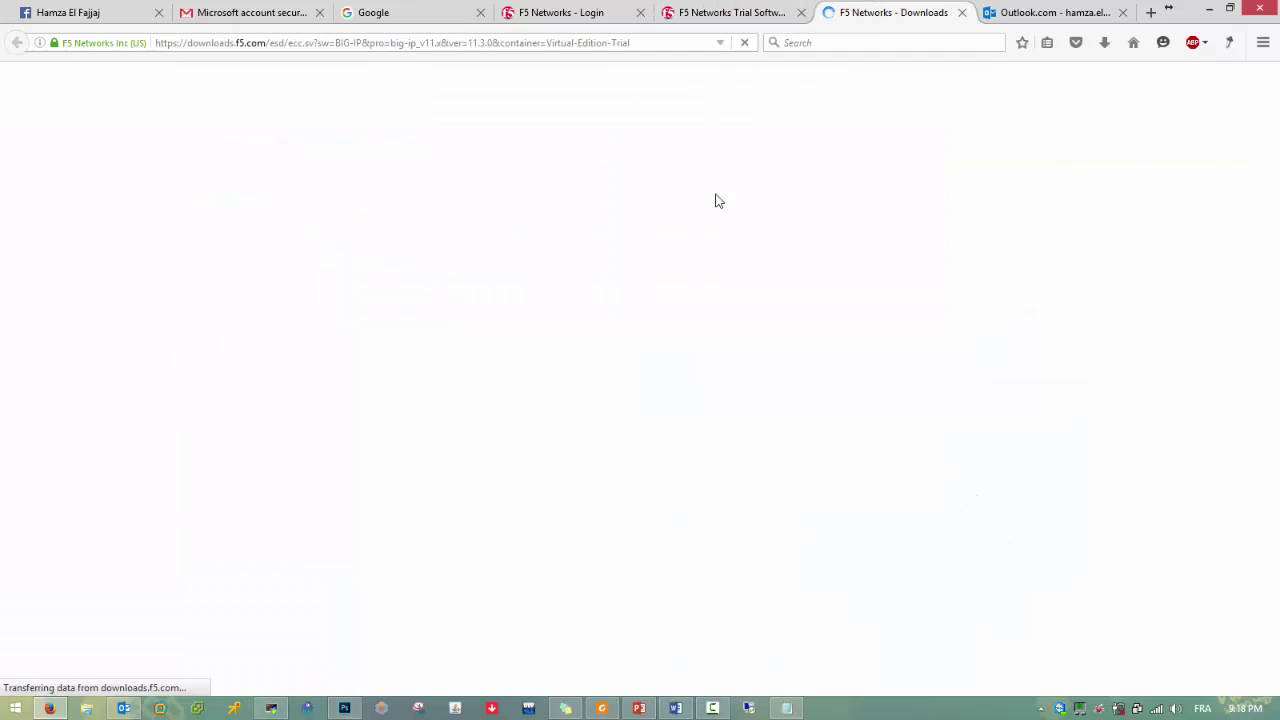
pyautogui.scroll(-1, 658, 332)
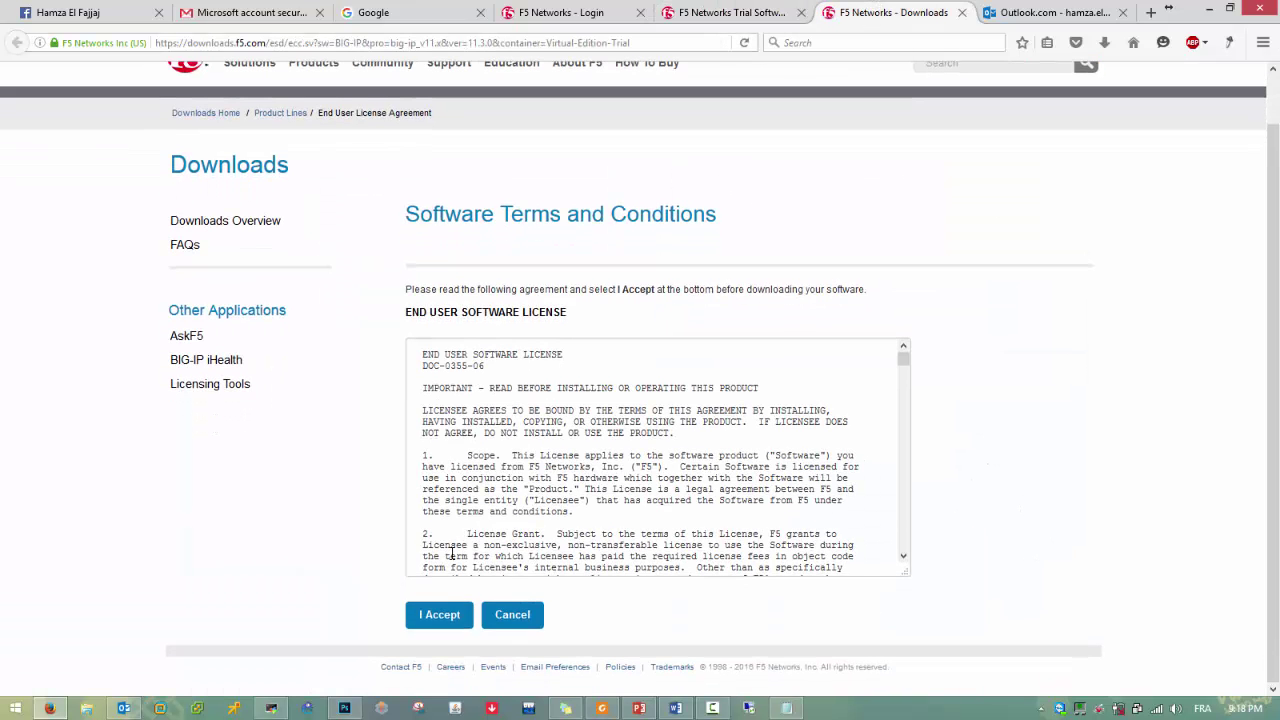
pyautogui.click(433, 611)
pyautogui.scroll(-3, 300, 451)
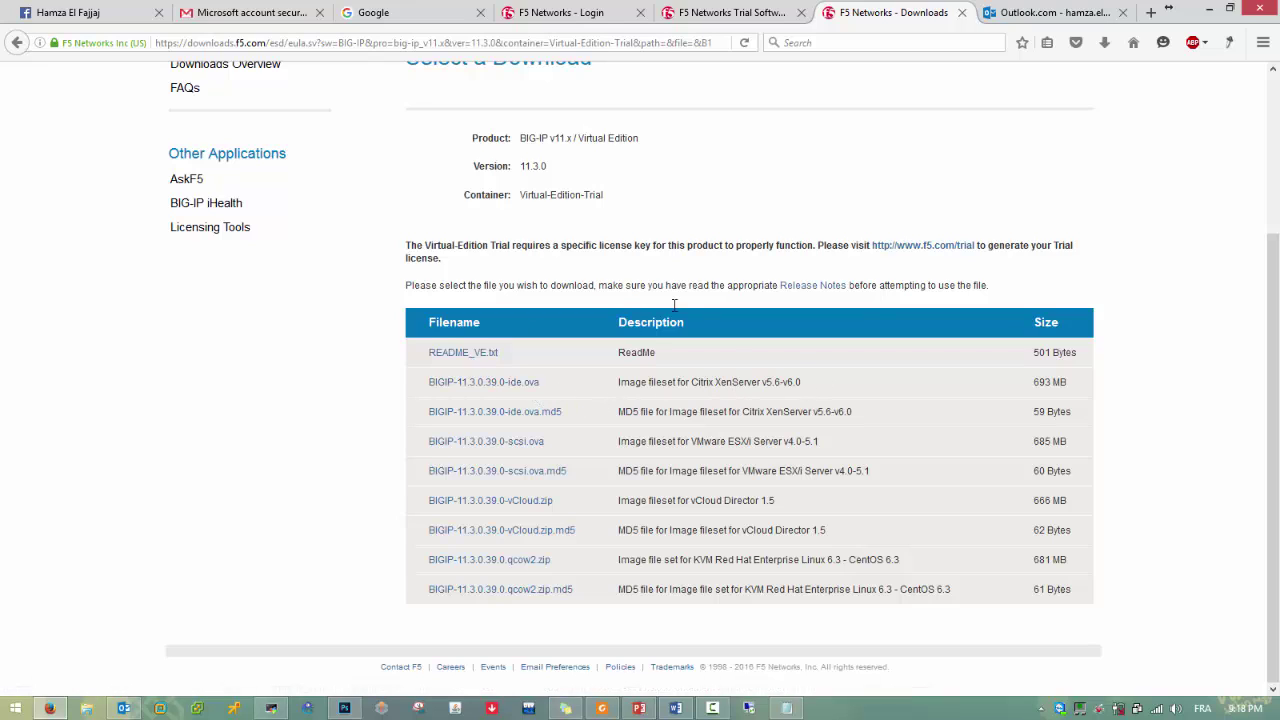
# Step: Highlight the BIGIP-11.3.0.39.0-ide.ova entry and its Citrix XenServer target
pyautogui.moveTo(760, 383)
pyautogui.mouseDown()
pyautogui.moveTo(697, 383)
pyautogui.moveTo(768, 383)
pyautogui.mouseUp()
pyautogui.click(716, 400)
pyautogui.moveTo(700, 383); pyautogui.dragTo(771, 384)
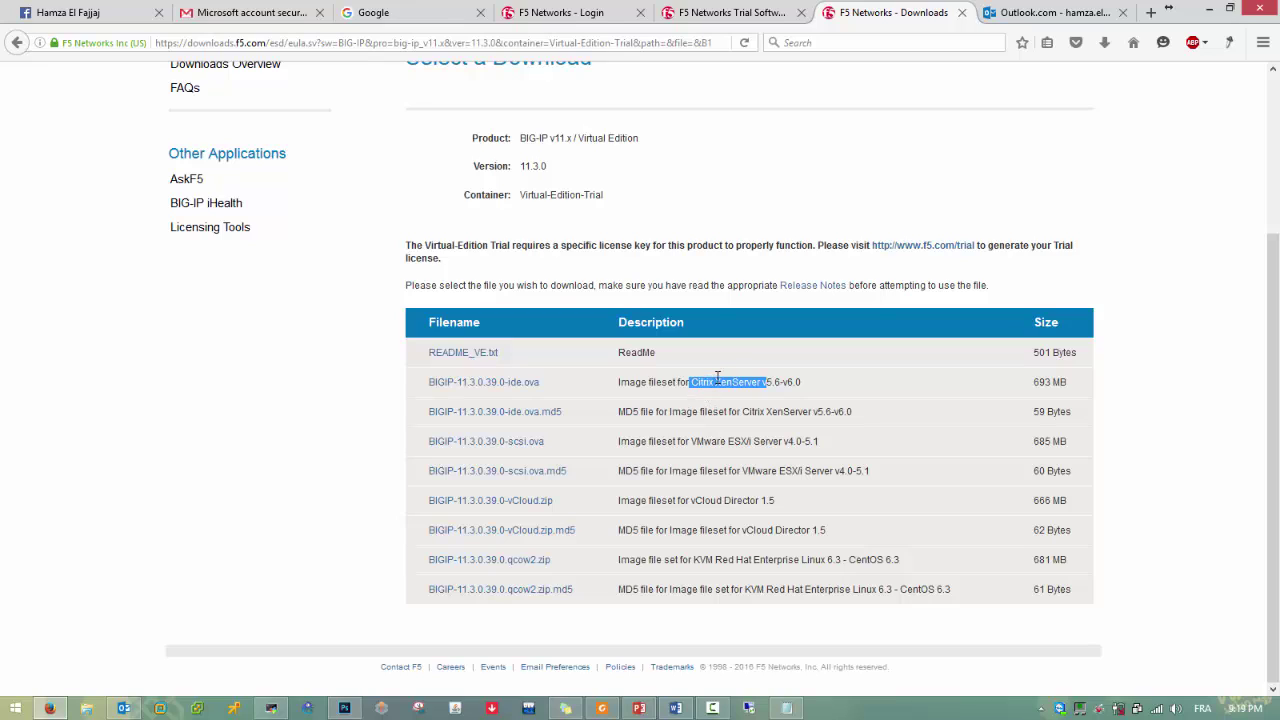
pyautogui.click(707, 381)
pyautogui.moveTo(690, 380); pyautogui.dragTo(660, 408)
pyautogui.click(749, 396)
pyautogui.moveTo(541, 385); pyautogui.dragTo(421, 383)
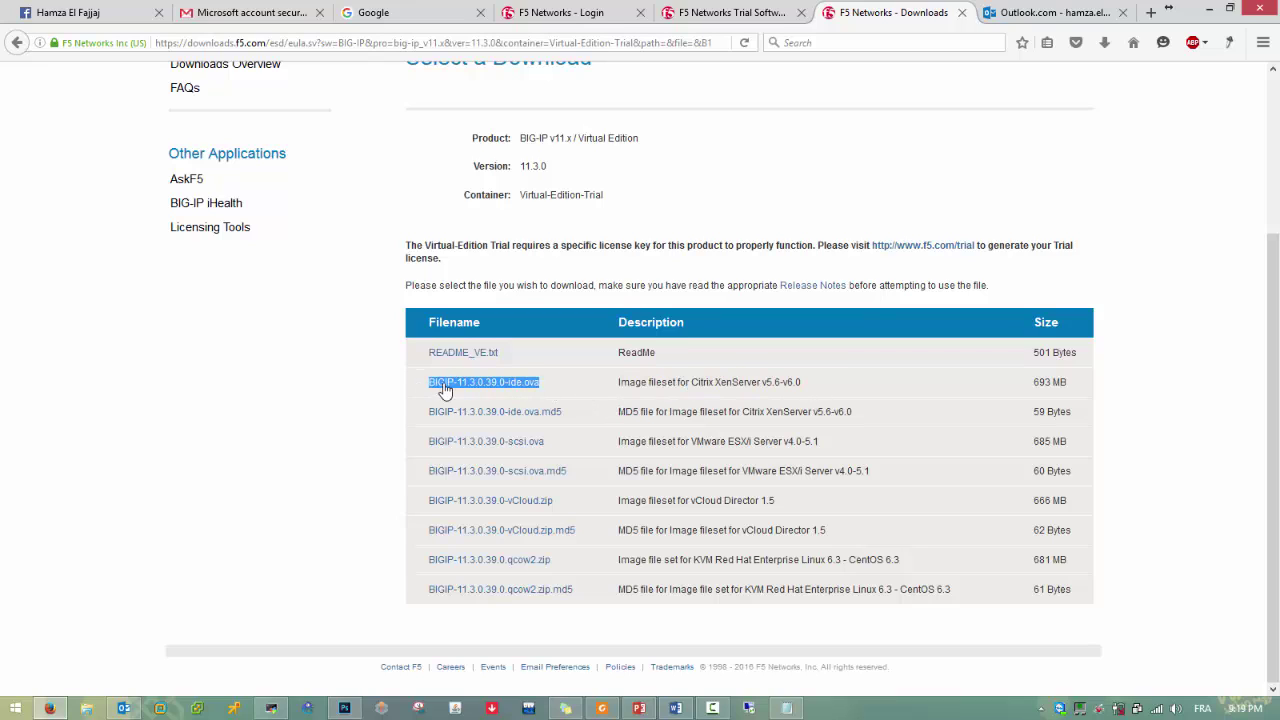
pyautogui.moveTo(720, 382); pyautogui.dragTo(763, 395)
# Step: Compare the VMware ESXi, vCloud Director 1.5 and KVM images, then choose BIGIP-11.3.0.39.0-scsi.ova
pyautogui.moveTo(691, 441); pyautogui.dragTo(779, 440)
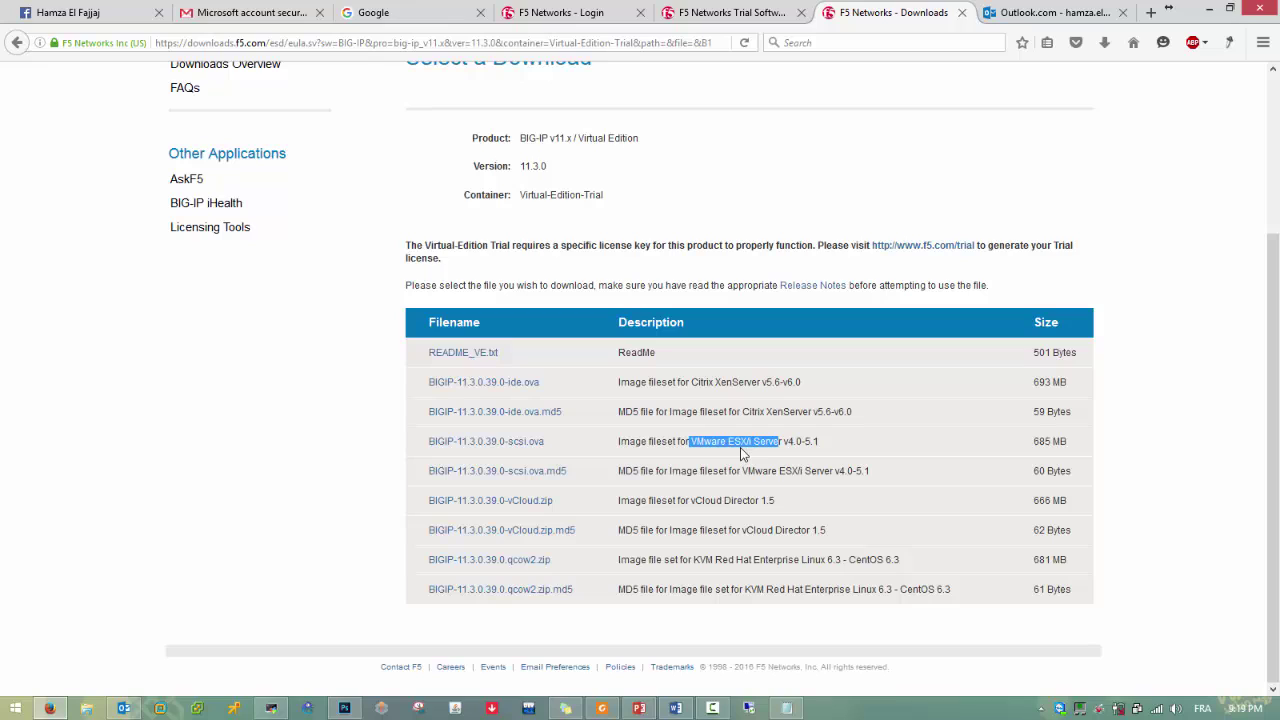
pyautogui.moveTo(690, 500); pyautogui.dragTo(780, 502)
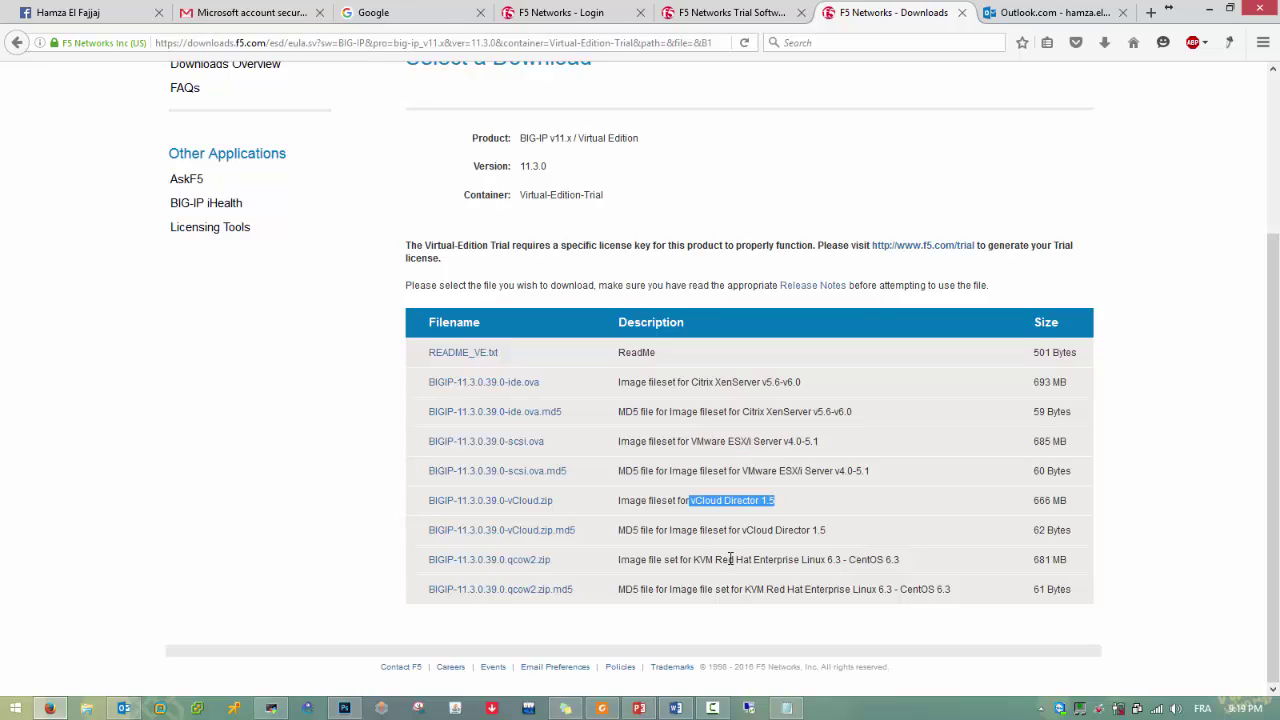
pyautogui.moveTo(701, 559); pyautogui.dragTo(784, 559)
pyautogui.click(800, 500)
pyautogui.moveTo(818, 441); pyautogui.dragTo(617, 447)
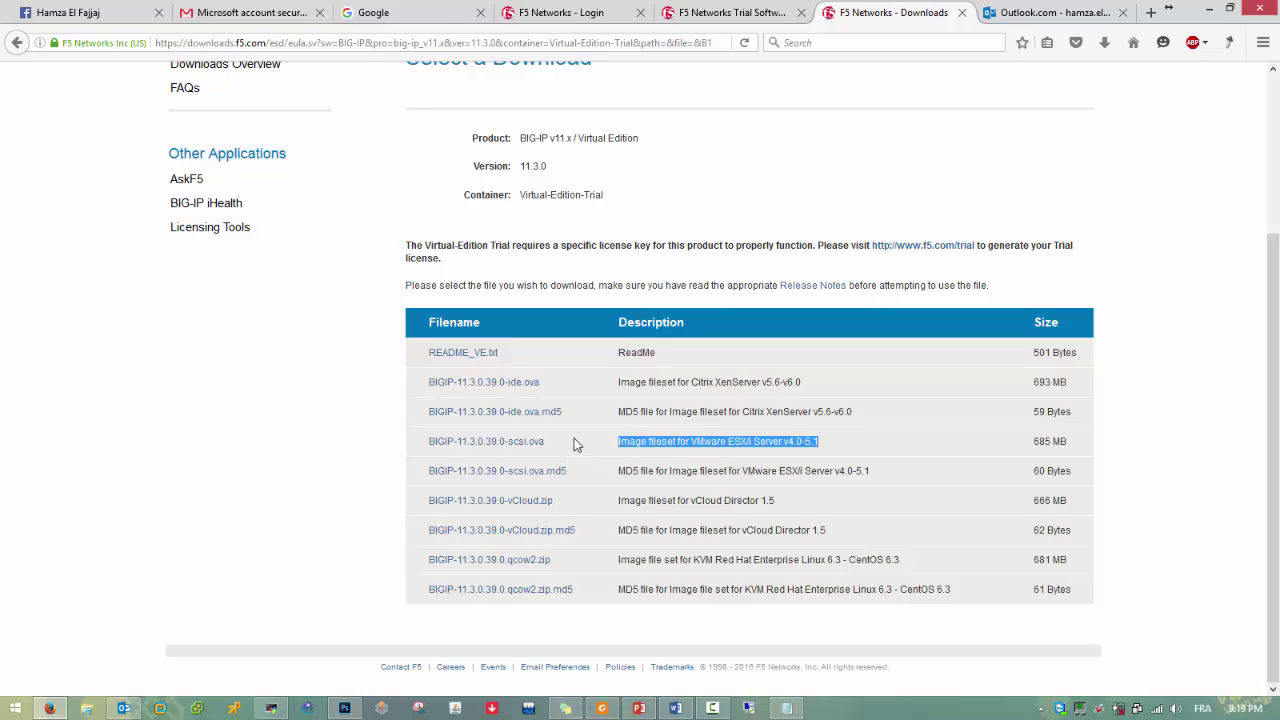
pyautogui.click(656, 461)
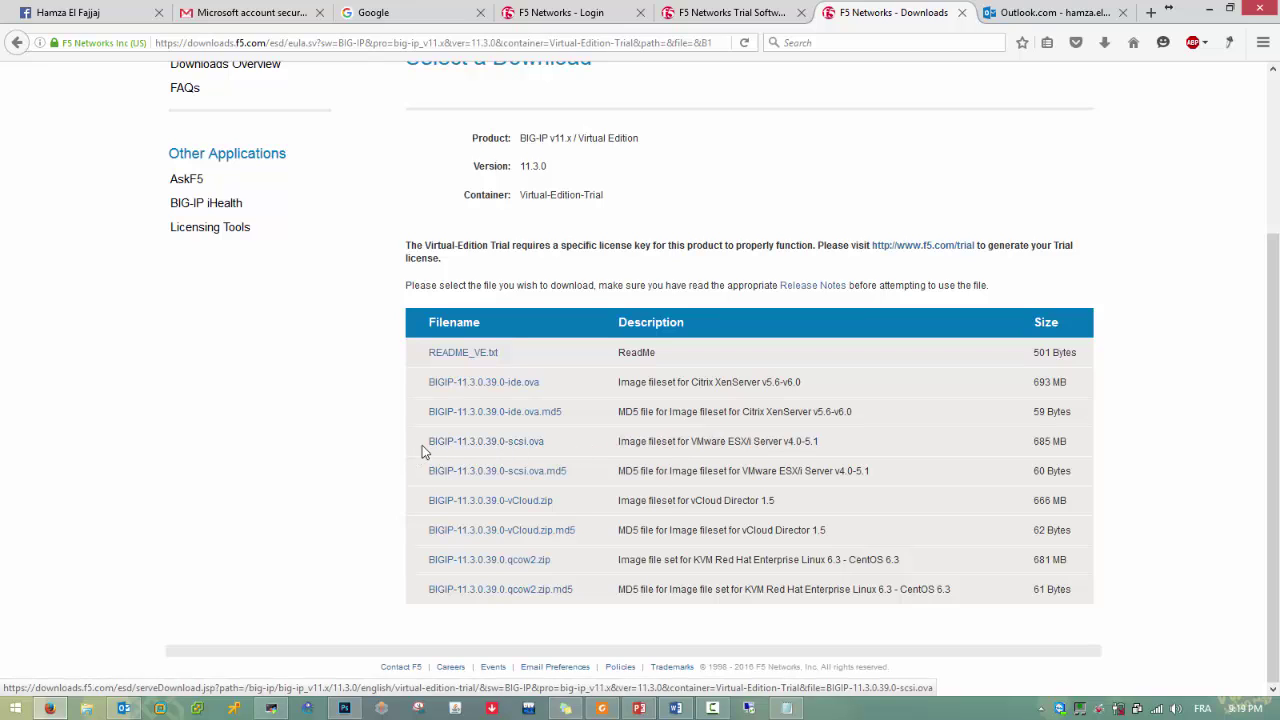
pyautogui.click(525, 449)
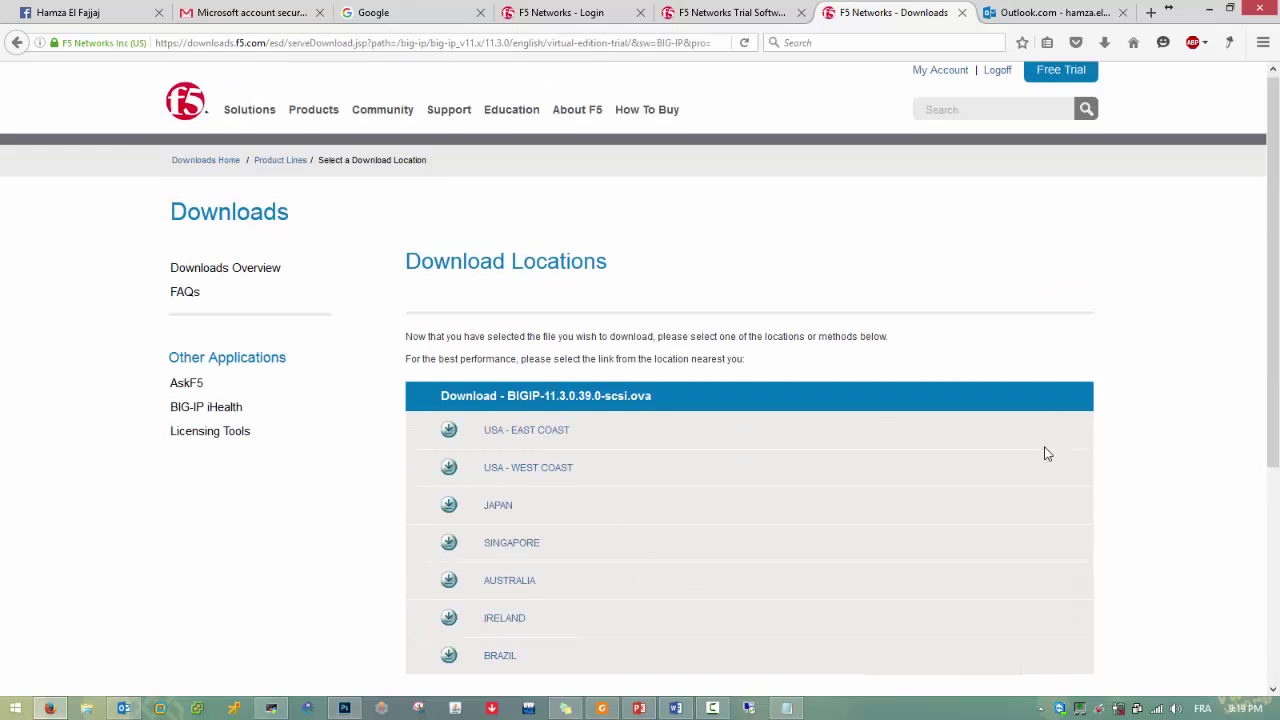
pyautogui.scroll(-3, 914, 368)
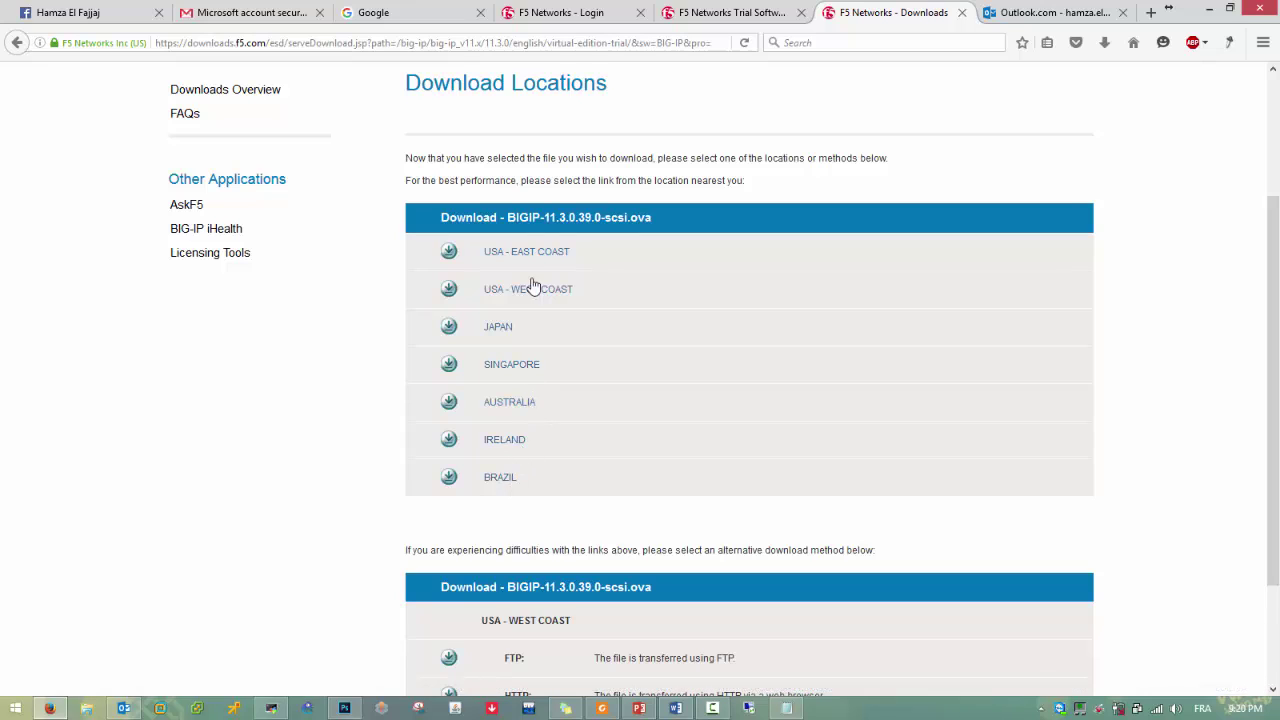
pyautogui.click(562, 254)
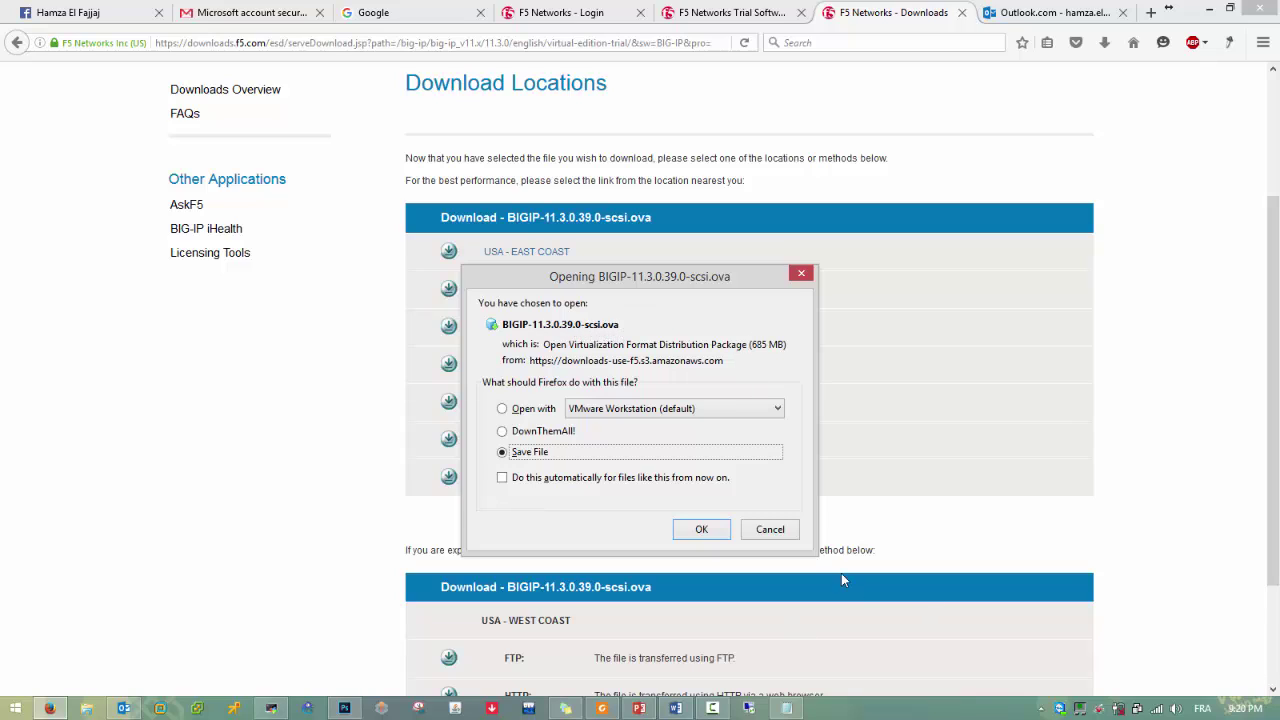
pyautogui.click(770, 529)
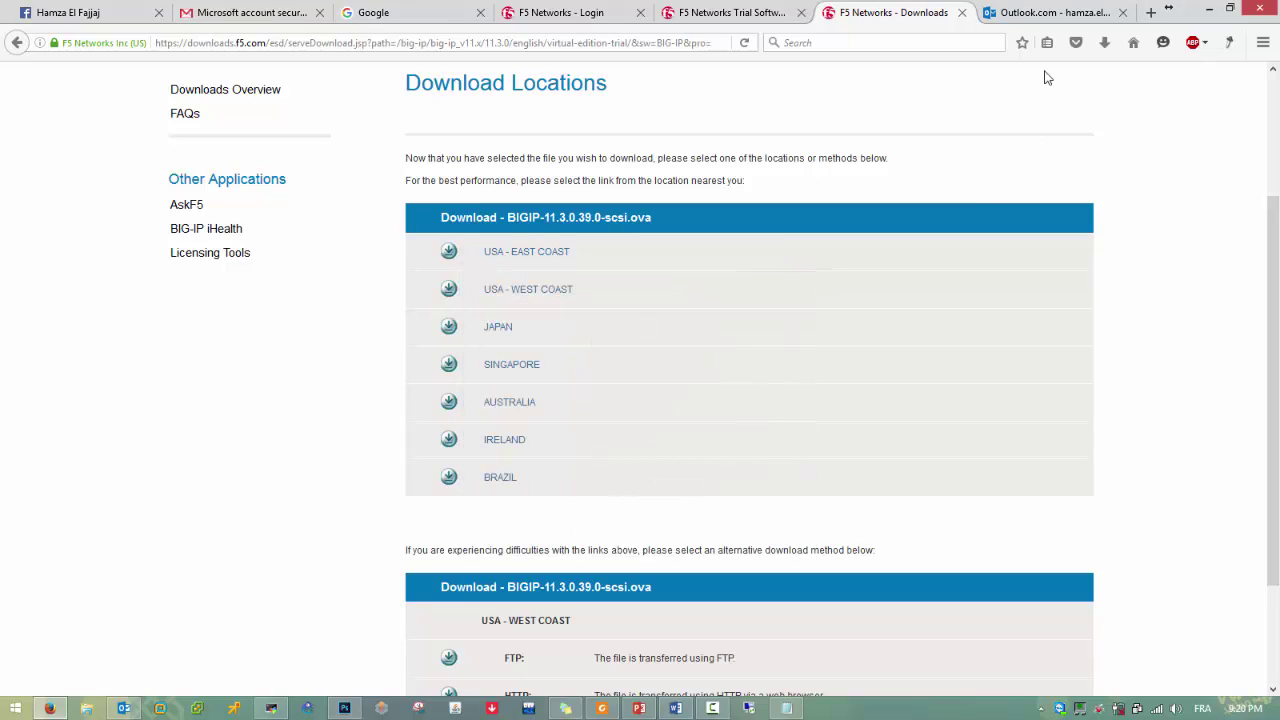
# Step: Refresh the Outlook.com inbox, then minimise Firefox and Notepad and refresh the desktop
pyautogui.click(1063, 12)
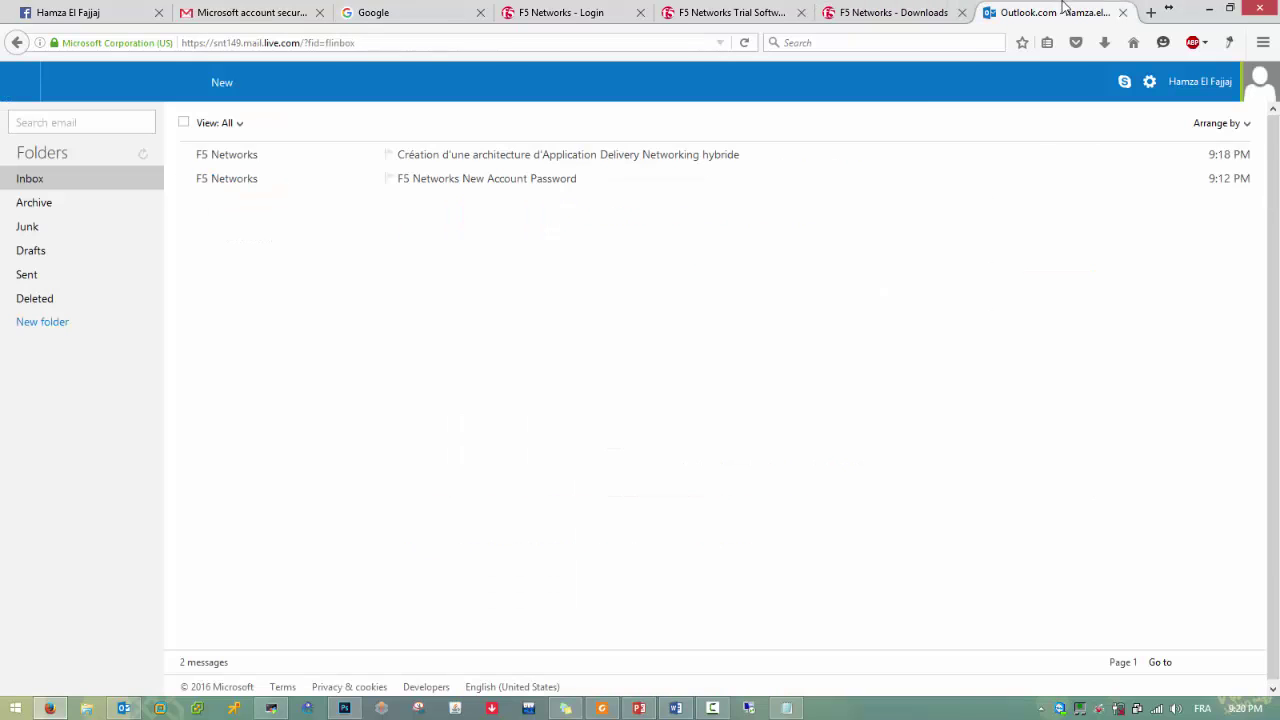
pyautogui.click(142, 153)
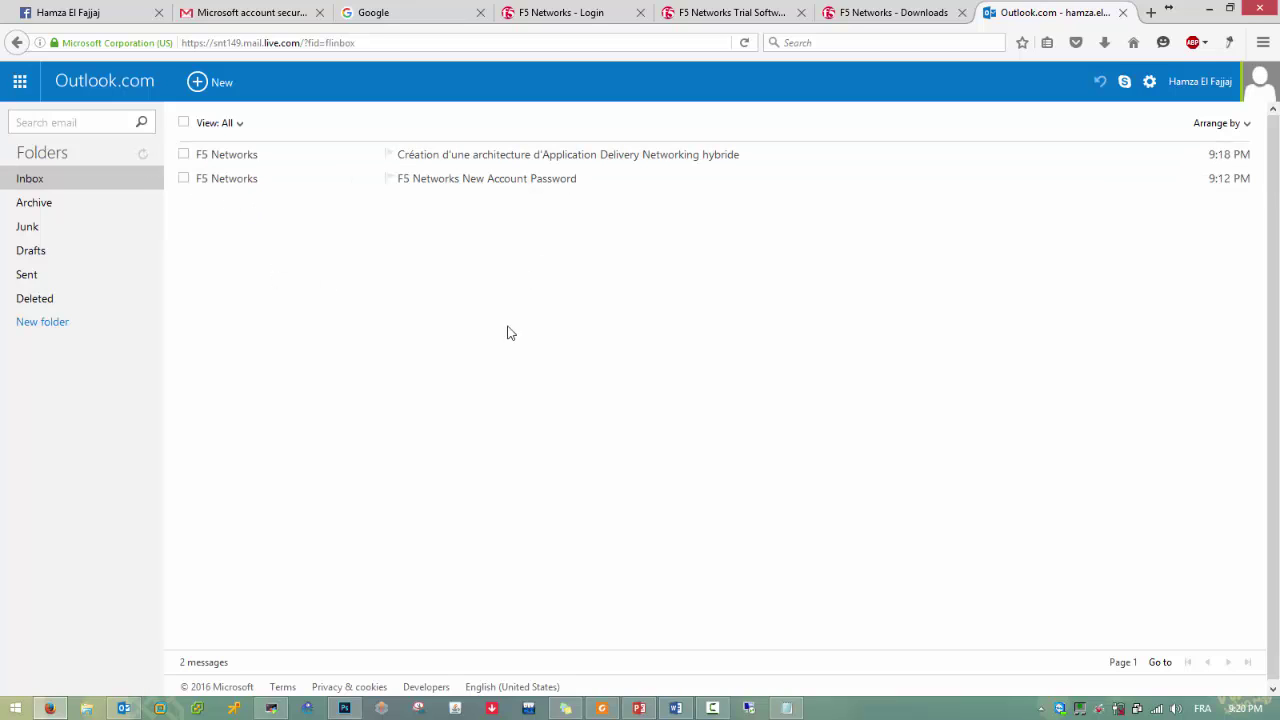
pyautogui.click(1209, 8)
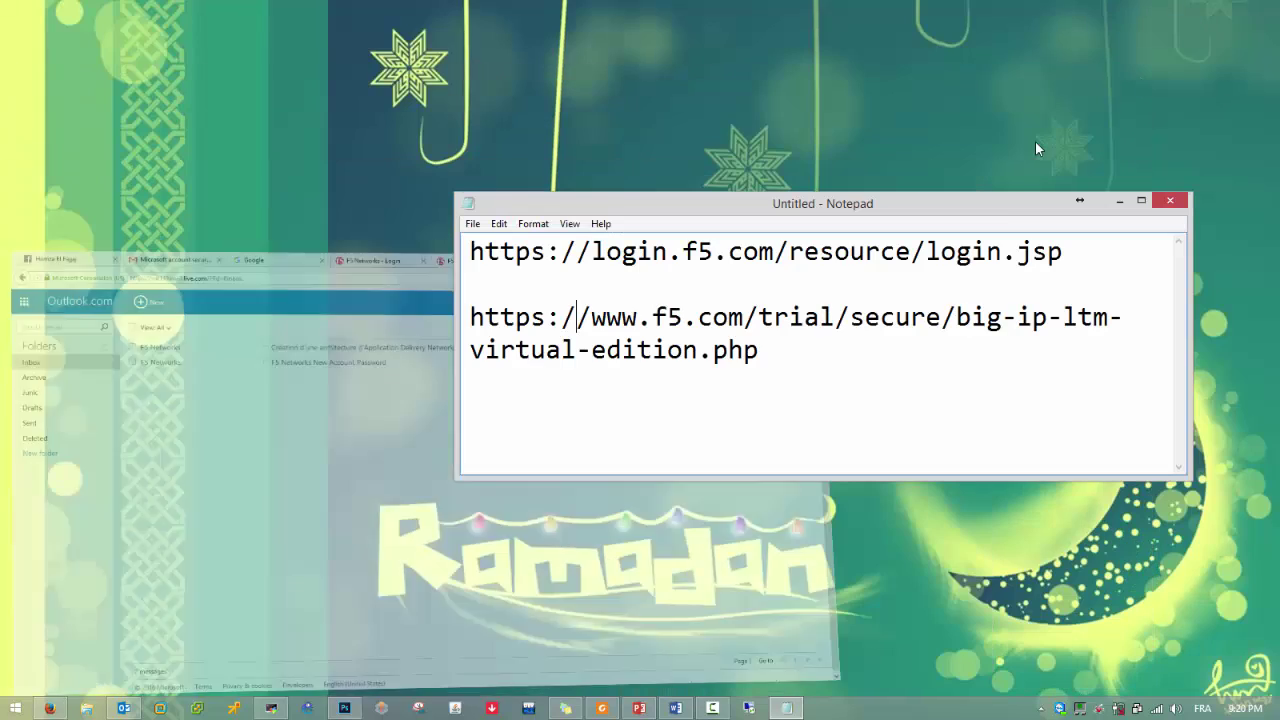
pyautogui.click(1119, 201)
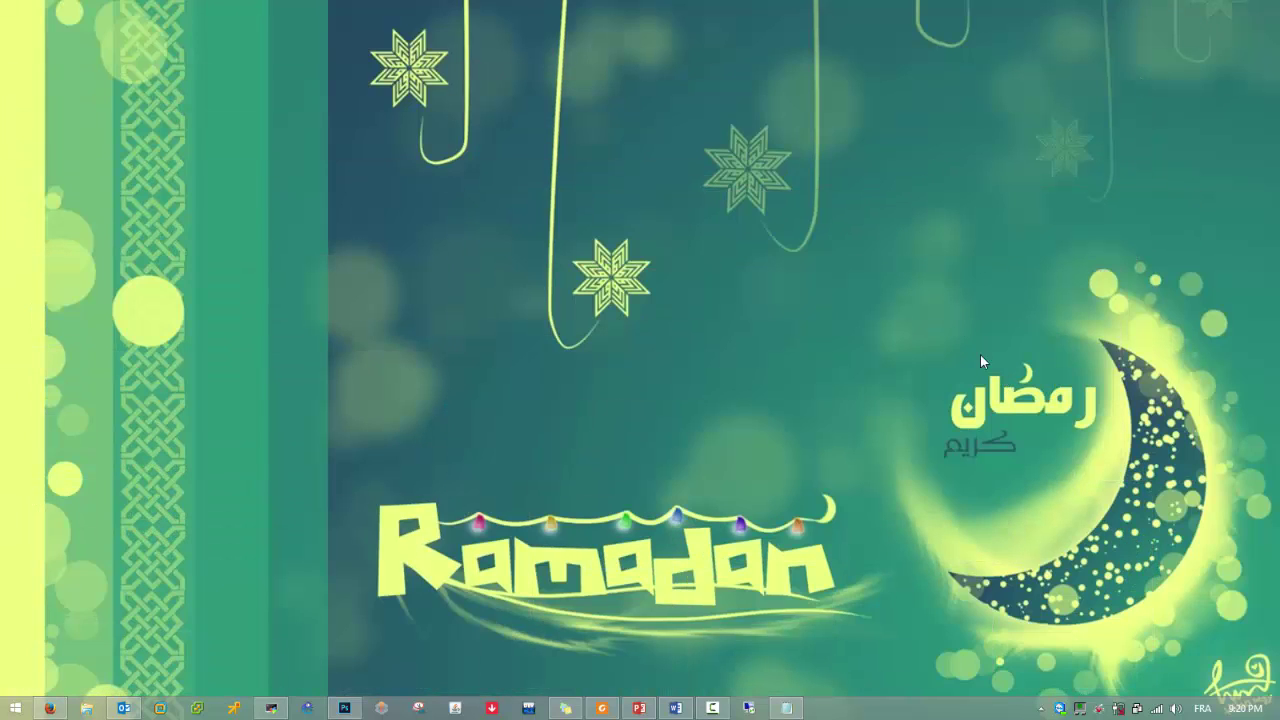
pyautogui.rightClick(795, 300)
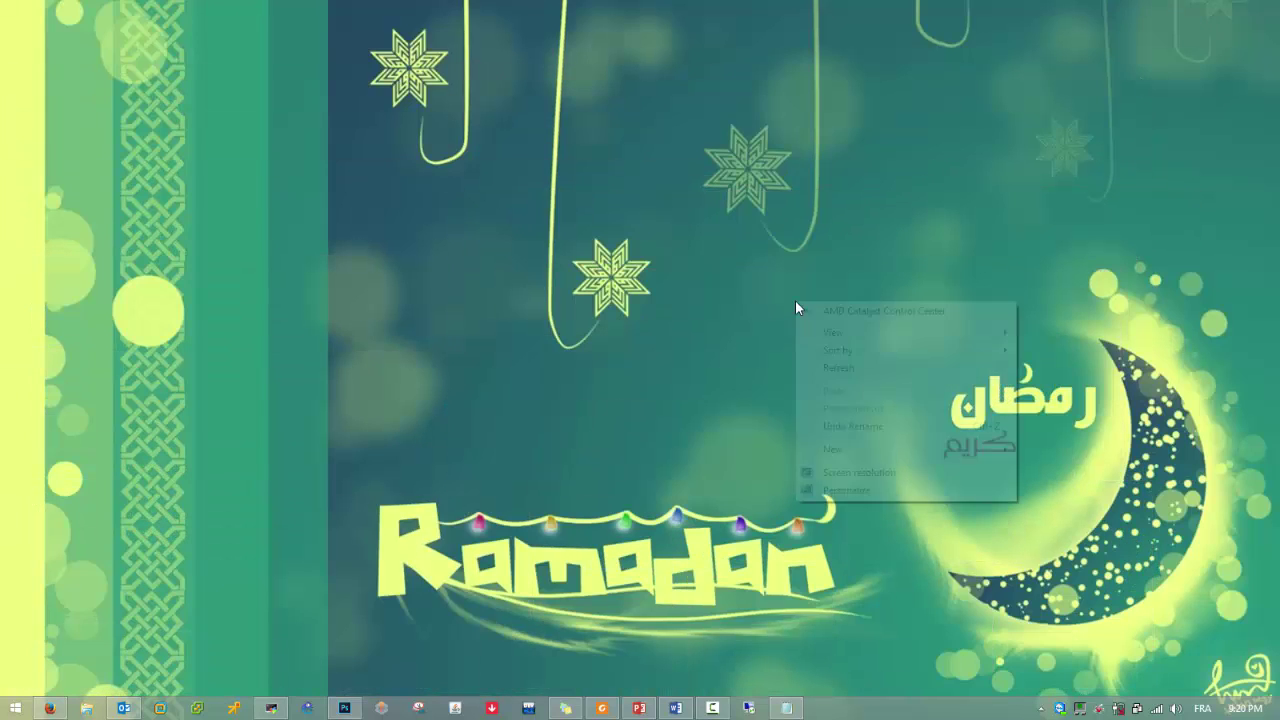
pyautogui.click(814, 363)
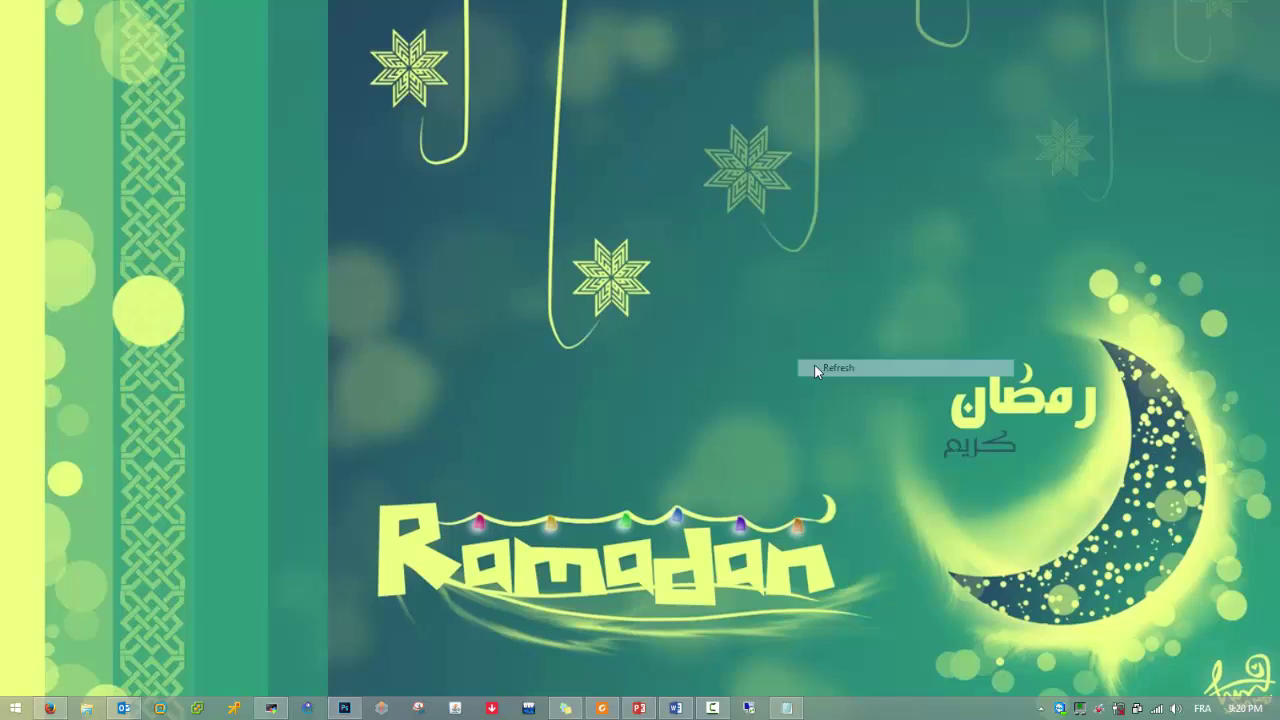
# Step: Connect via Remote Desktop and enter the Administrator account password
pyautogui.click(748, 708)
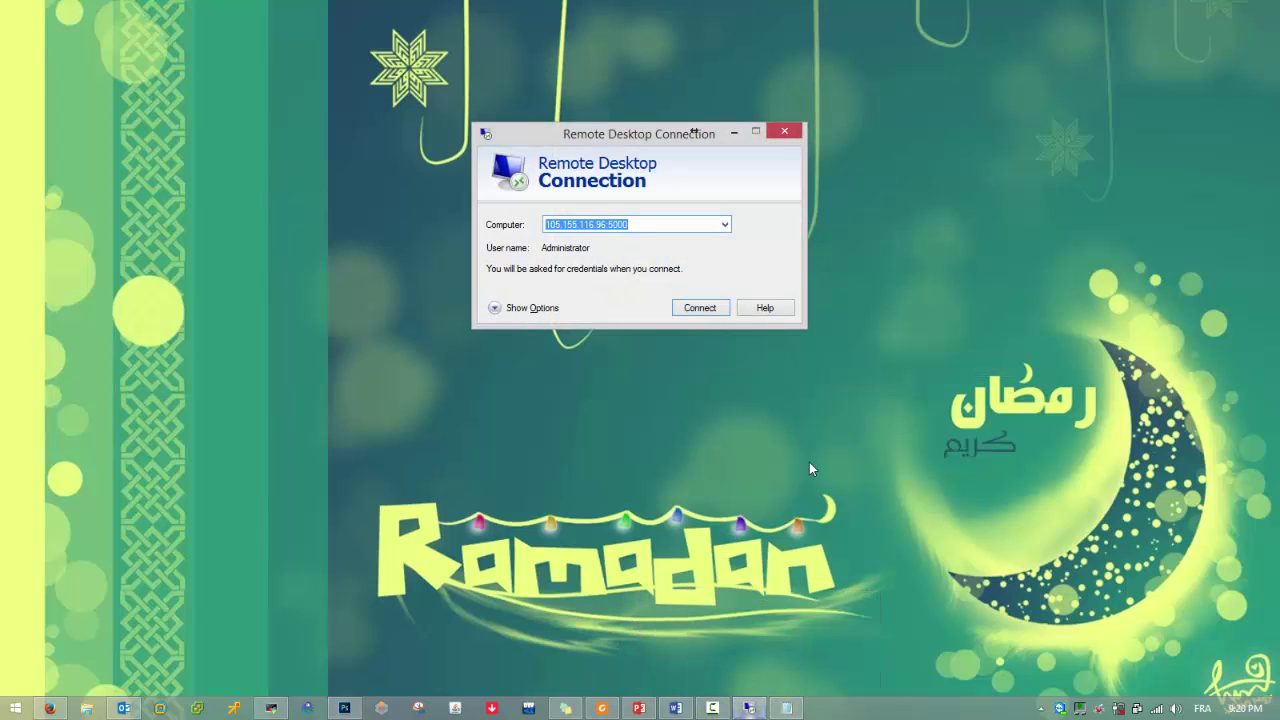
pyautogui.click(709, 308)
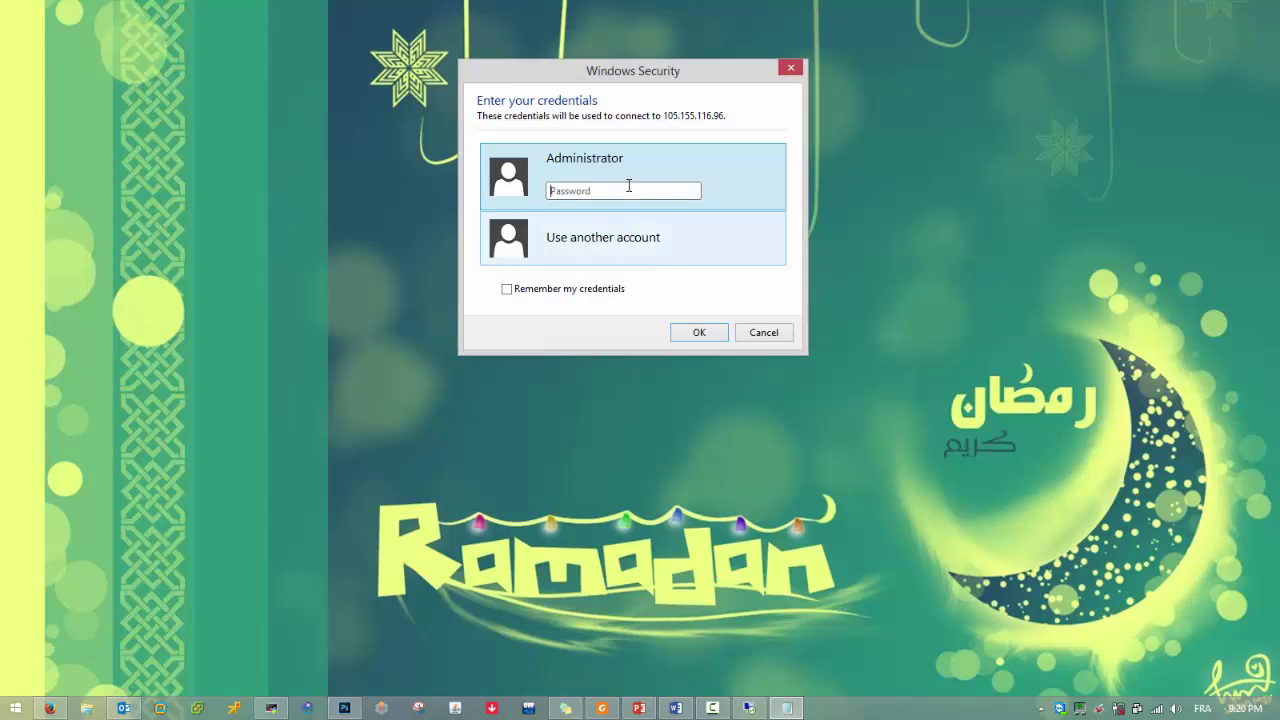
pyautogui.click(623, 189)
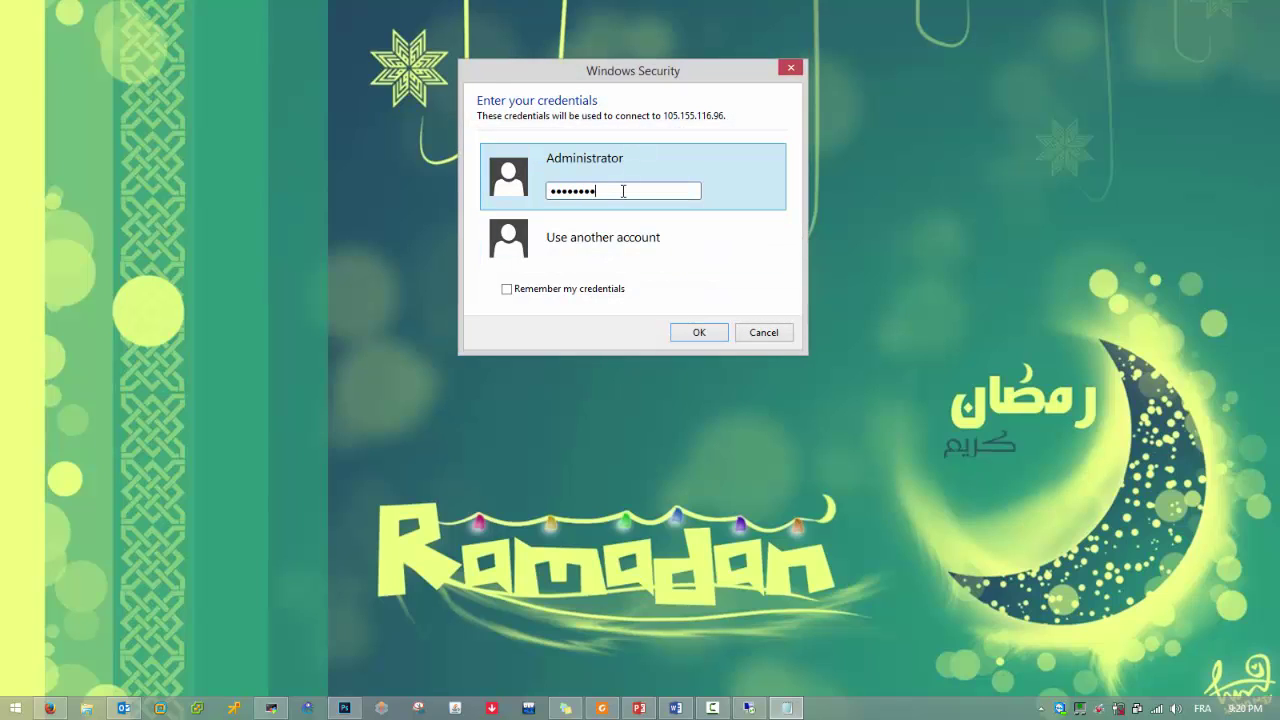
pyautogui.press('Return')
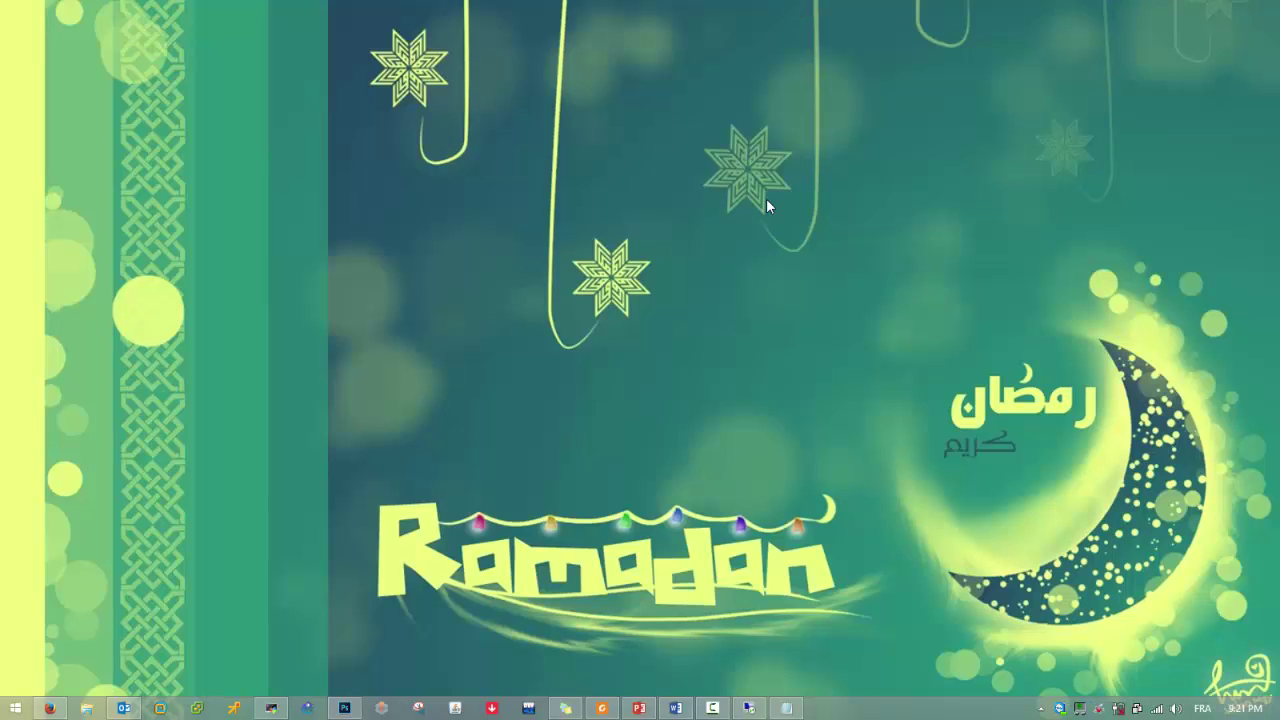
# Step: Refresh the remote desktop and open the System properties of This PC
pyautogui.rightClick(569, 382)
pyautogui.click(605, 446)
pyautogui.press('super+e')
pyautogui.rightClick(57, 168)
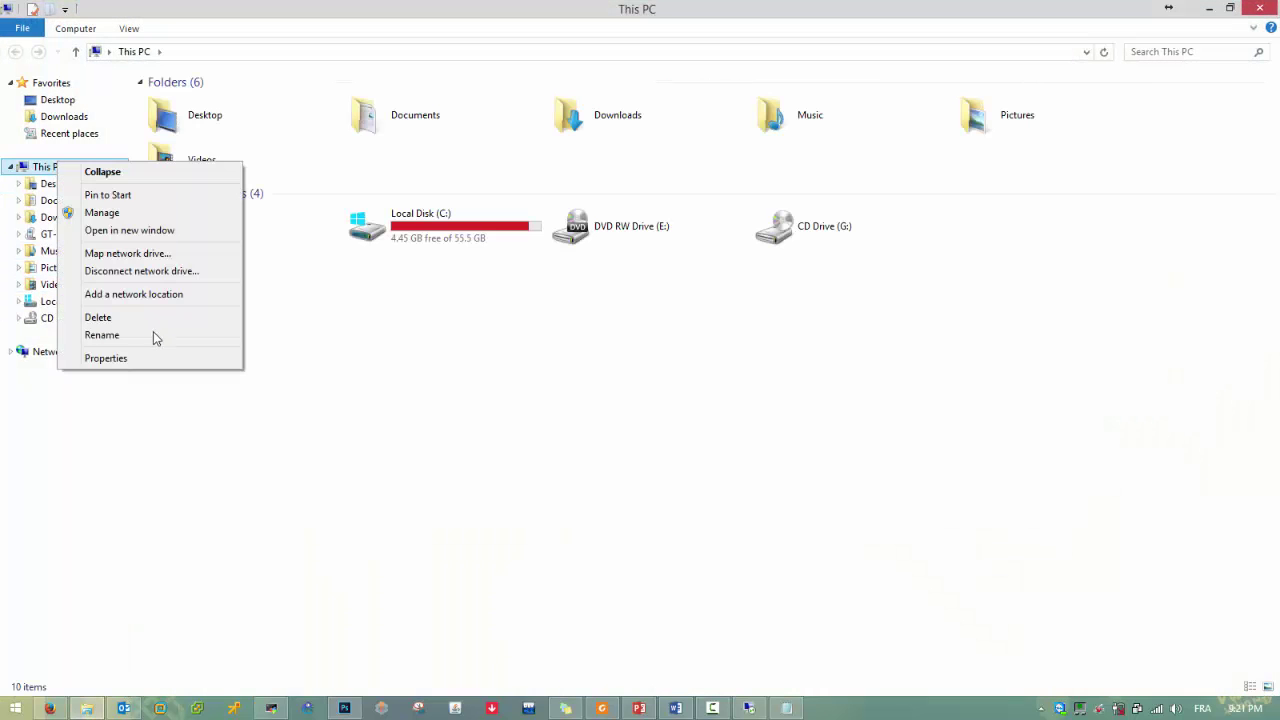
pyautogui.click(152, 360)
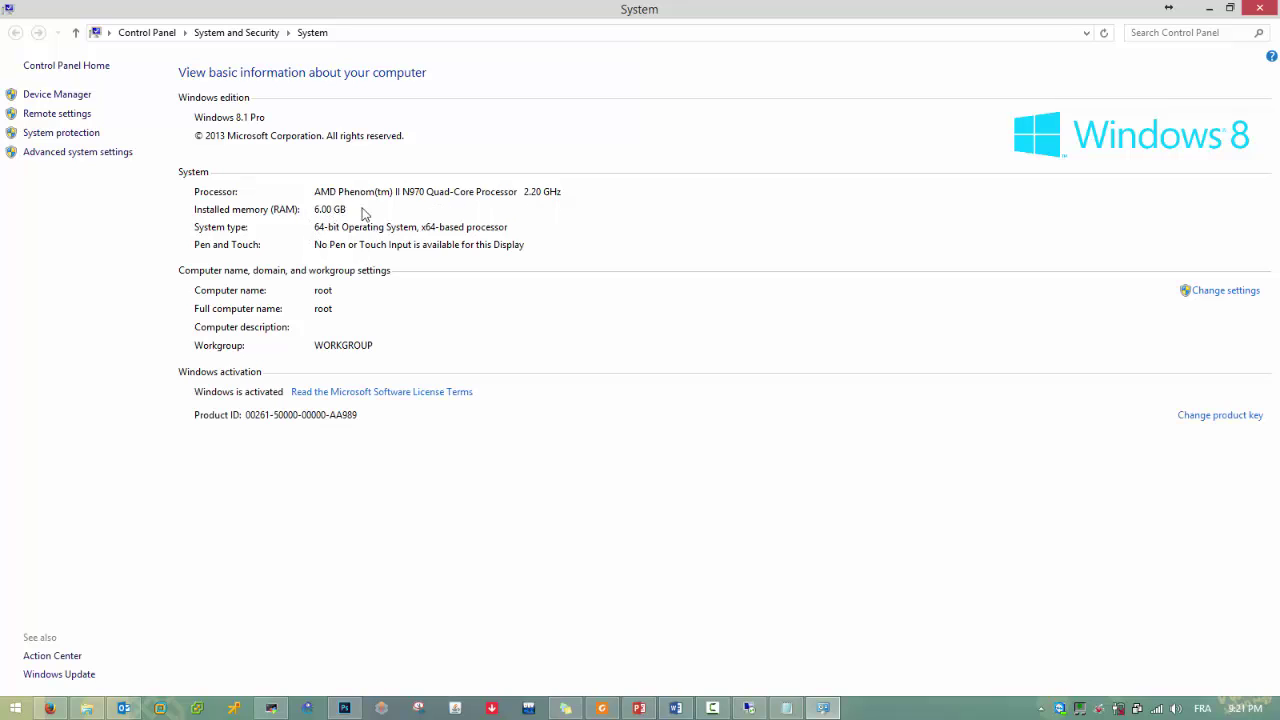
# Step: Snap System right and This PC left, check Local Disk (C:) free space, then close This PC
pyautogui.press('super+Right')
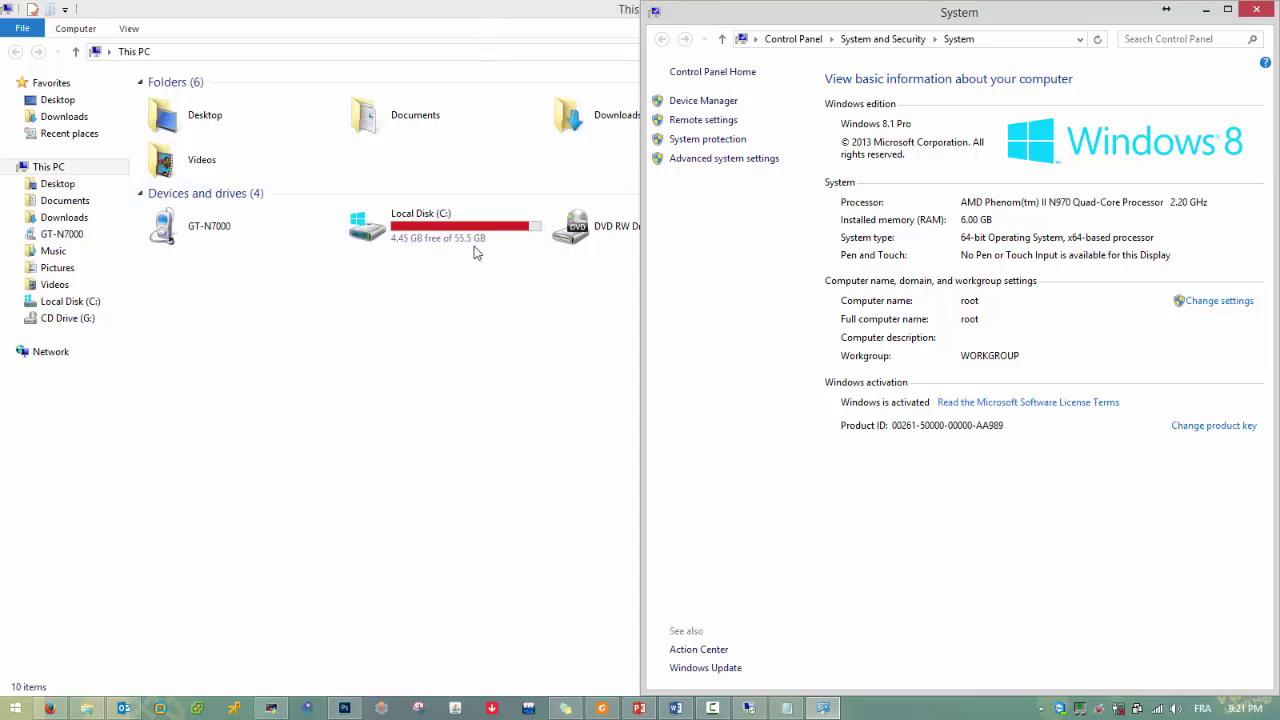
pyautogui.click(487, 26)
pyautogui.press('super+Left')
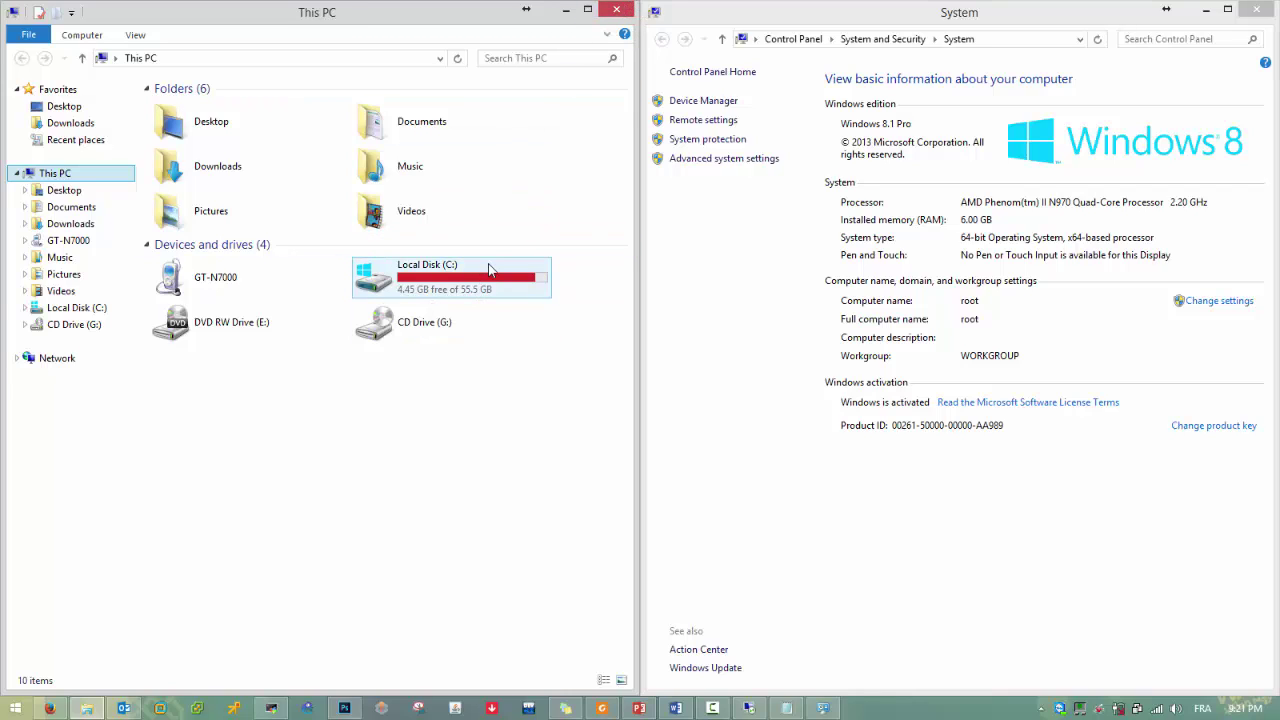
pyautogui.click(443, 293)
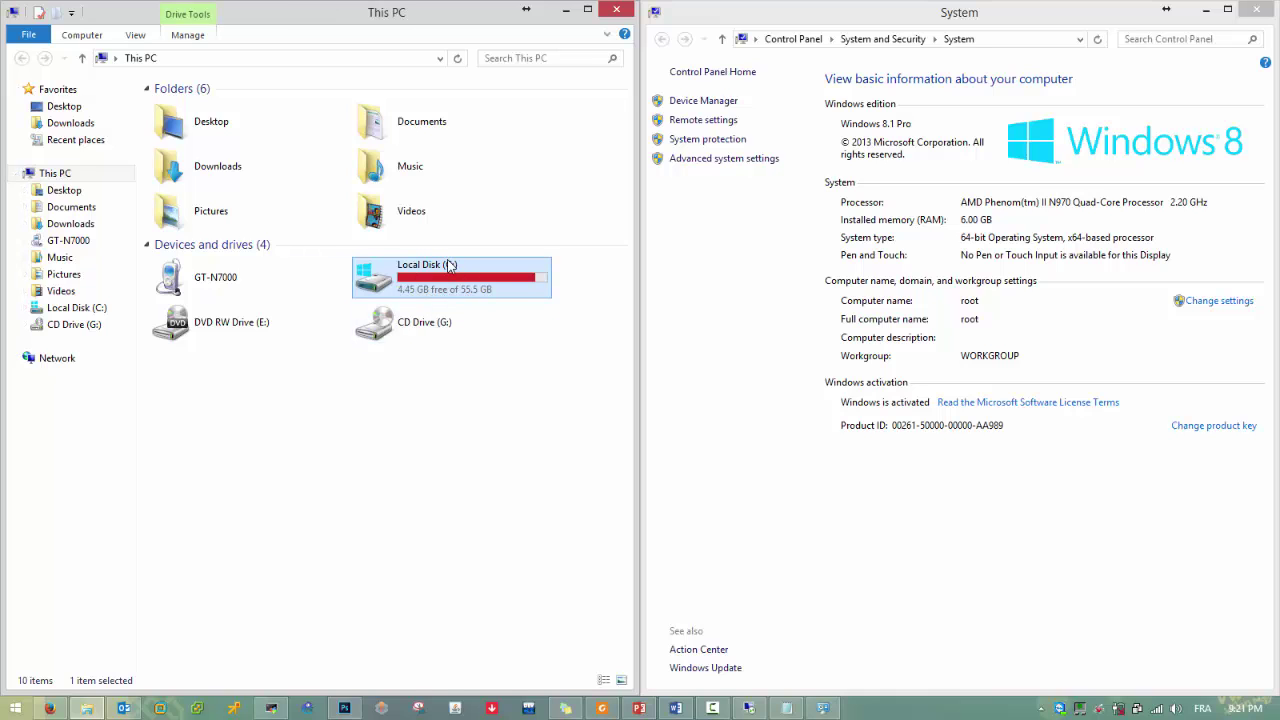
pyautogui.click(617, 10)
# Step: Close the System window and, in VMware, close the BIGIP-1 and BIGIP-2 tabs and collapse library folders
pyautogui.click(1256, 10)
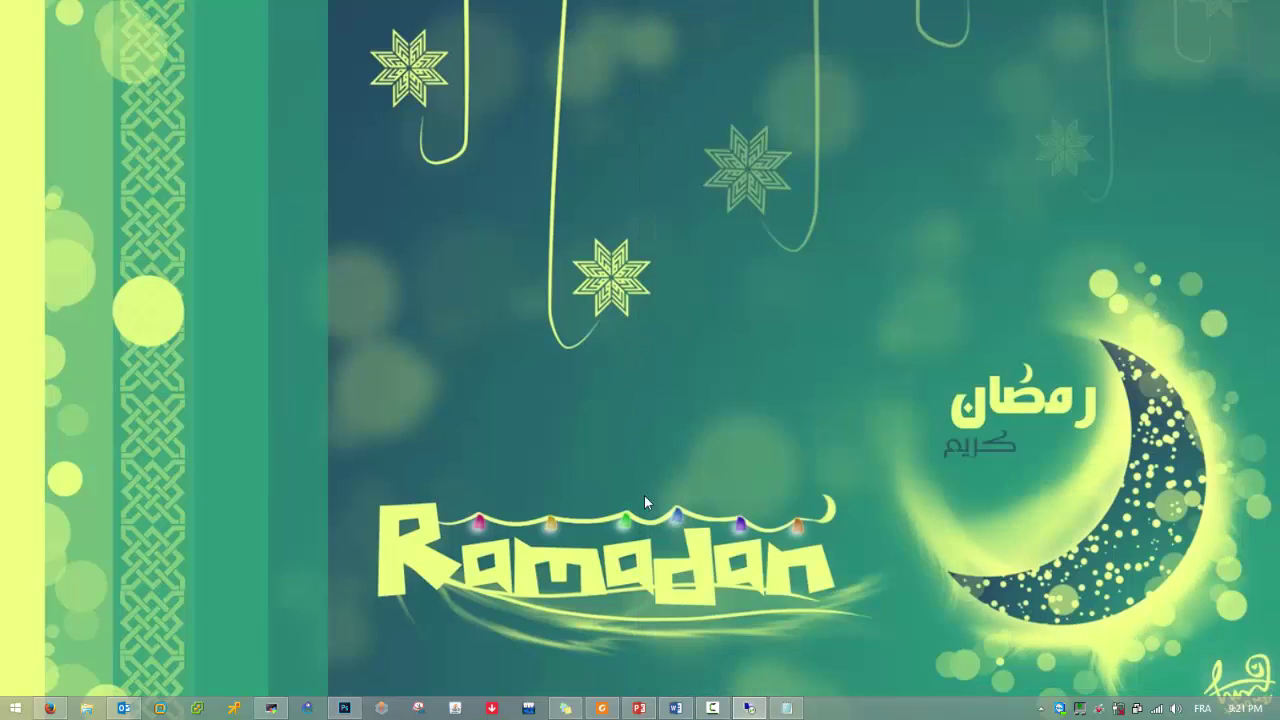
pyautogui.click(749, 708)
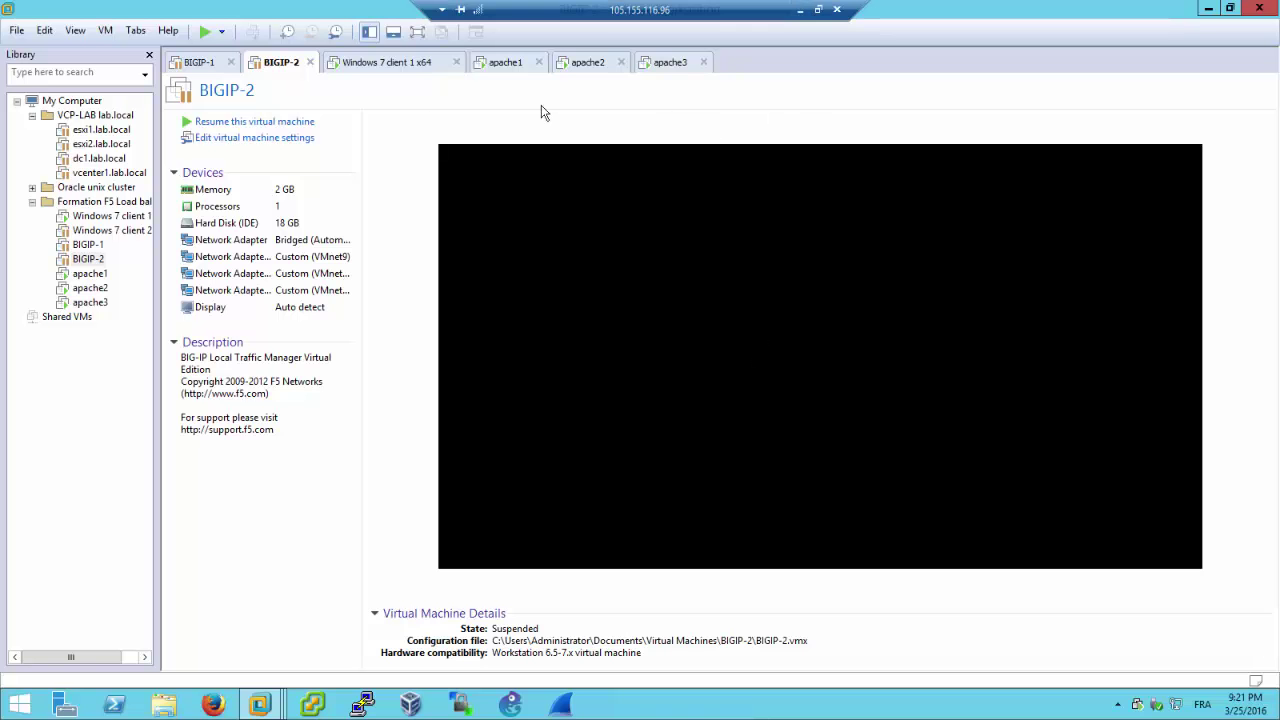
pyautogui.click(212, 64)
pyautogui.click(230, 62)
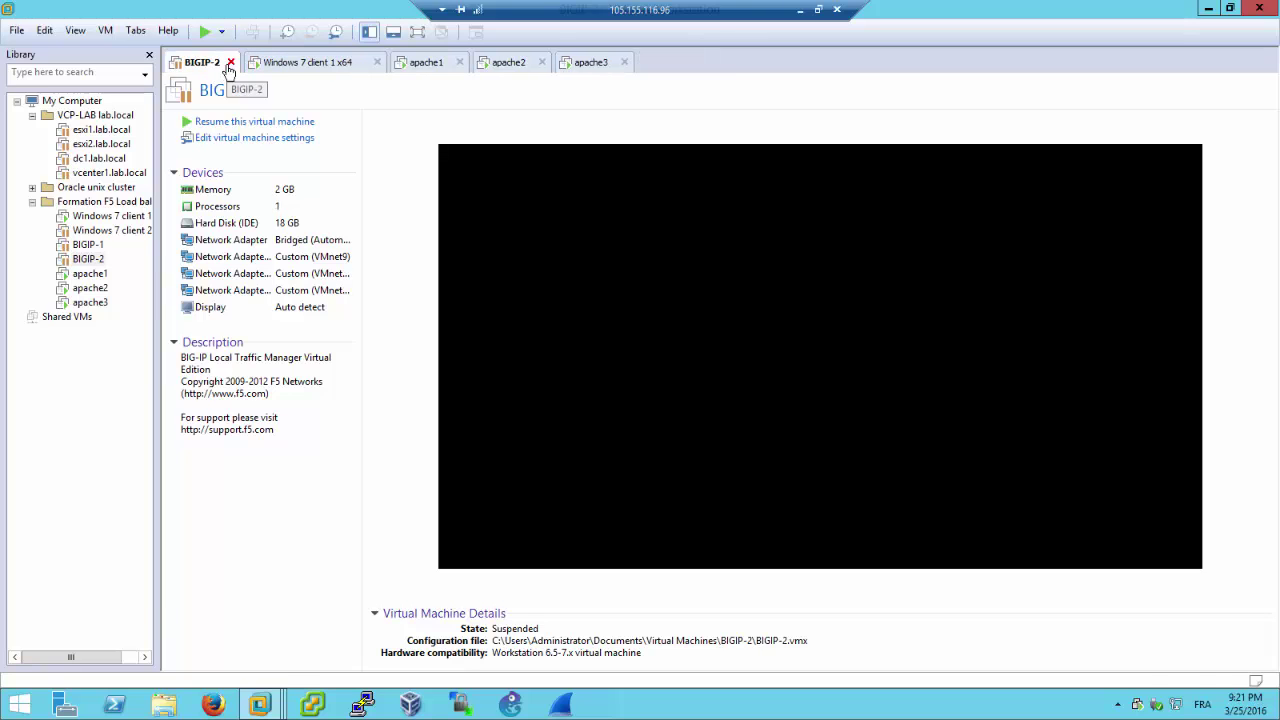
pyautogui.click(230, 62)
pyautogui.click(330, 64)
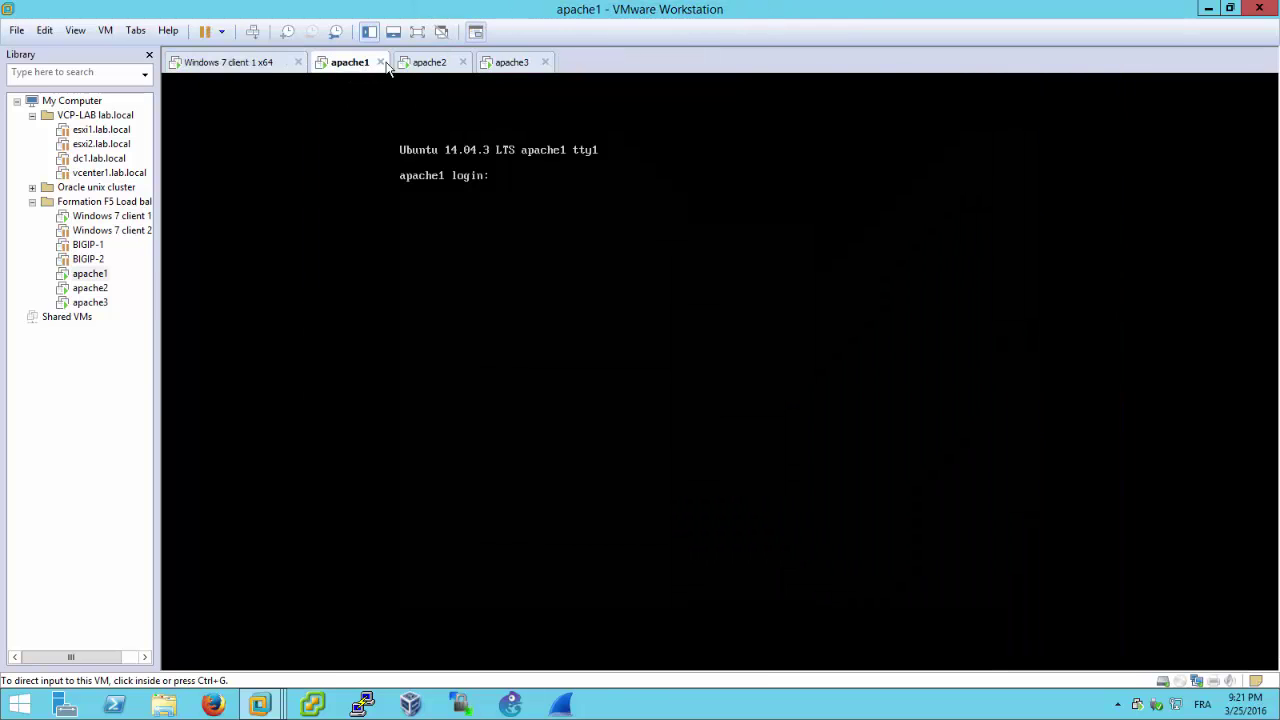
pyautogui.click(32, 201)
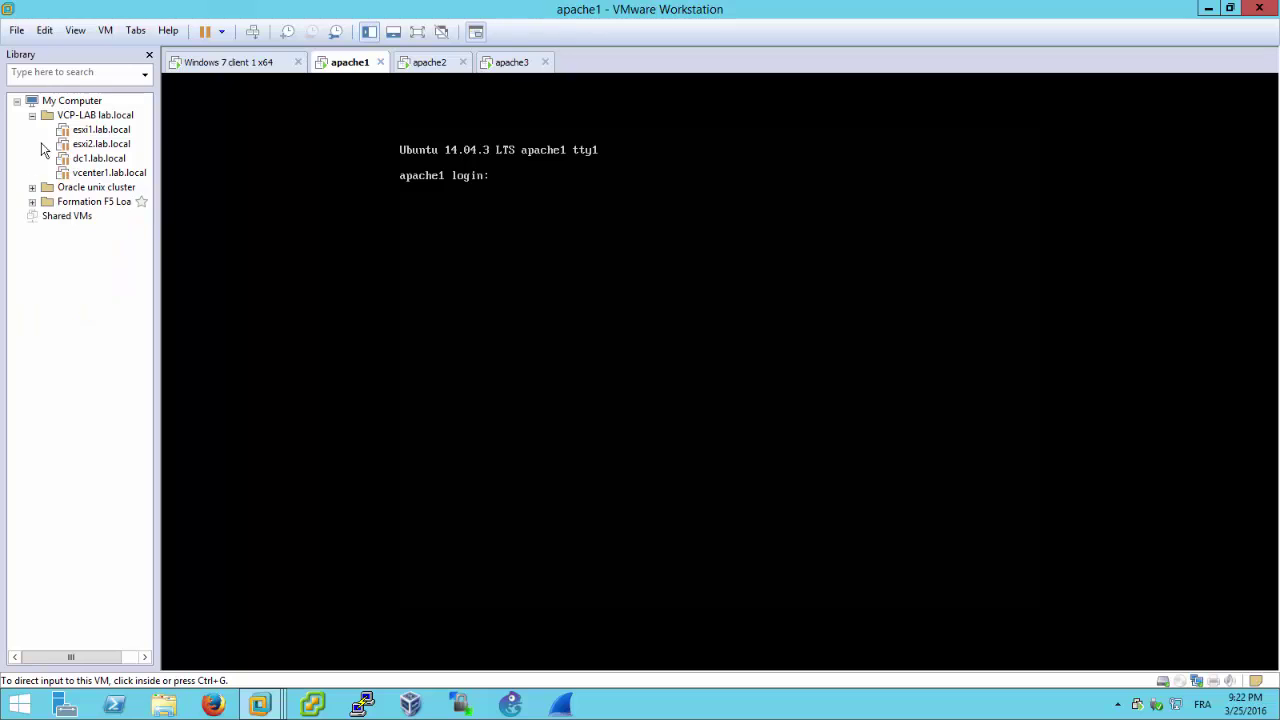
pyautogui.click(32, 115)
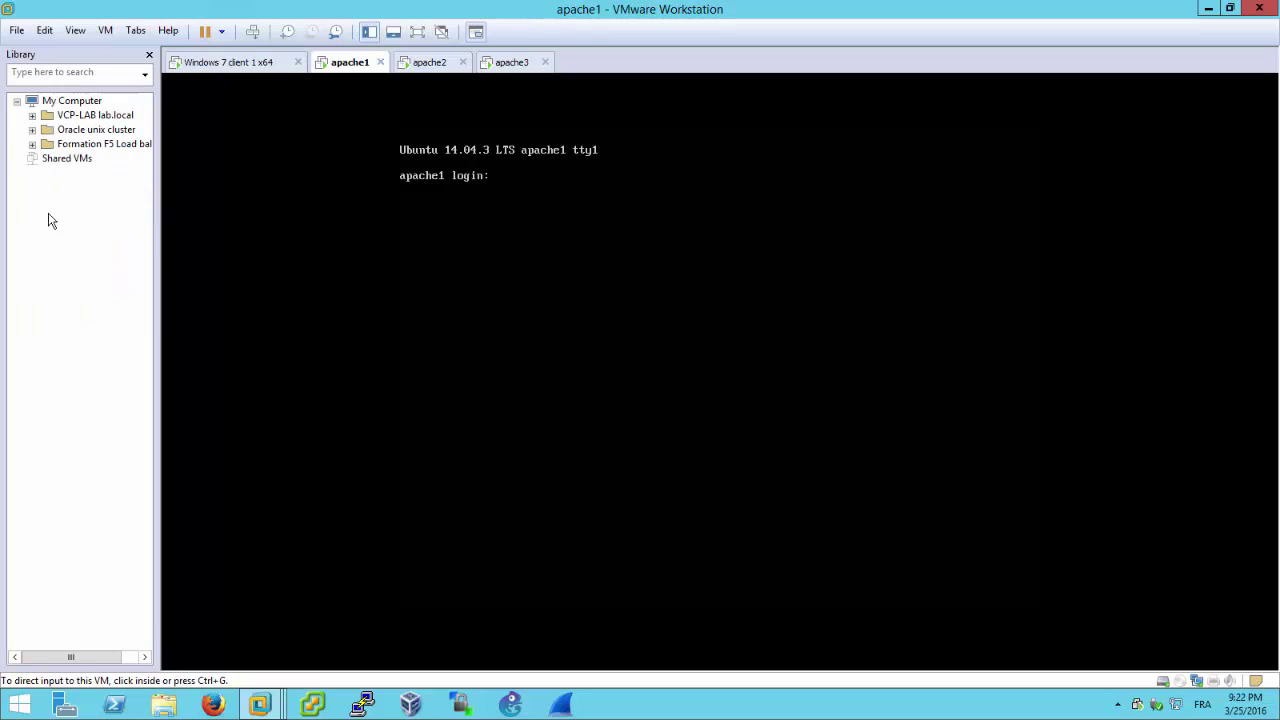
# Step: Create a new folder 'Formation administration f5 LTM' under My Computer in the Library
pyautogui.rightClick(64, 101)
pyautogui.click(115, 152)
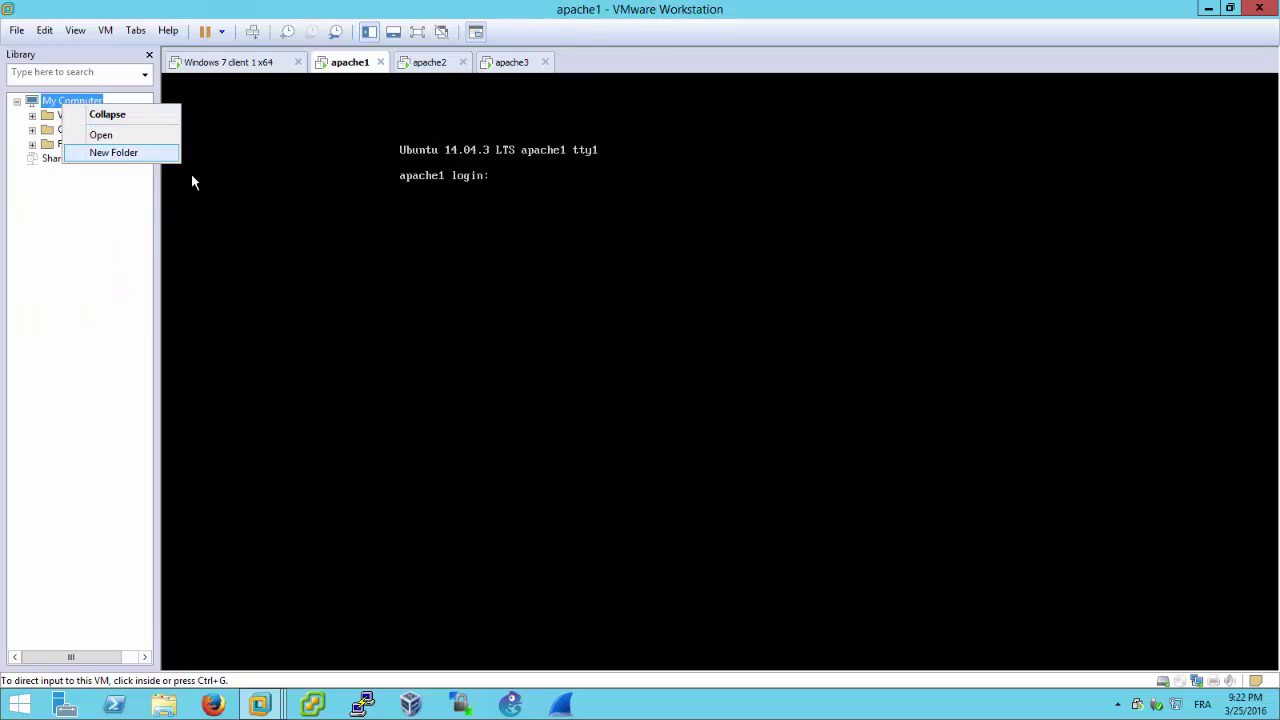
pyautogui.write('F')
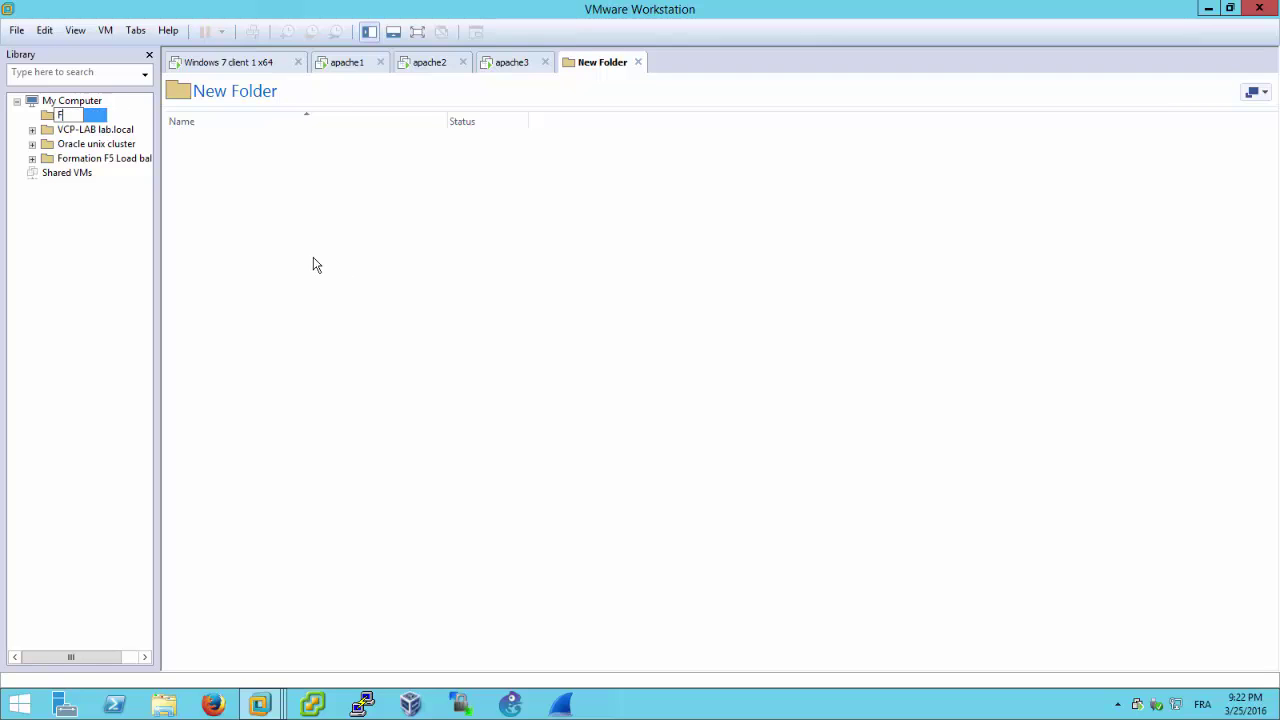
pyautogui.write('ormation adminis')
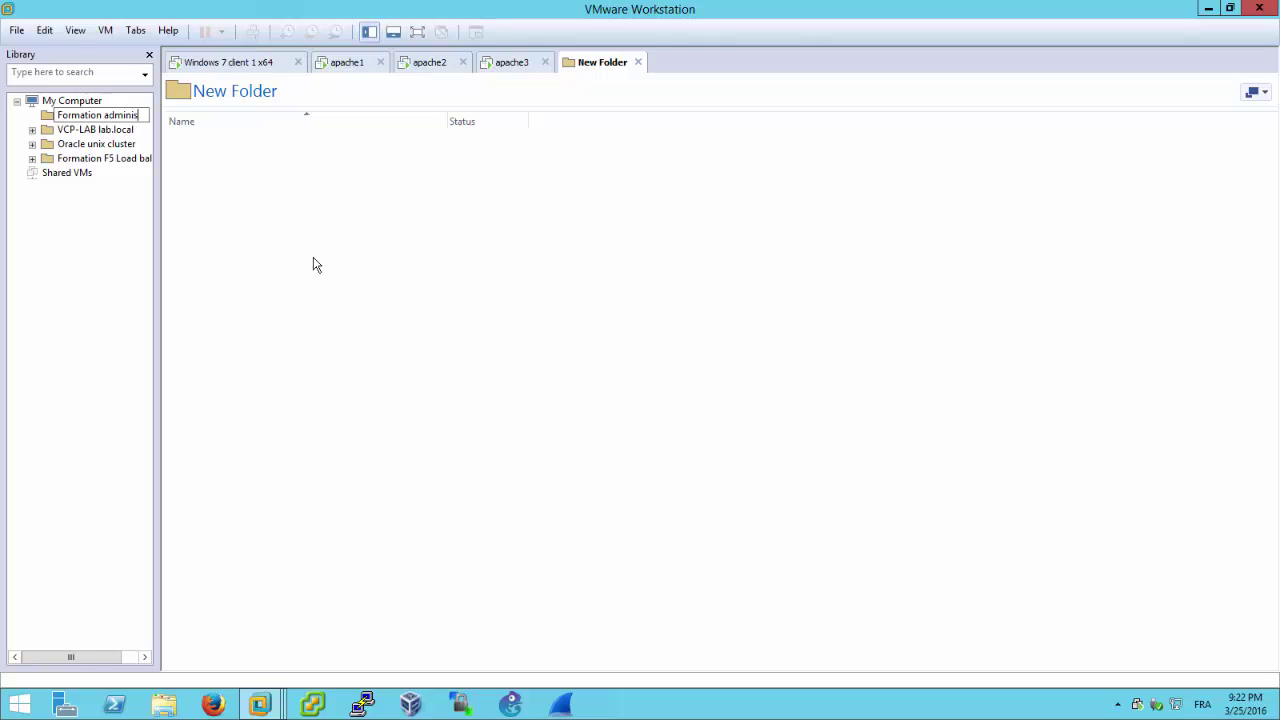
pyautogui.write('tration f5 LTM')
pyautogui.press('Return')
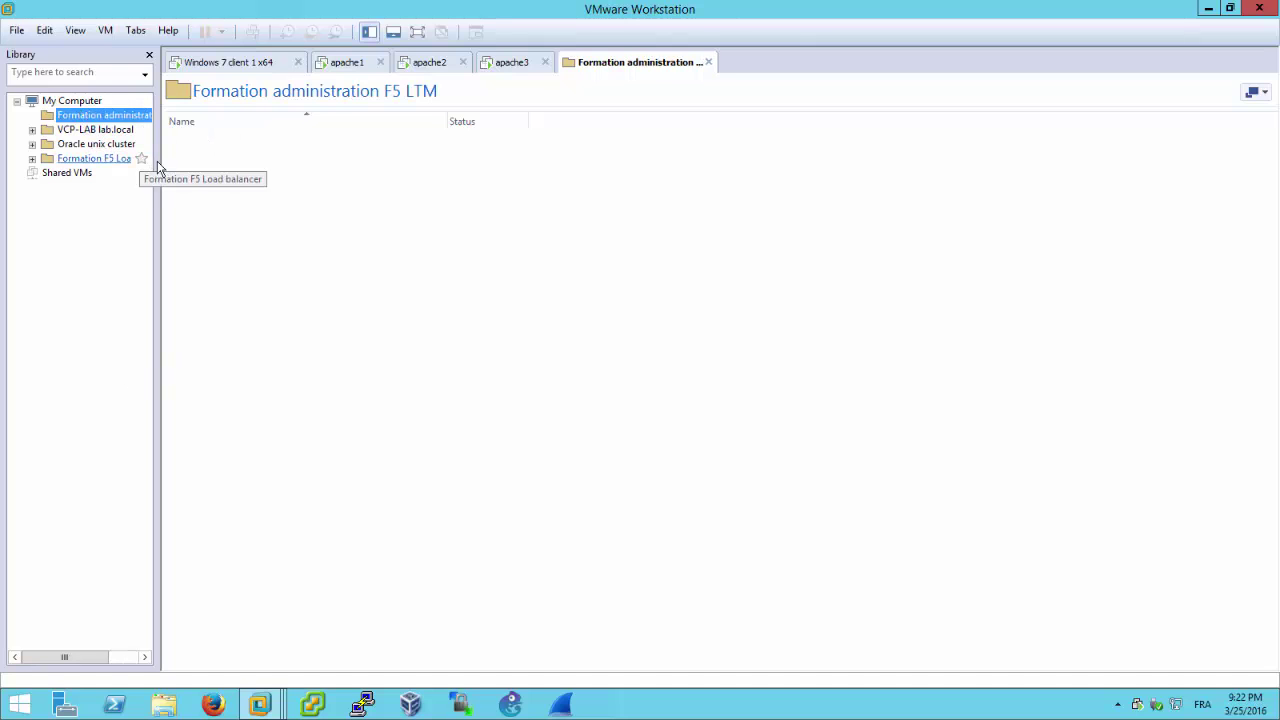
pyautogui.moveTo(175, 157); pyautogui.dragTo(205, 157)
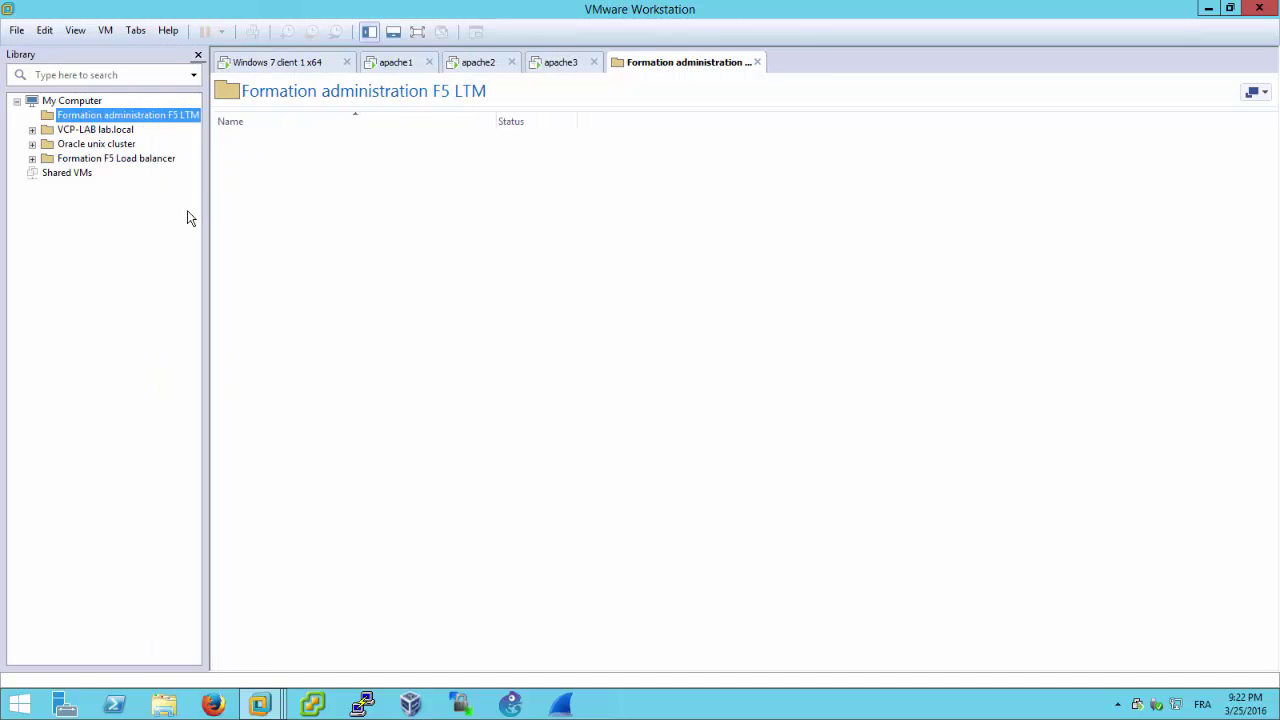
# Step: Drag Windows 7 client 2 x64, apache1, apache2 and apache3 into Formation administration F5 LTM
pyautogui.click(32, 159)
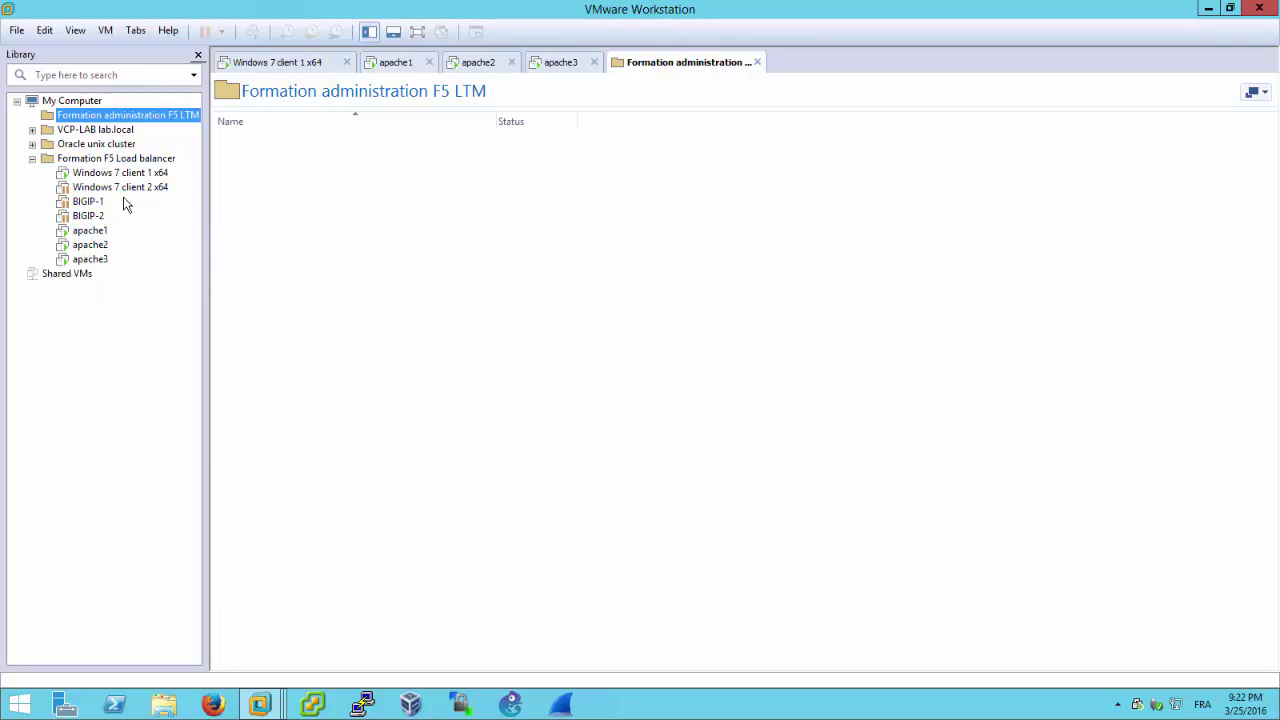
pyautogui.moveTo(120, 174); pyautogui.dragTo(146, 115)
pyautogui.moveTo(100, 217); pyautogui.dragTo(129, 115)
pyautogui.moveTo(103, 217); pyautogui.dragTo(133, 115)
pyautogui.moveTo(100, 216); pyautogui.dragTo(137, 115)
pyautogui.click(32, 158)
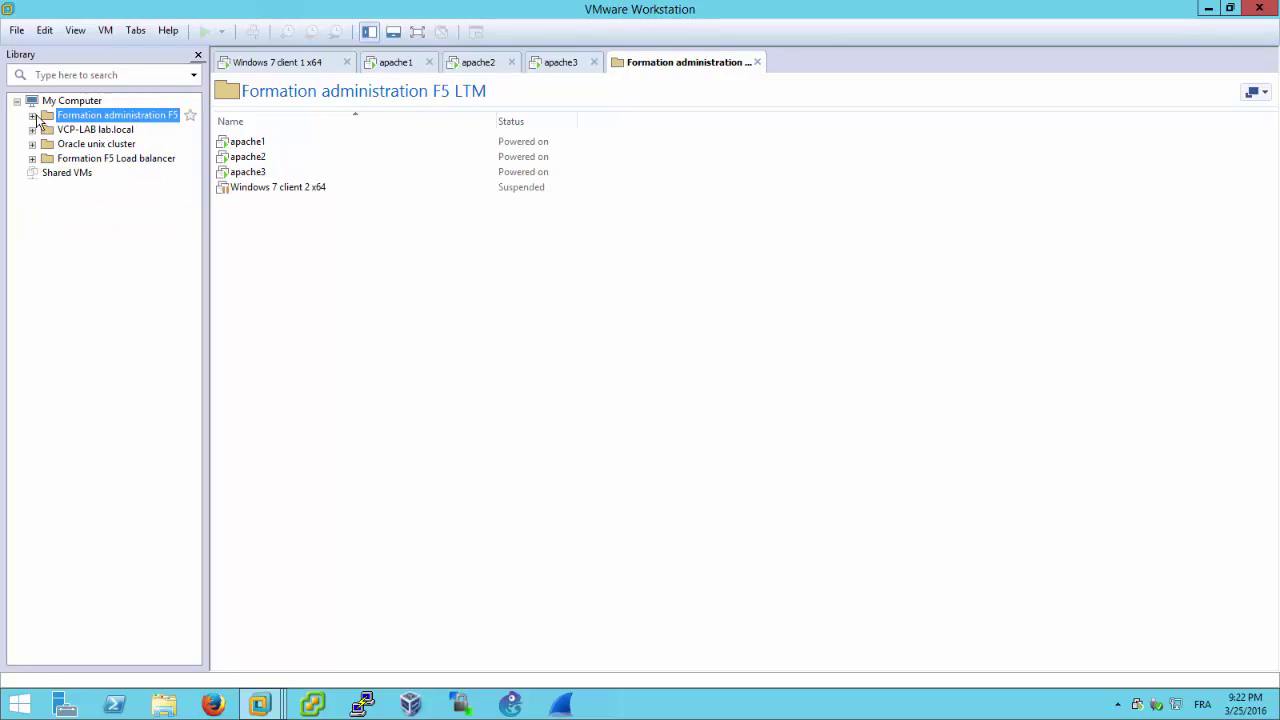
pyautogui.click(32, 115)
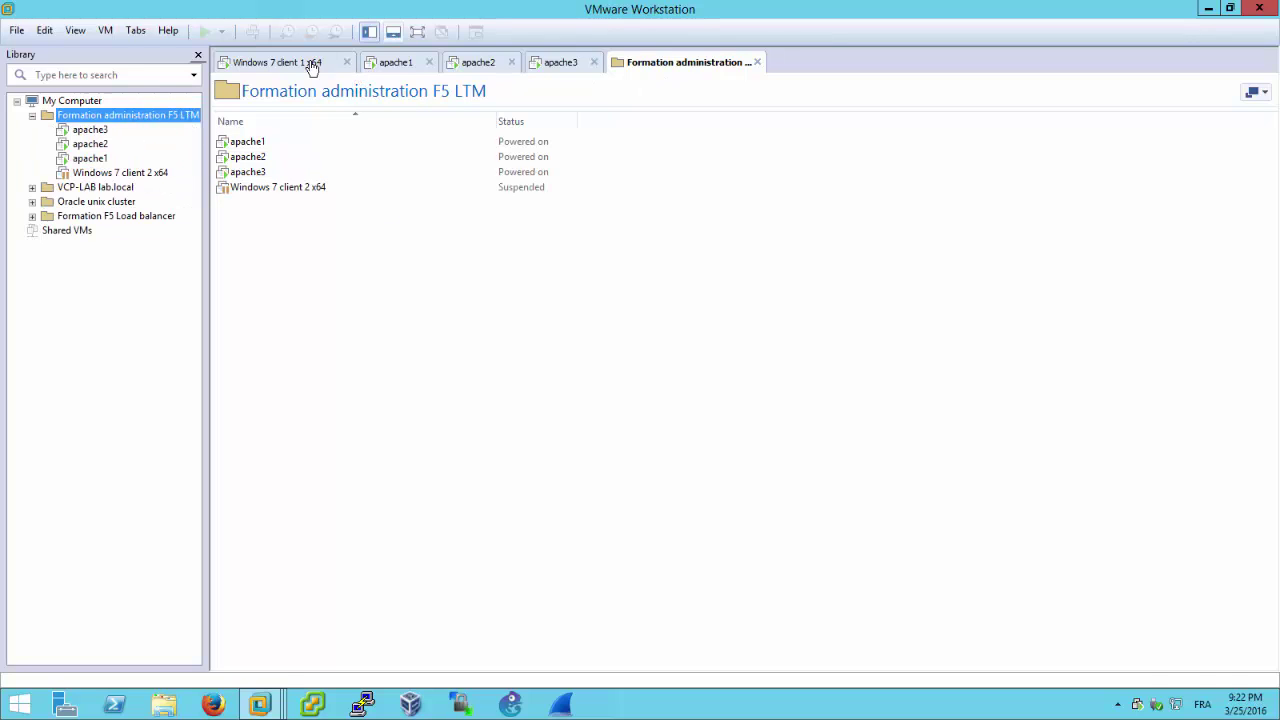
# Step: Keep Windows 7 client 1 x64 running and move the new folder's tab to the first position
pyautogui.click(347, 67)
pyautogui.click(347, 63)
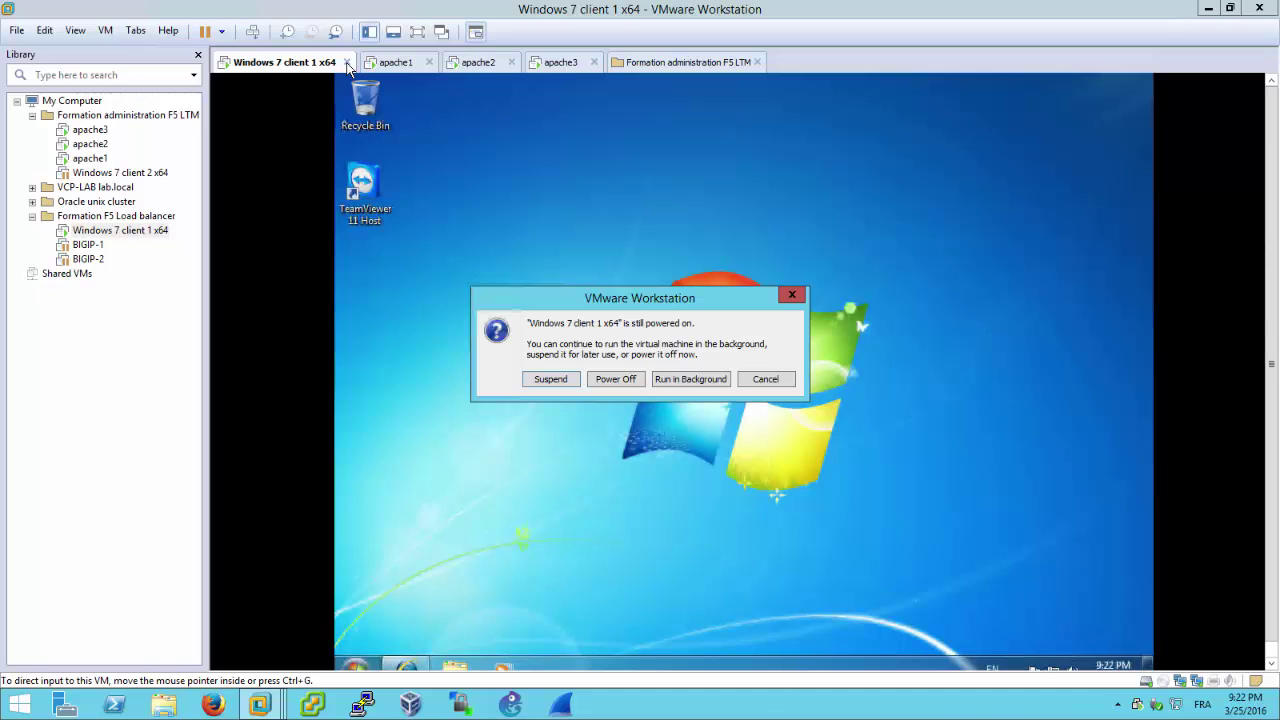
pyautogui.click(760, 381)
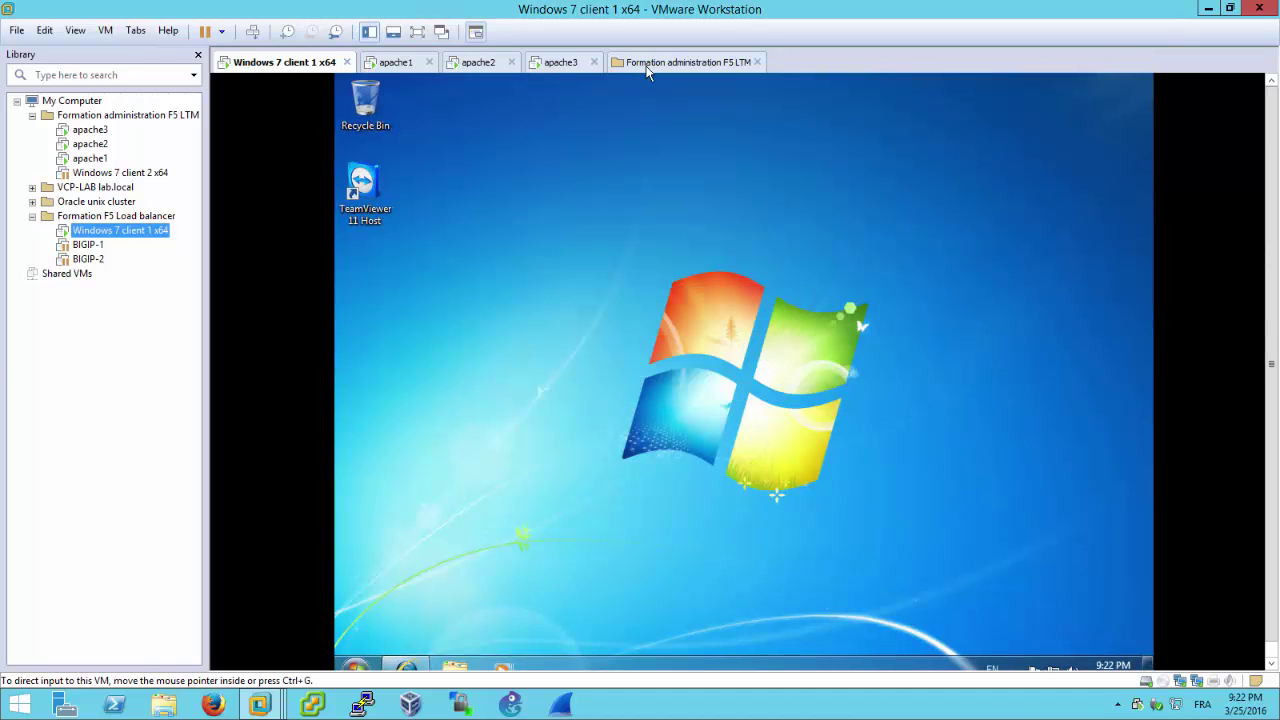
pyautogui.click(640, 62)
pyautogui.moveTo(622, 68); pyautogui.dragTo(270, 68)
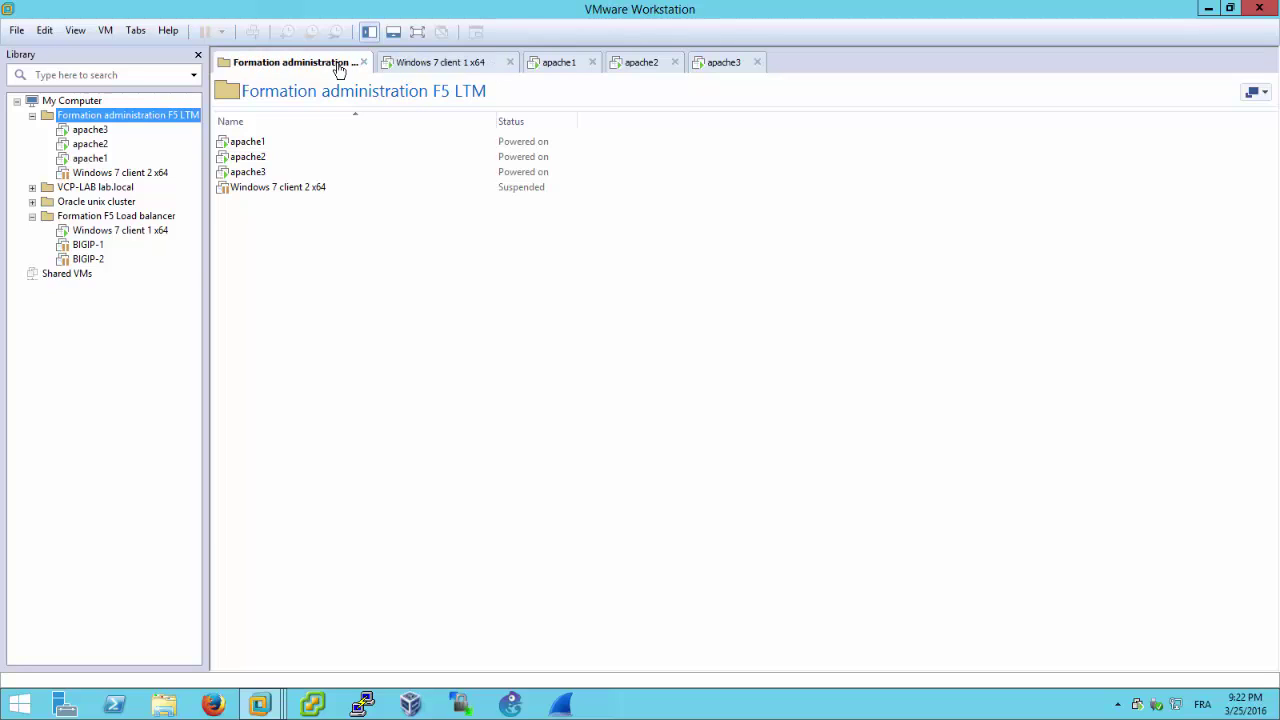
pyautogui.click(32, 216)
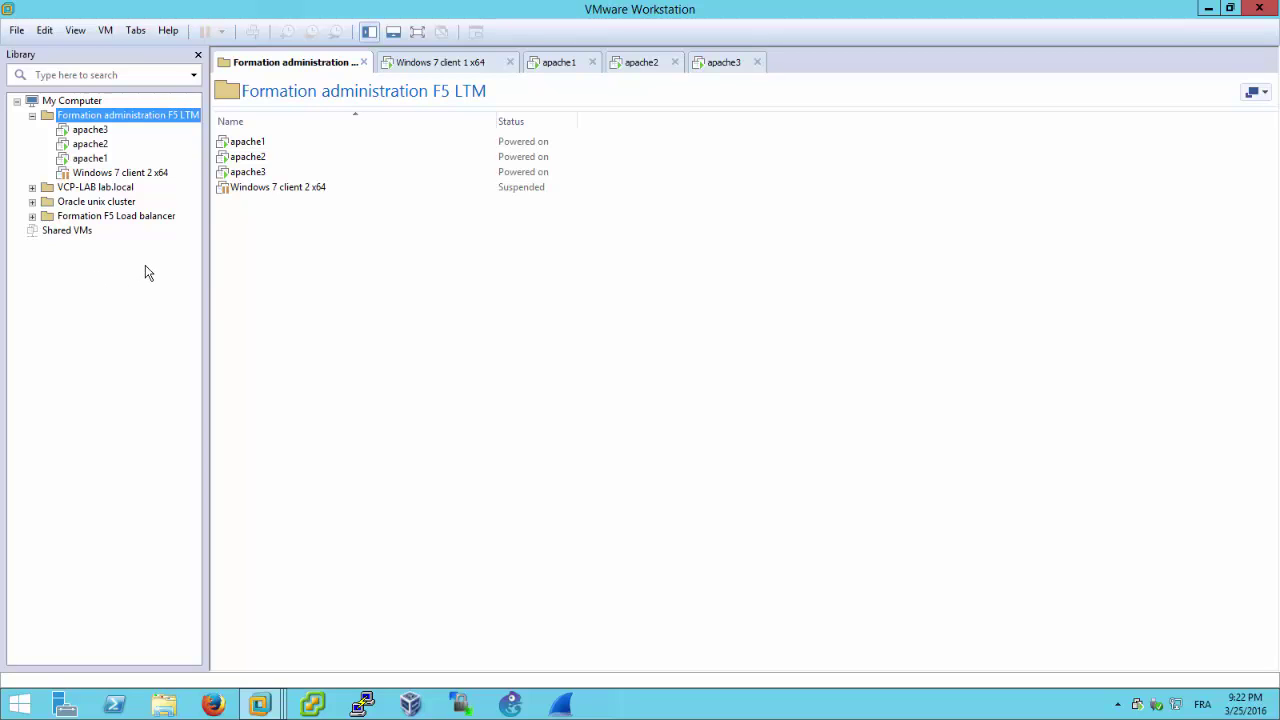
pyautogui.moveTo(95, 160); pyautogui.dragTo(57, 114)
pyautogui.click(1208, 8)
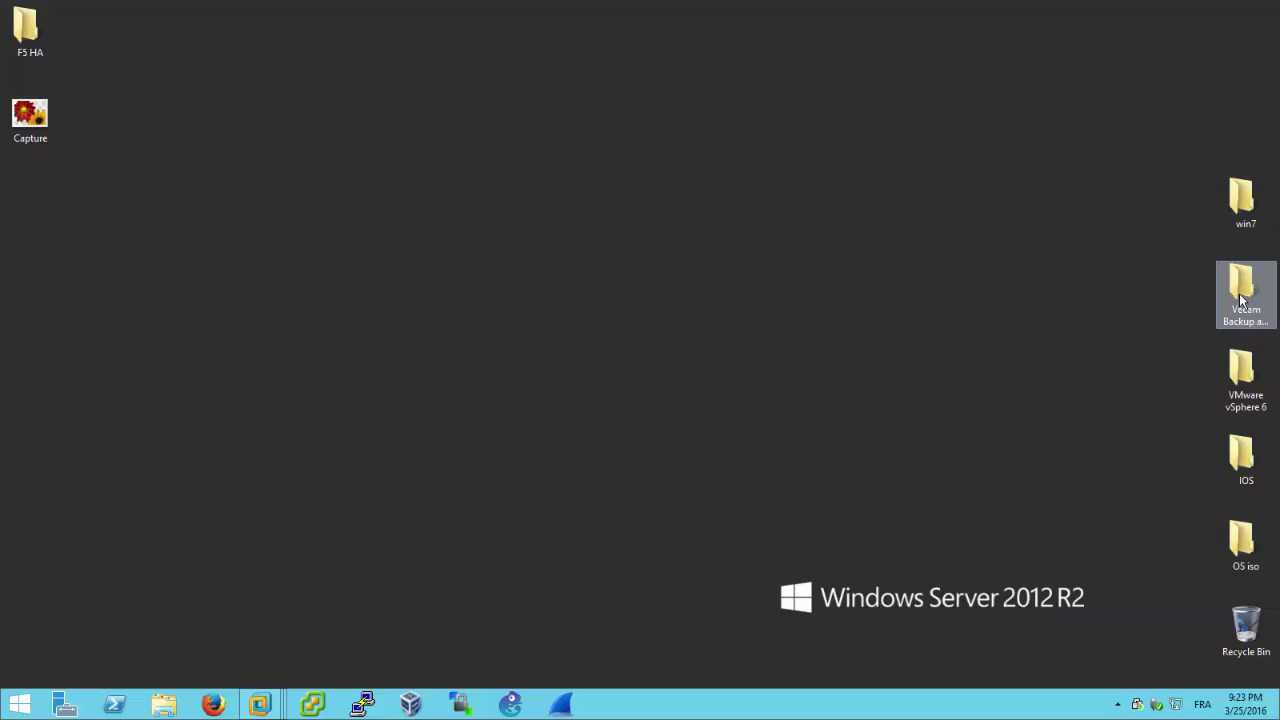
pyautogui.doubleClick(1241, 545)
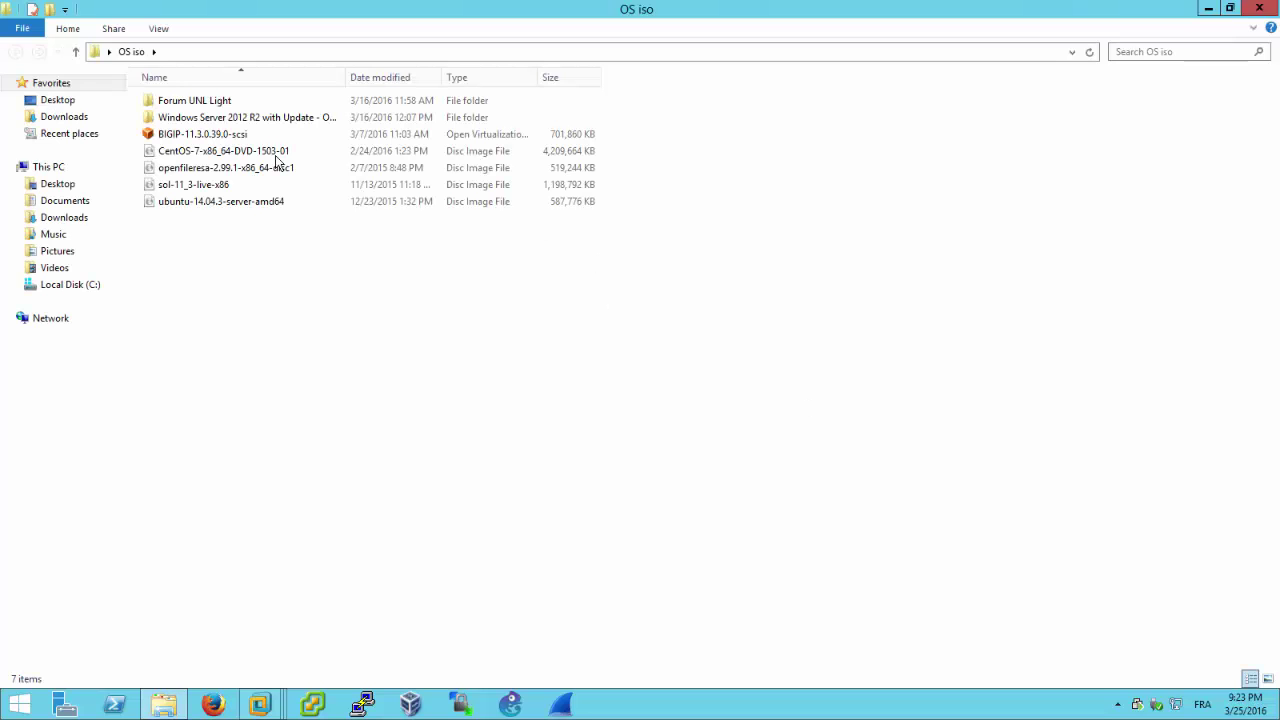
pyautogui.click(245, 136)
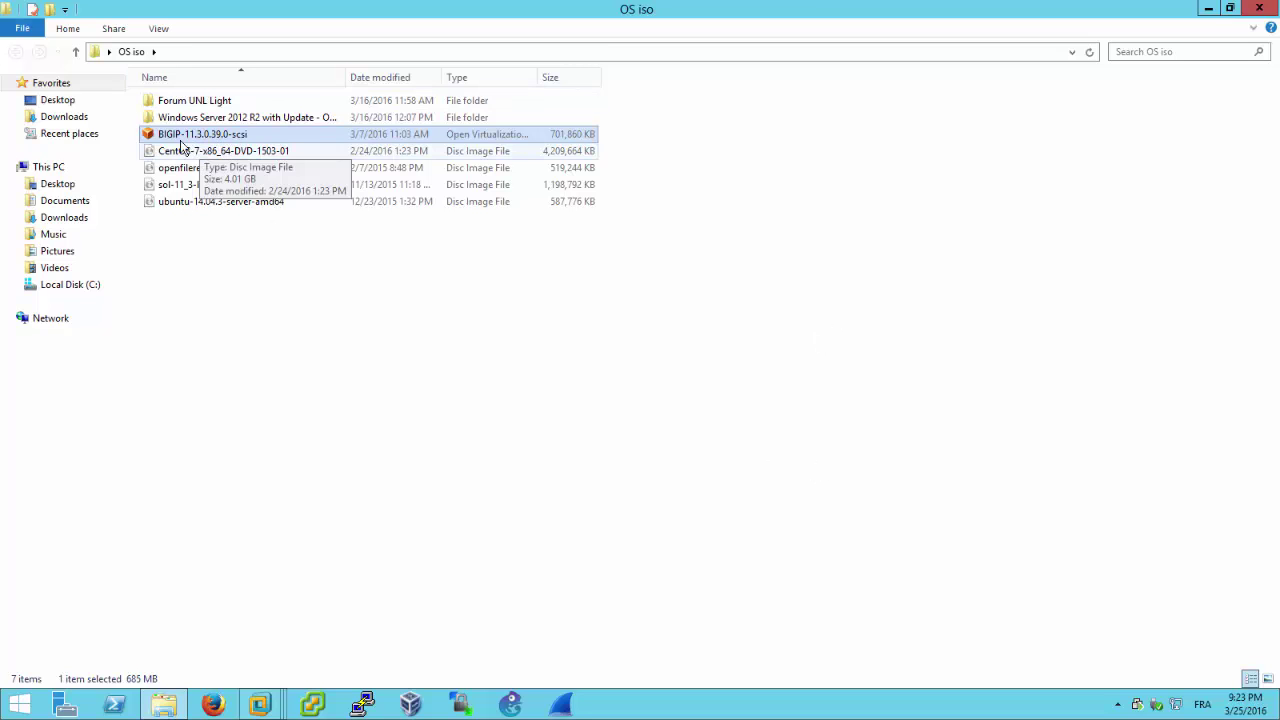
pyautogui.click(1258, 8)
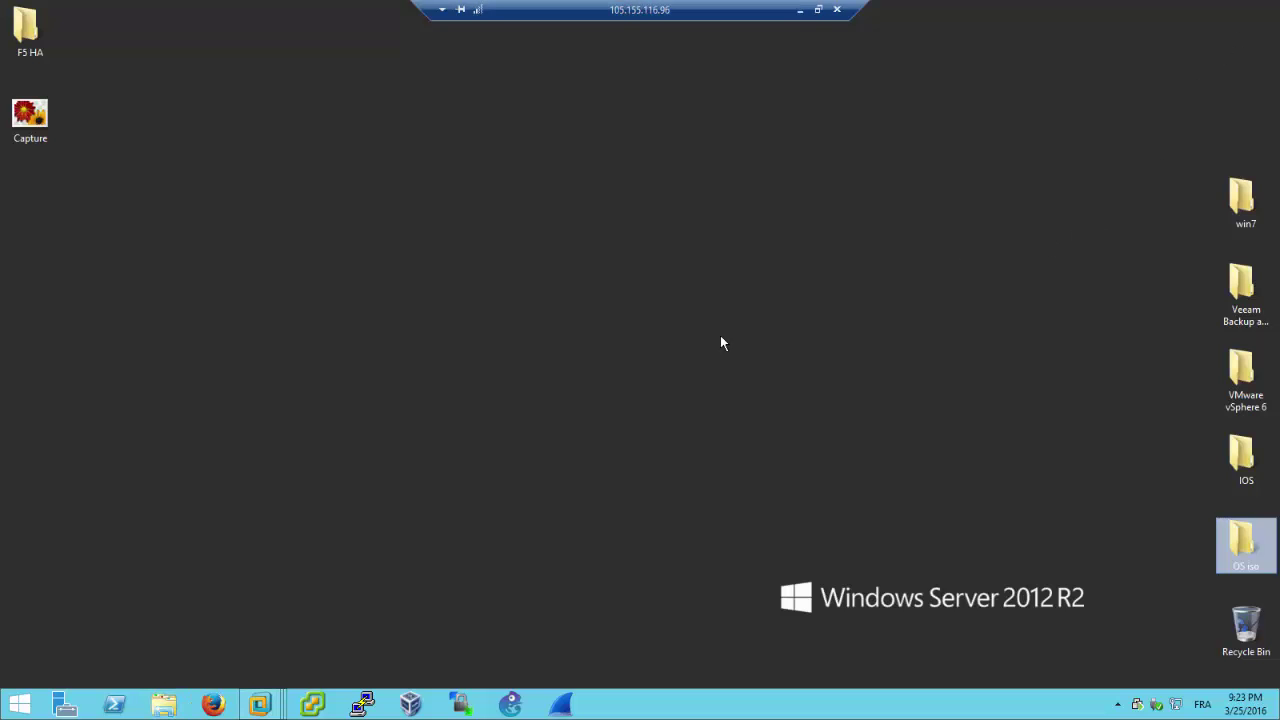
pyautogui.moveTo(275, 704)
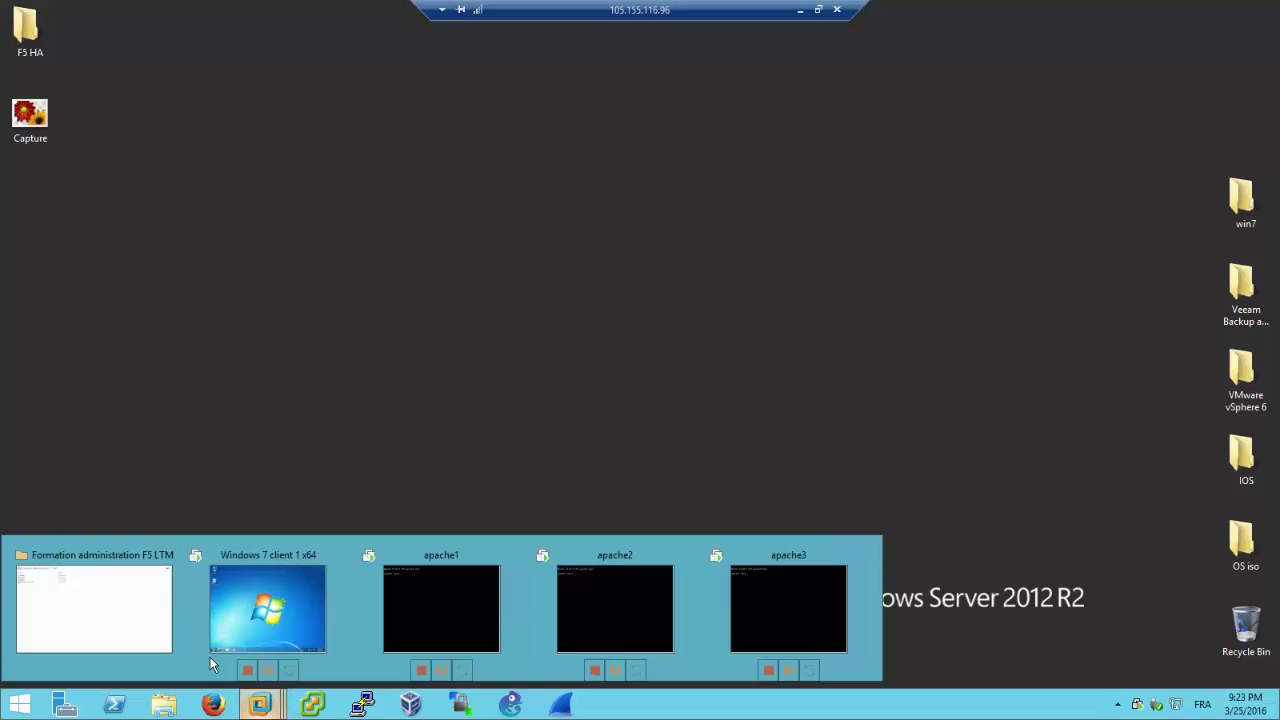
pyautogui.click(160, 625)
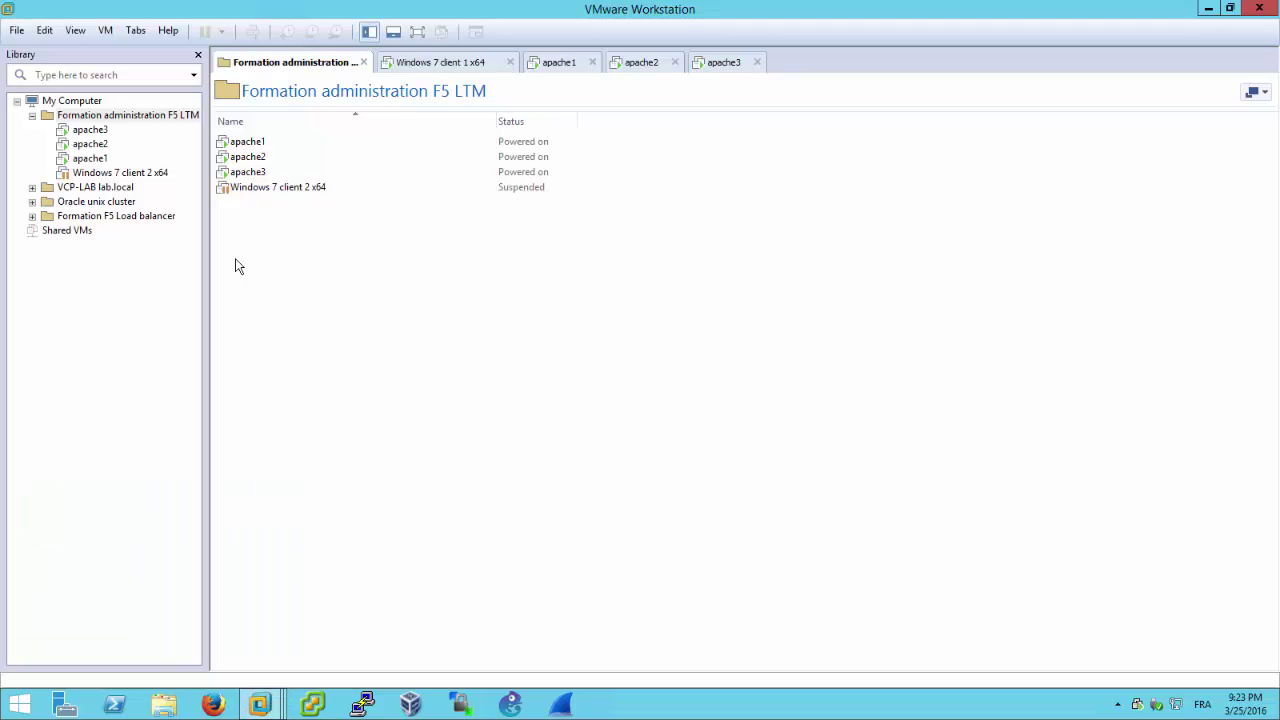
# Step: Open the BIGIP-11.3.0.39.0-scsi appliance file through File > Open
pyautogui.click(17, 30)
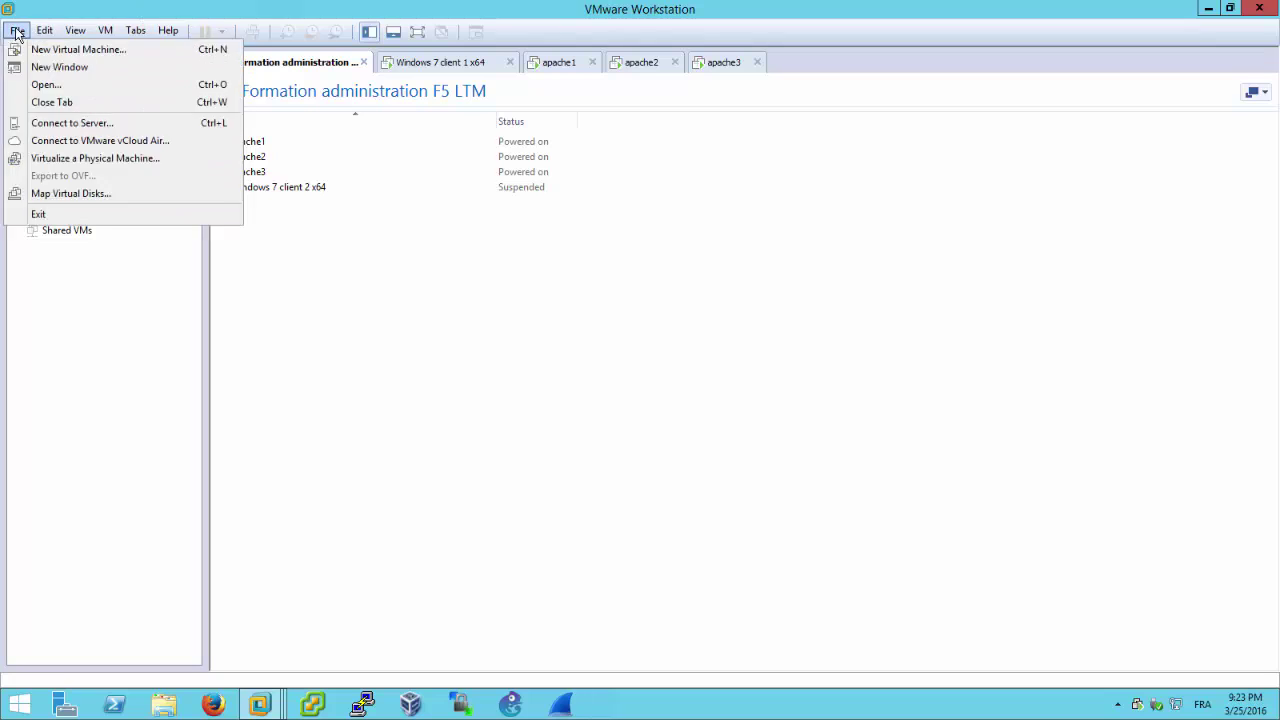
pyautogui.click(40, 85)
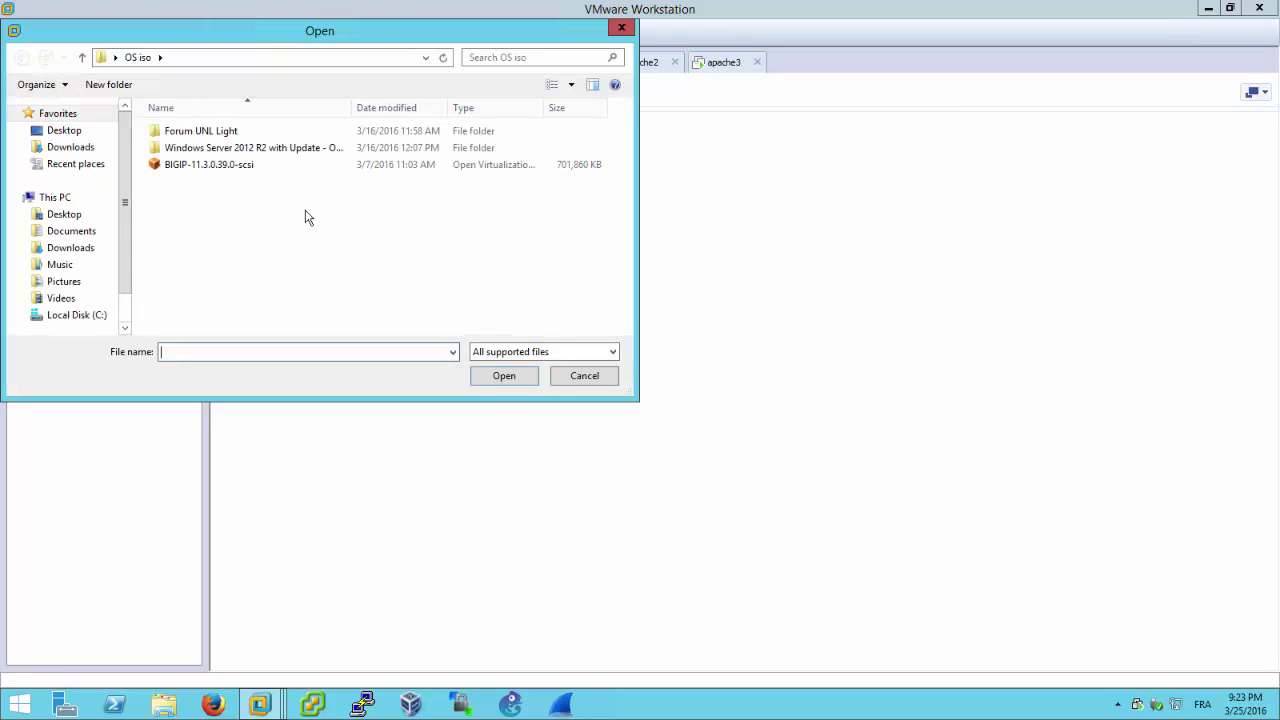
pyautogui.click(243, 165)
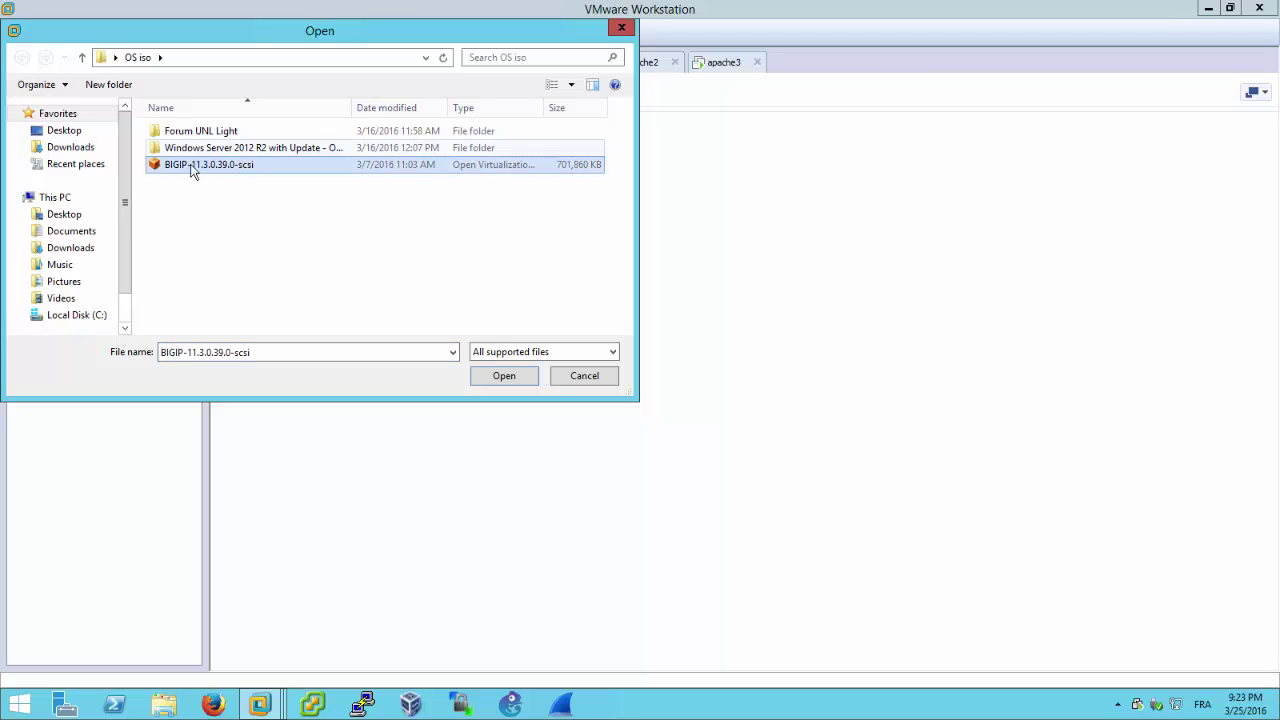
pyautogui.click(517, 377)
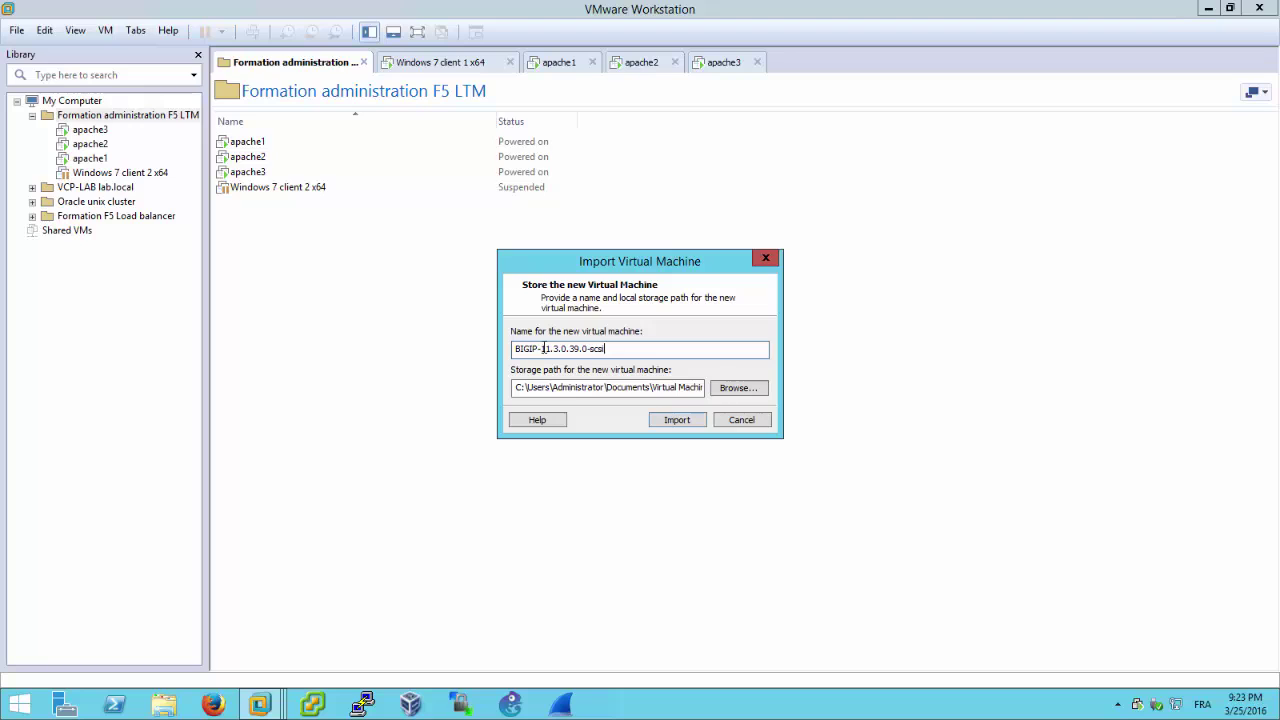
# Step: Name the virtual machine BIGIP_1, clear the path-exists error, import, and accept the license
pyautogui.moveTo(561, 349); pyautogui.dragTo(656, 345)
pyautogui.write('-1')
pyautogui.click(673, 425)
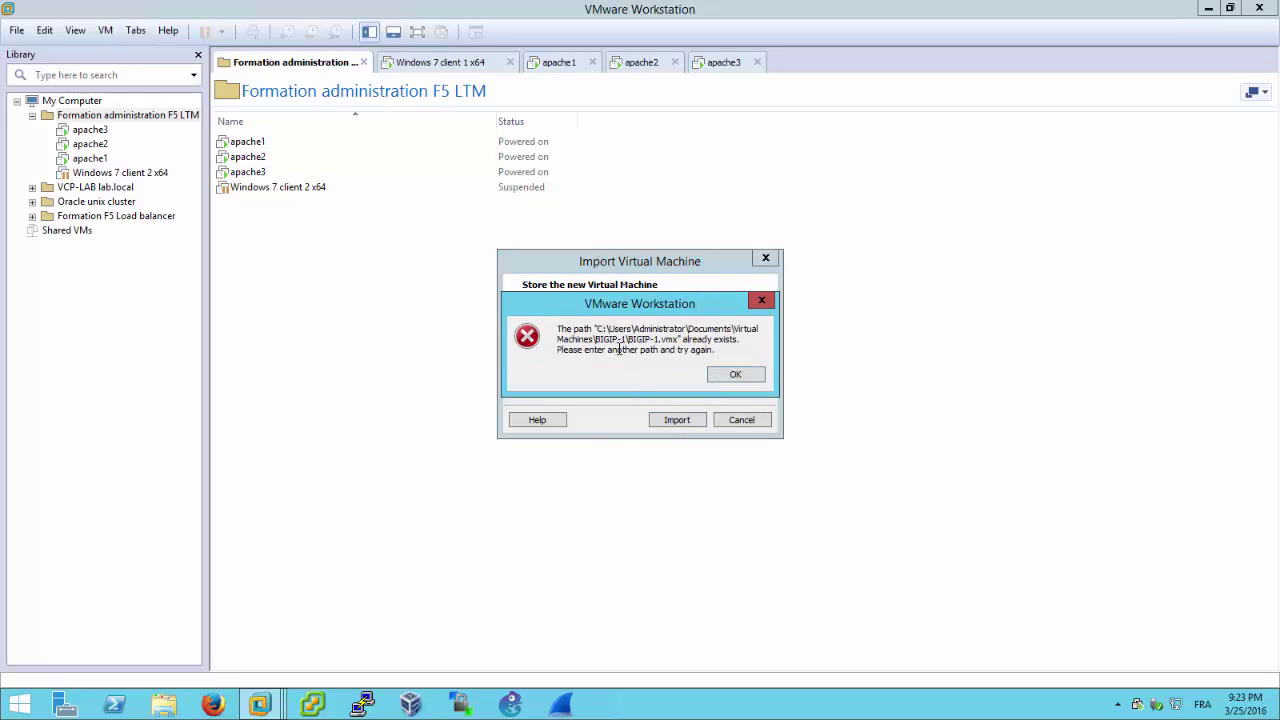
pyautogui.click(736, 374)
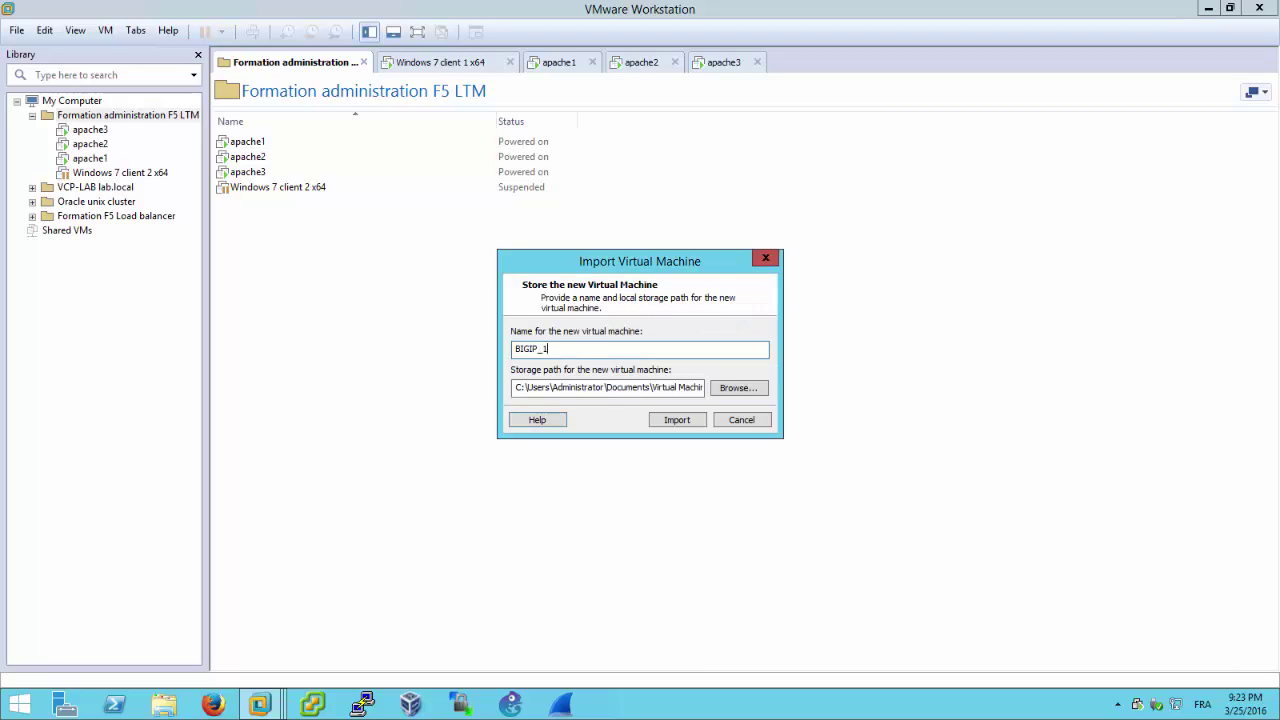
pyautogui.click(686, 423)
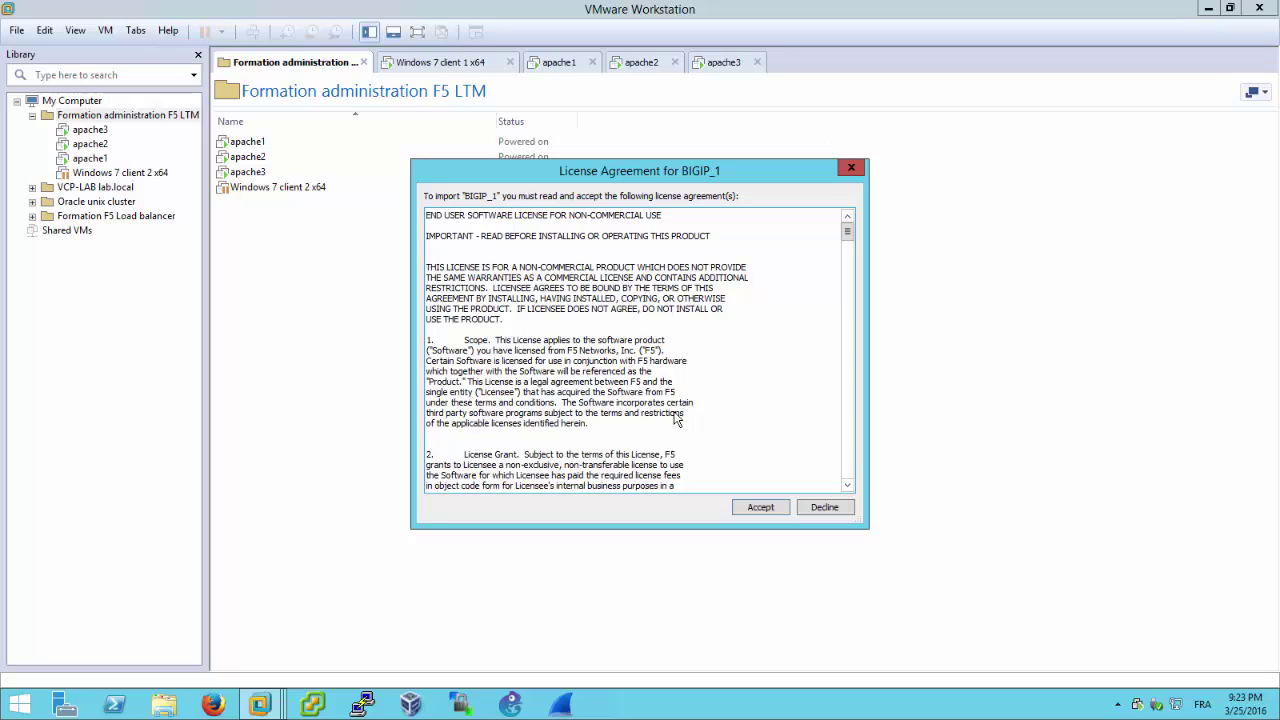
pyautogui.click(759, 507)
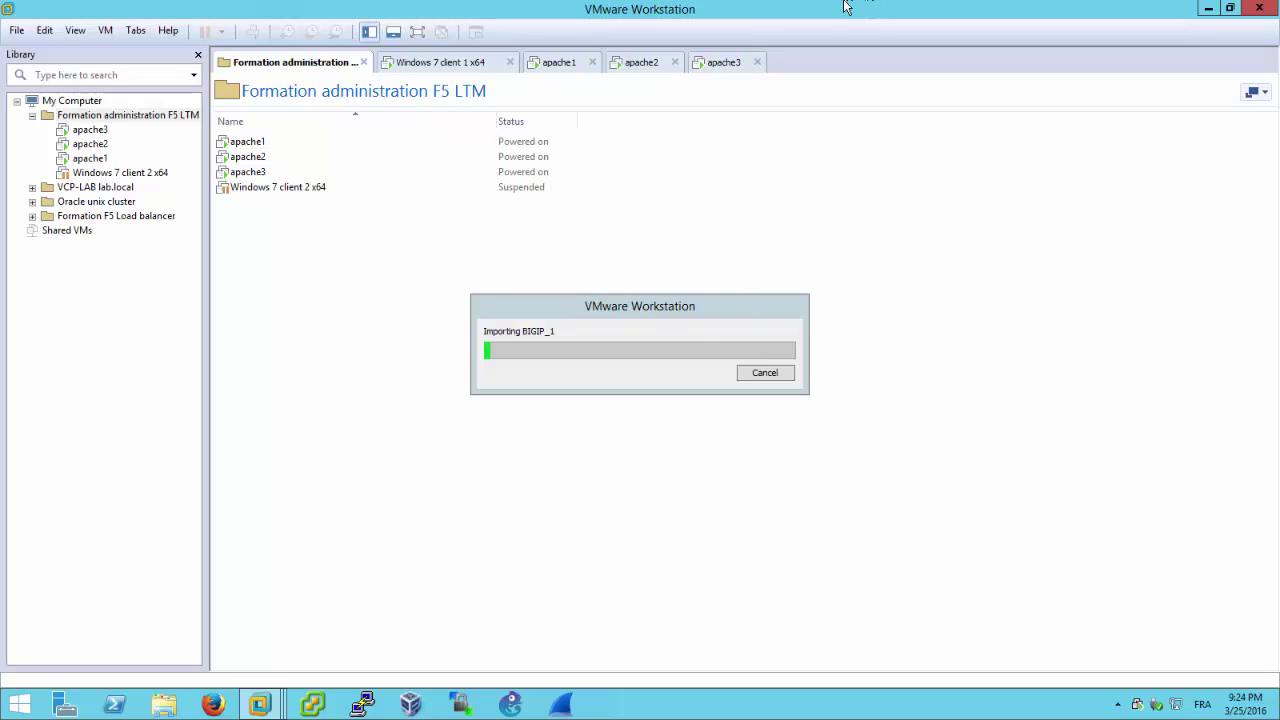
# Step: Glance at Outlook, then hide the Library with F9 and minimise the remote session
pyautogui.moveTo(697, 8)
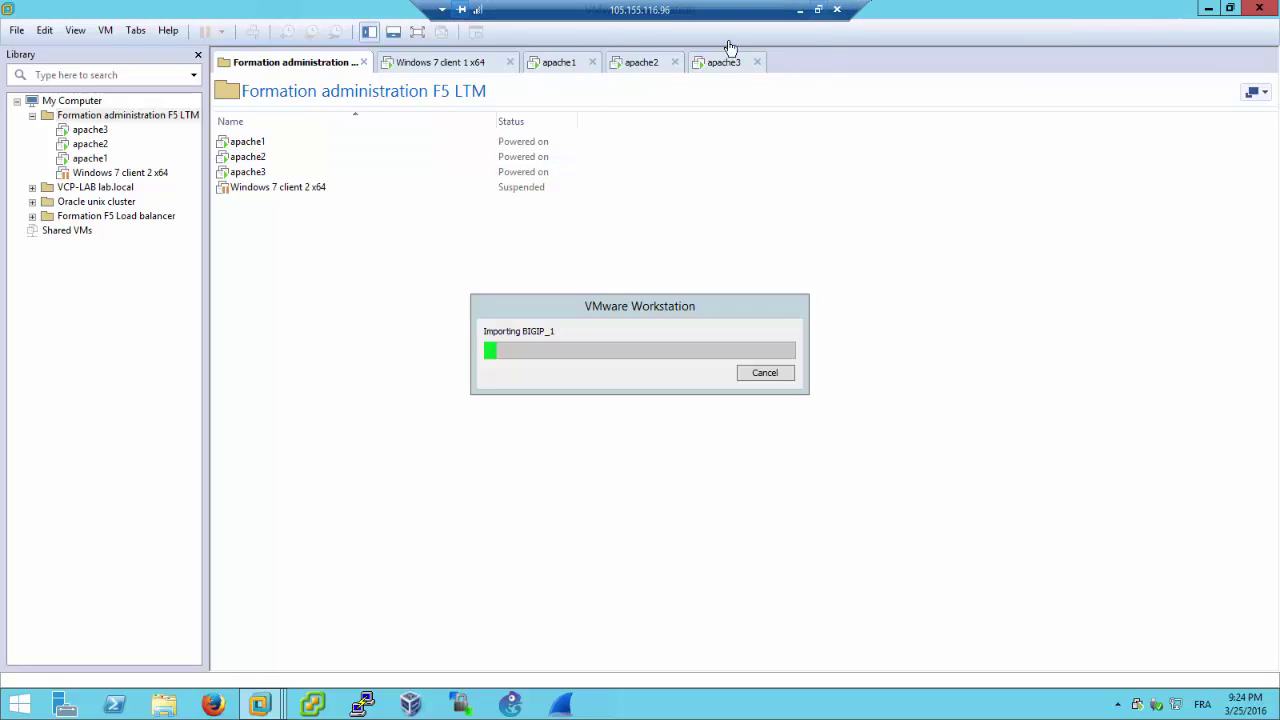
pyautogui.click(798, 10)
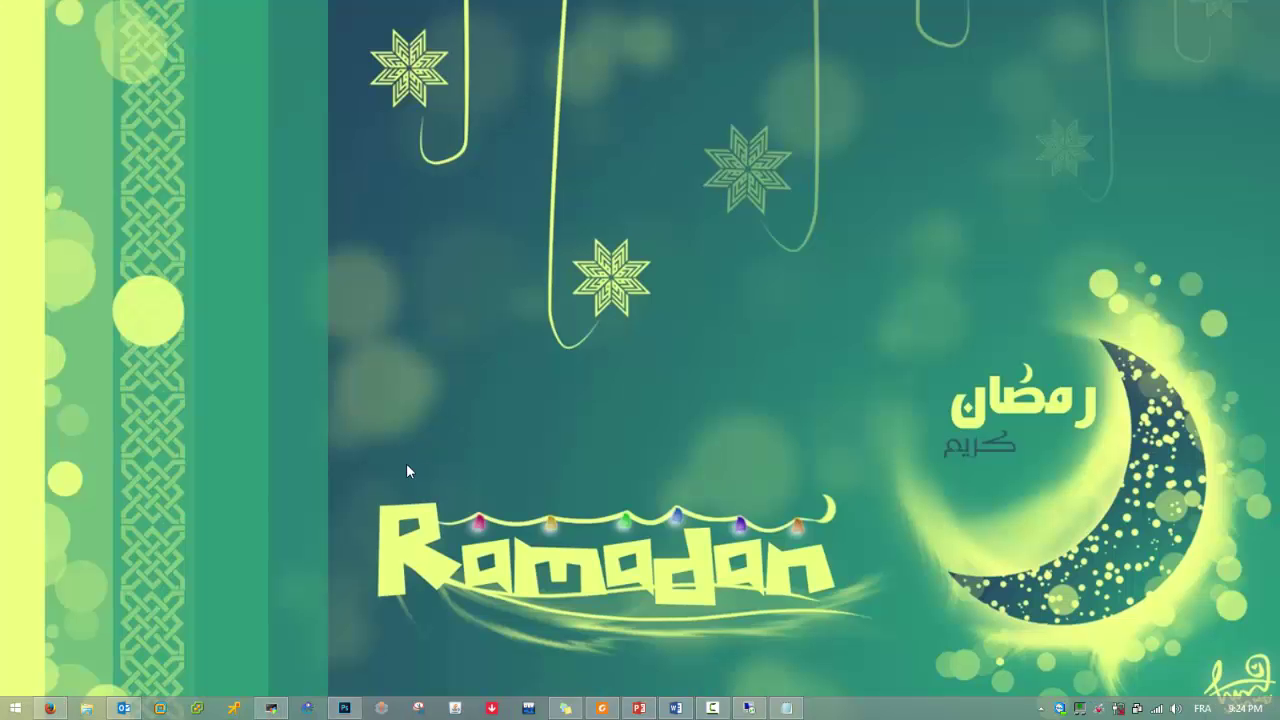
pyautogui.click(52, 707)
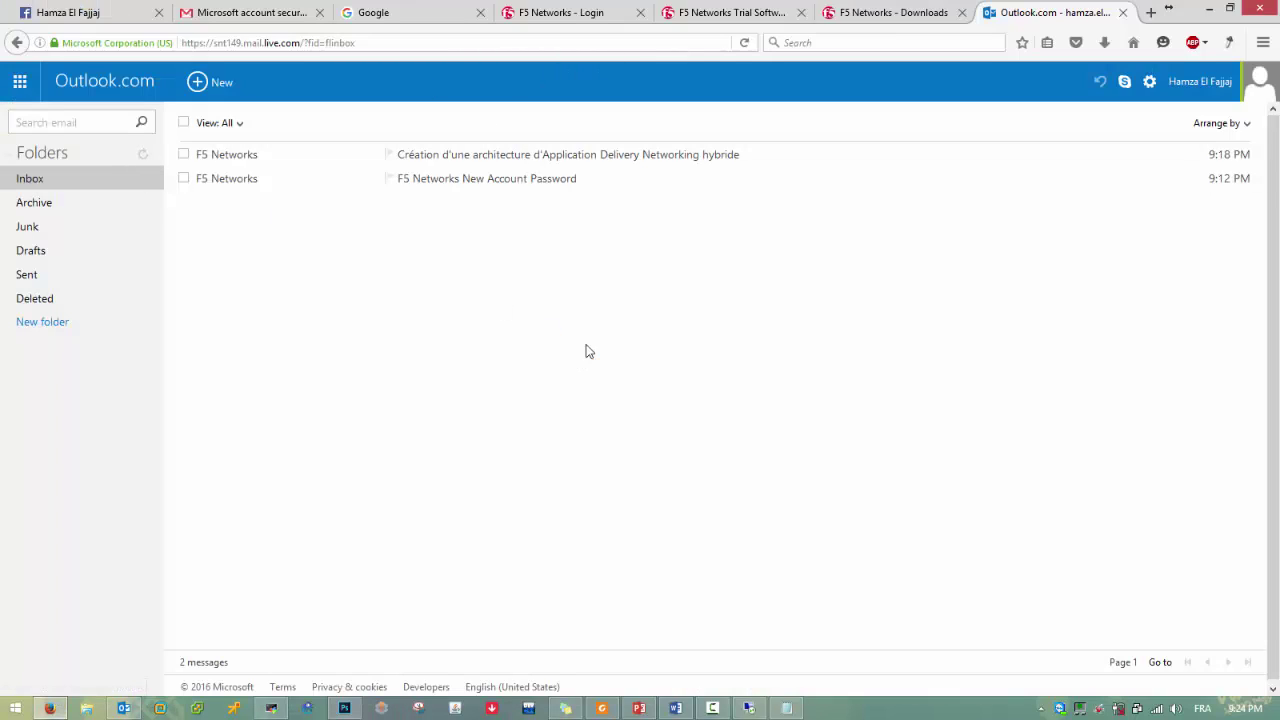
pyautogui.click(1209, 8)
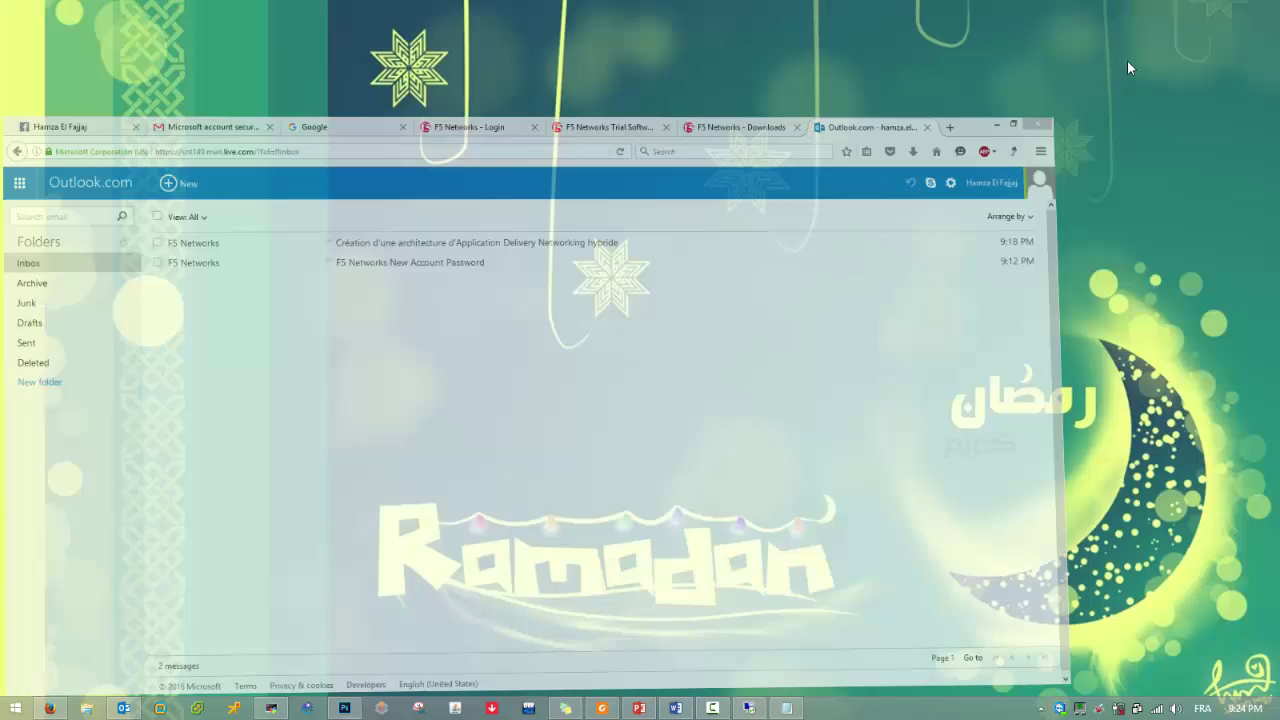
pyautogui.click(749, 708)
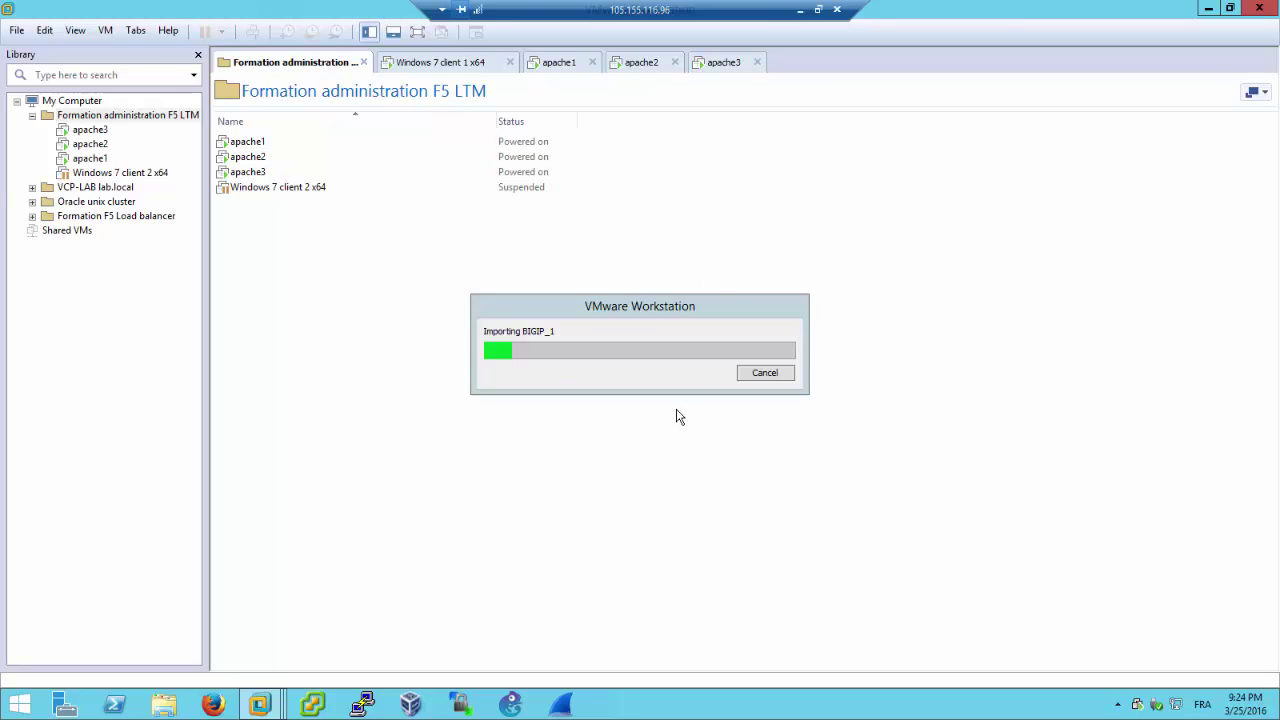
pyautogui.press('F9')
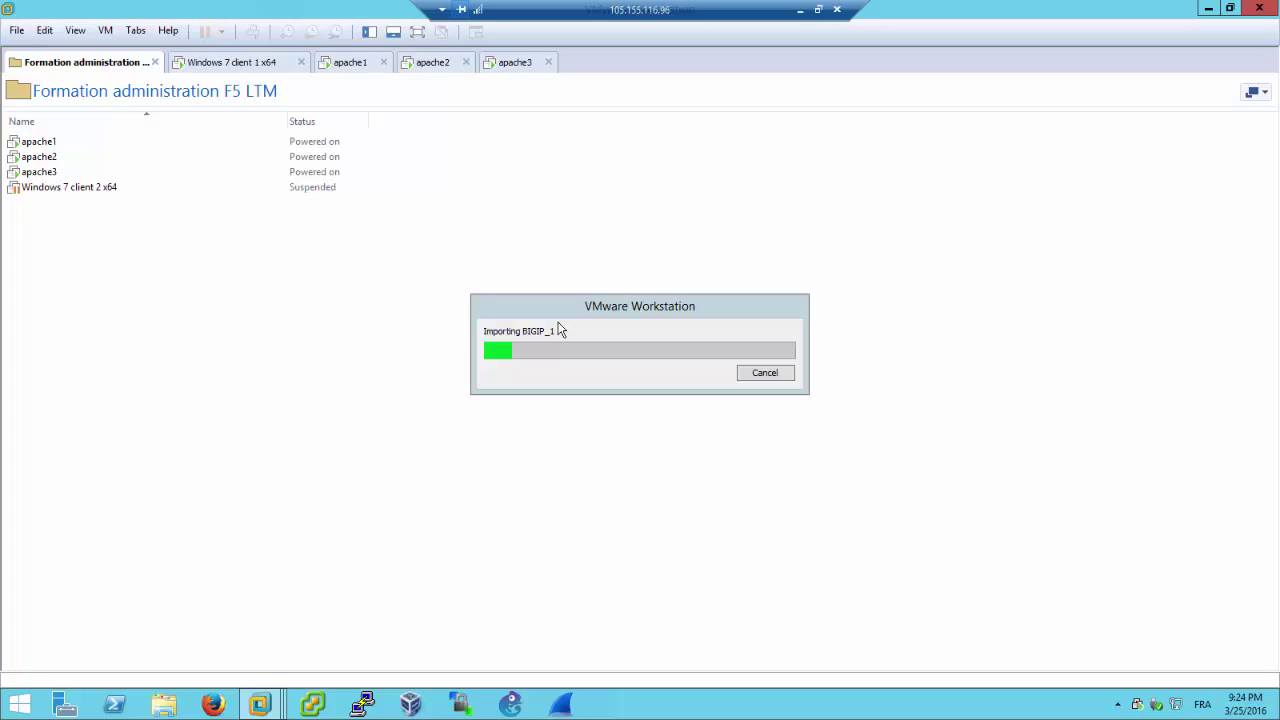
pyautogui.click(800, 9)
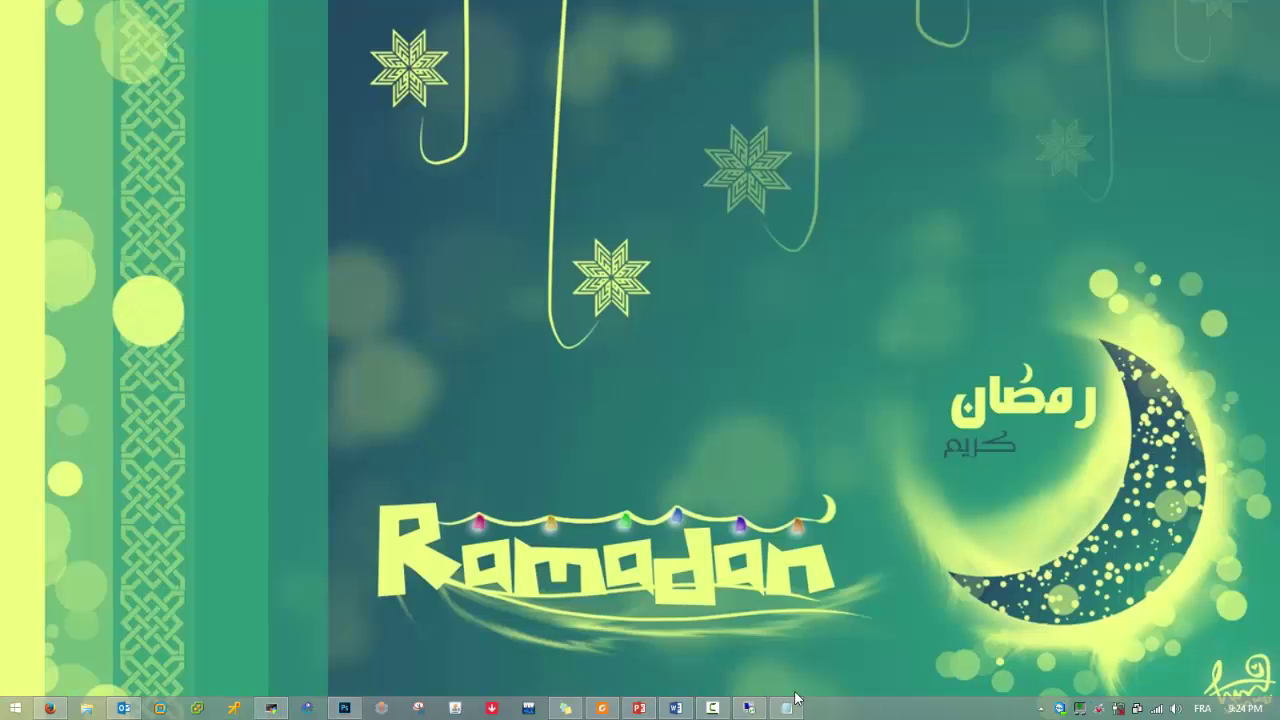
# Step: Dismiss the recorder popup, confirm the F5 trial key email arrived, and return to the remote session
pyautogui.click(708, 710)
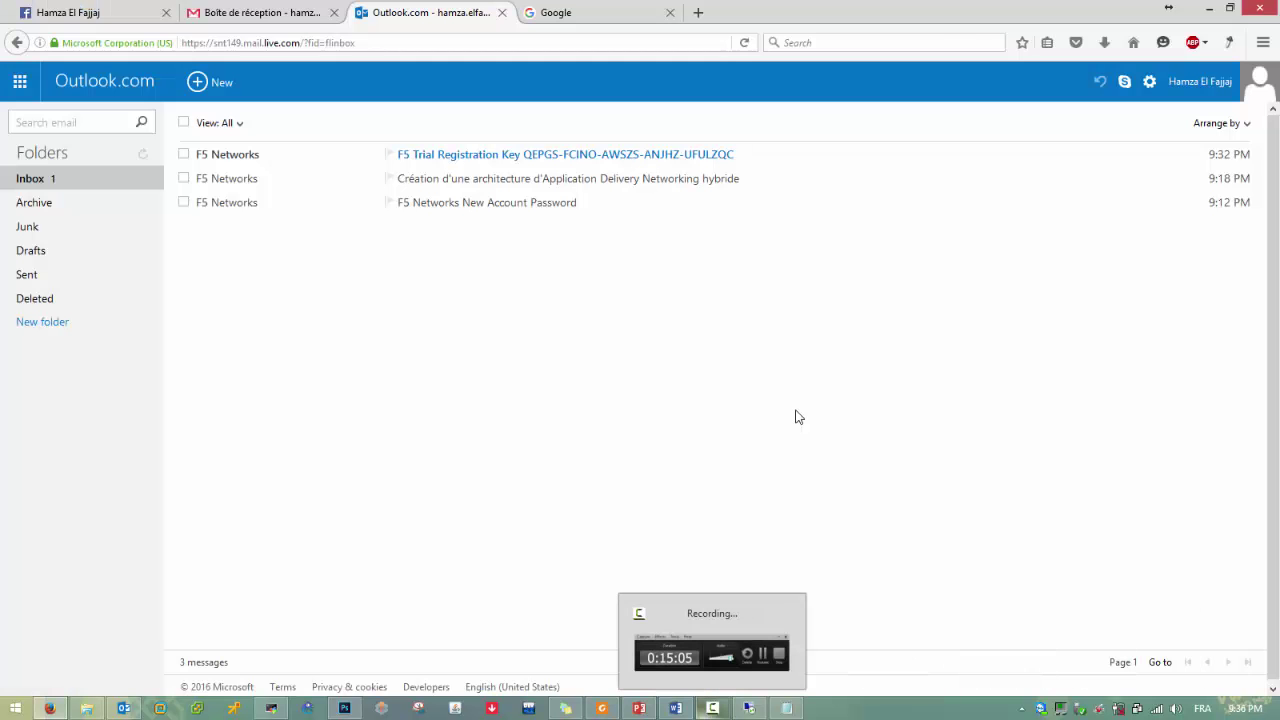
pyautogui.click(783, 610)
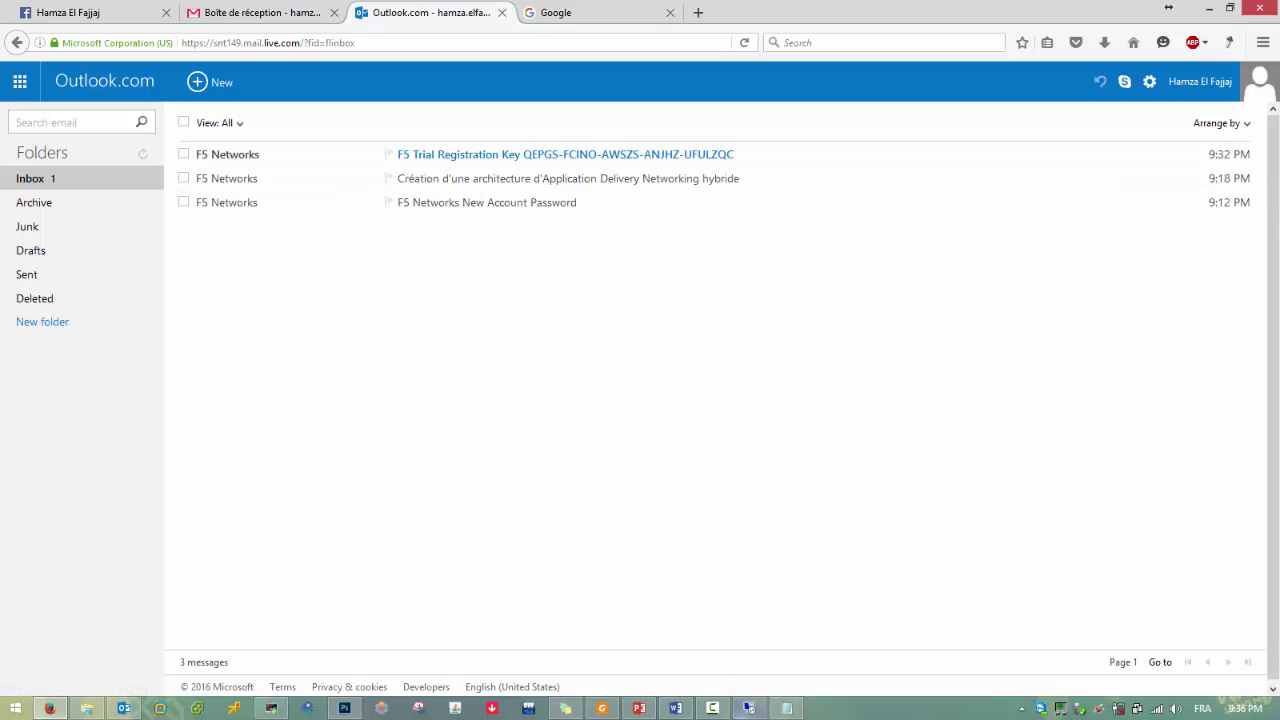
pyautogui.click(745, 710)
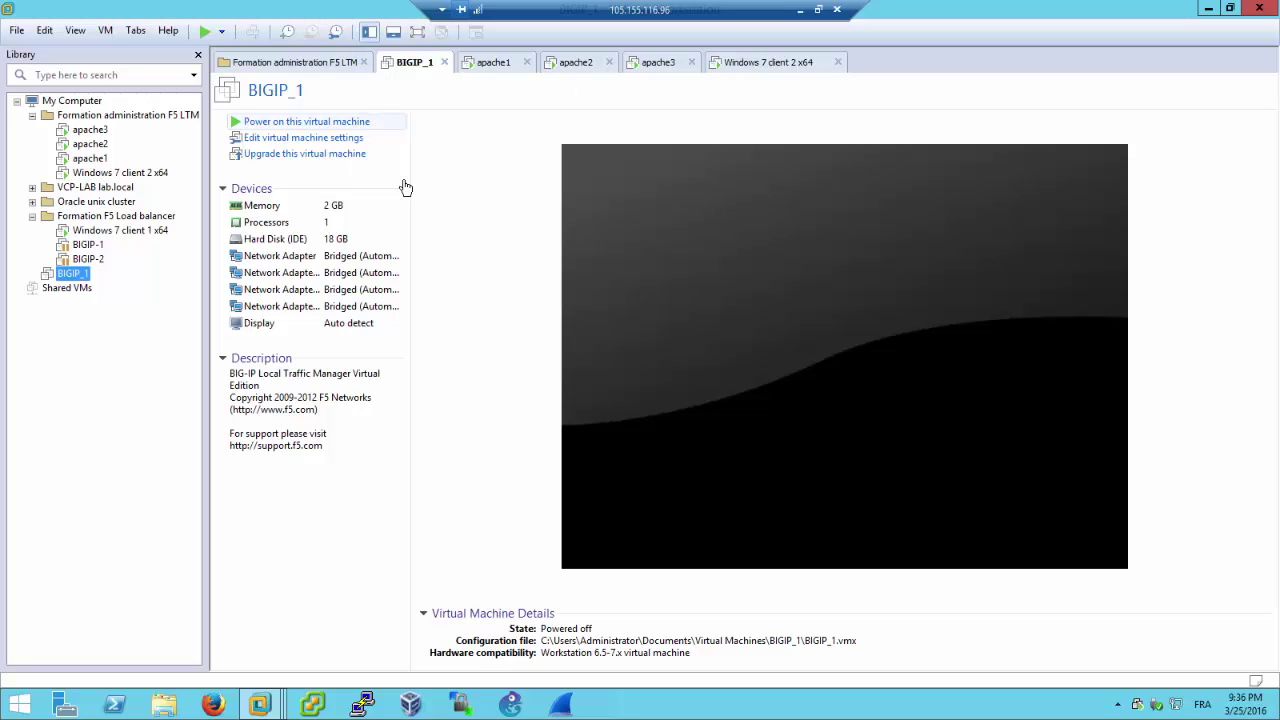
# Step: Open BIGIP_1's virtual machine settings and review its memory, processor and hard disk
pyautogui.click(362, 138)
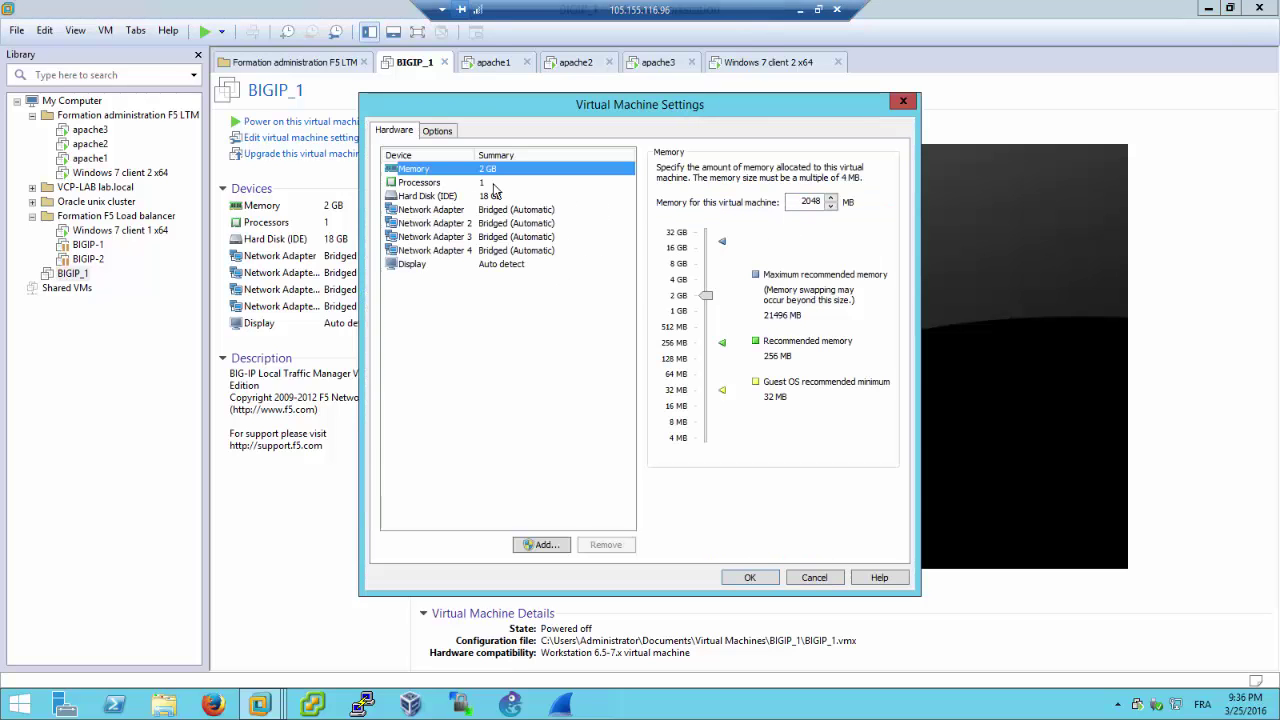
pyautogui.press('Tab')
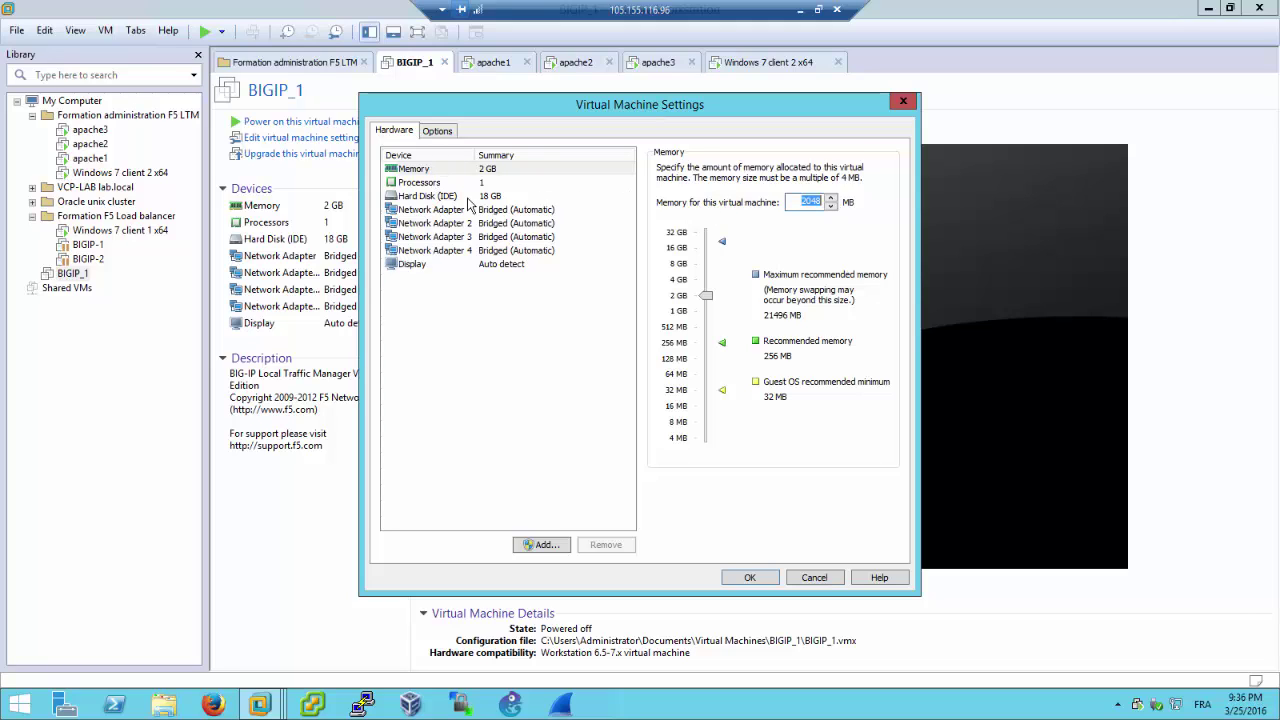
pyautogui.click(495, 183)
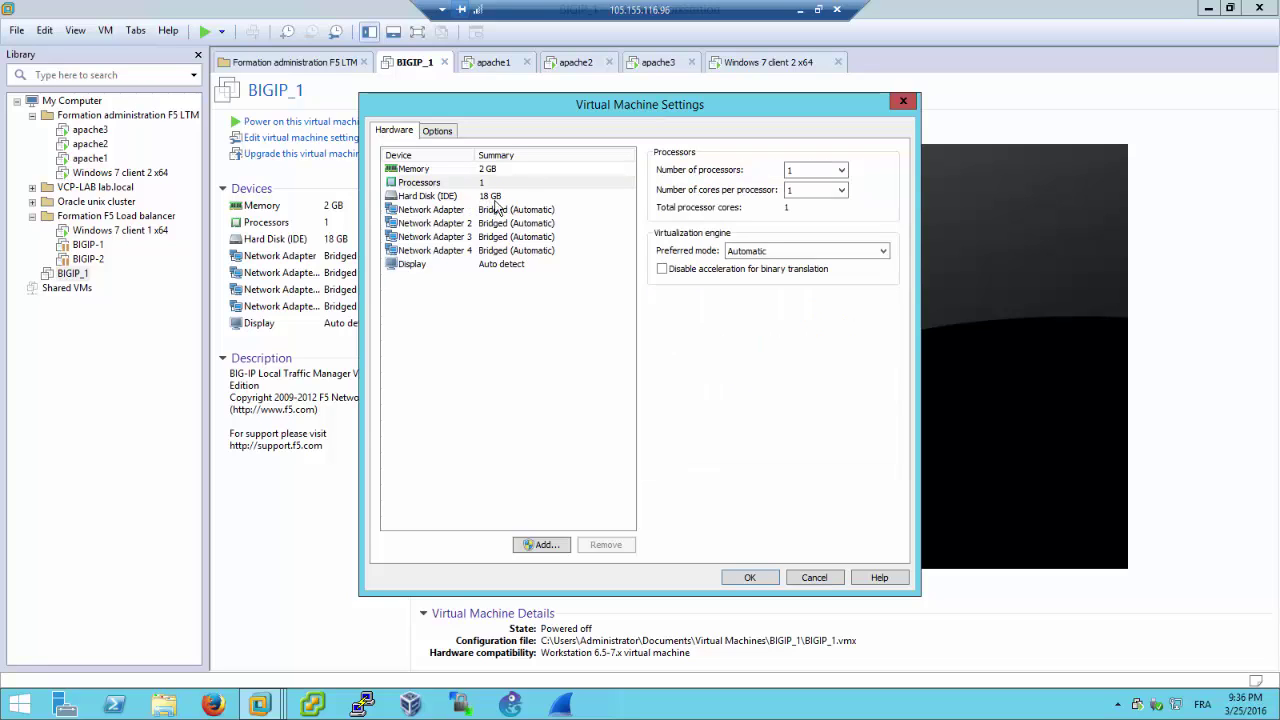
pyautogui.click(538, 197)
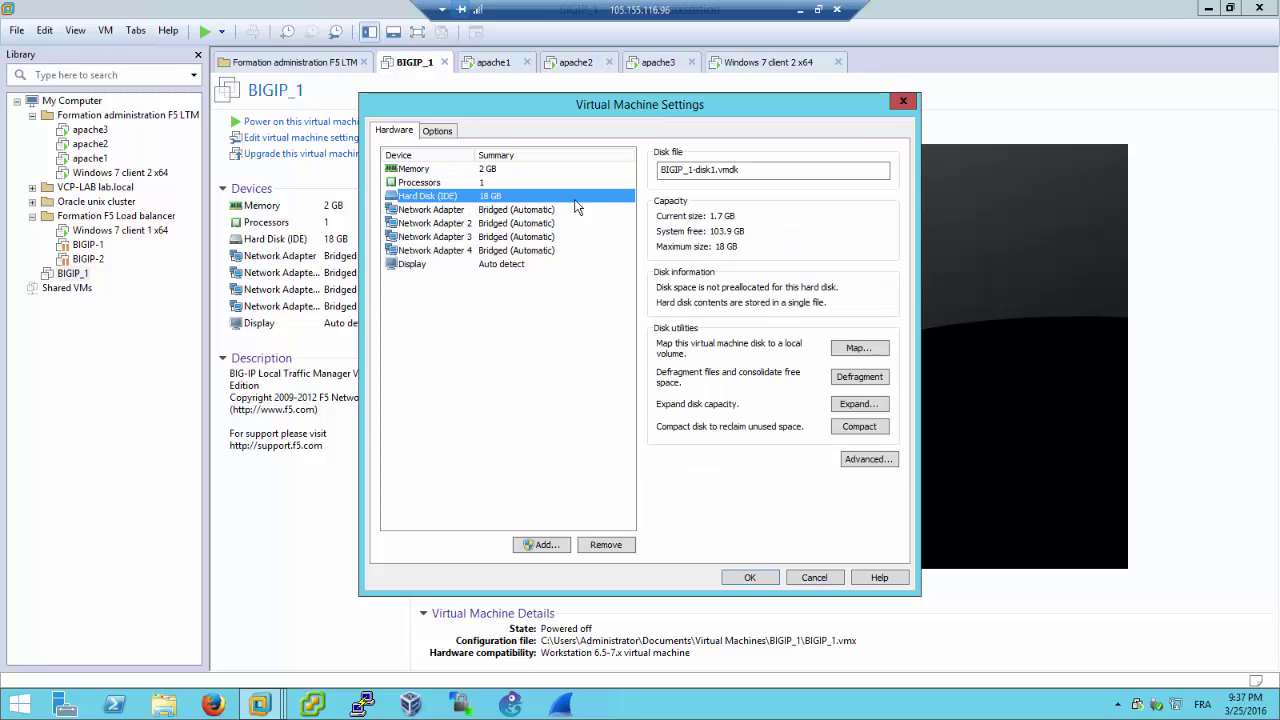
# Step: Inspect the four network adapters, all Bridged (Automatic), ending on Network Adapter 4
pyautogui.click(462, 211)
pyautogui.click(468, 226)
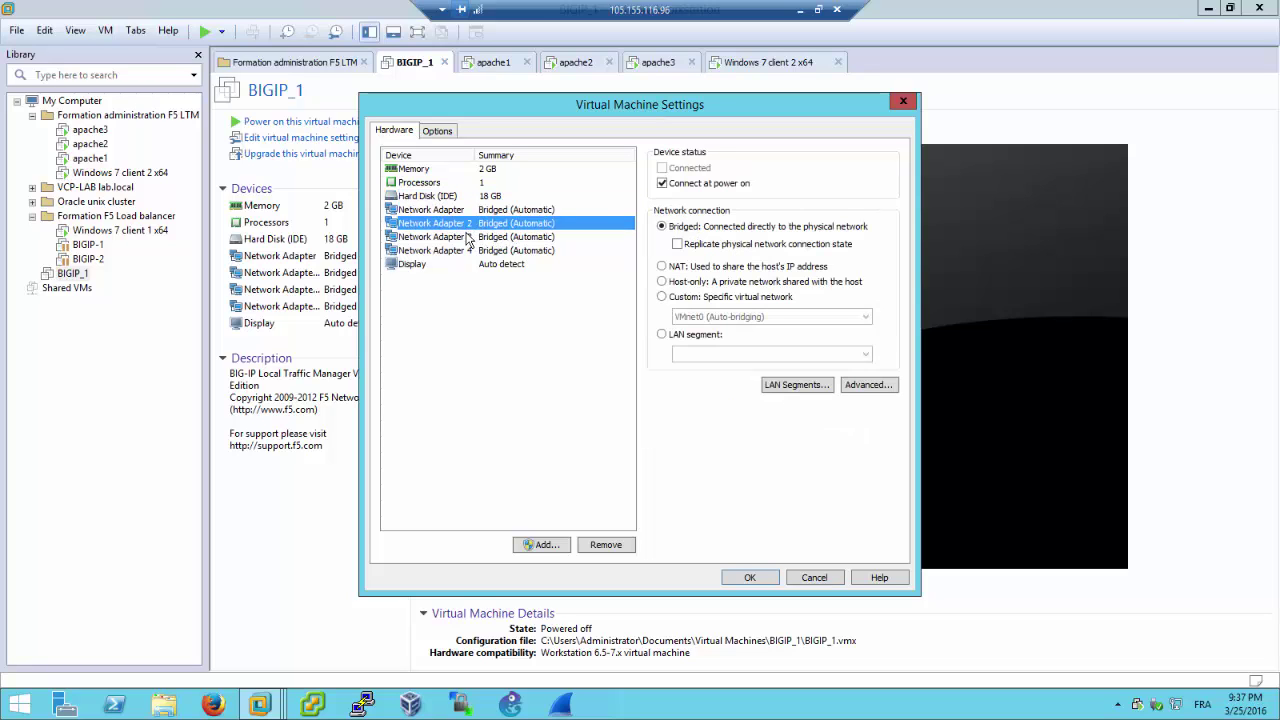
pyautogui.click(466, 238)
pyautogui.click(482, 211)
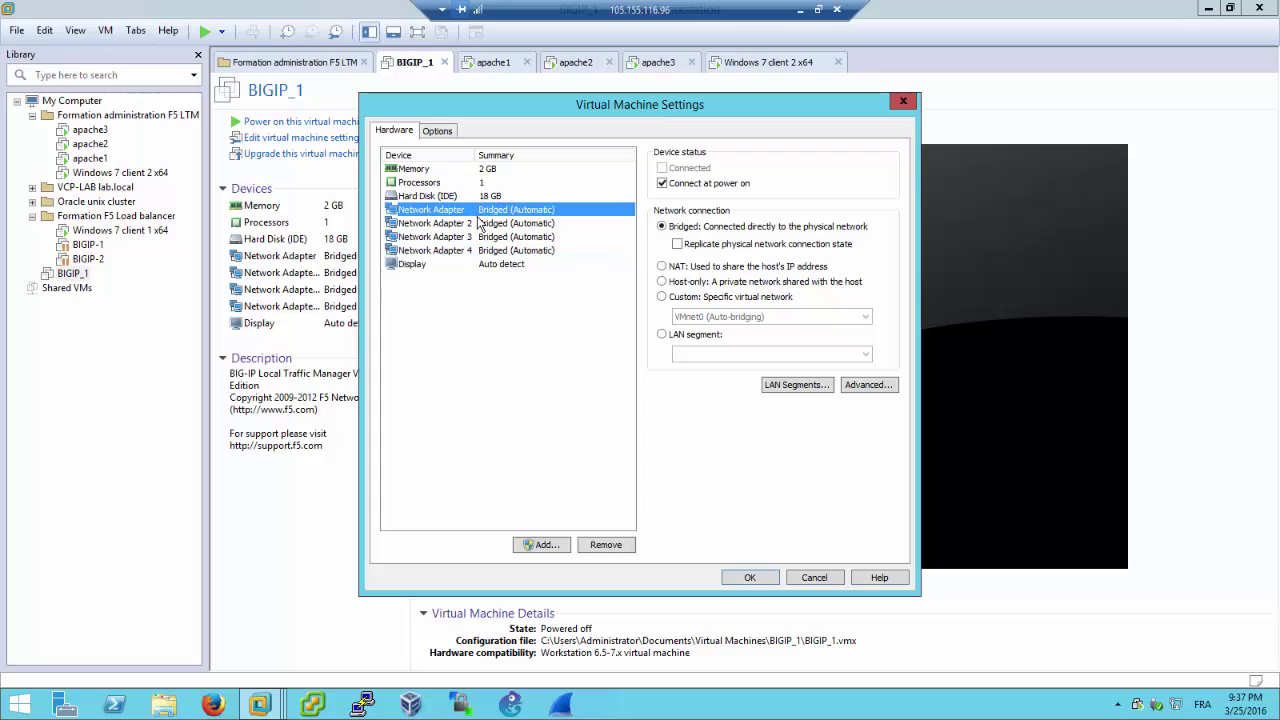
pyautogui.click(478, 225)
pyautogui.click(477, 237)
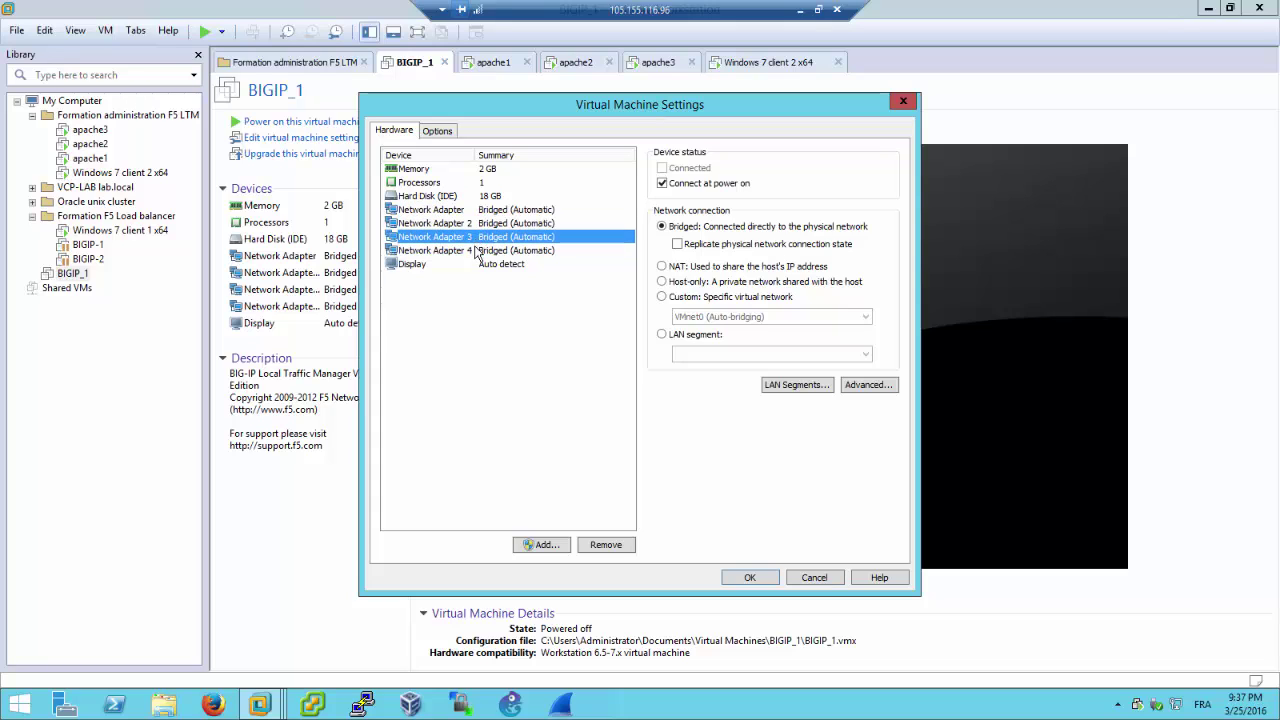
pyautogui.click(480, 250)
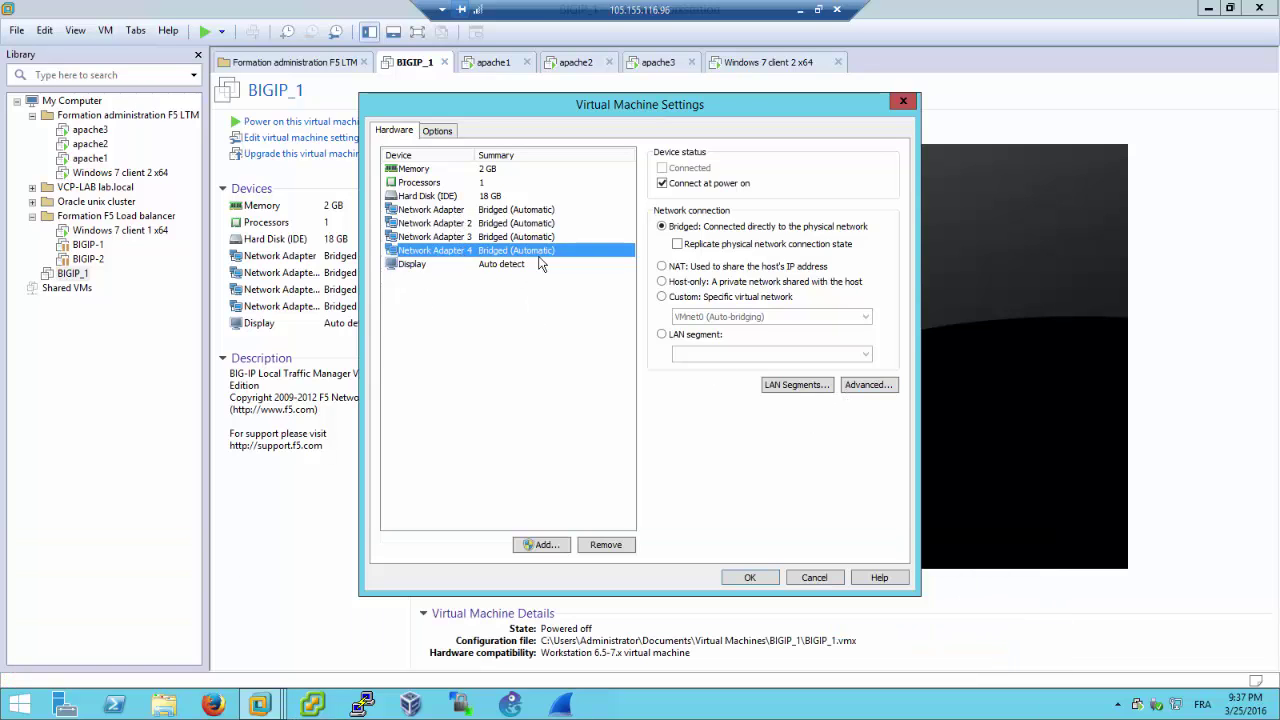
# Step: Remove Network Adapter 4 from BIGIP_1 and recheck the remaining three adapters' settings
pyautogui.click(598, 545)
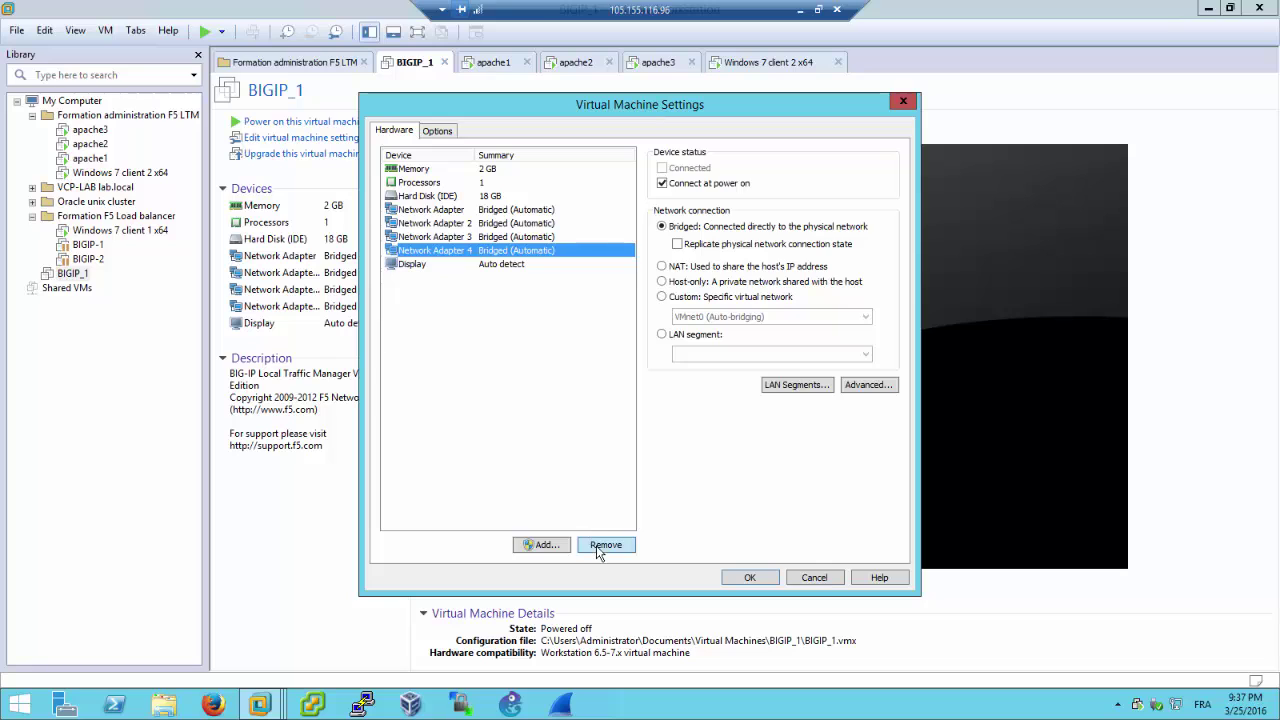
pyautogui.click(486, 211)
pyautogui.click(483, 226)
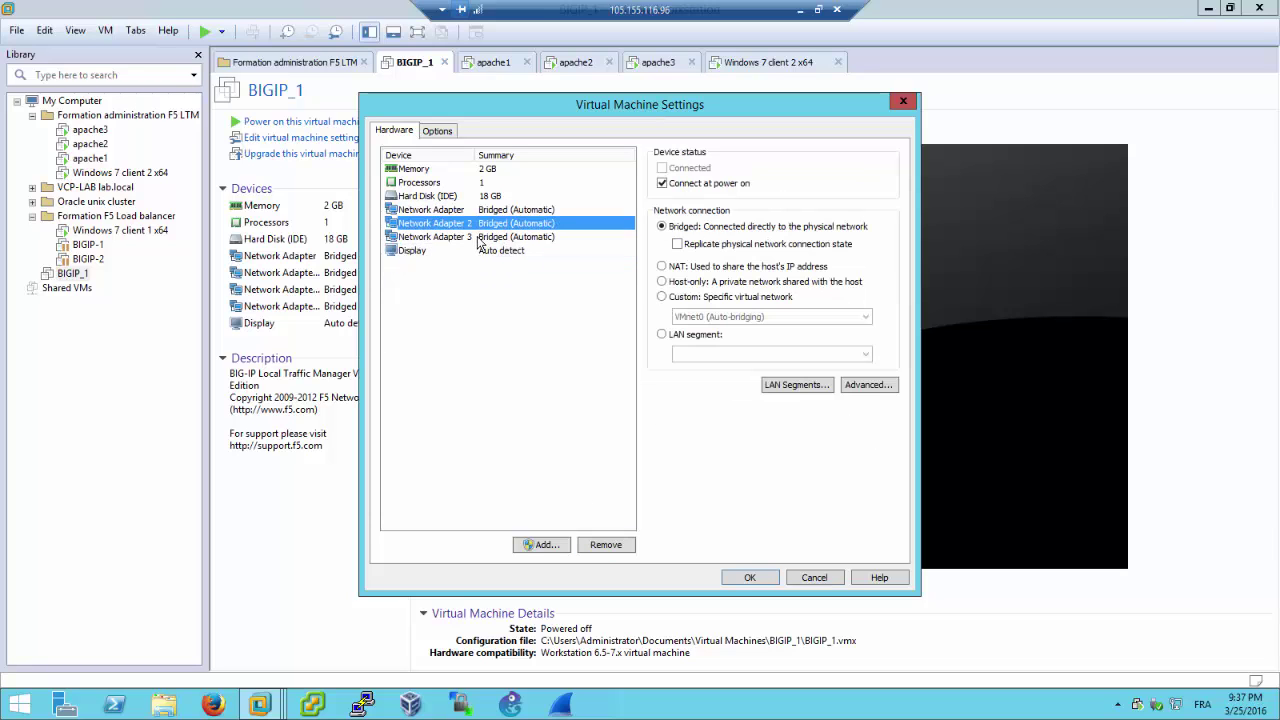
pyautogui.click(483, 238)
pyautogui.click(485, 223)
pyautogui.click(418, 210)
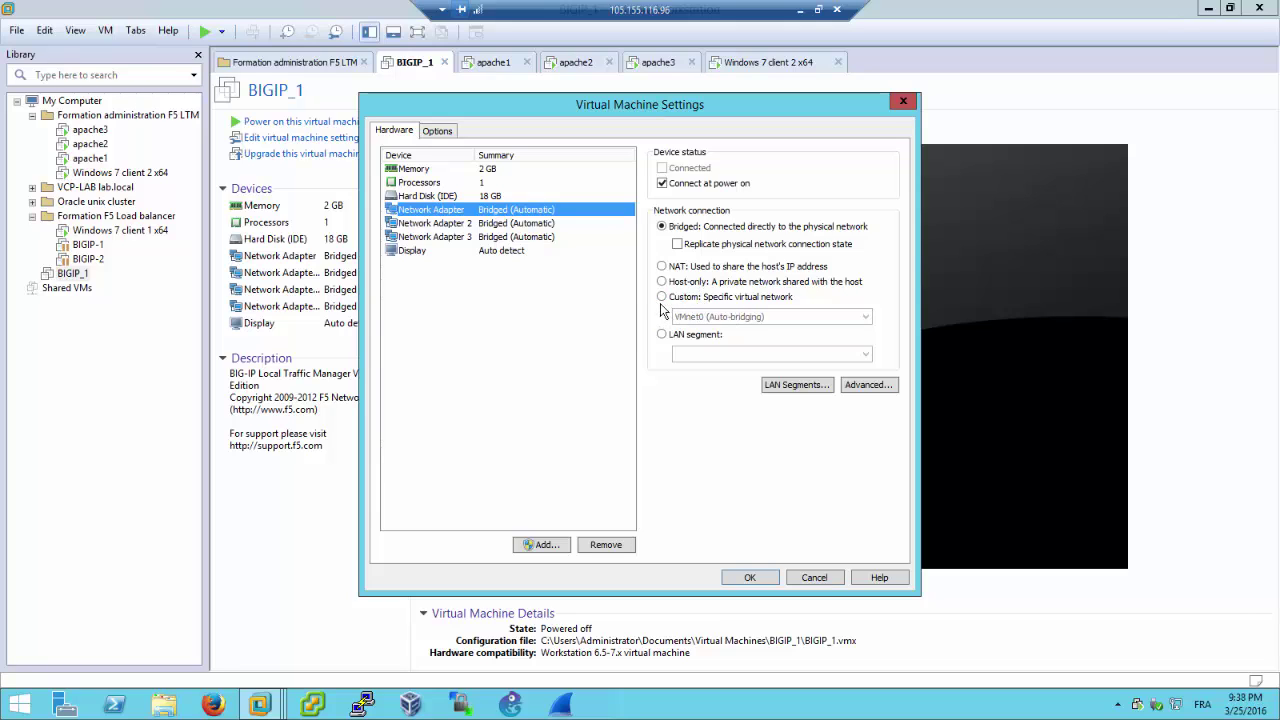
# Step: Set Network Adapter 1 to Custom VMnet0 and confirm adapters 2 and 3 stay Bridged (Automatic)
pyautogui.click(662, 297)
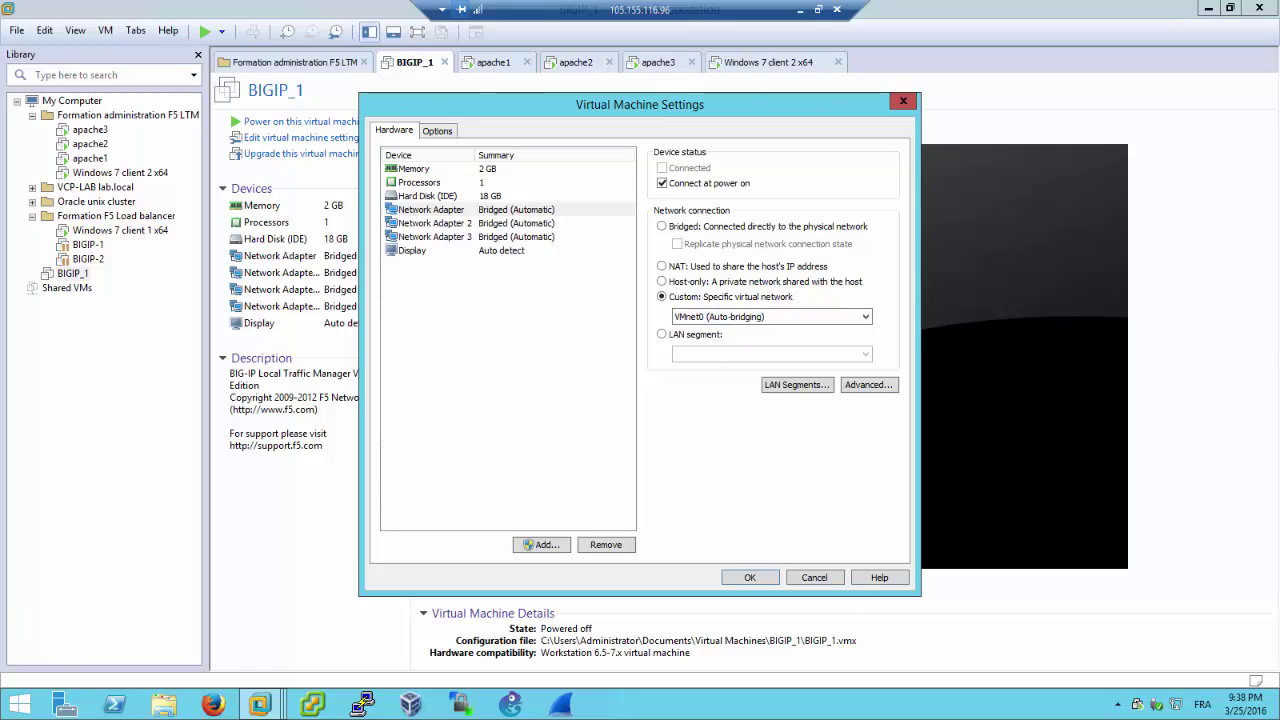
pyautogui.click(443, 224)
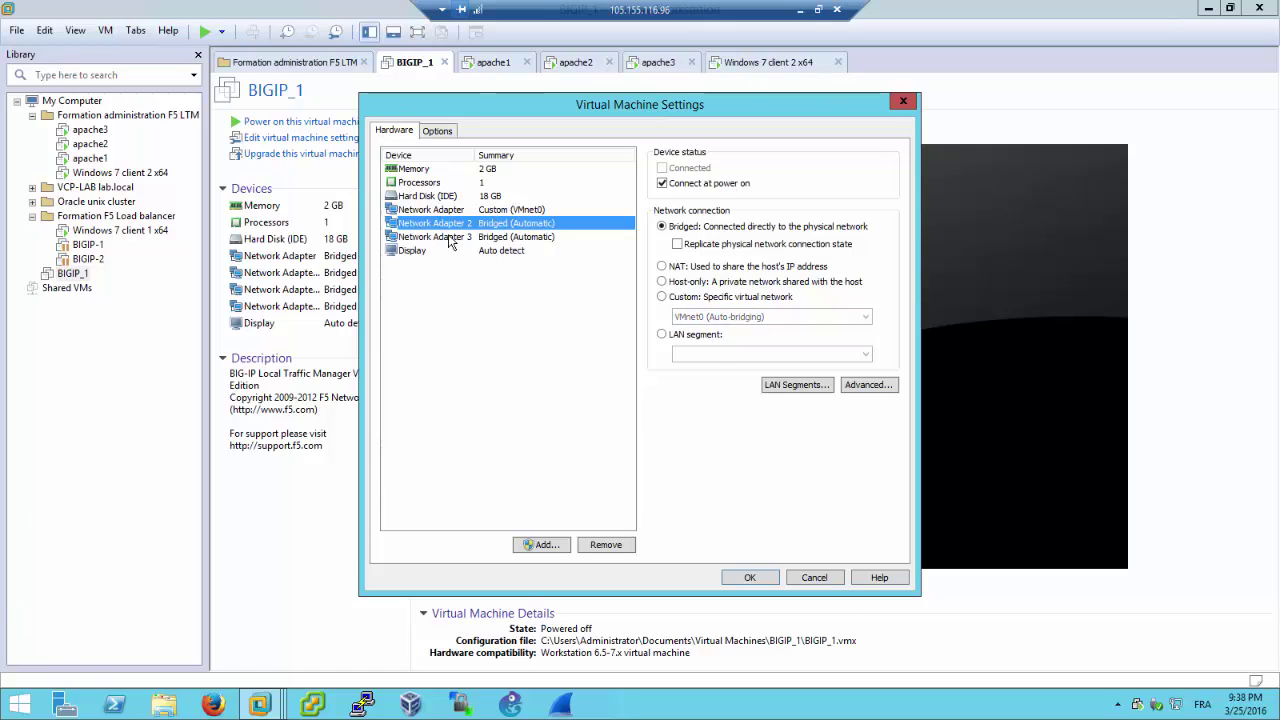
pyautogui.click(459, 244)
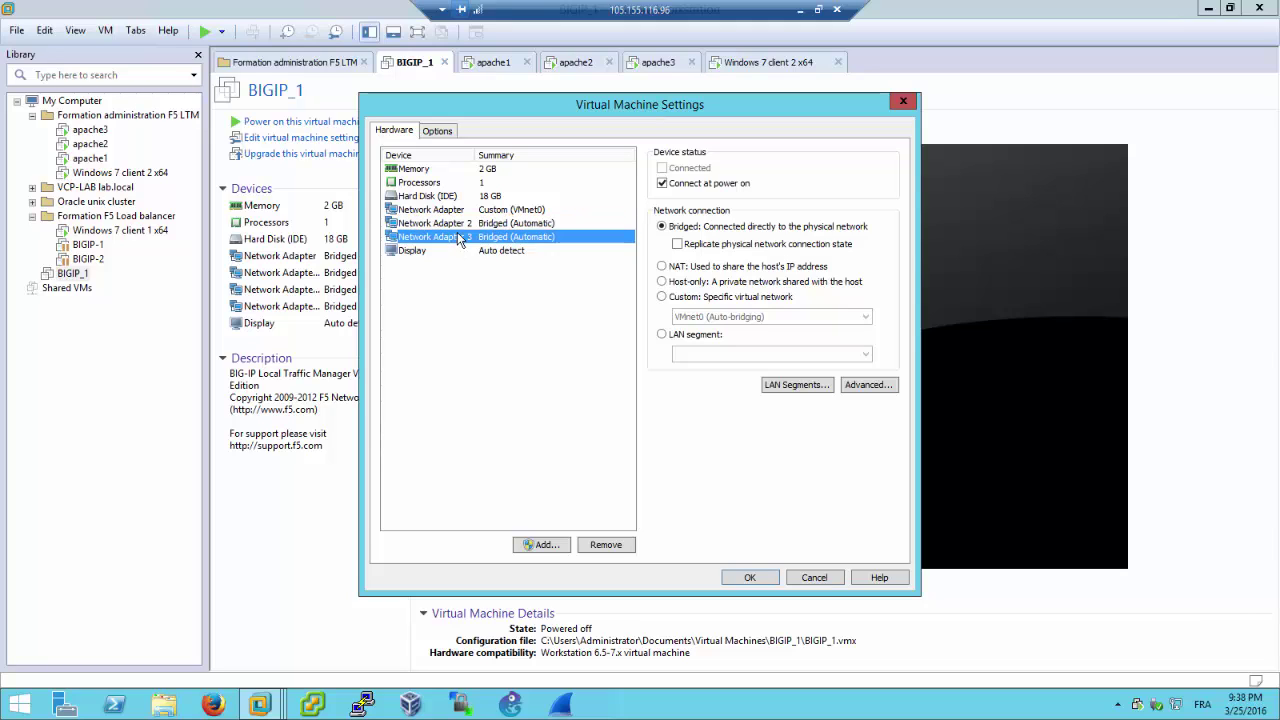
pyautogui.click(462, 228)
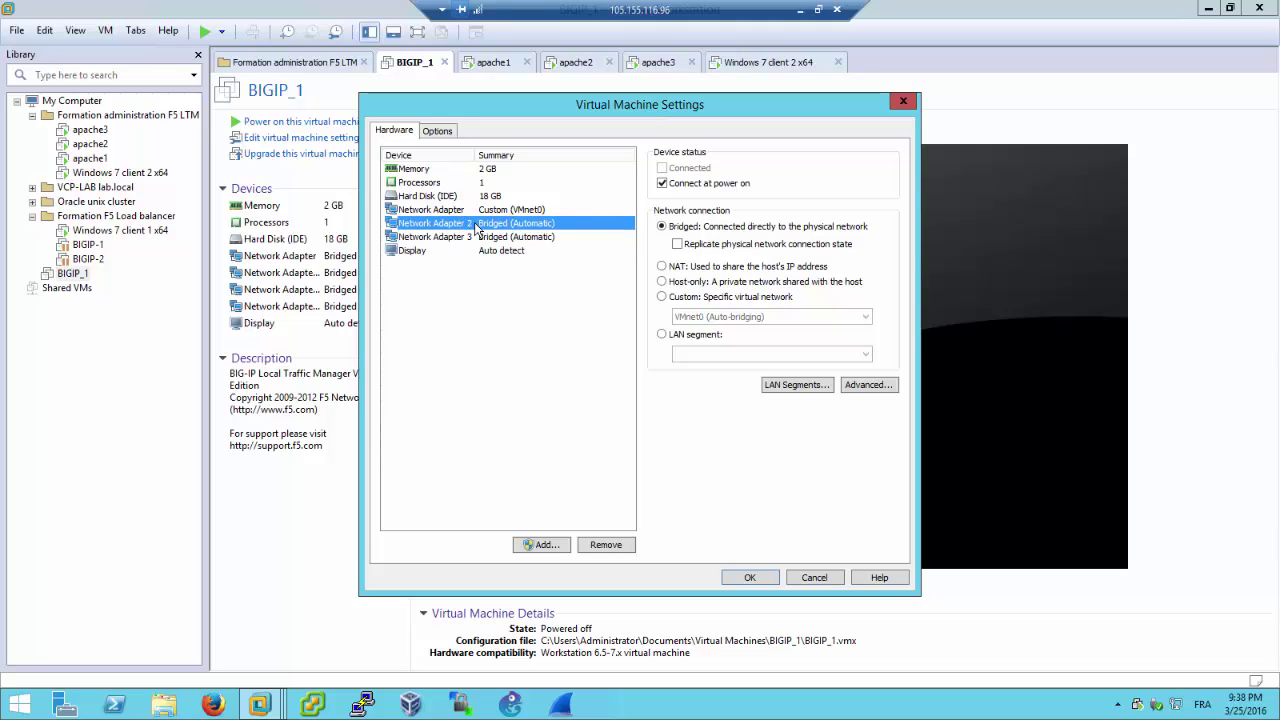
pyautogui.click(443, 242)
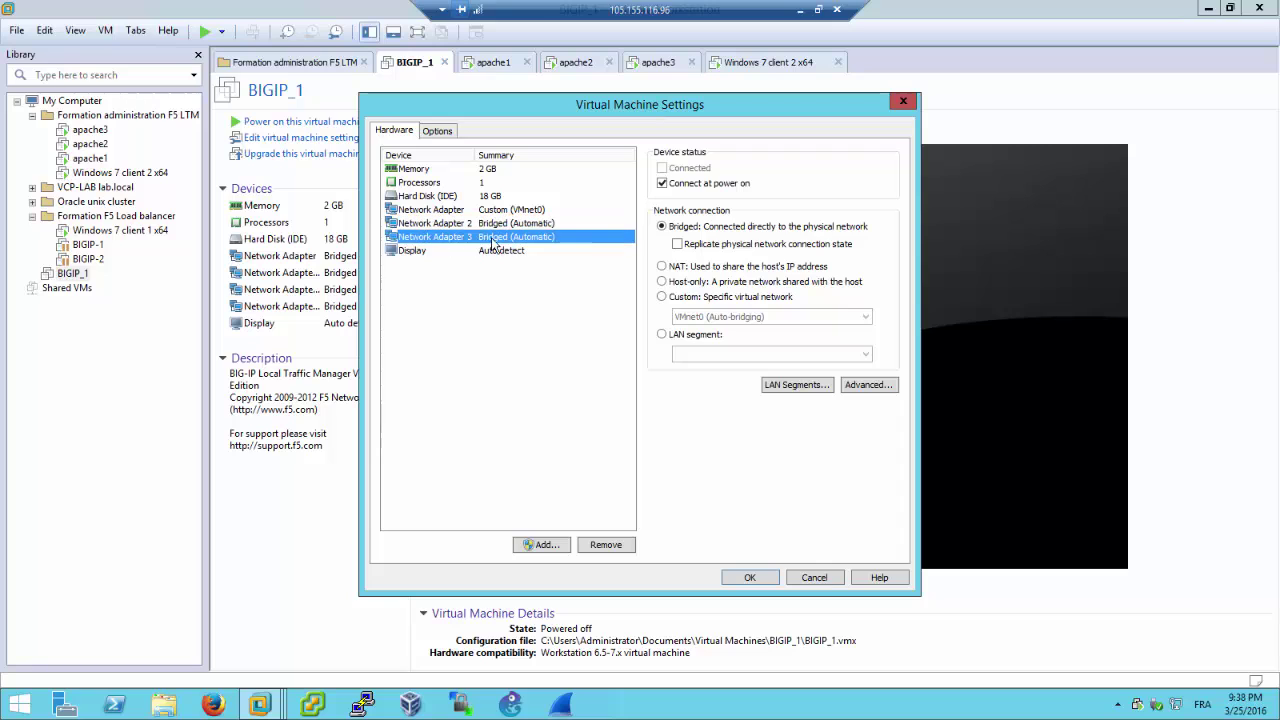
pyautogui.click(460, 226)
pyautogui.click(465, 240)
pyautogui.click(462, 226)
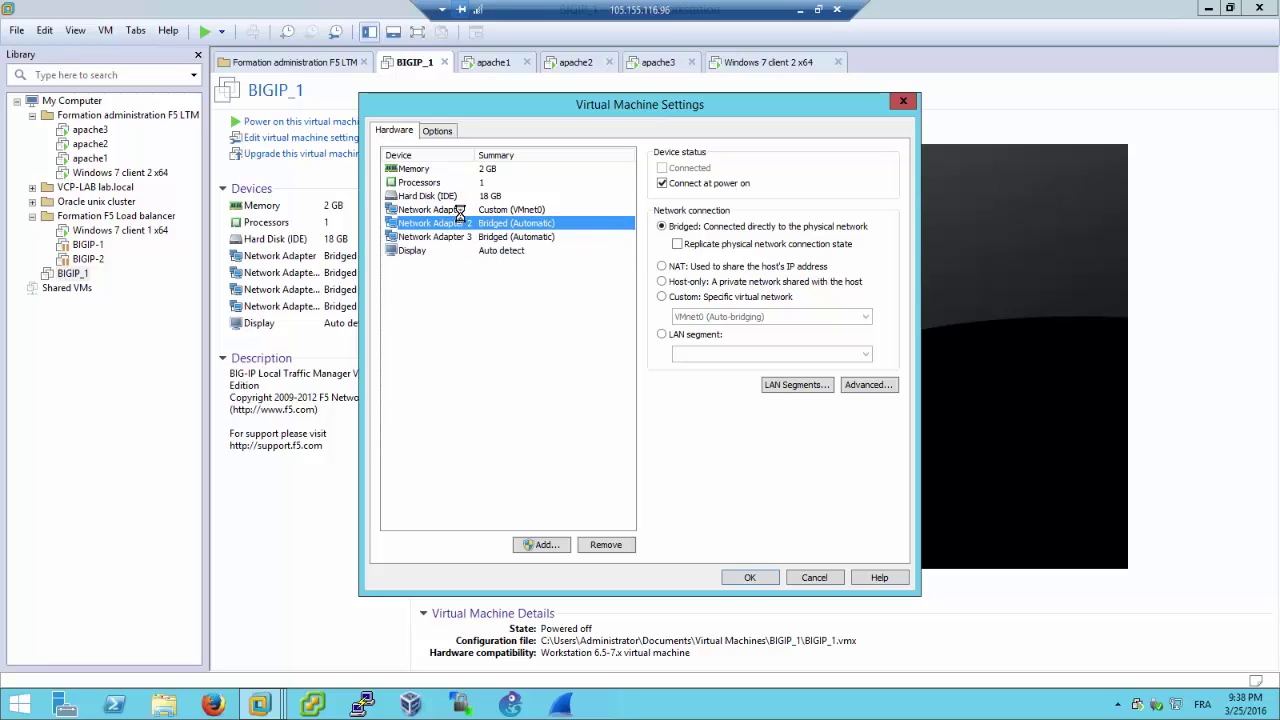
pyautogui.click(463, 212)
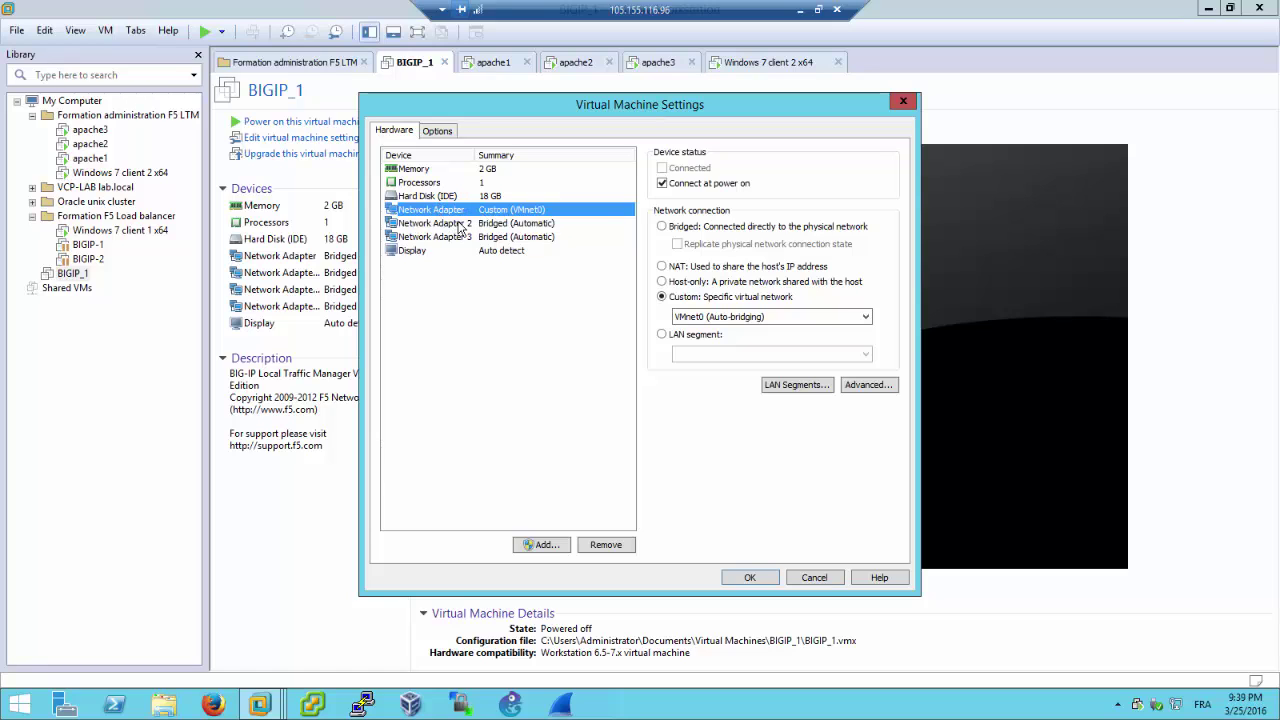
# Step: Save the adapter settings, power on BIGIP_1, and open the local F5 Trial Registration Key email
pyautogui.click(752, 578)
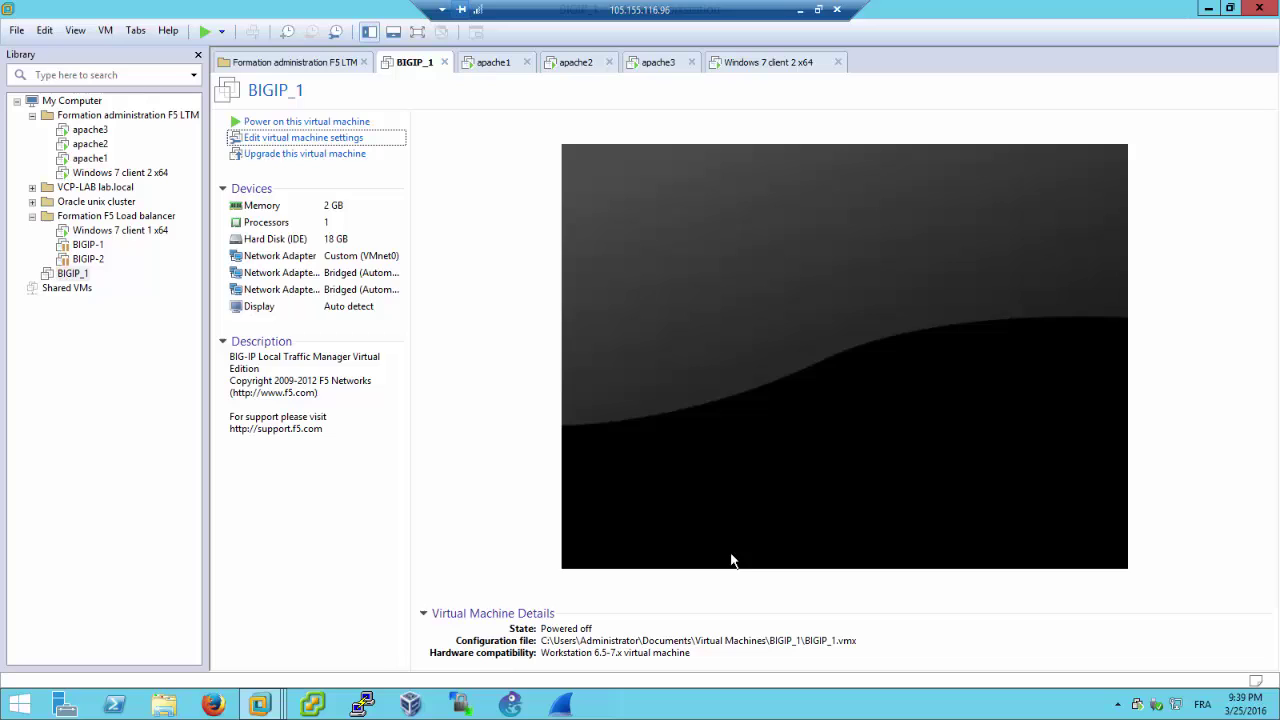
pyautogui.click(355, 121)
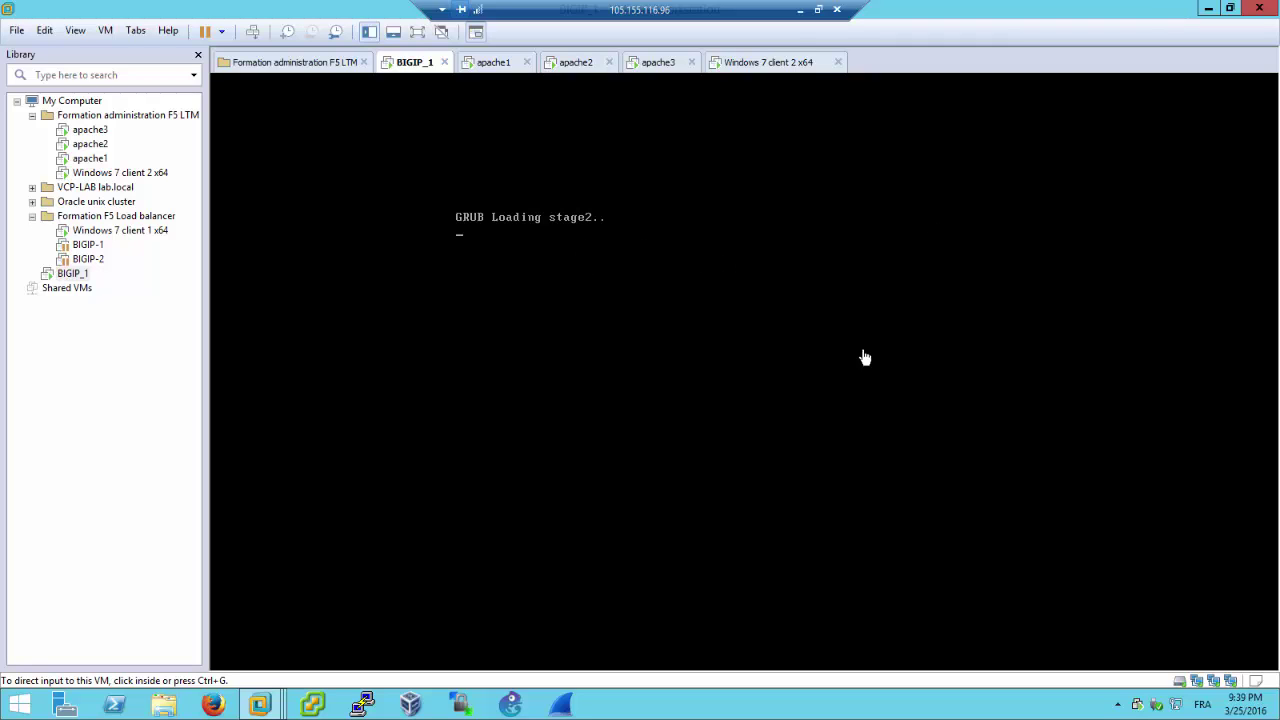
pyautogui.click(800, 14)
pyautogui.click(323, 160)
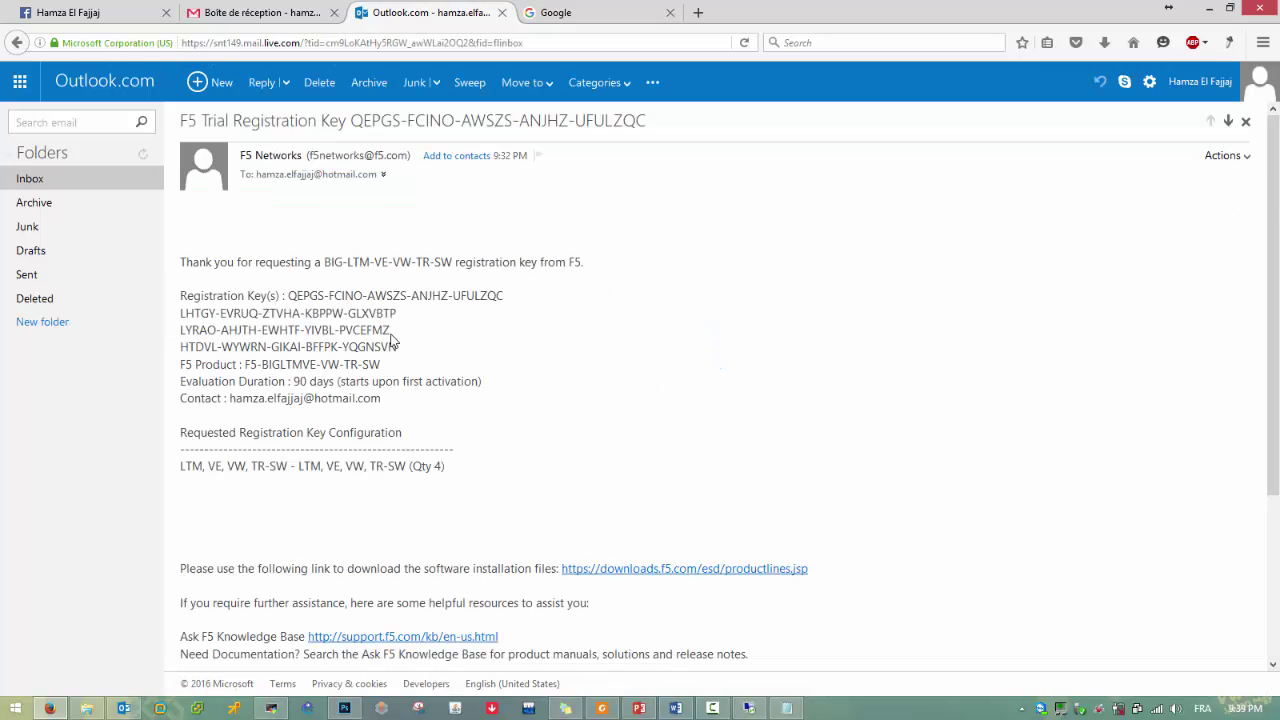
# Step: Copy the first F5 registration key from the email and go back to the remote session
pyautogui.moveTo(398, 346); pyautogui.dragTo(182, 348)
pyautogui.moveTo(408, 332); pyautogui.dragTo(325, 330)
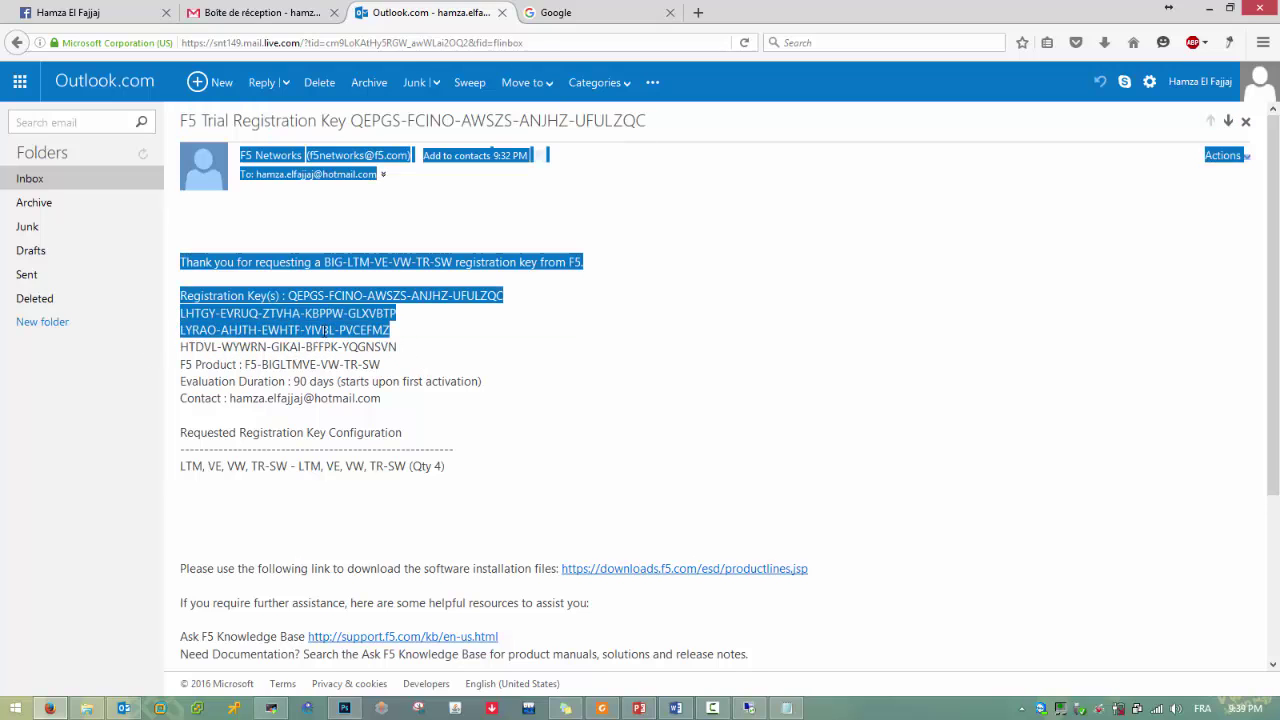
pyautogui.click(391, 309)
pyautogui.moveTo(500, 297); pyautogui.dragTo(287, 296)
pyautogui.hotkey('ctrl', 'c')
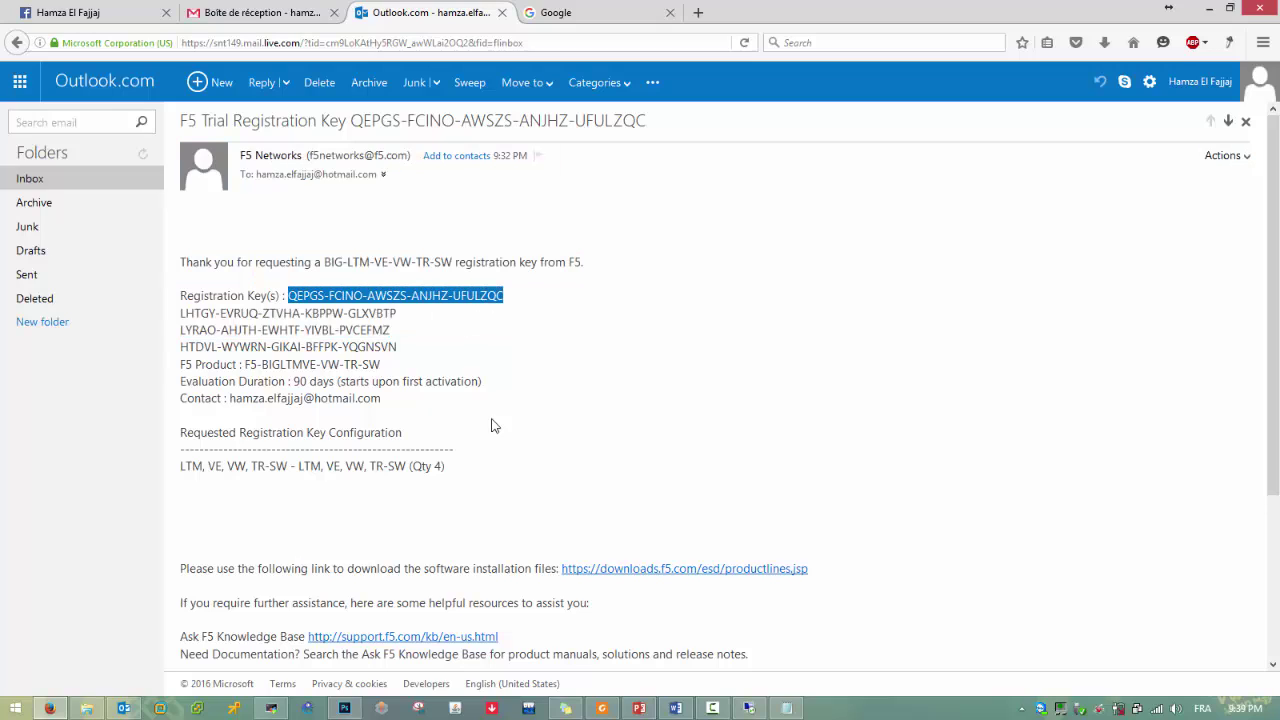
pyautogui.rightClick(467, 298)
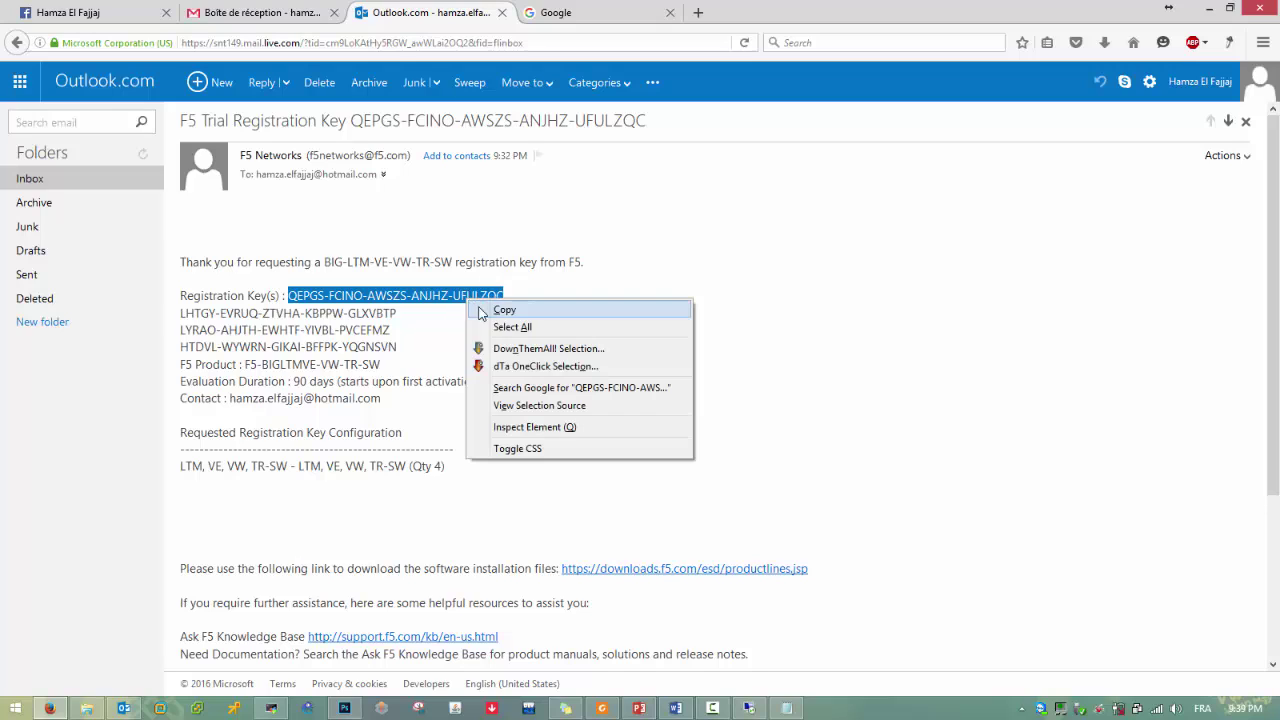
pyautogui.click(480, 313)
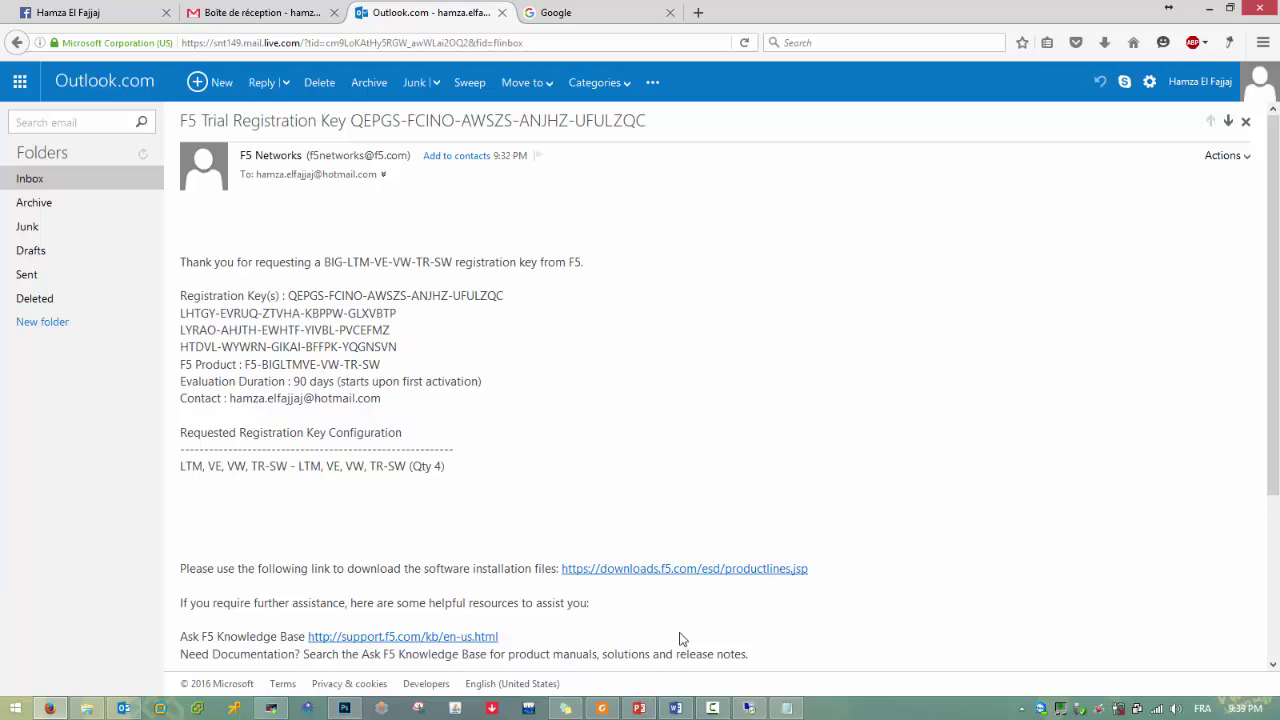
pyautogui.click(749, 708)
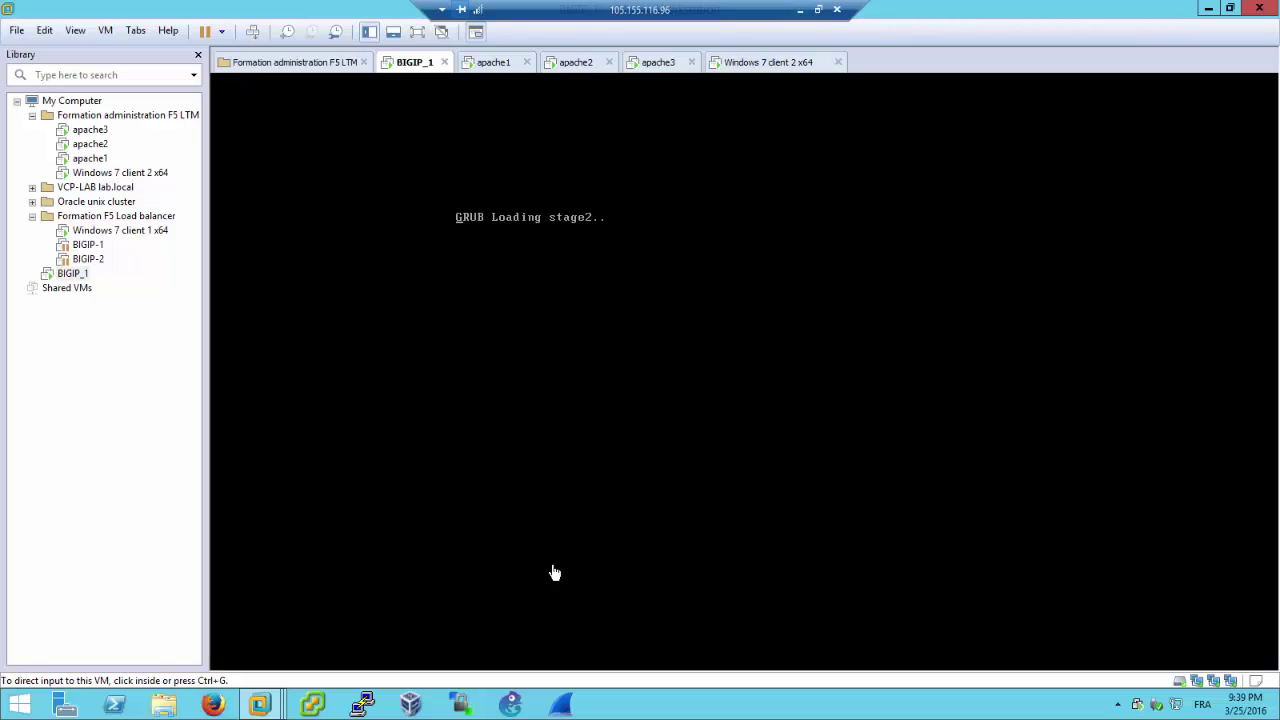
# Step: Launch Notepad through the Run prompt and paste the copied registration key
pyautogui.click(669, 711)
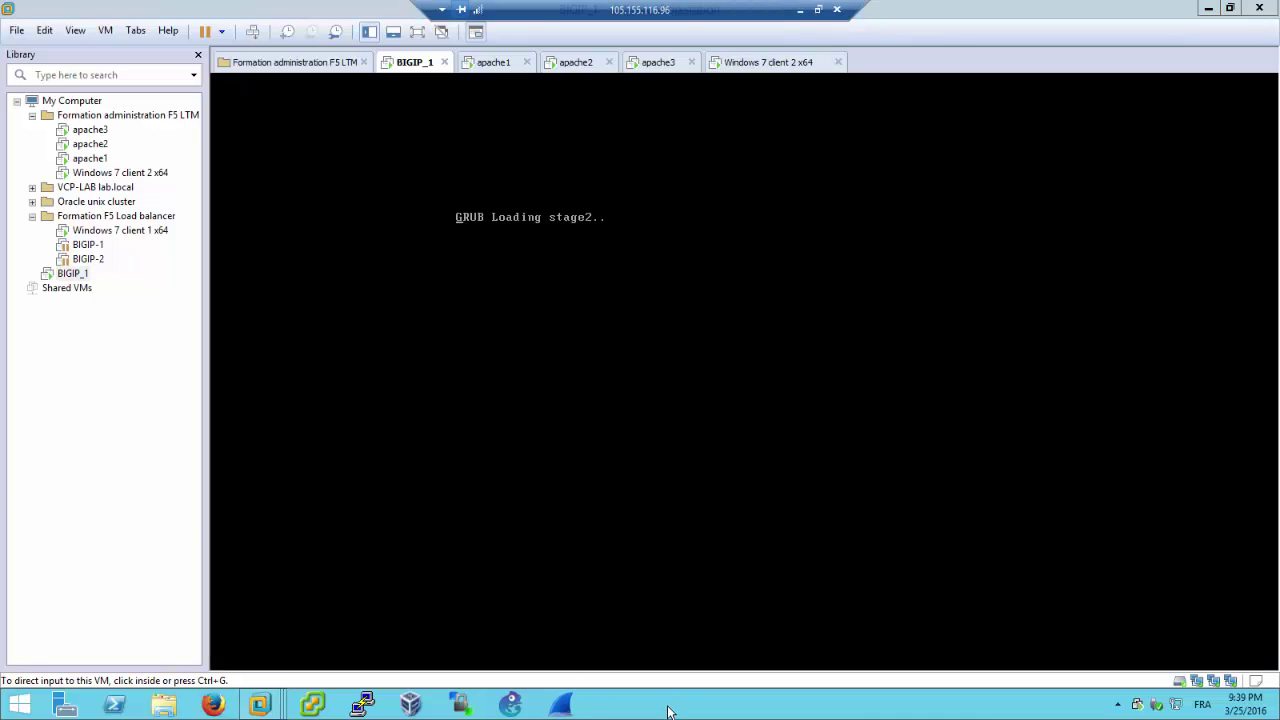
pyautogui.press('super+r')
pyautogui.write('nc')
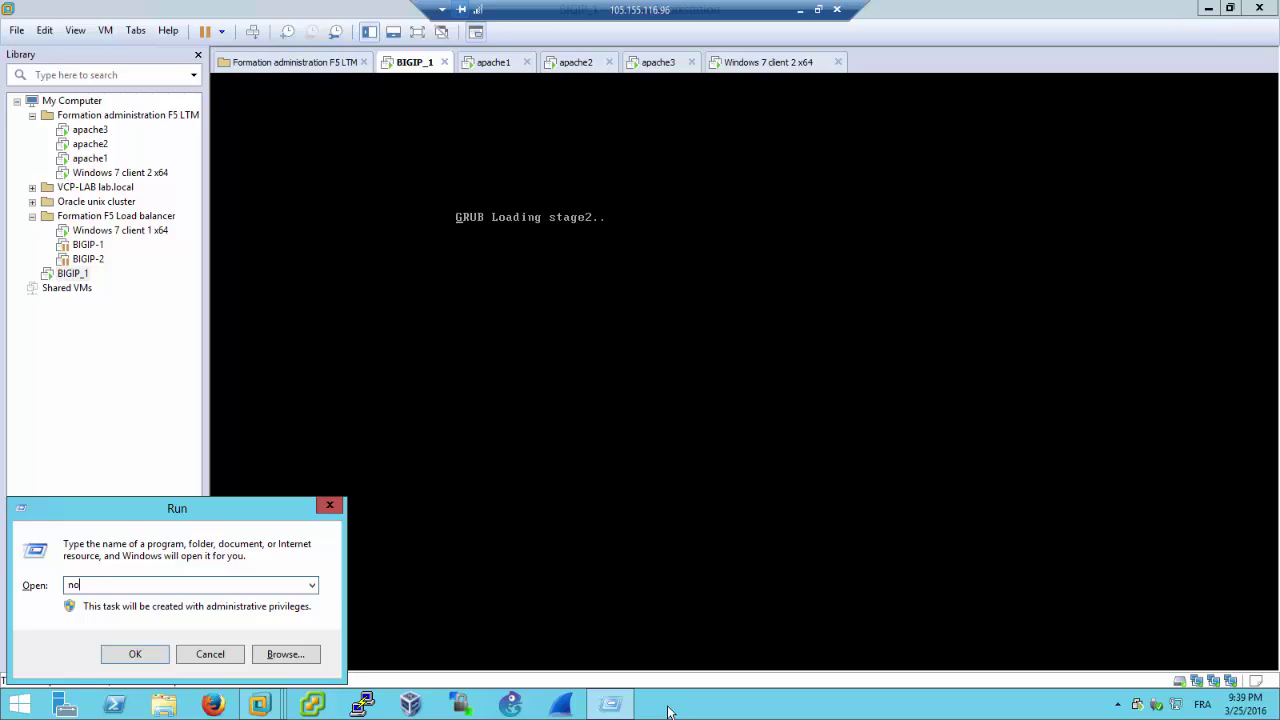
pyautogui.write('tepad')
pyautogui.press('Return')
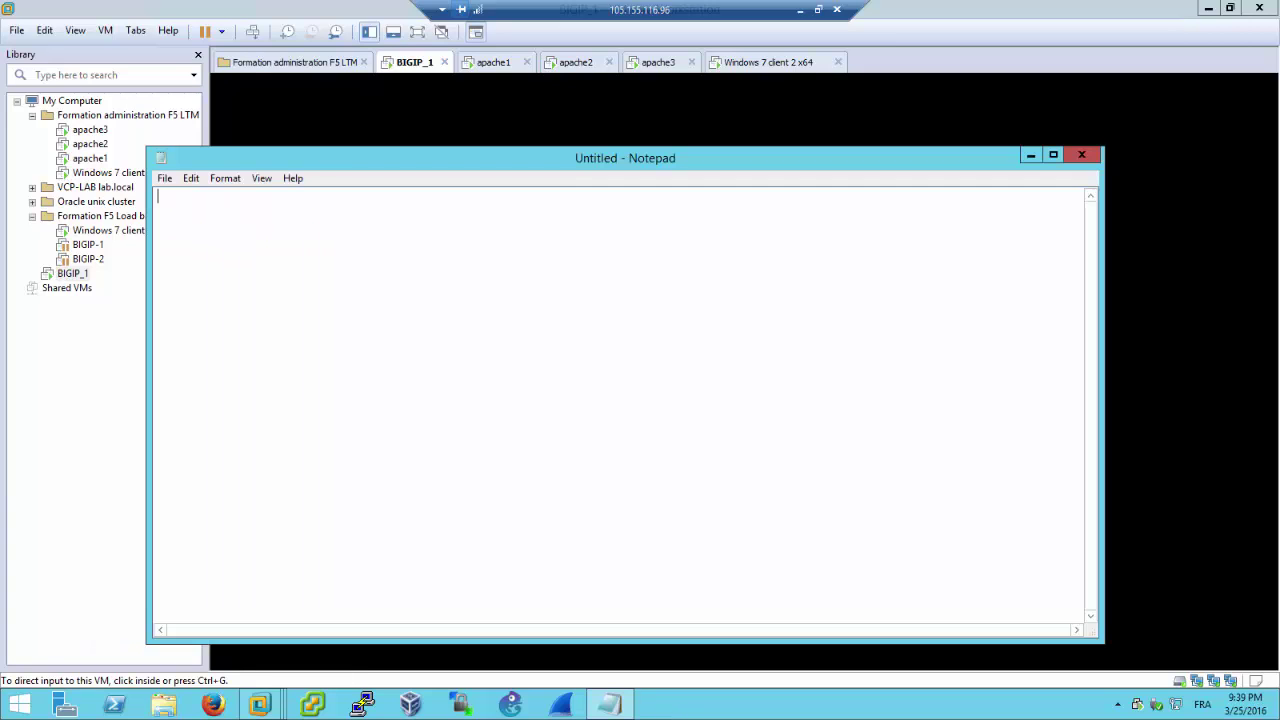
pyautogui.hotkey('ctrl', 'v')
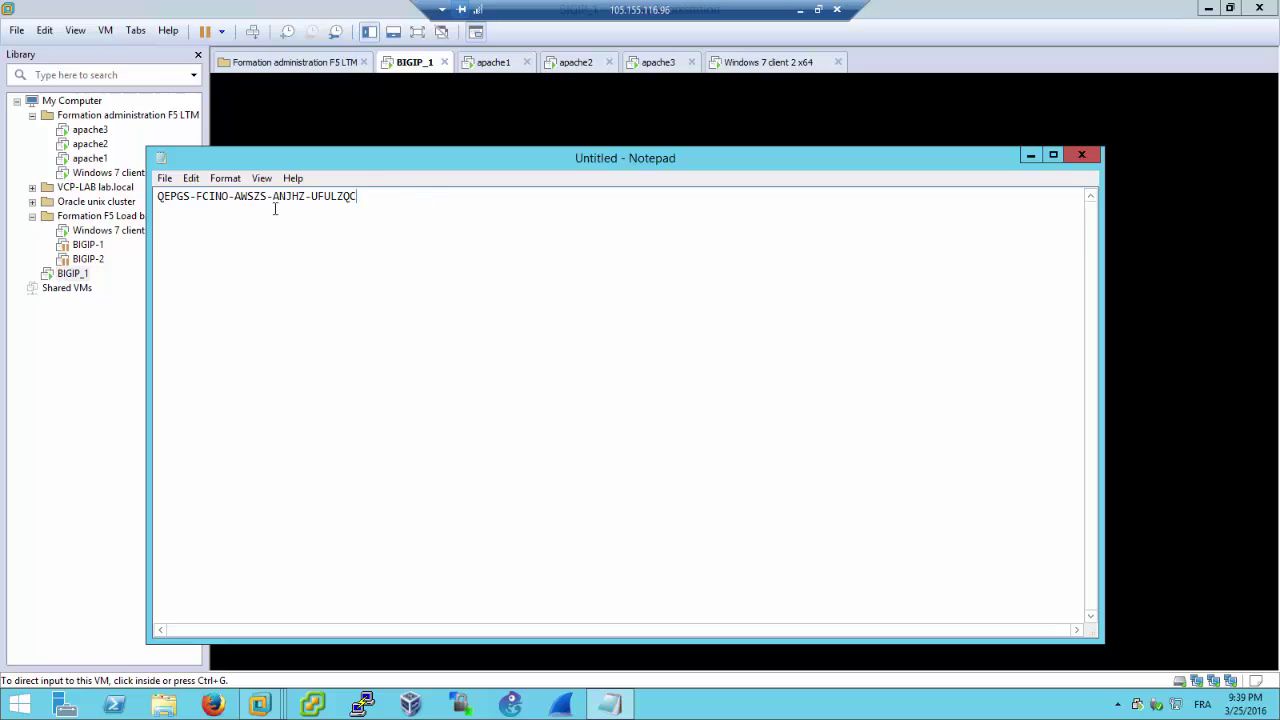
# Step: Shrink the Notepad window holding the key and minimize it
pyautogui.moveTo(357, 197); pyautogui.dragTo(157, 197)
pyautogui.moveTo(430, 214); pyautogui.dragTo(273, 197)
pyautogui.moveTo(148, 205); pyautogui.dragTo(128, 207)
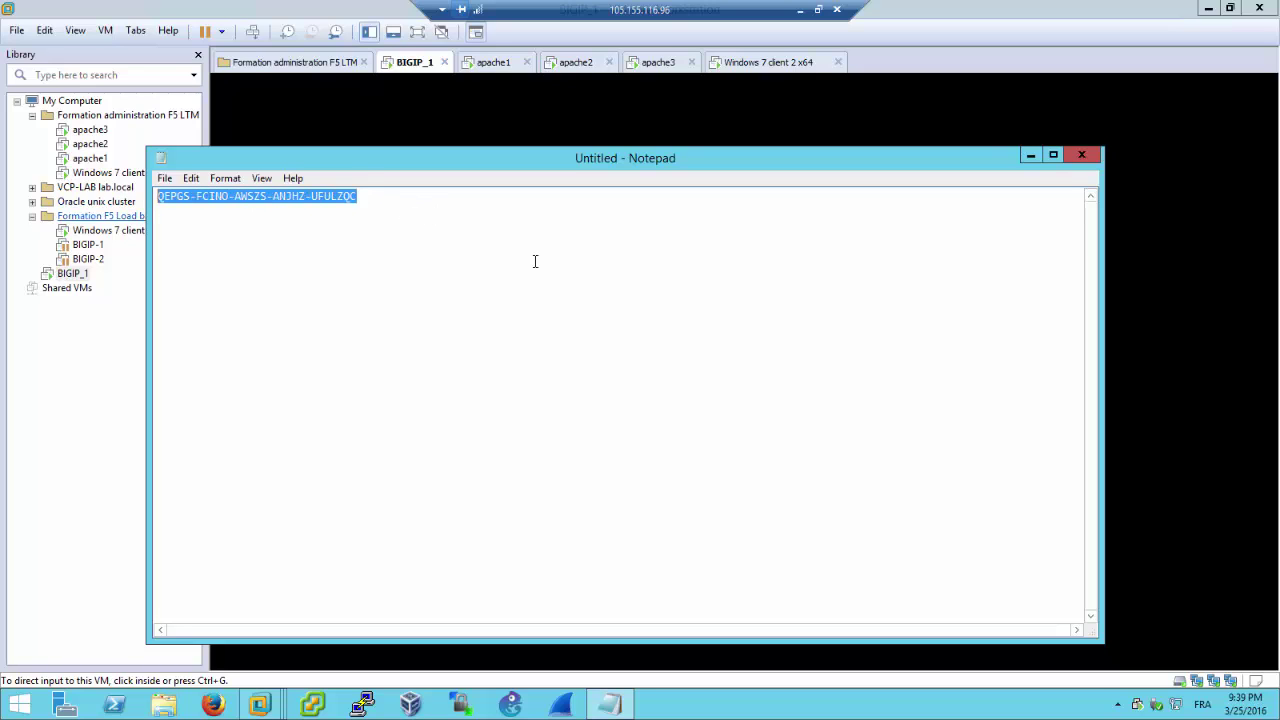
pyautogui.click(534, 260)
pyautogui.moveTo(1092, 632); pyautogui.dragTo(636, 410)
pyautogui.click(564, 157)
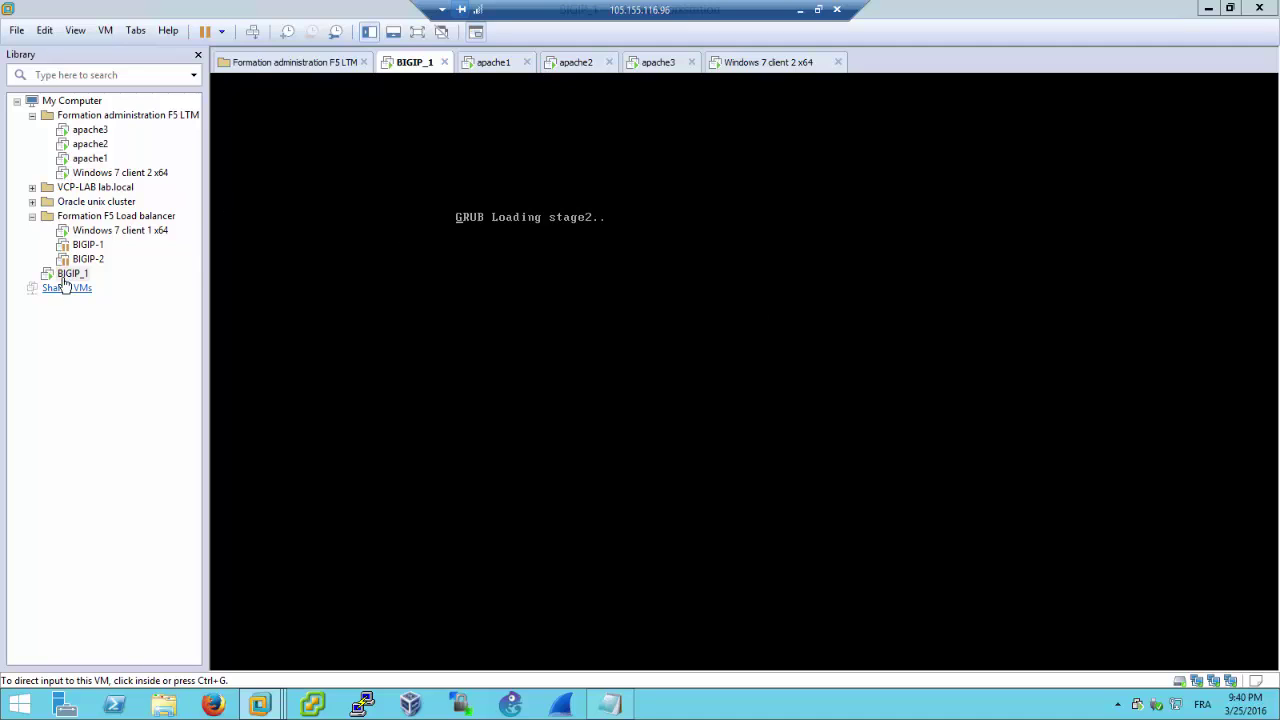
# Step: Move BIGIP_1 into the Formation administration F5 LTM library folder
pyautogui.moveTo(80, 271); pyautogui.dragTo(86, 172)
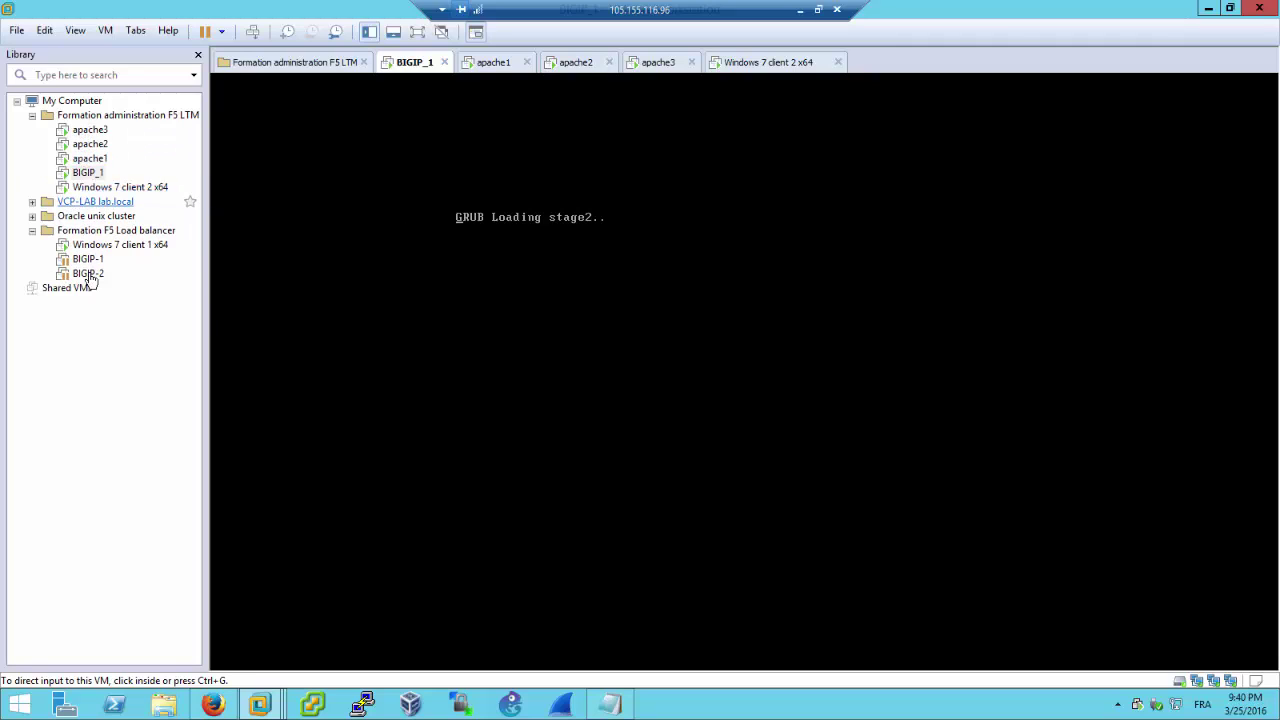
pyautogui.click(32, 231)
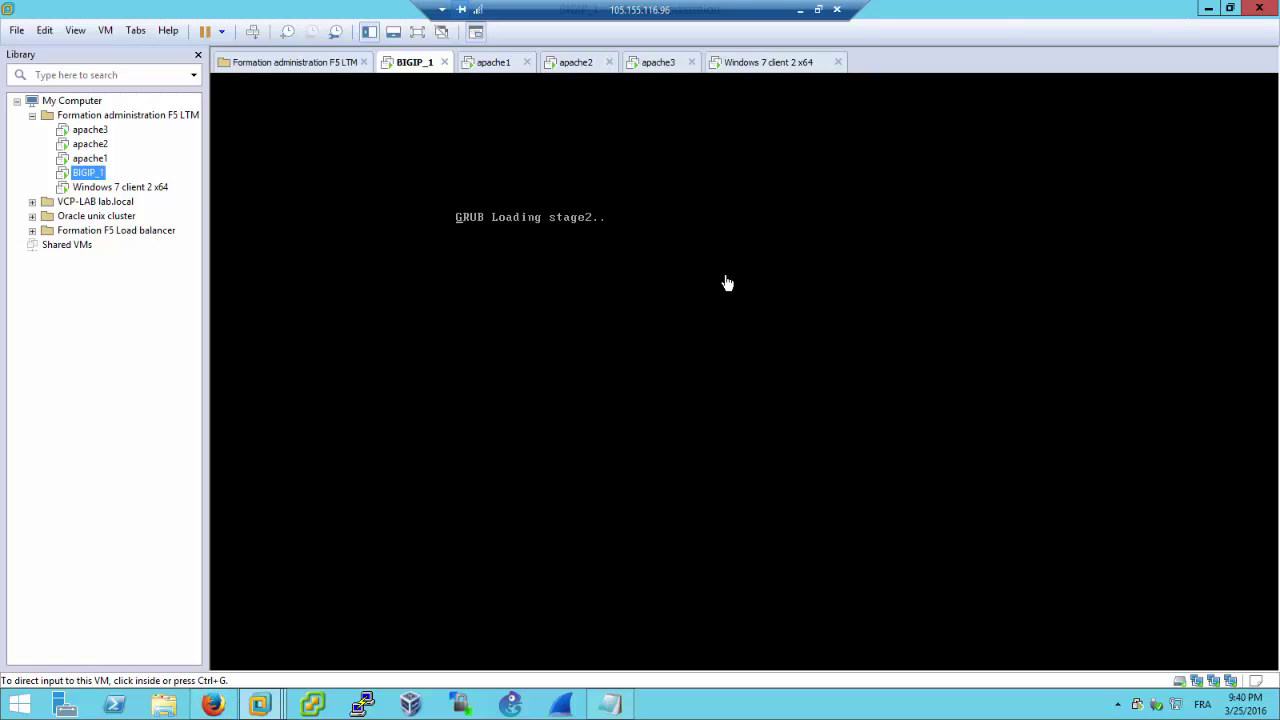
pyautogui.press('F9')
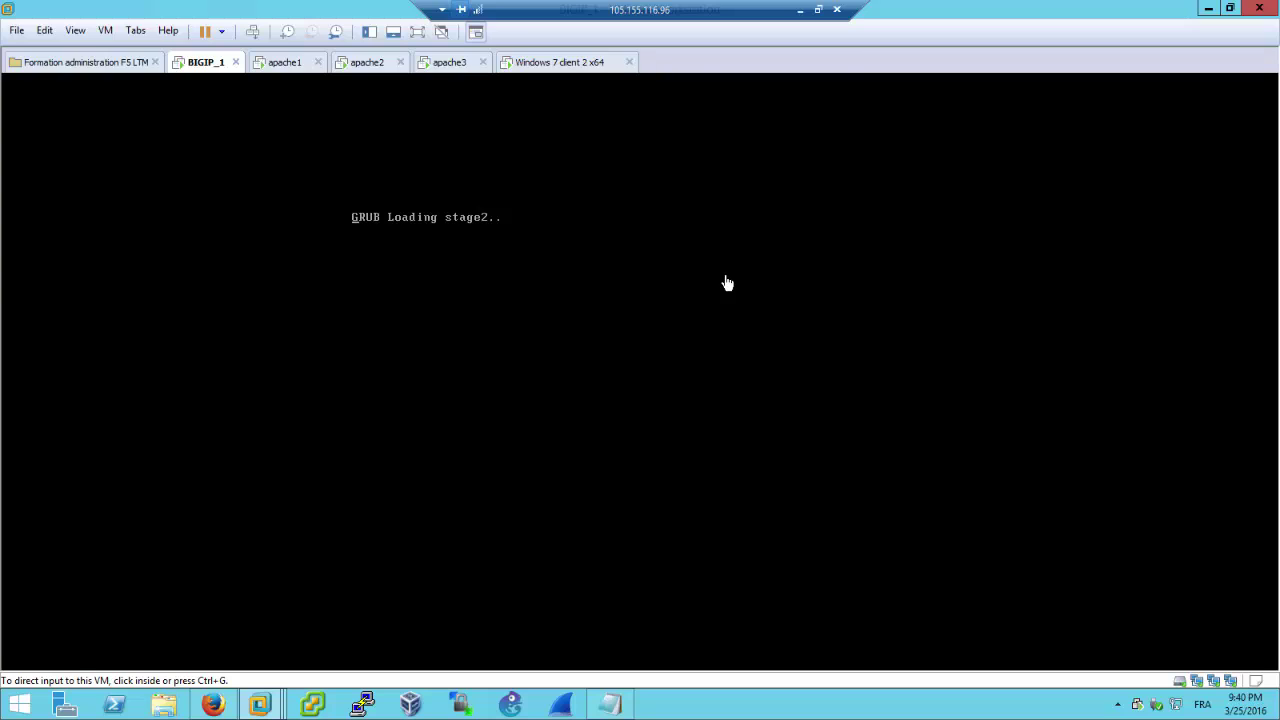
pyautogui.press('F9')
pyautogui.click(800, 10)
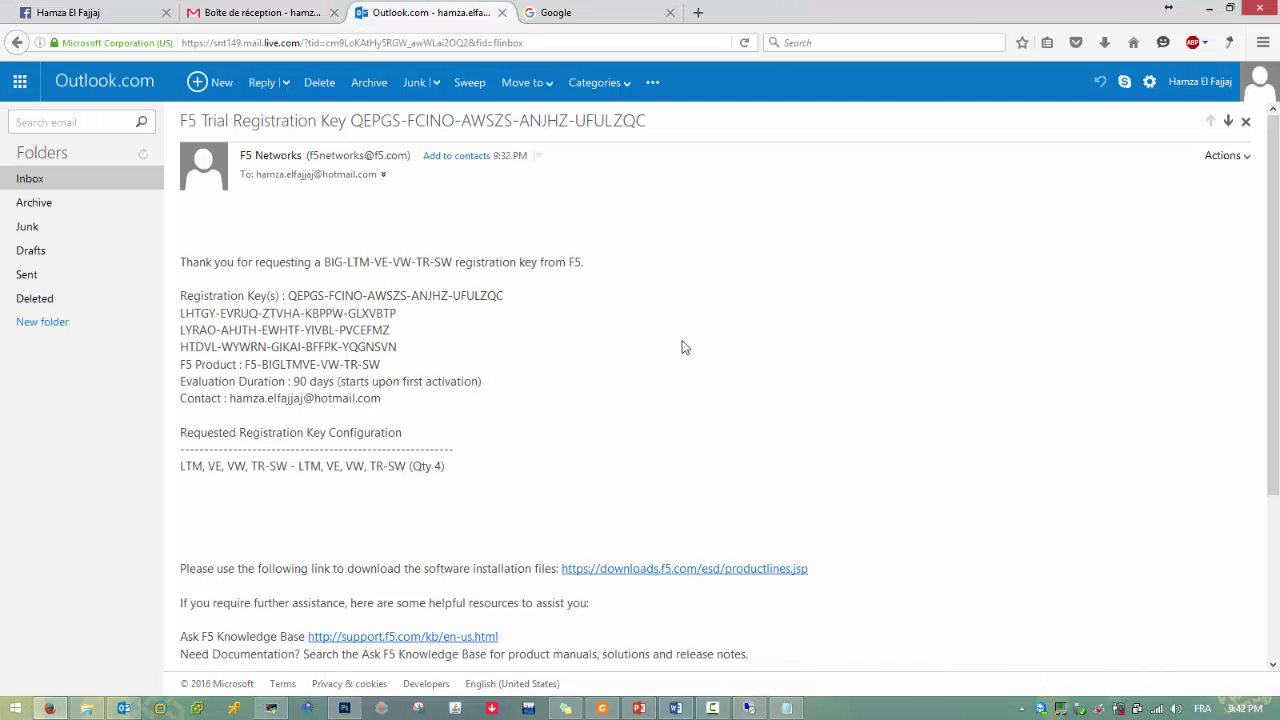
pyautogui.click(712, 708)
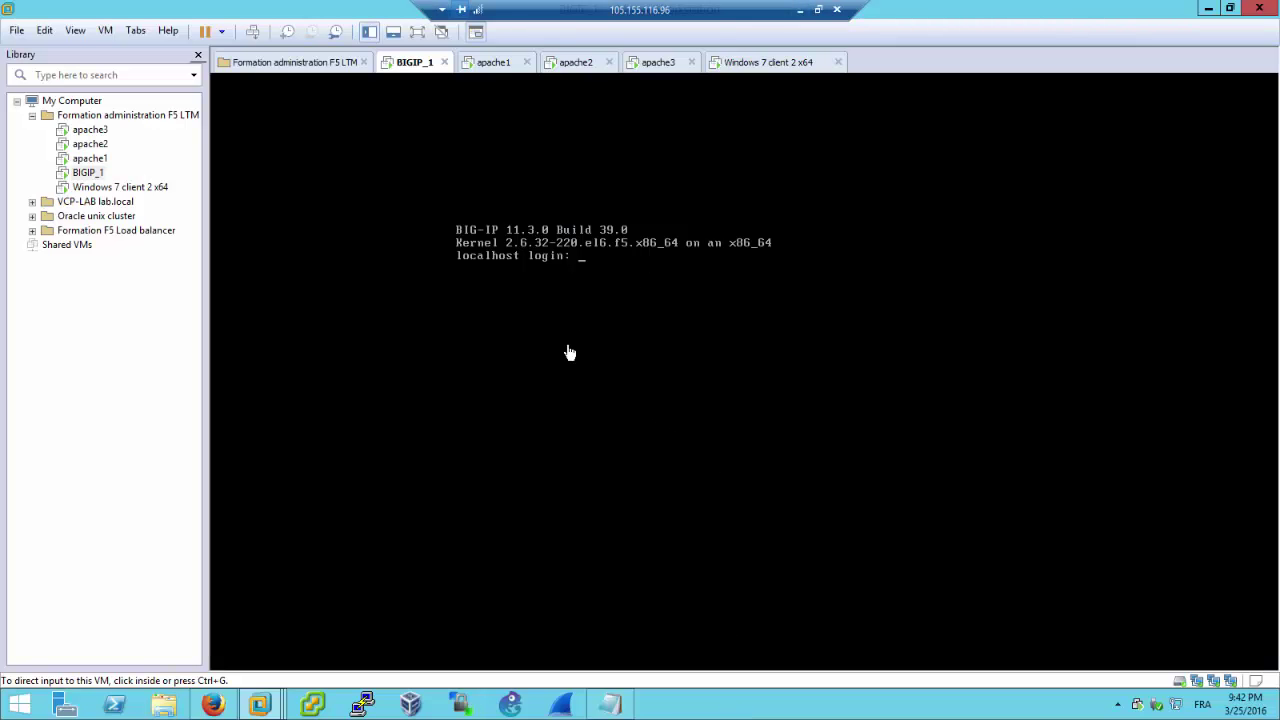
# Step: Log in to the BIGIP_1 console as root, then release input from the VM
pyautogui.click(646, 286)
pyautogui.press('Pause')
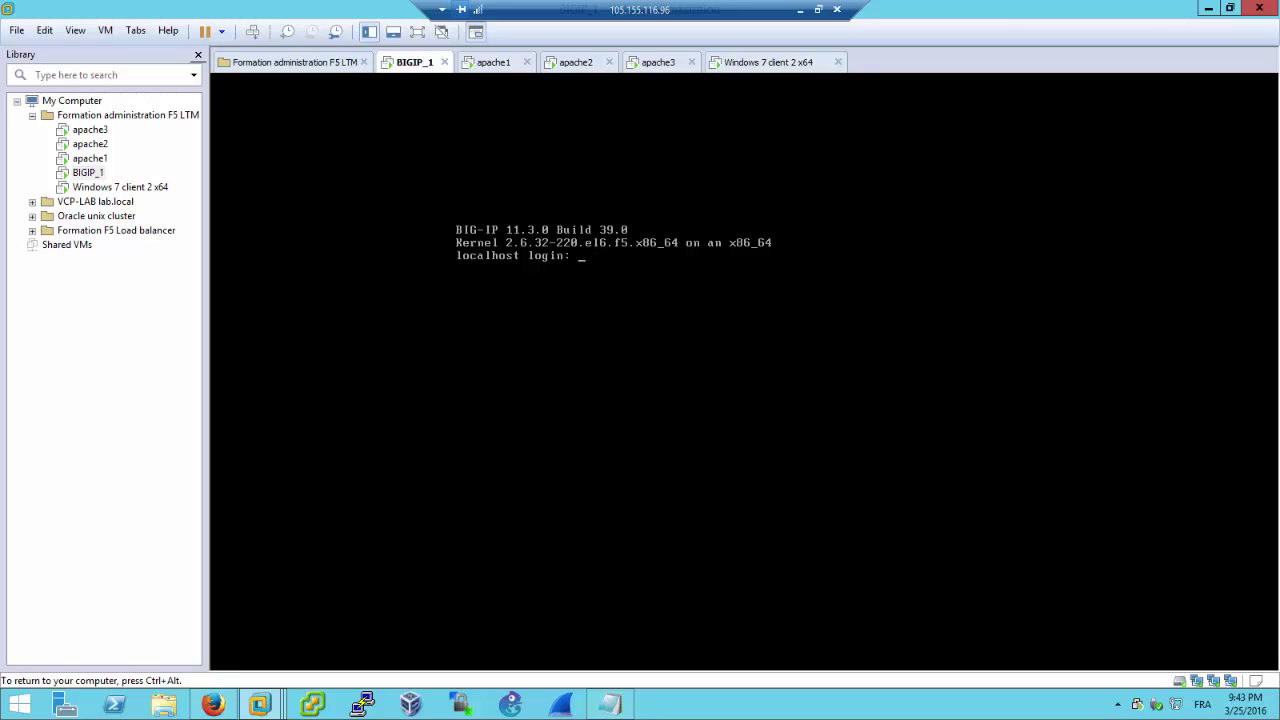
pyautogui.write('root')
pyautogui.hotkey('ctrl', 'alt')
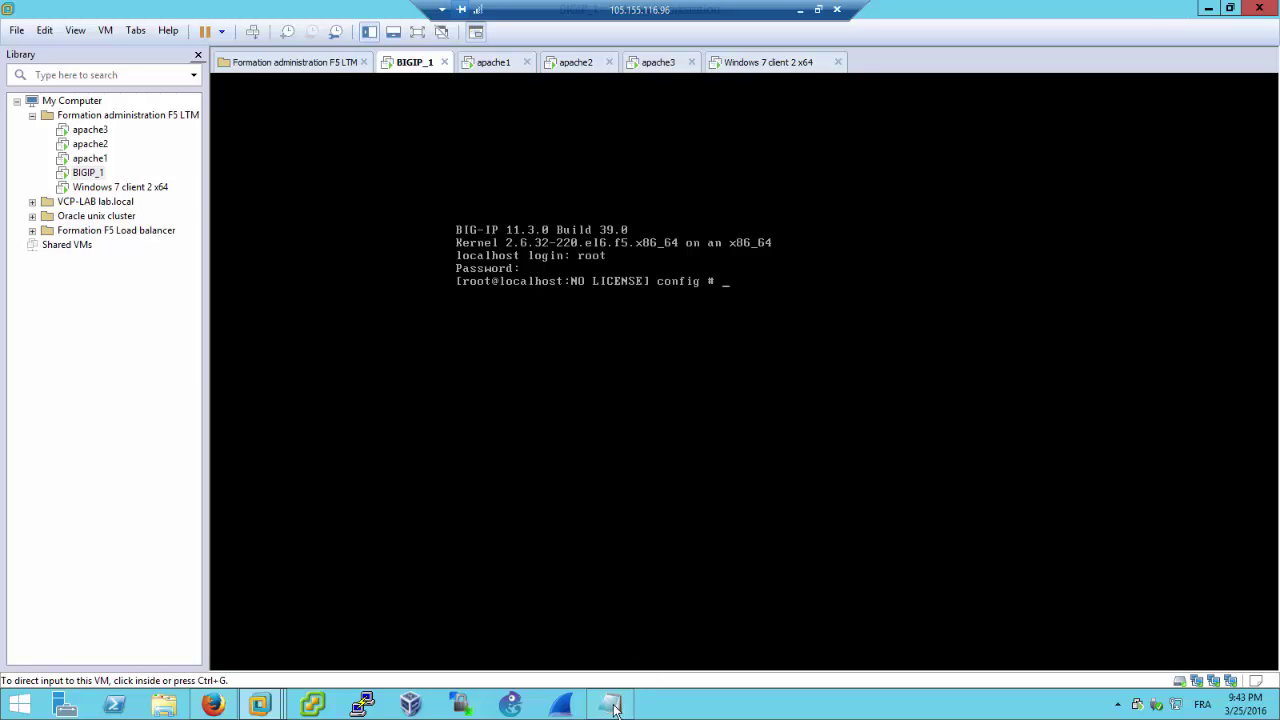
# Step: Add a CLI login line (username root and its password) and set the note font to Bold 18
pyautogui.click(610, 705)
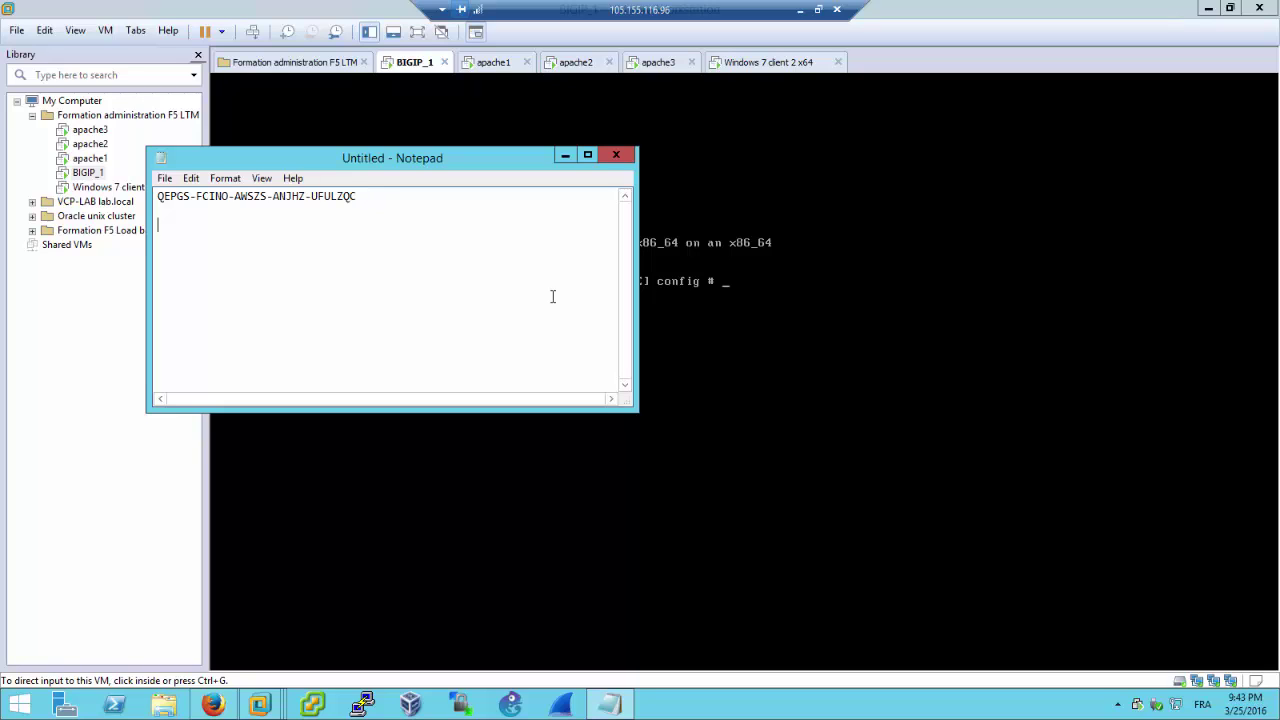
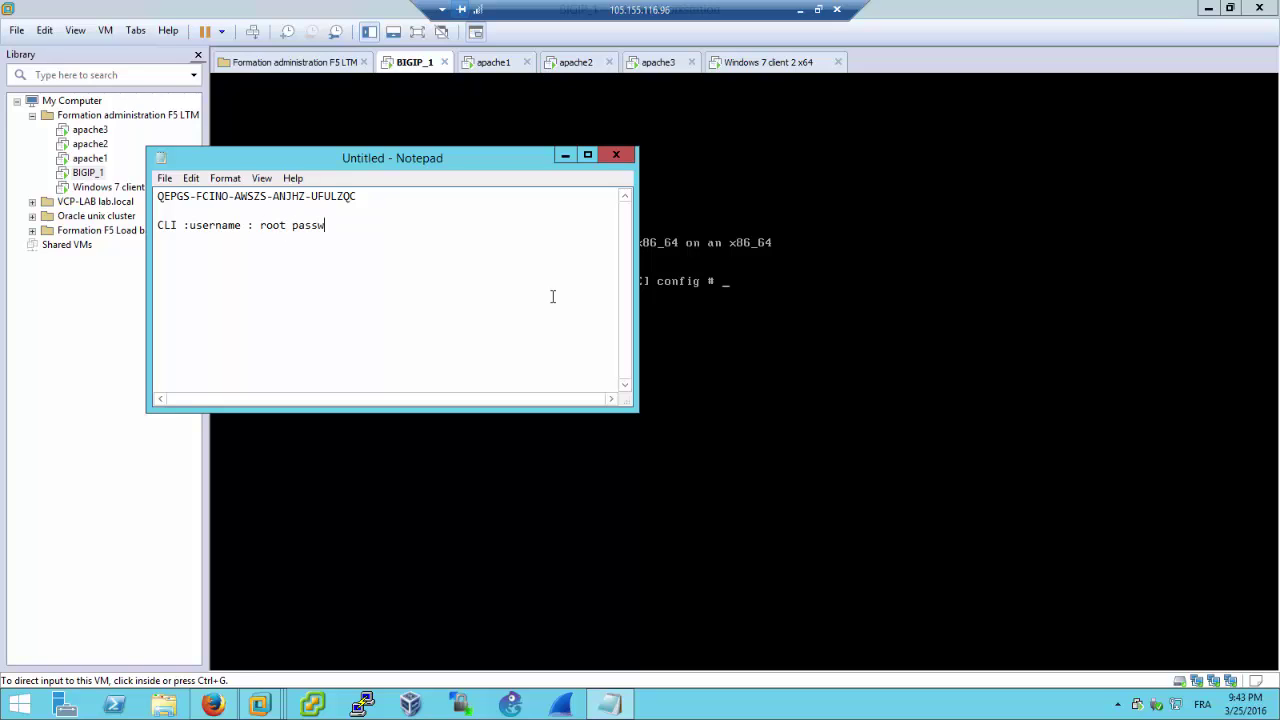
pyautogui.click(191, 178)
pyautogui.moveTo(225, 178)
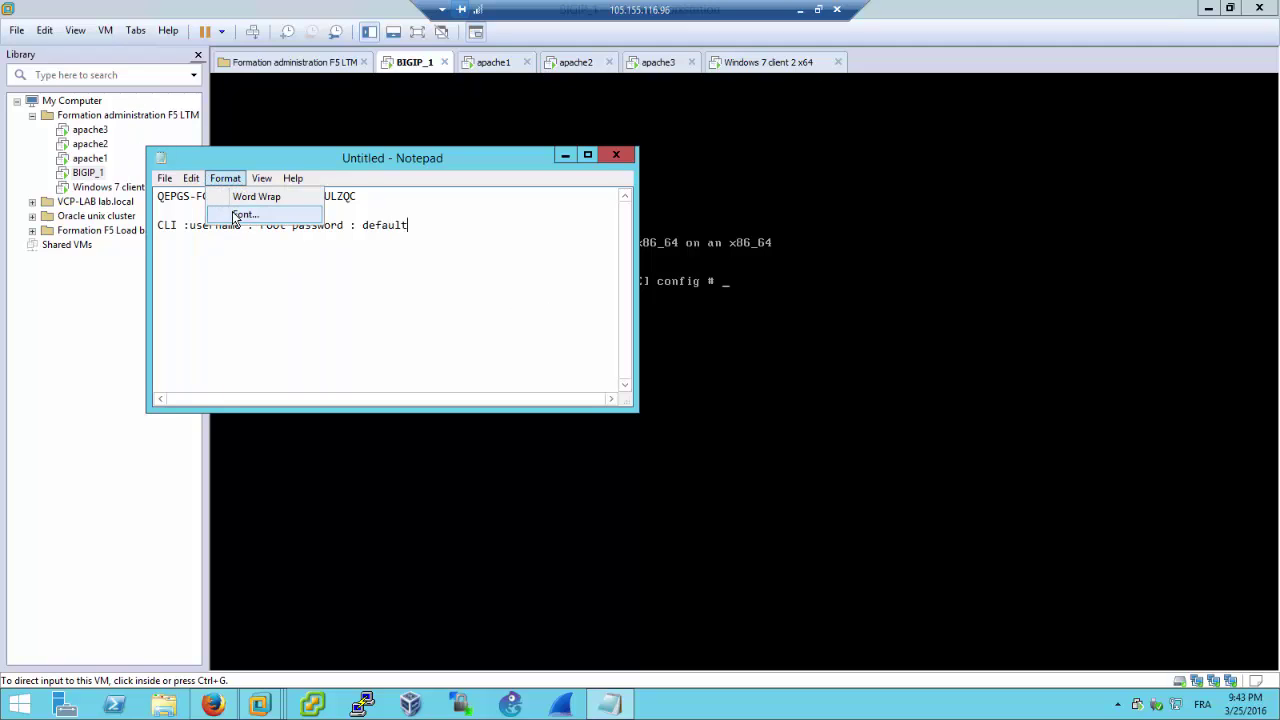
pyautogui.click(236, 216)
pyautogui.click(426, 376)
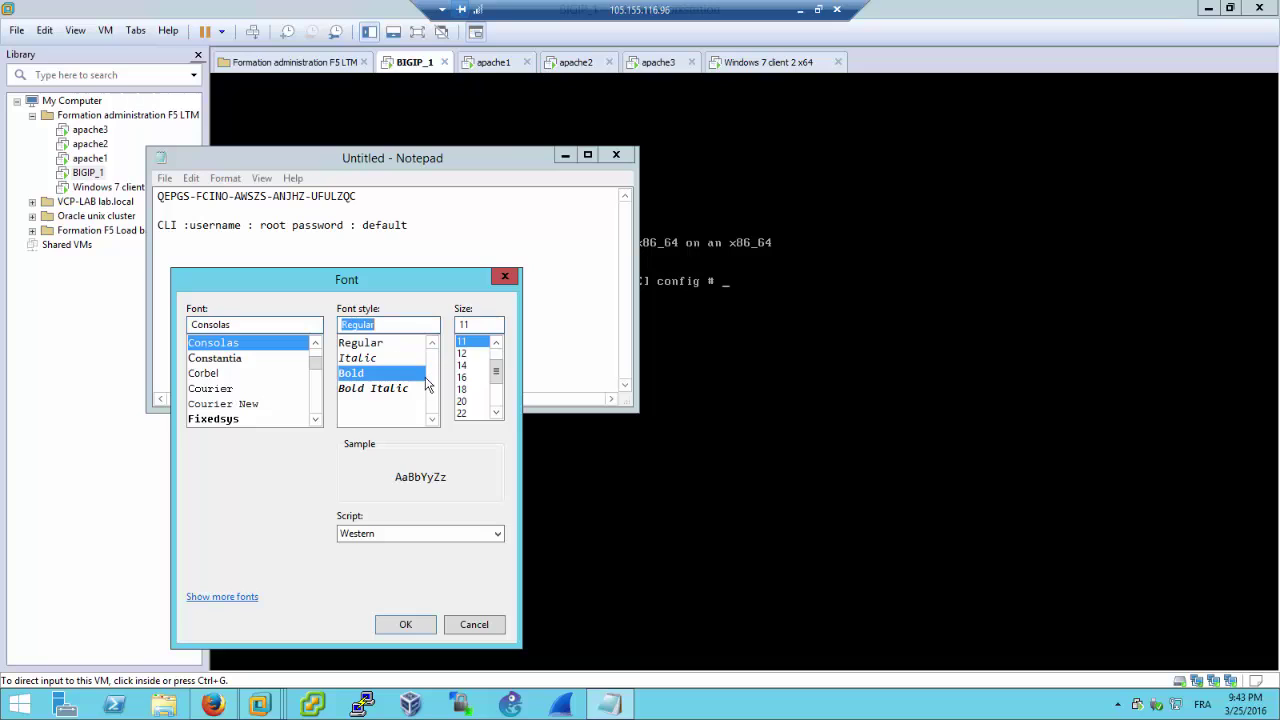
pyautogui.click(468, 389)
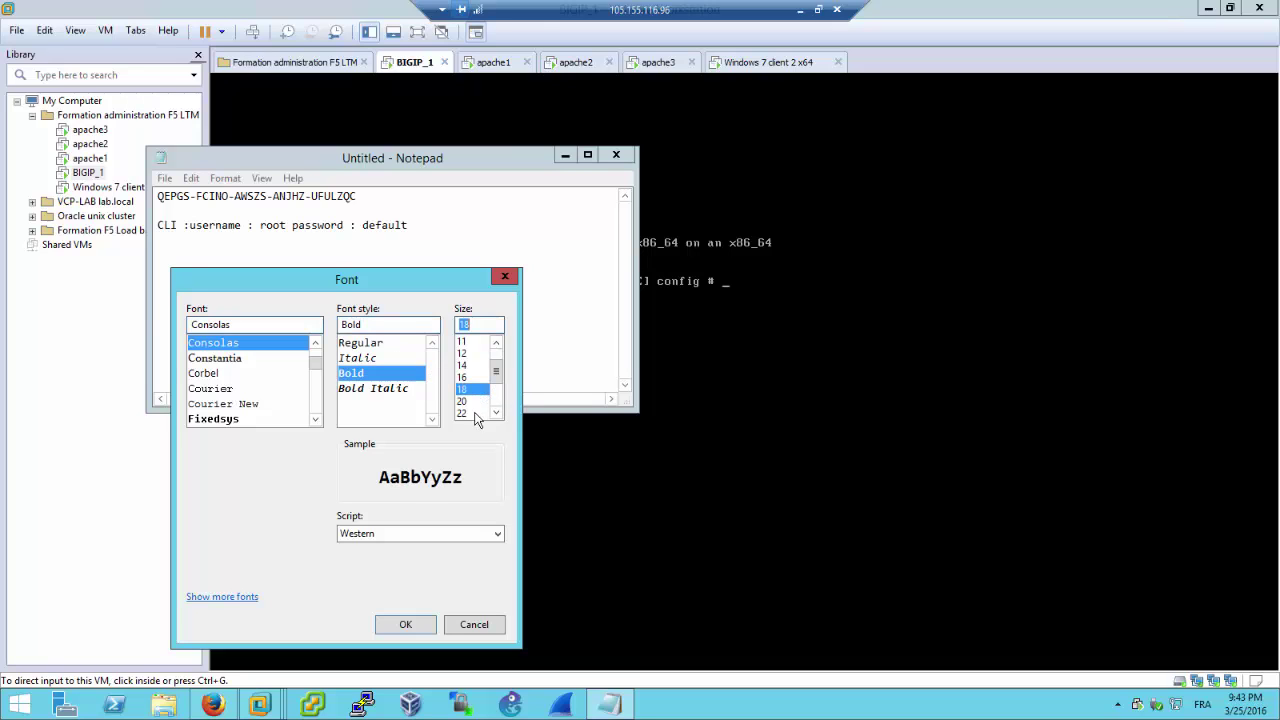
pyautogui.click(424, 624)
# Step: Add a GUI admin login line below it and insert '/' separators after both usernames
pyautogui.click(580, 245)
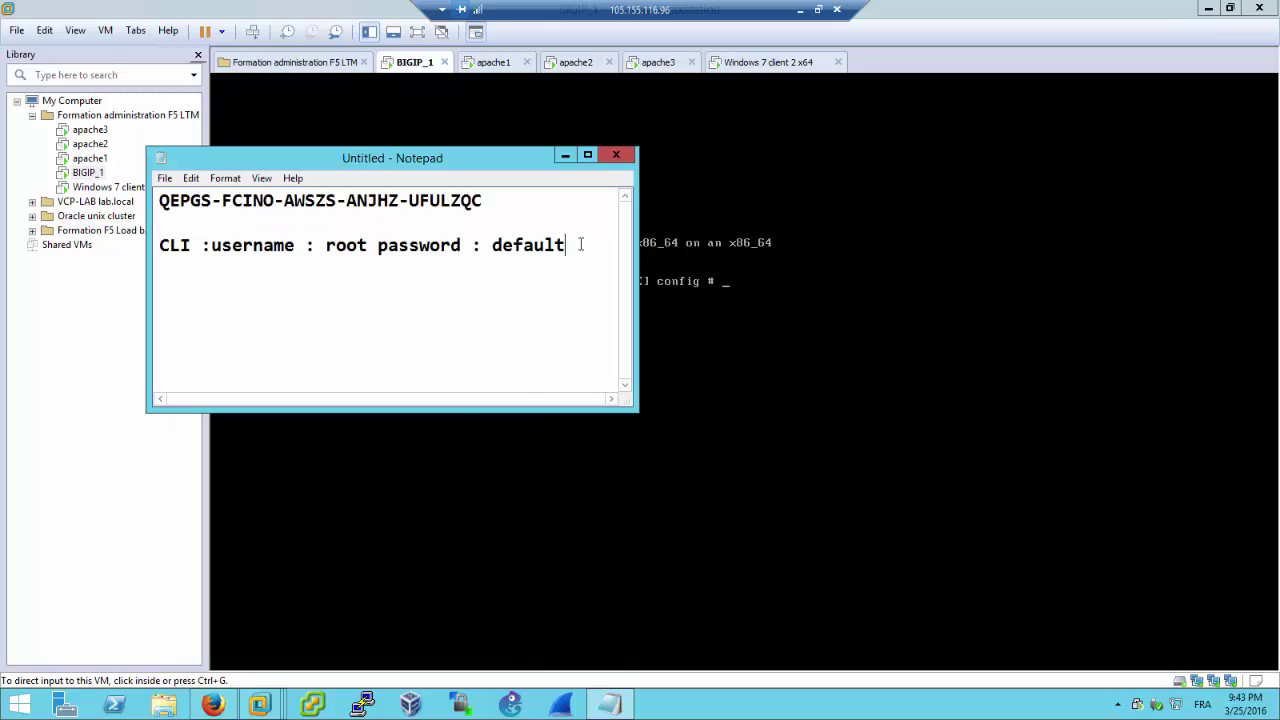
pyautogui.press('Return')
pyautogui.press('Return')
pyautogui.write('GUI : username : ad')
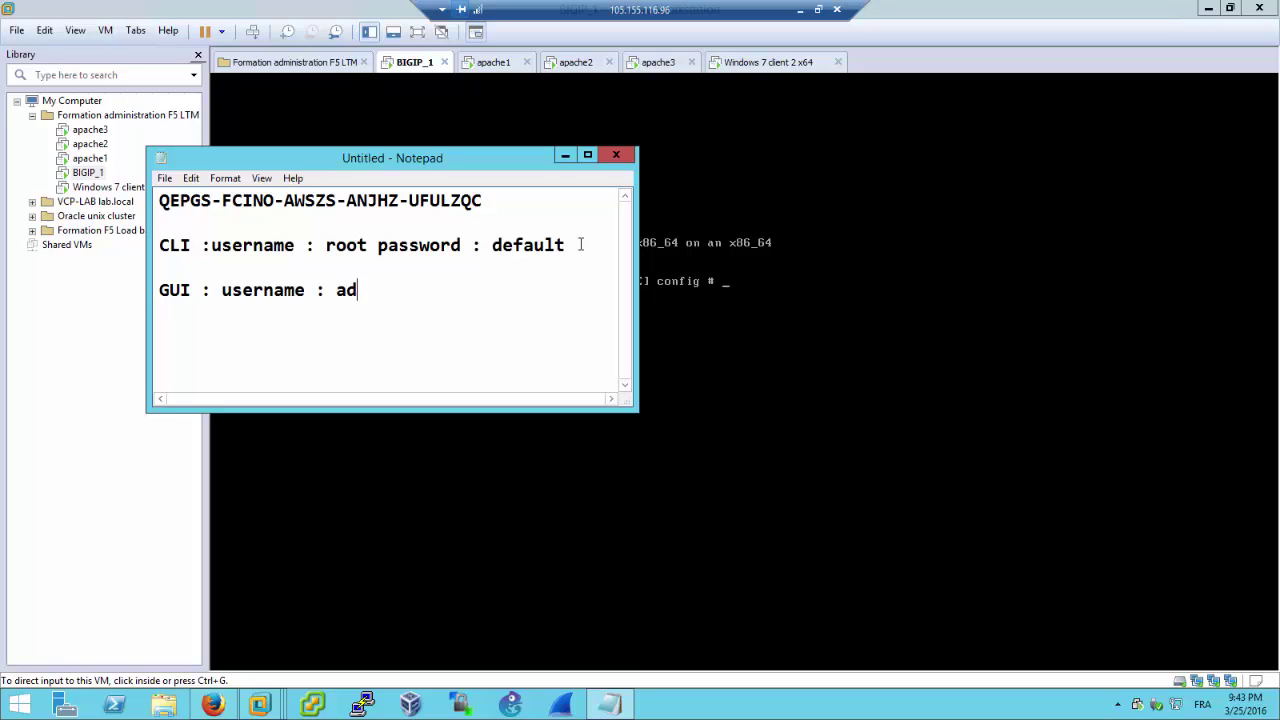
pyautogui.write('min password ;')
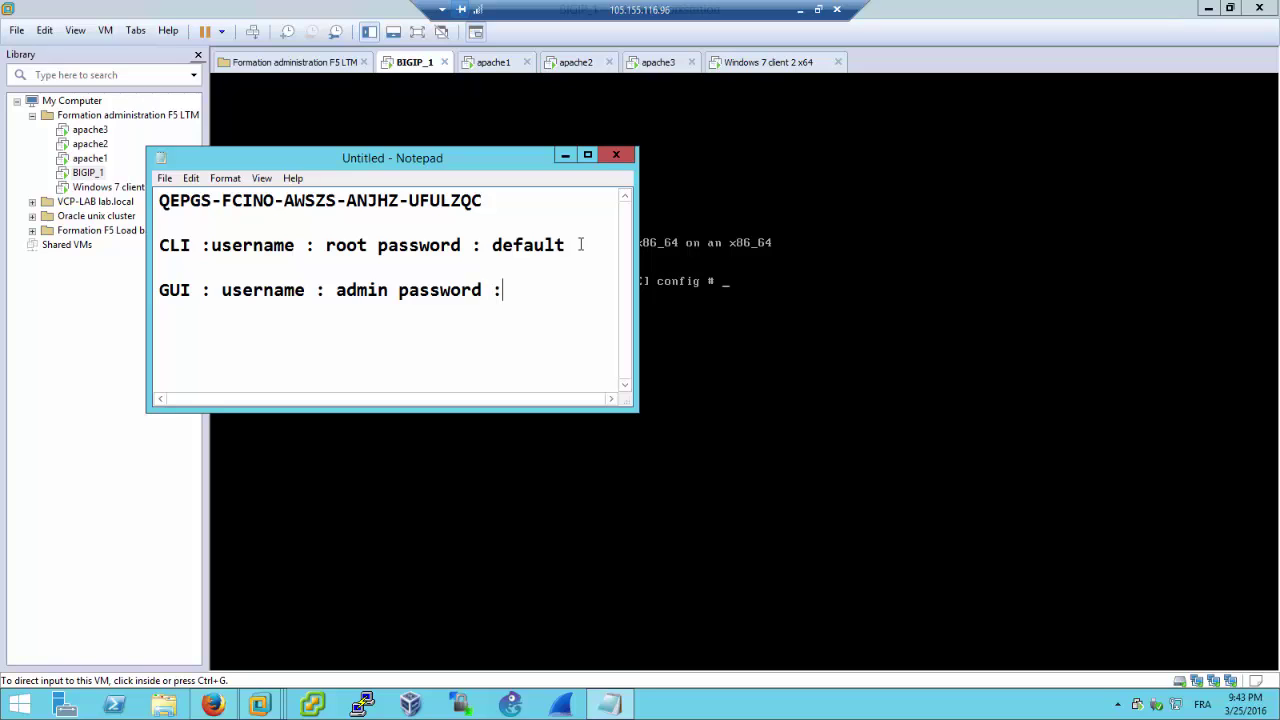
pyautogui.write(' admin')
pyautogui.click(369, 245)
pyautogui.write('/')
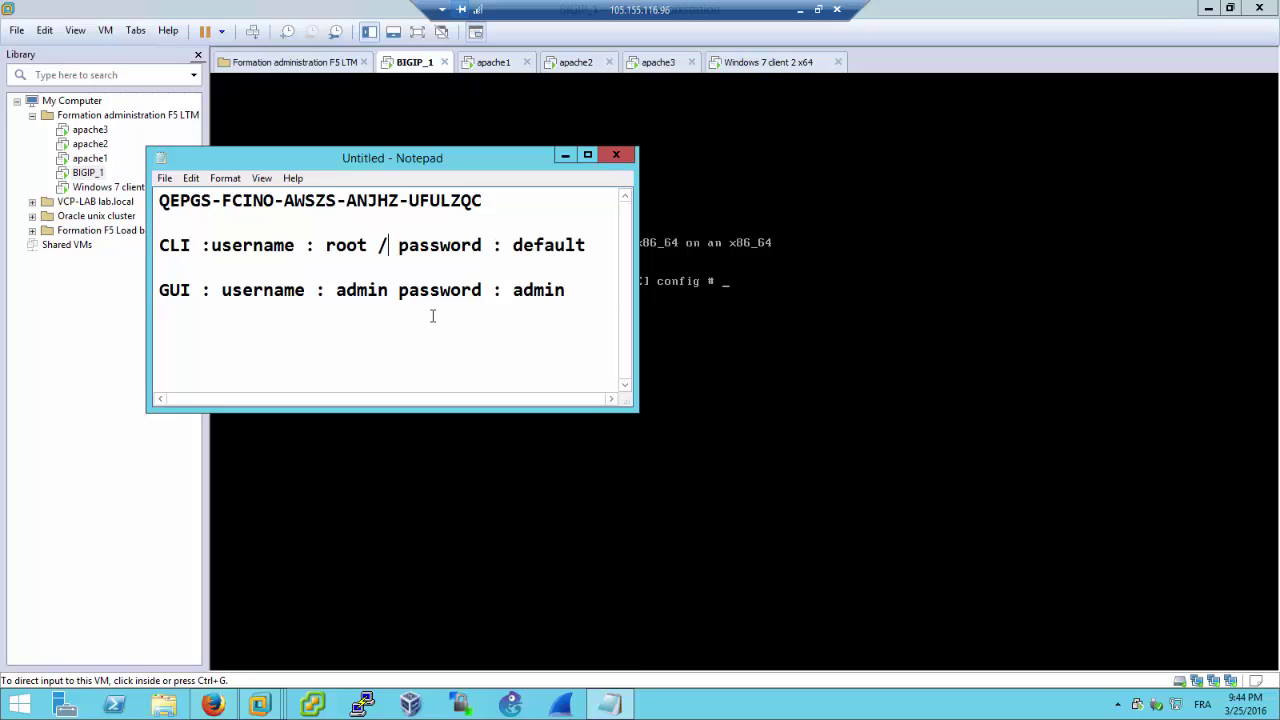
pyautogui.click(391, 289)
pyautogui.write('/')
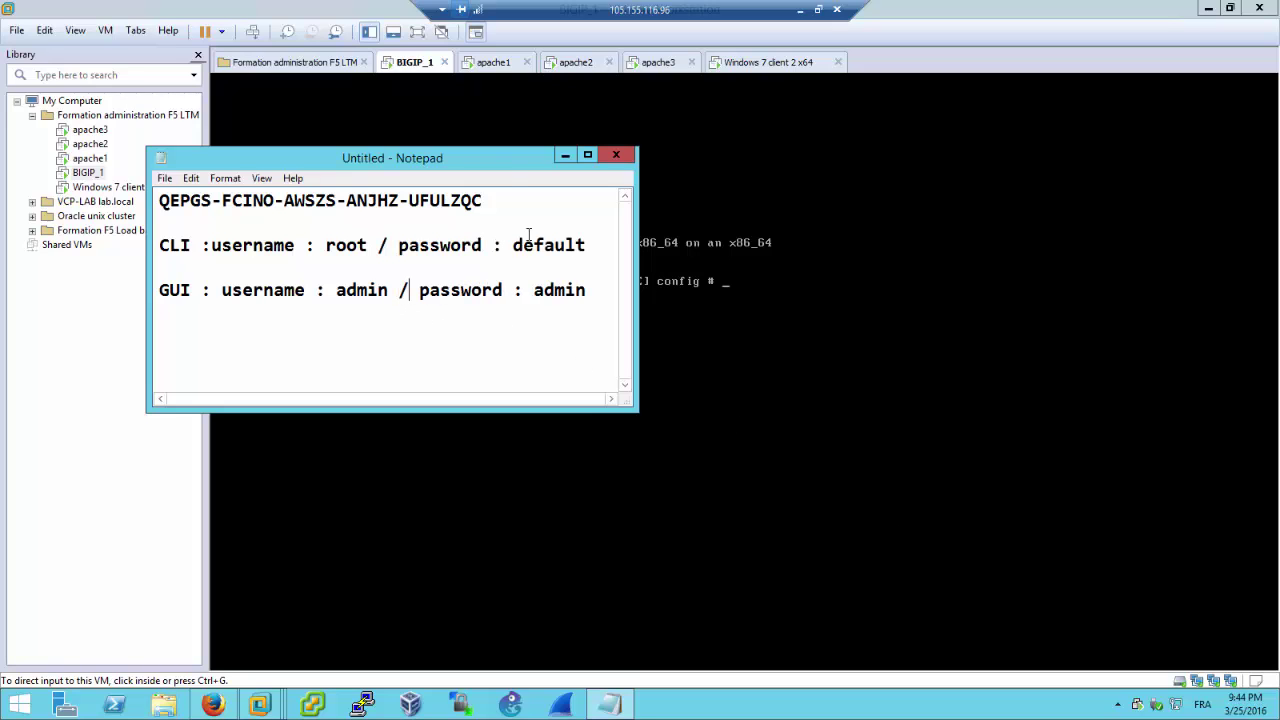
pyautogui.click(564, 155)
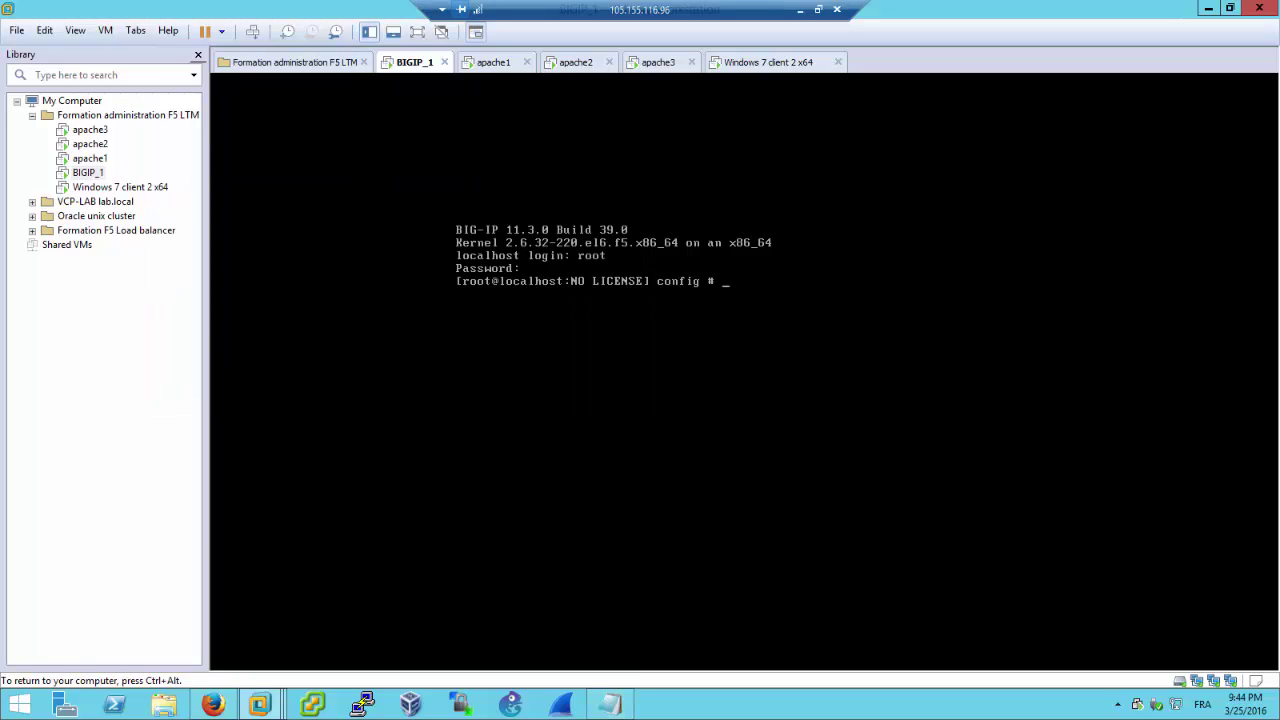
# Step: Run config at the BIGIP_1 console, then open the machine's Settings from its tab
pyautogui.write('confi')
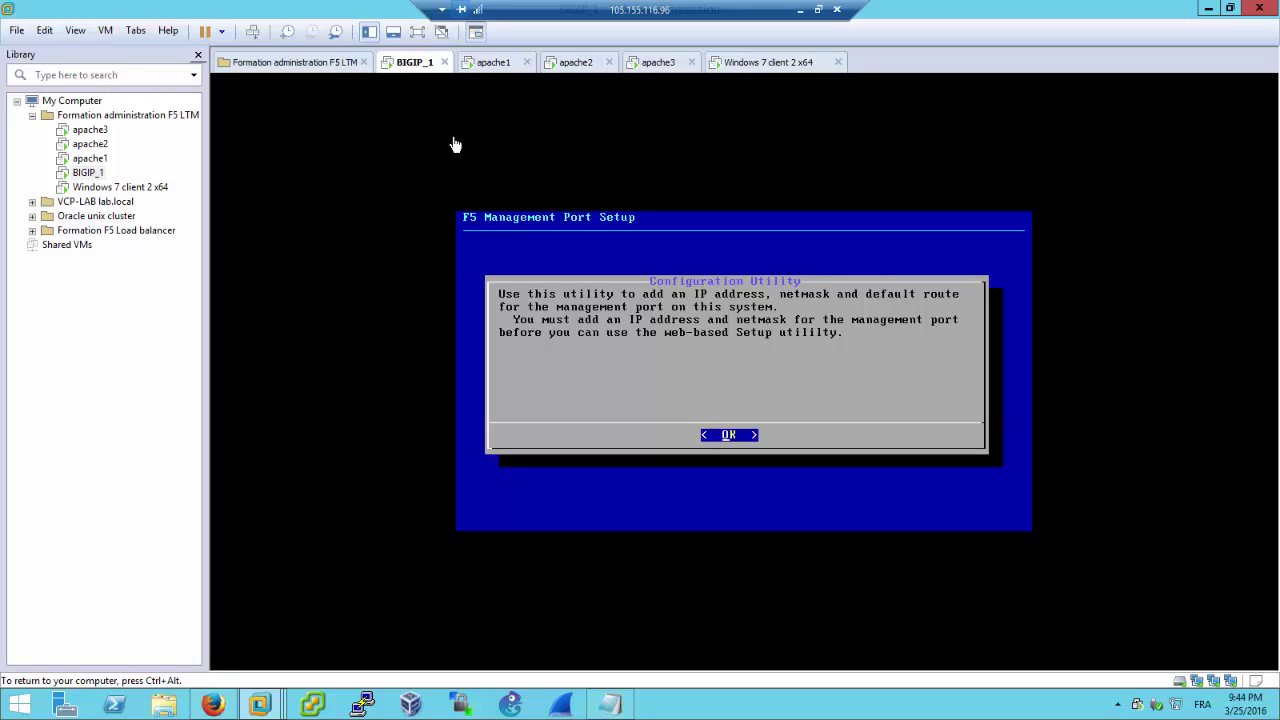
pyautogui.rightClick(422, 63)
pyautogui.click(466, 266)
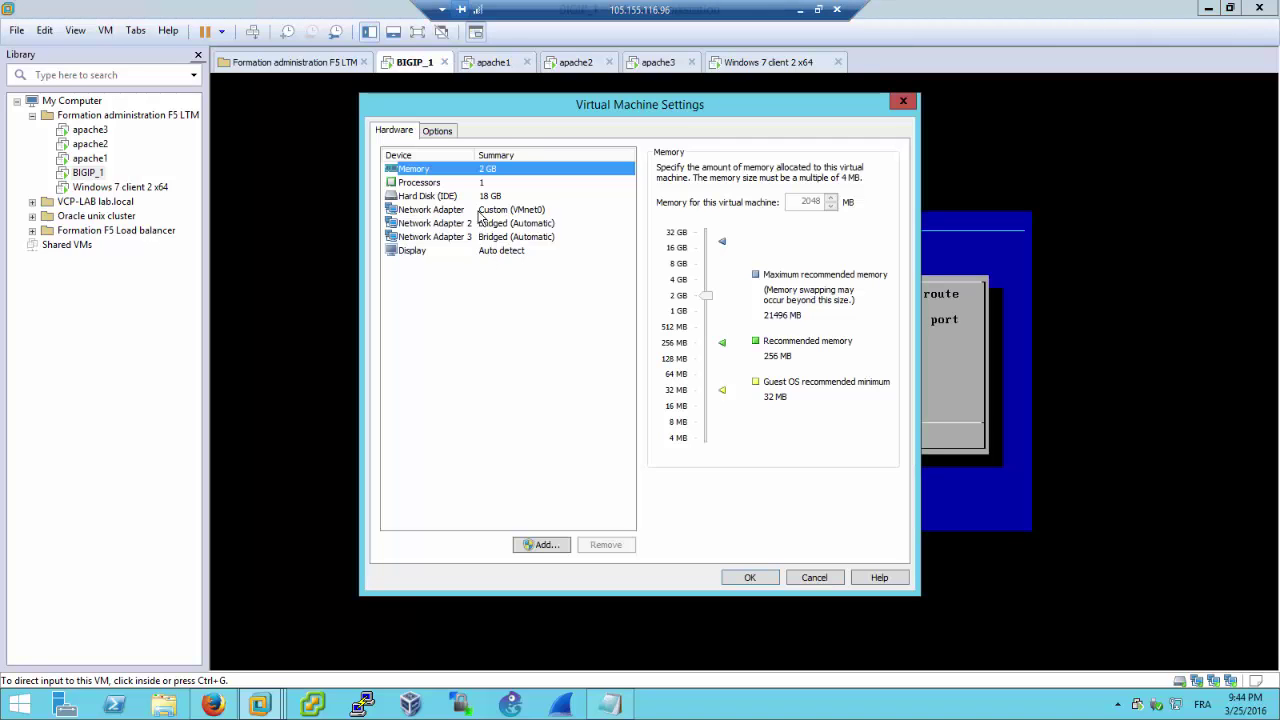
# Step: Check the connection type of each of BIGIP_1's three network adapters, then cancel the settings dialog
pyautogui.click(480, 212)
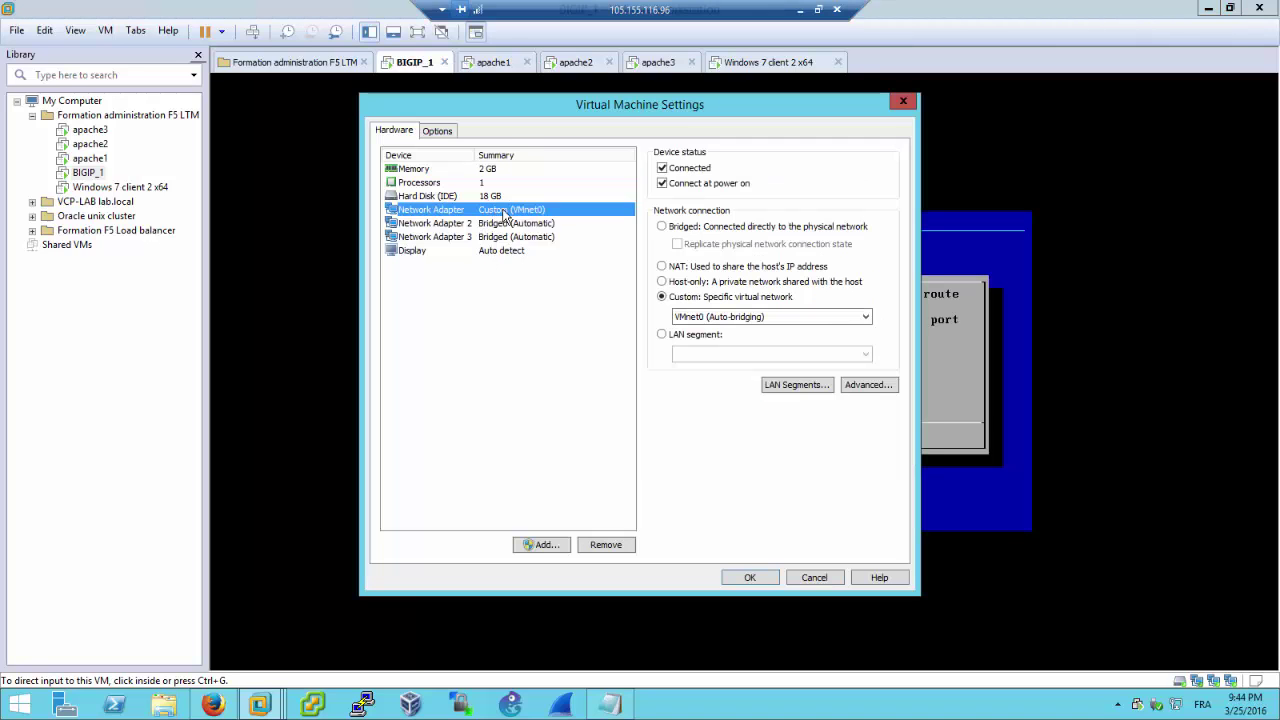
pyautogui.click(480, 224)
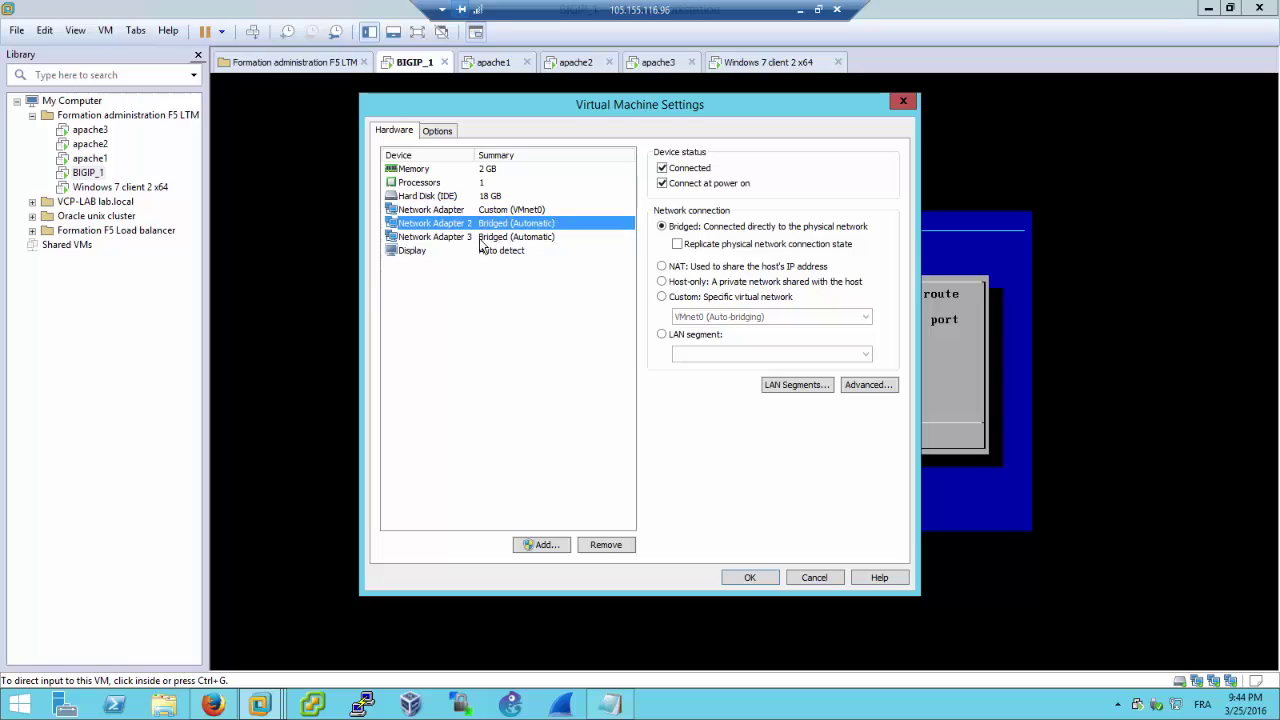
pyautogui.click(484, 238)
pyautogui.click(478, 225)
pyautogui.click(442, 210)
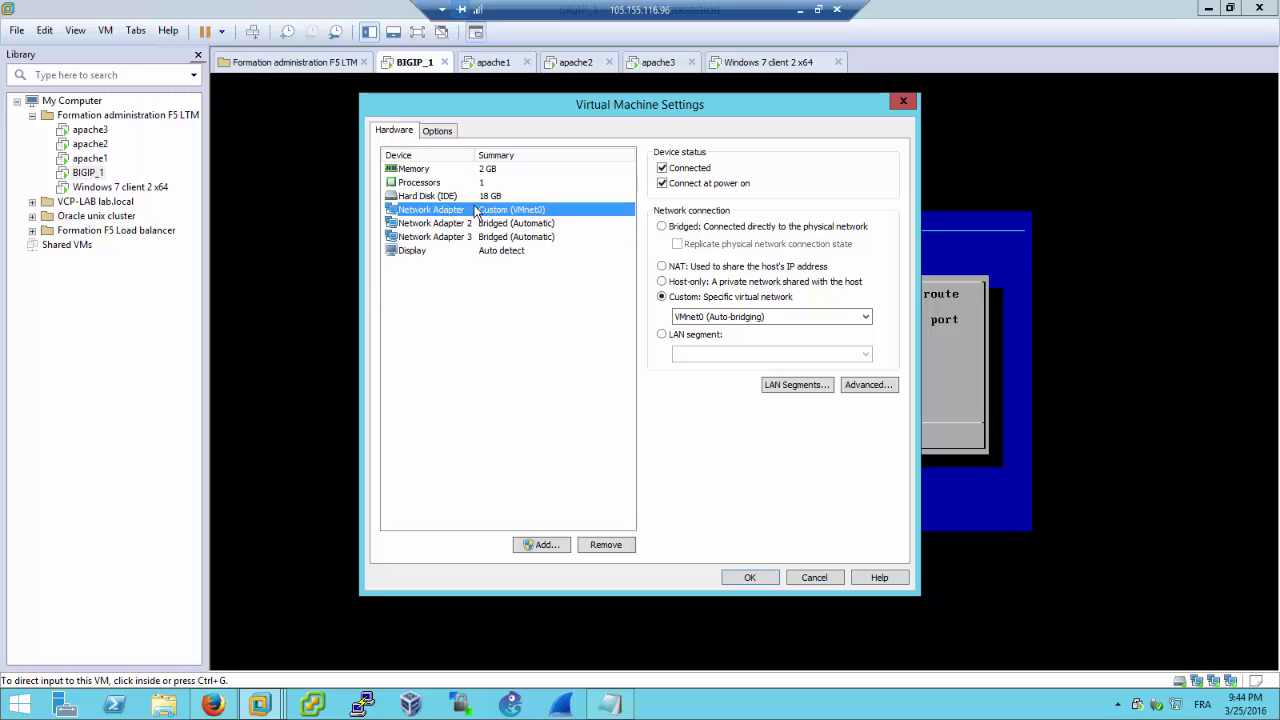
pyautogui.moveTo(519, 121); pyautogui.dragTo(235, 85)
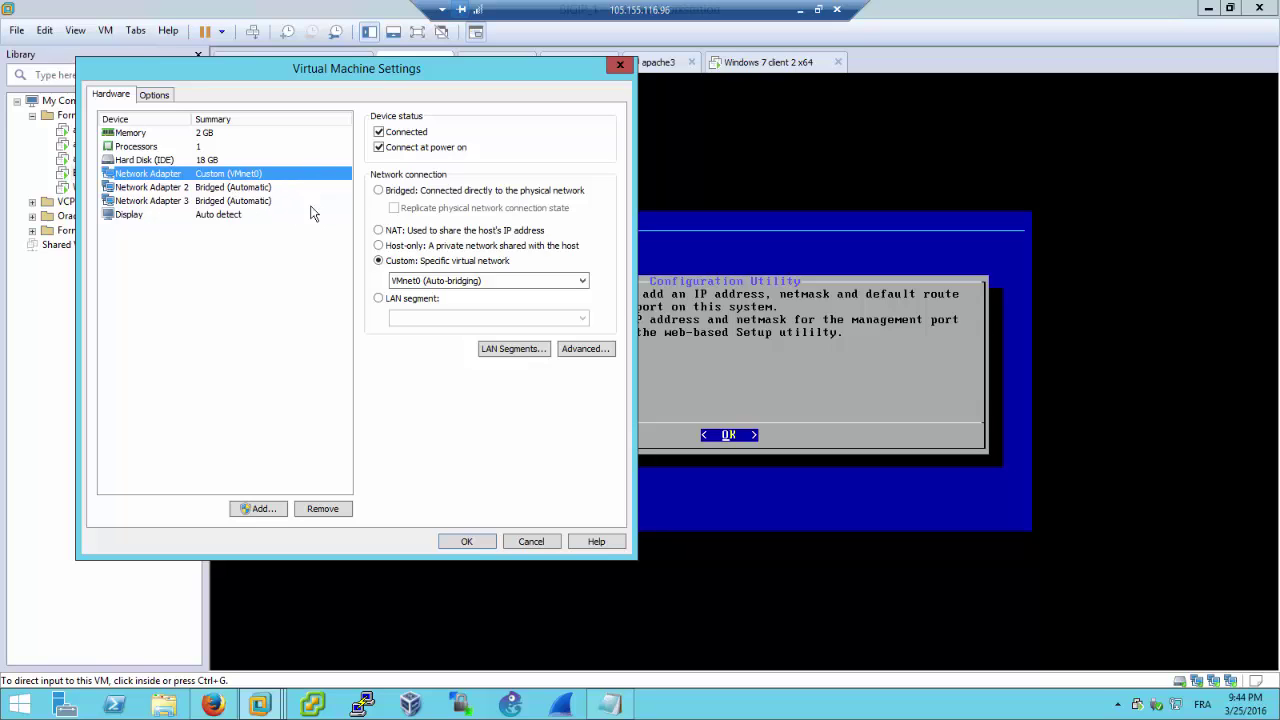
pyautogui.click(530, 541)
# Step: Decline automatic IP configuration and accept 192.168.1.23 as the management IP address
pyautogui.press('Return')
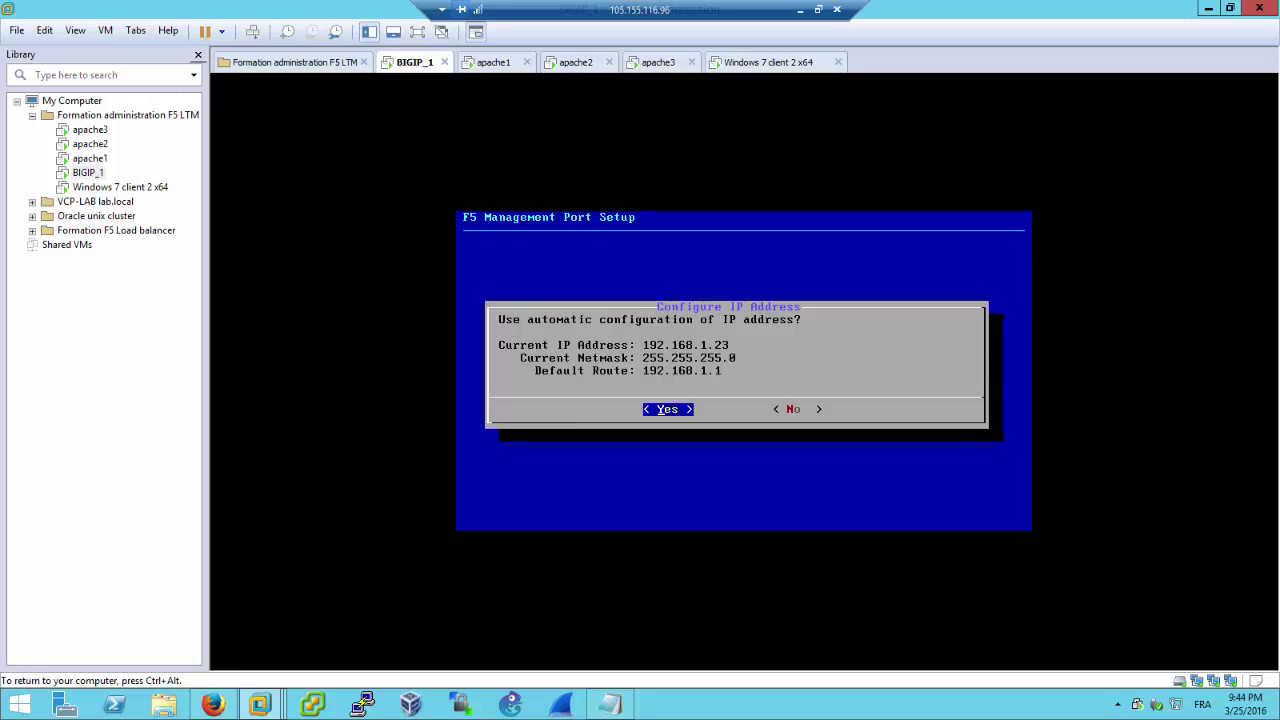
pyautogui.press('Right')
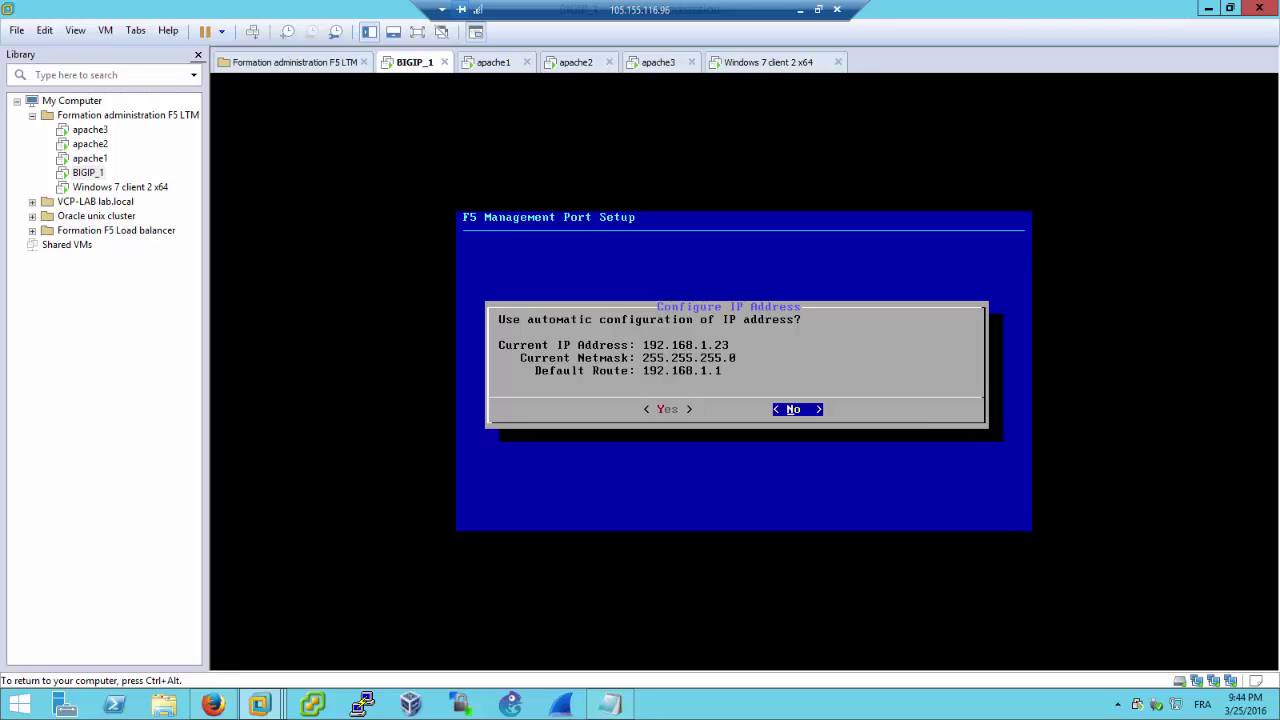
pyautogui.press('Return')
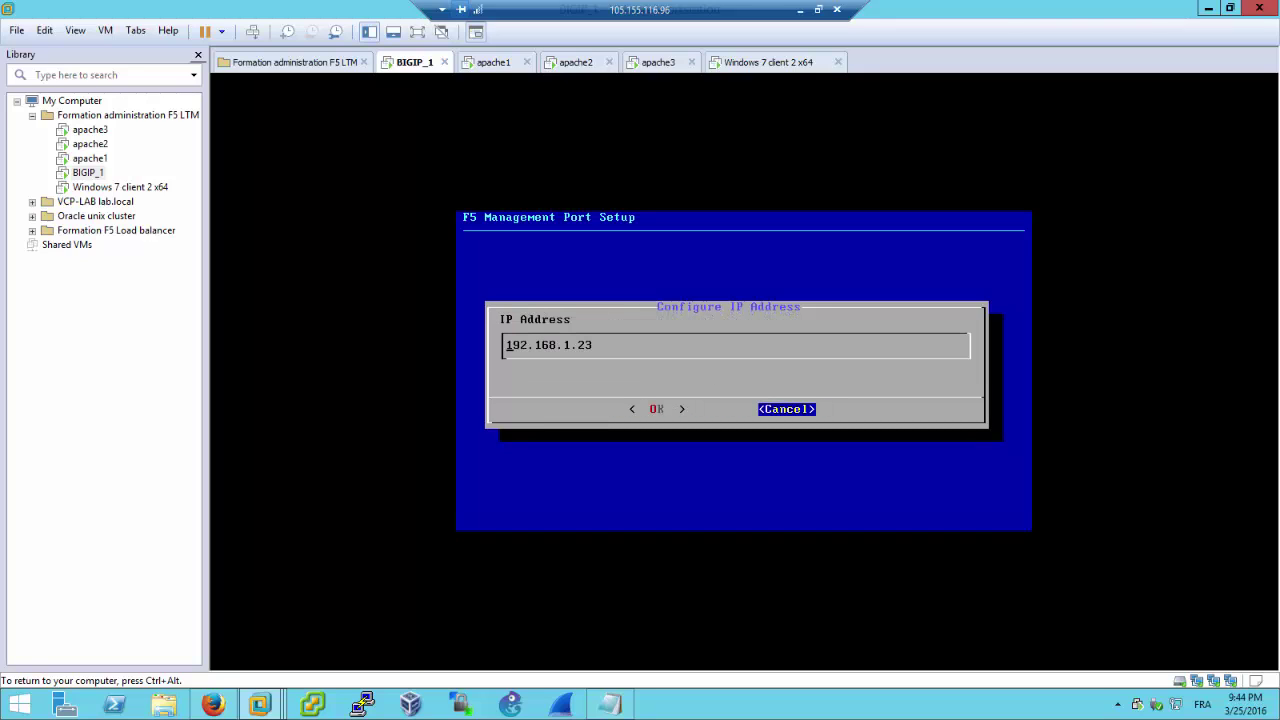
pyautogui.press('Right')
pyautogui.press('Right')
pyautogui.press('Right')
pyautogui.press('Right')
pyautogui.press('Right')
pyautogui.press('Right')
pyautogui.press('Tab')
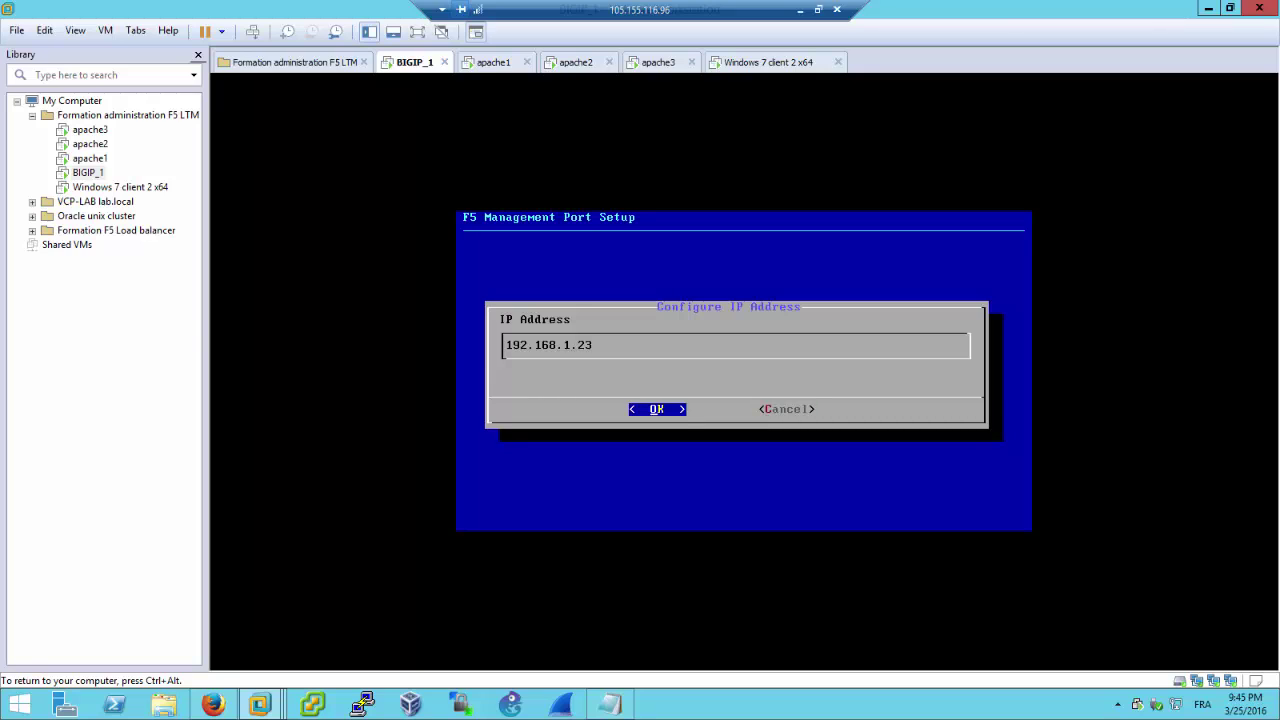
pyautogui.press('Return')
# Step: Accept netmask 255.255.255.0 and create a default management route via 192.168.1.1
pyautogui.press('Tab')
pyautogui.press('Return')
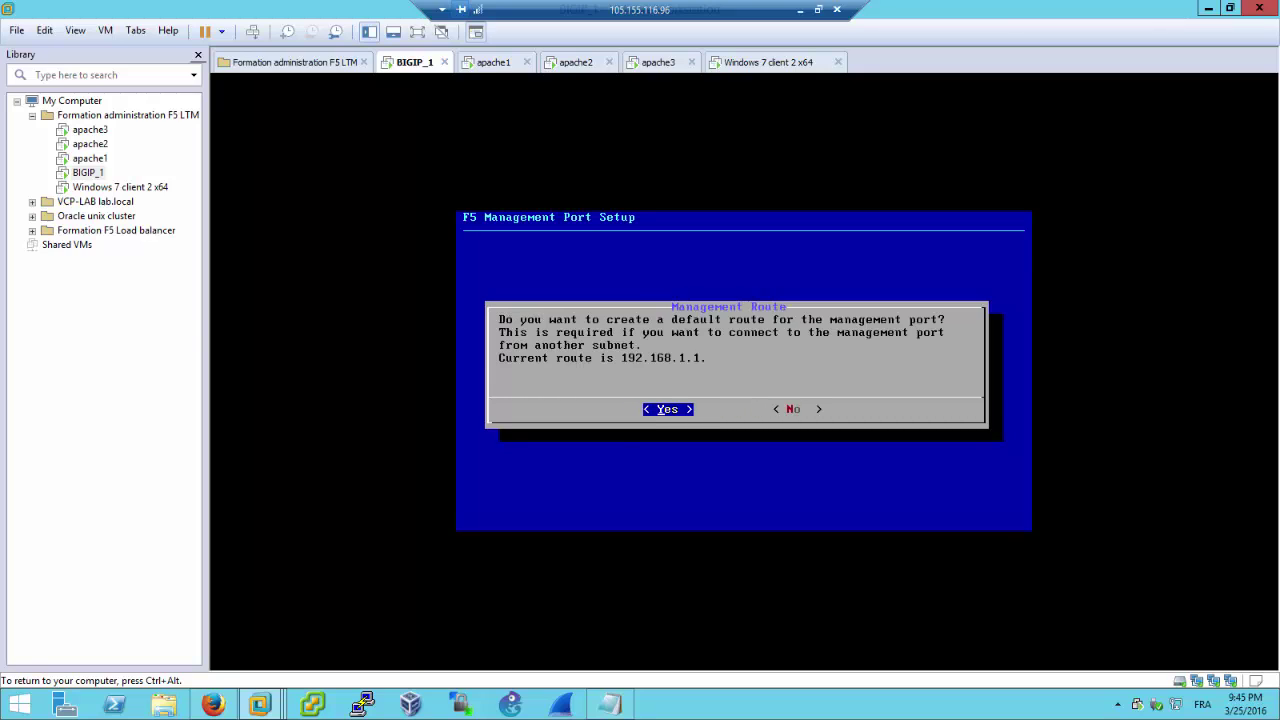
pyautogui.press('Tab')
pyautogui.press('Tab')
pyautogui.press('Return')
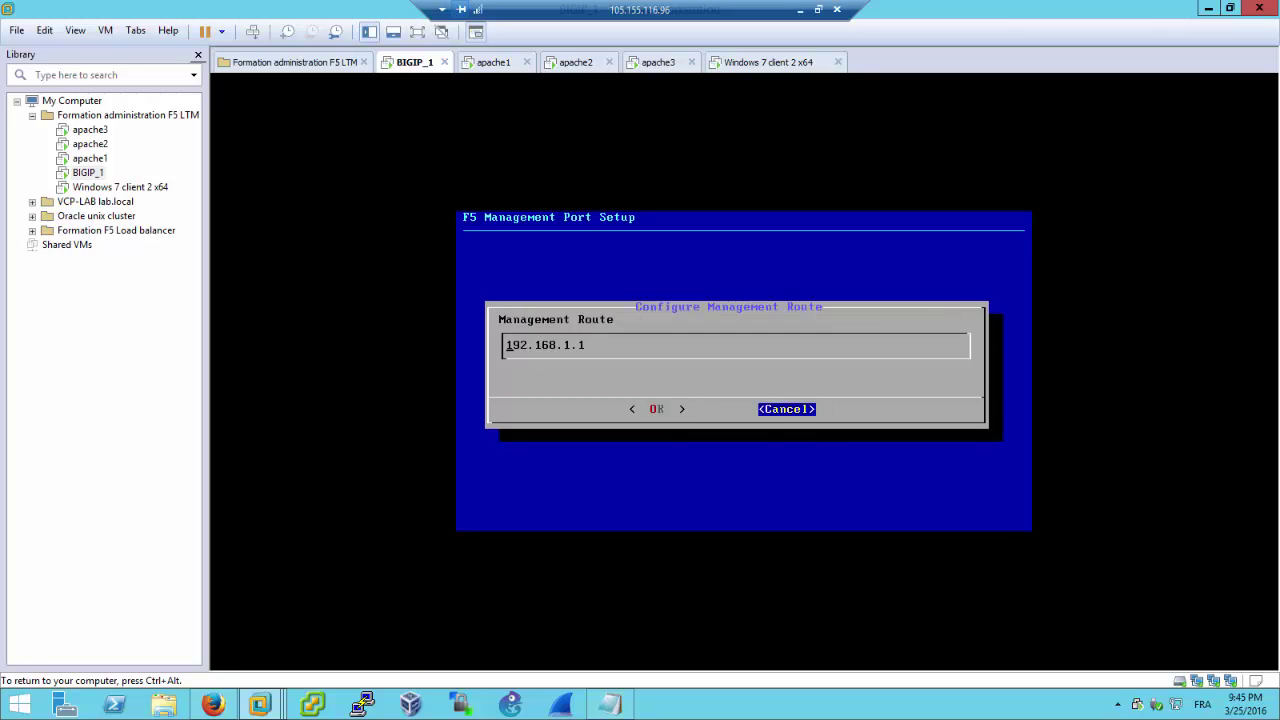
pyautogui.press('Tab')
pyautogui.press('Return')
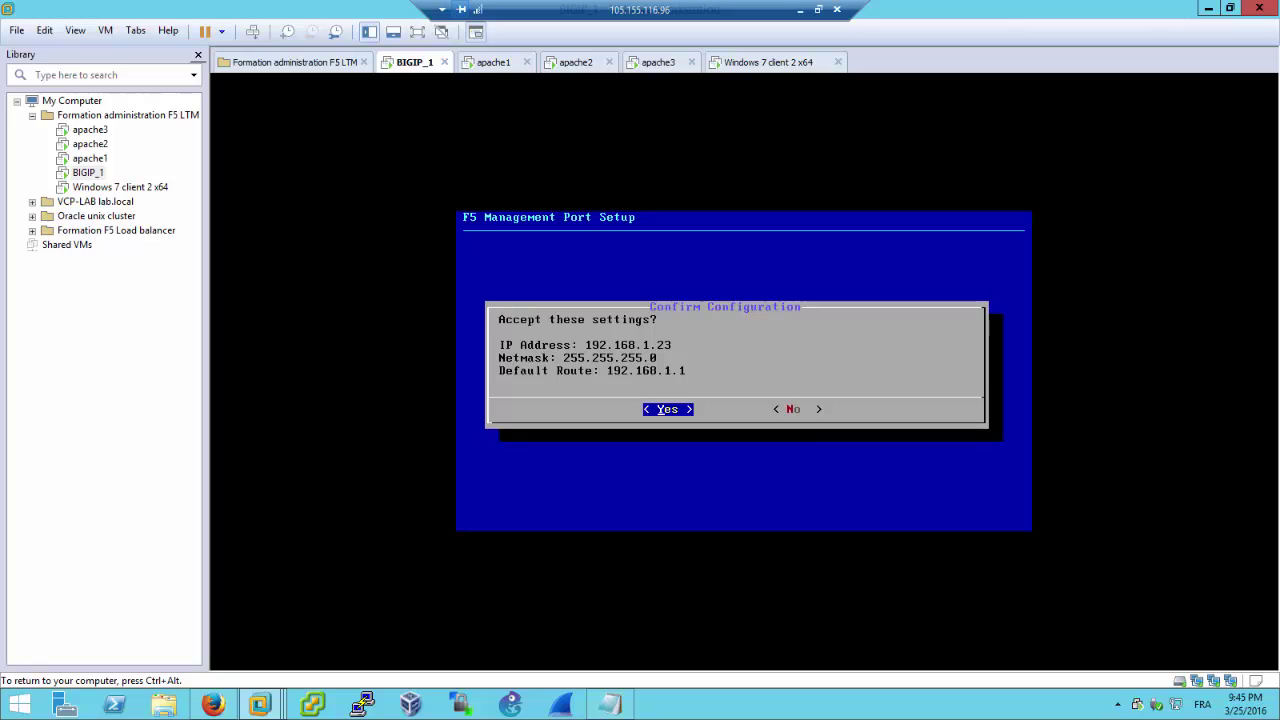
# Step: Accept management port 192.168.1.23/255.255.255.0 with gateway 192.168.1.1, then minimize VMware Workstation
pyautogui.press('Return')
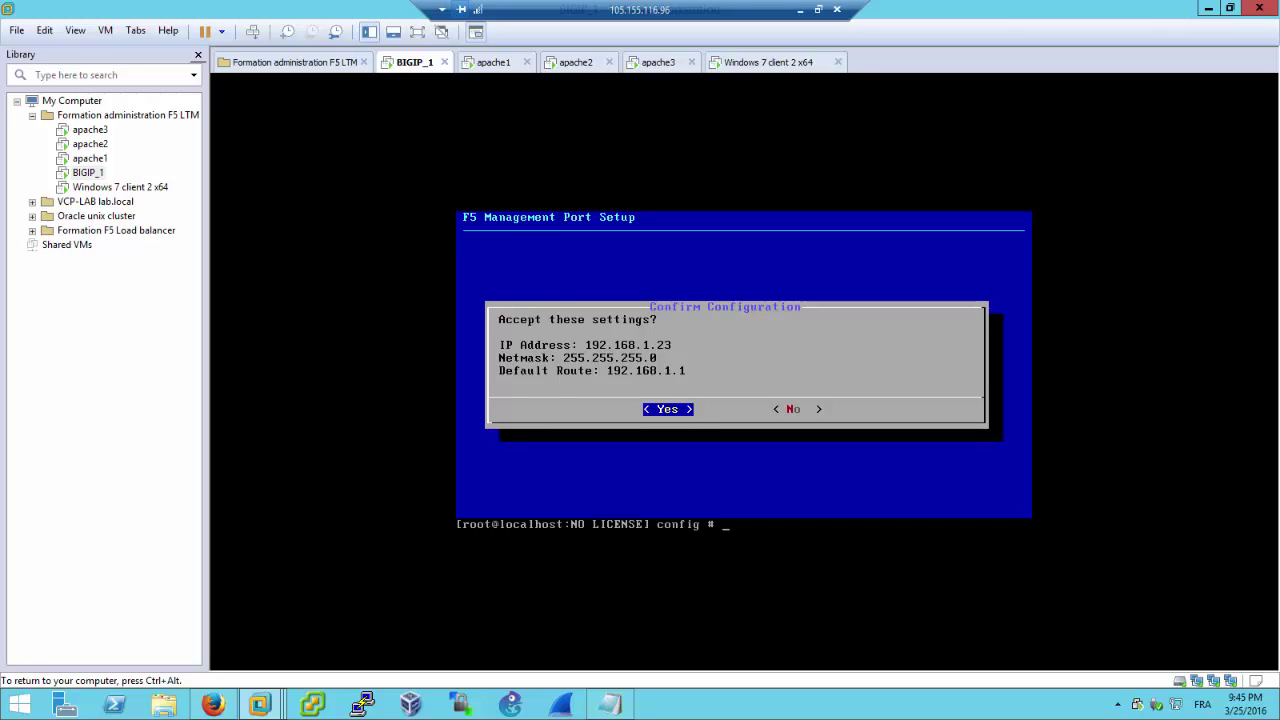
pyautogui.press('Return')
pyautogui.press('Return')
pyautogui.press('Return')
pyautogui.press('Return')
pyautogui.hotkey('ctrl', 'alt')
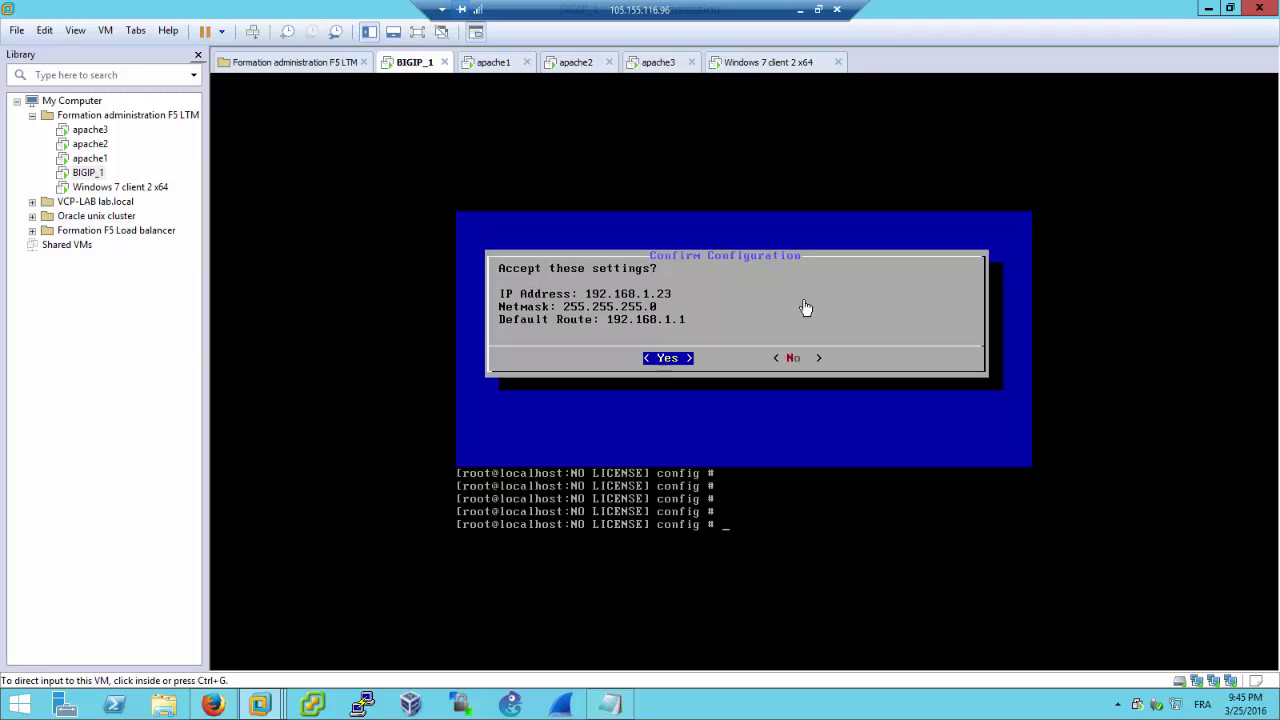
pyautogui.click(1210, 10)
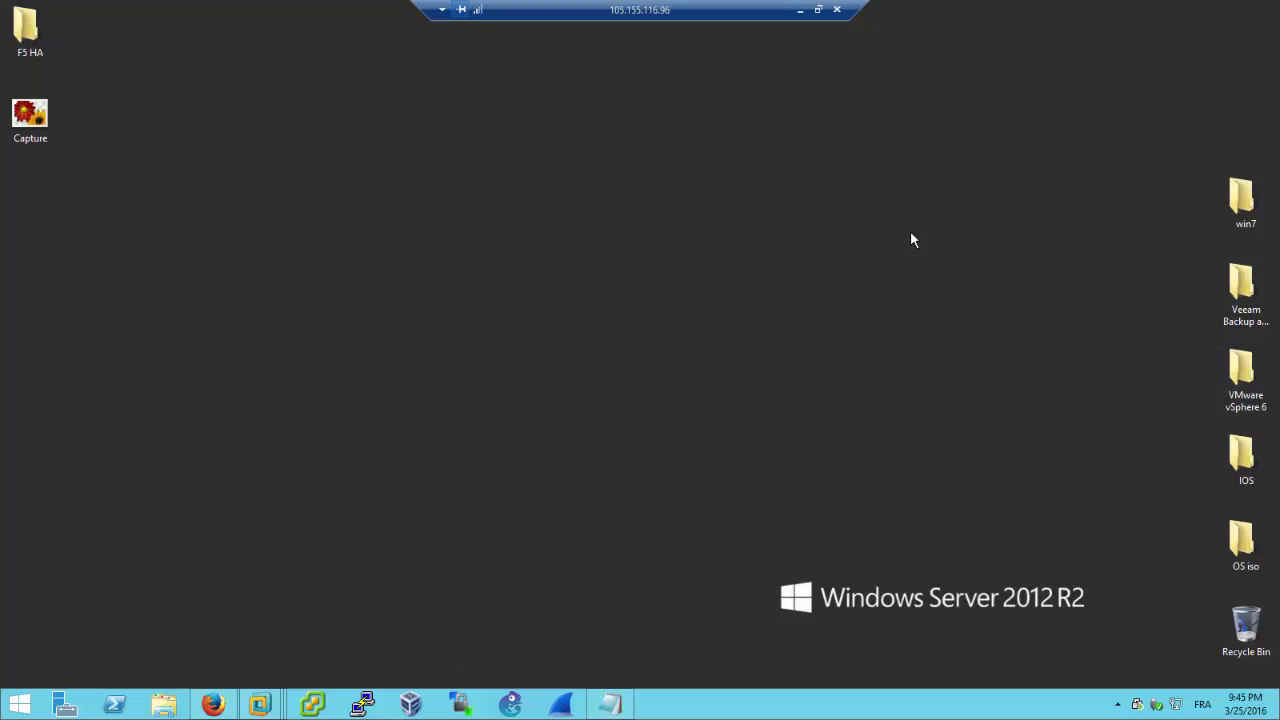
# Step: Launch cmd and ping 192.168.1.23 to confirm the BIG-IP replies
pyautogui.press('super+r')
pyautogui.write('cmd')
pyautogui.press('Return')
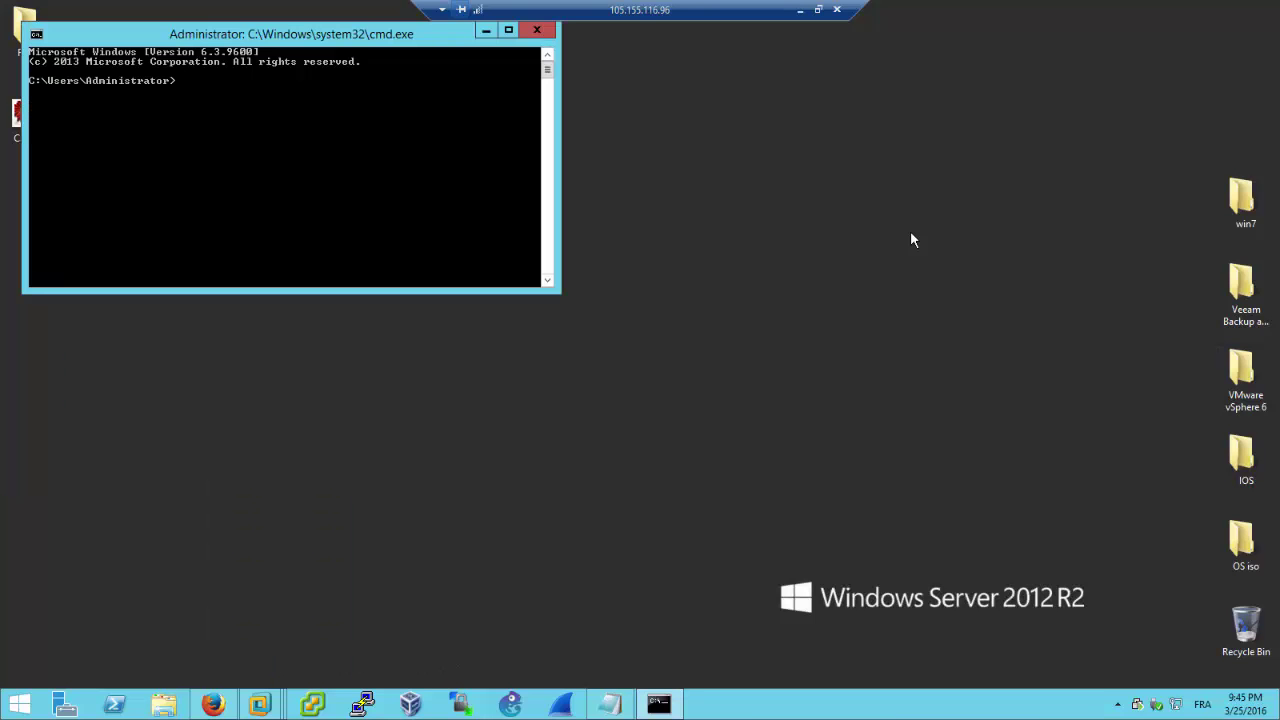
pyautogui.write('ping 192.168.1.23')
pyautogui.press('Return')
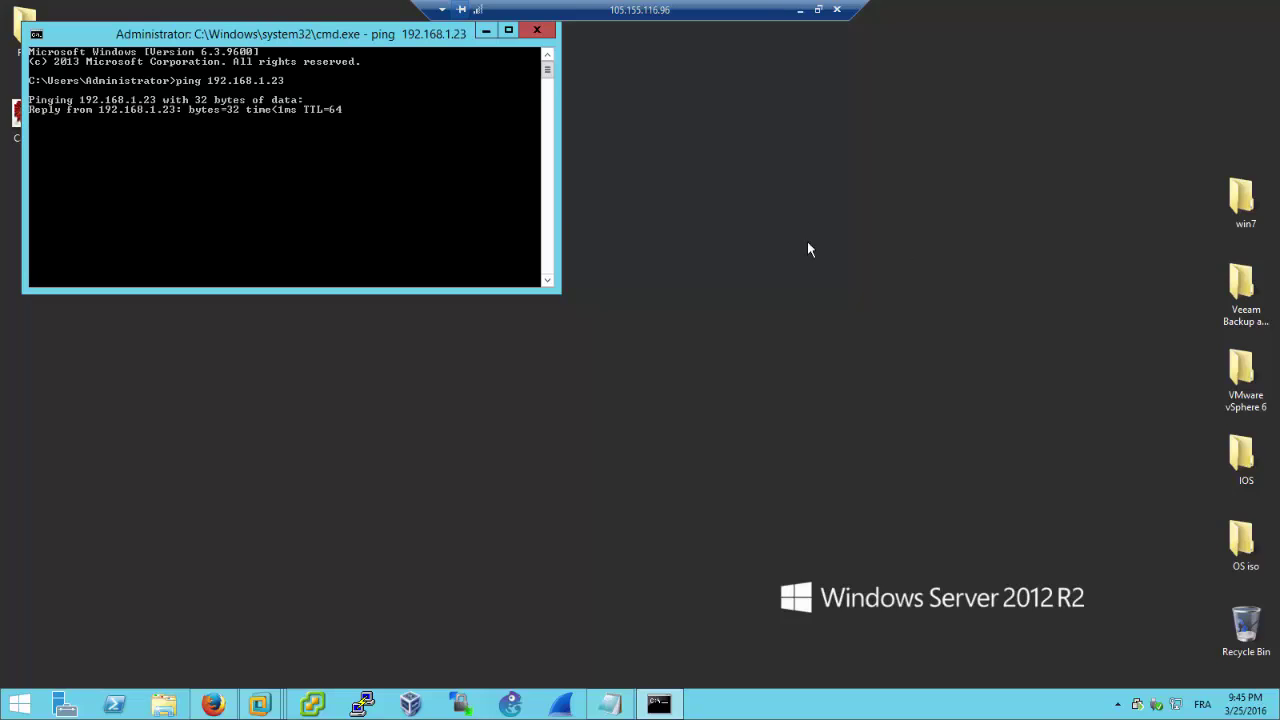
pyautogui.click(537, 29)
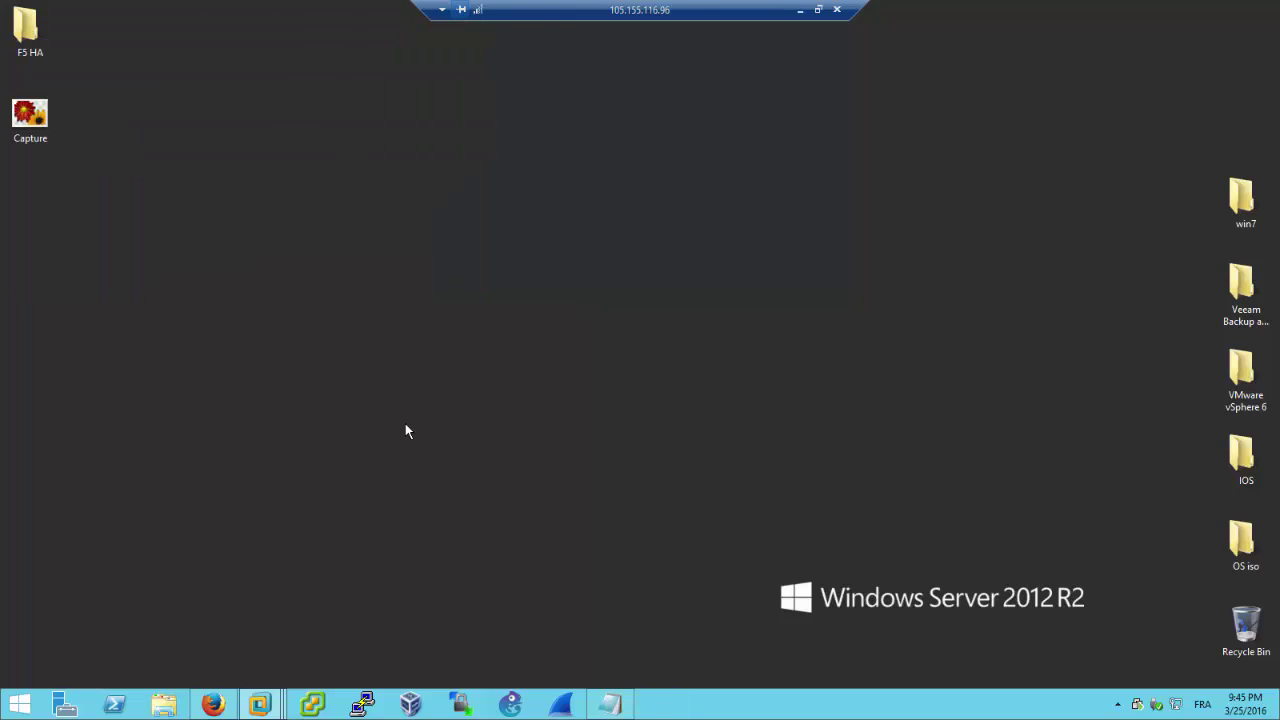
pyautogui.click(213, 705)
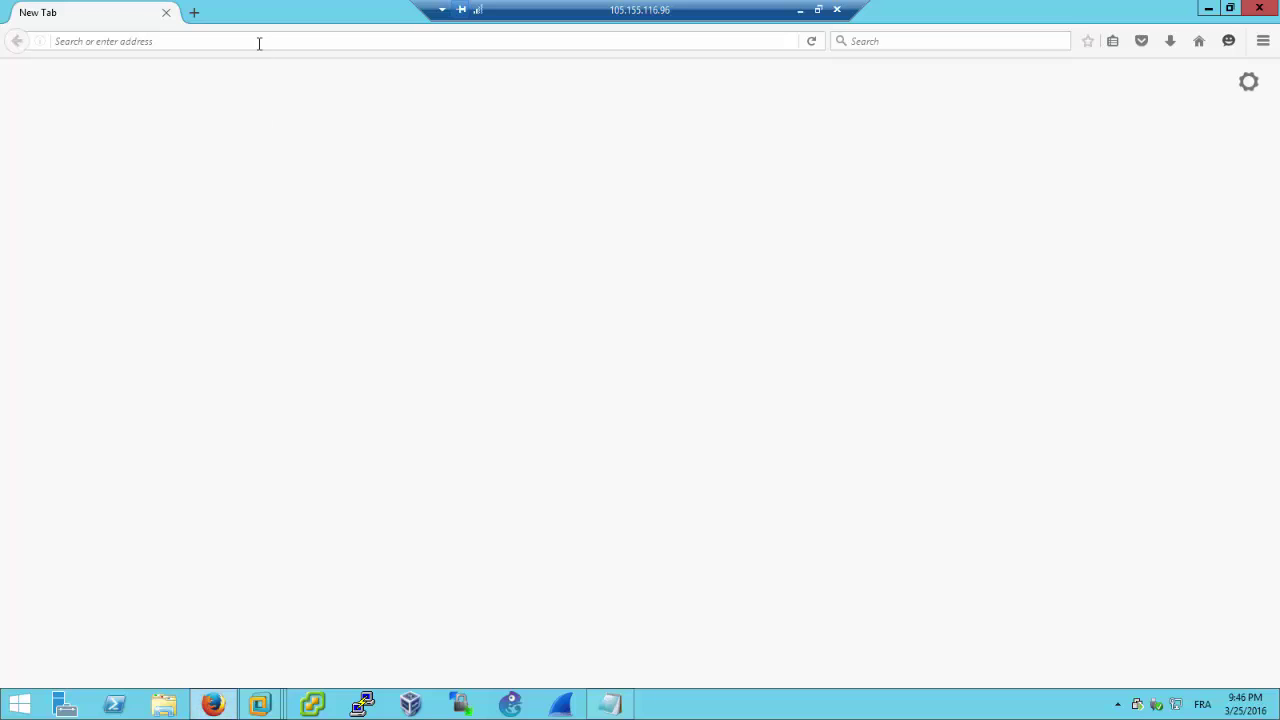
pyautogui.click(259, 43)
pyautogui.write('https')
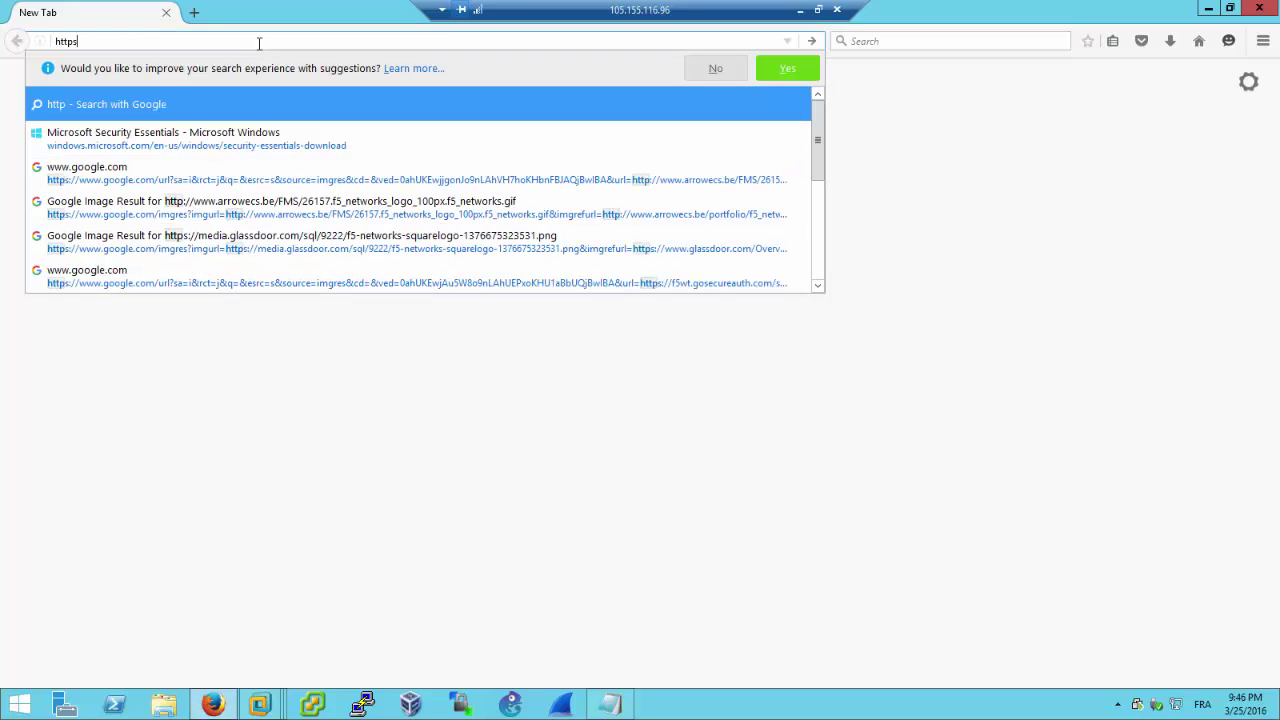
pyautogui.write('://')
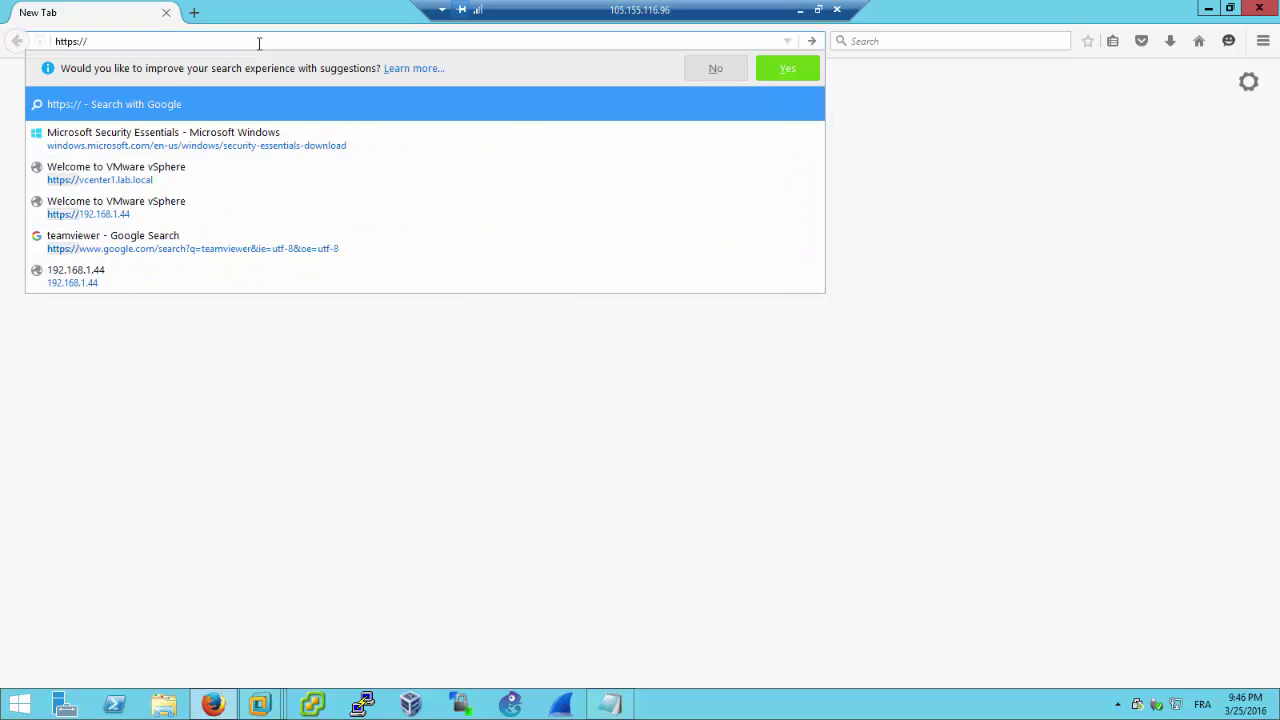
pyautogui.write('192.168.1.')
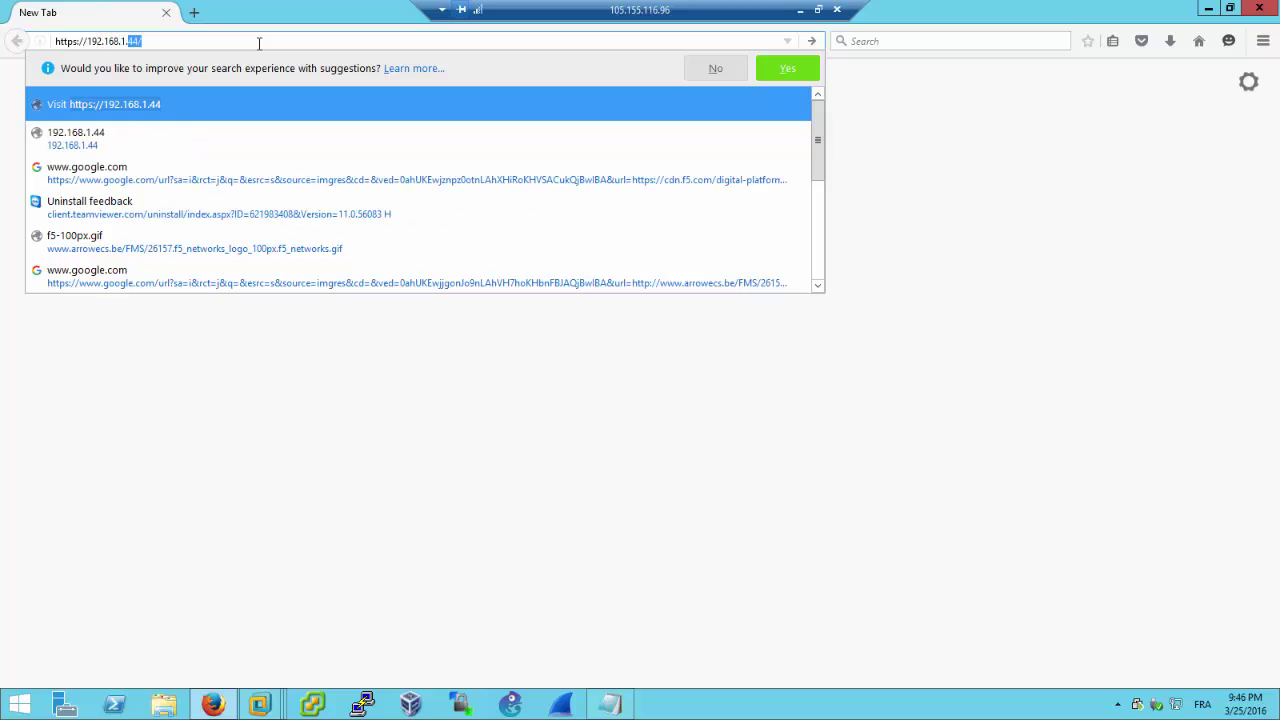
pyautogui.write('23')
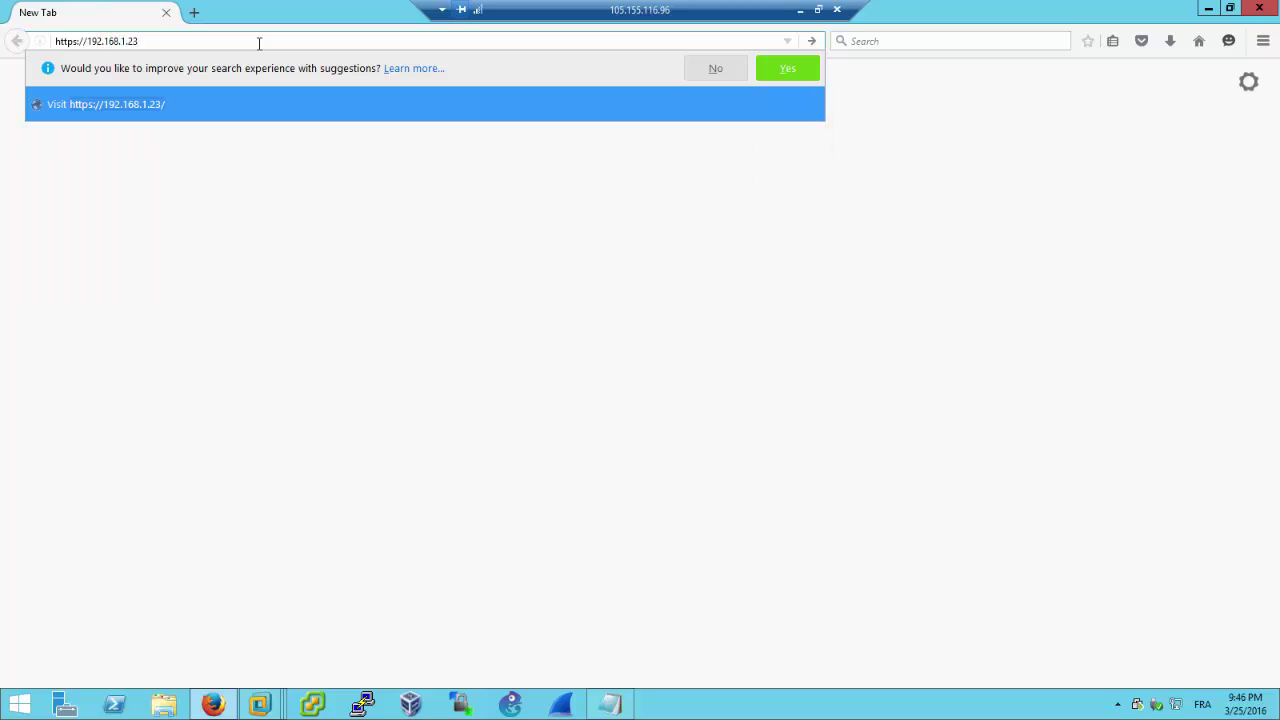
pyautogui.press('Return')
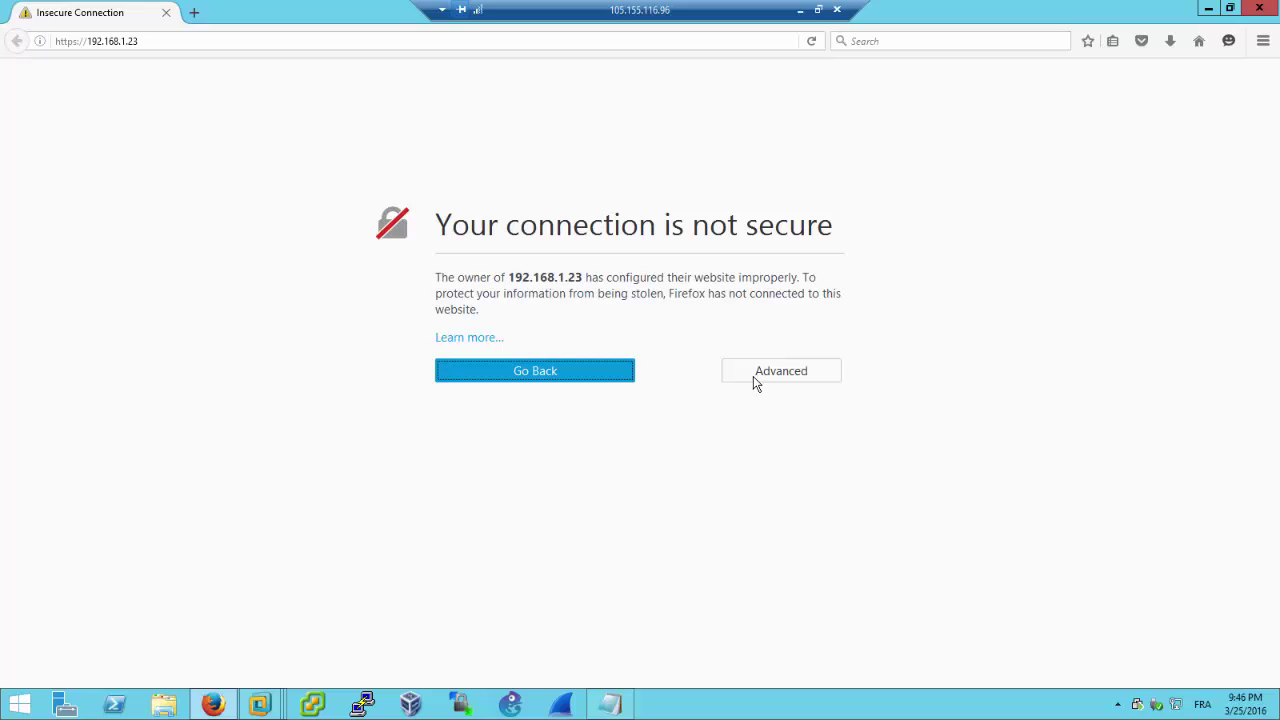
# Step: Confirm a security exception for the BIG-IP's self-signed certificate
pyautogui.click(753, 376)
pyautogui.click(530, 518)
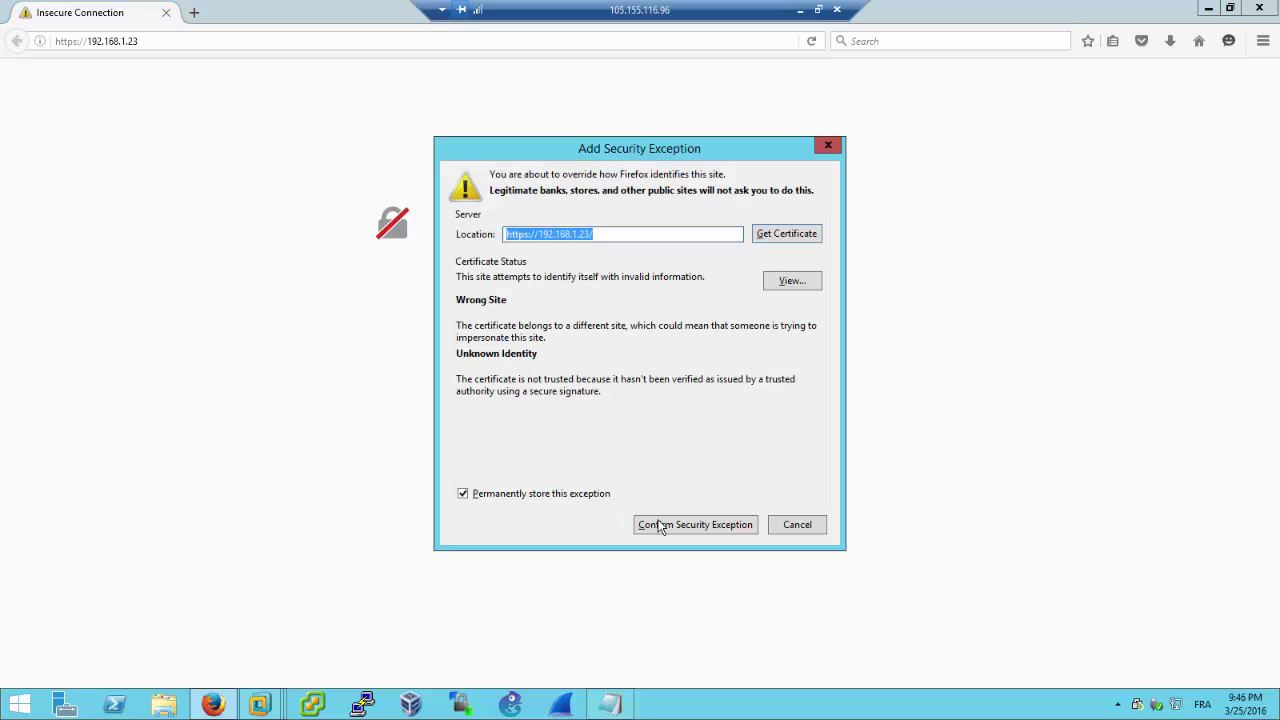
pyautogui.click(660, 525)
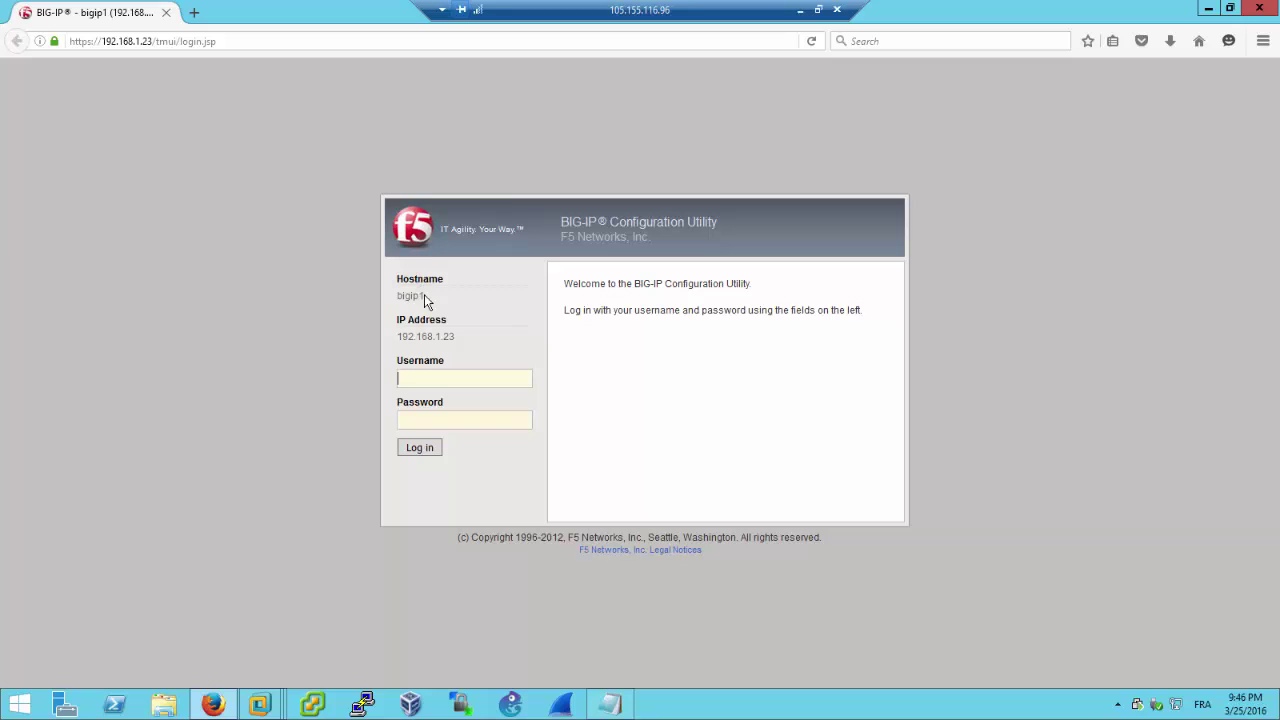
# Step: Log in to the Configuration Utility as admin with the account password
pyautogui.moveTo(424, 300); pyautogui.dragTo(471, 357)
pyautogui.click(460, 343)
pyautogui.click(480, 383)
pyautogui.press('Tab')
pyautogui.press('Return')
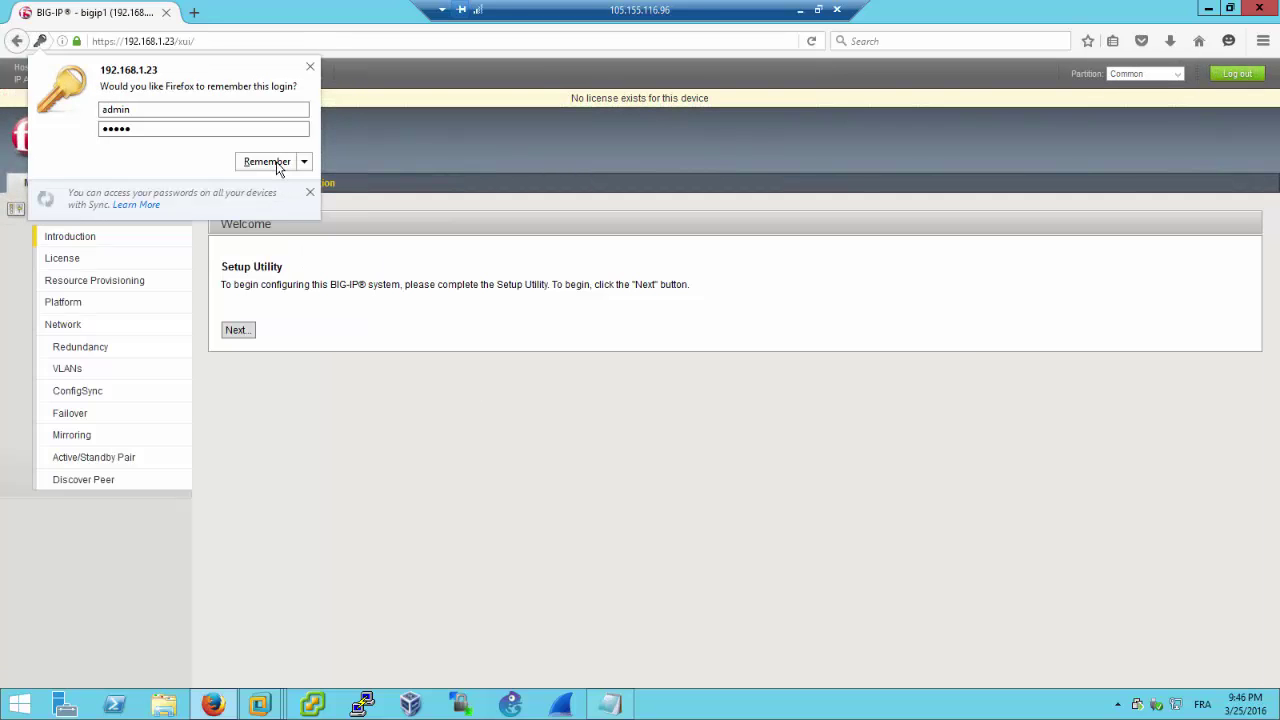
# Step: Let Firefox remember the login and highlight the Not Activated license warning
pyautogui.click(278, 163)
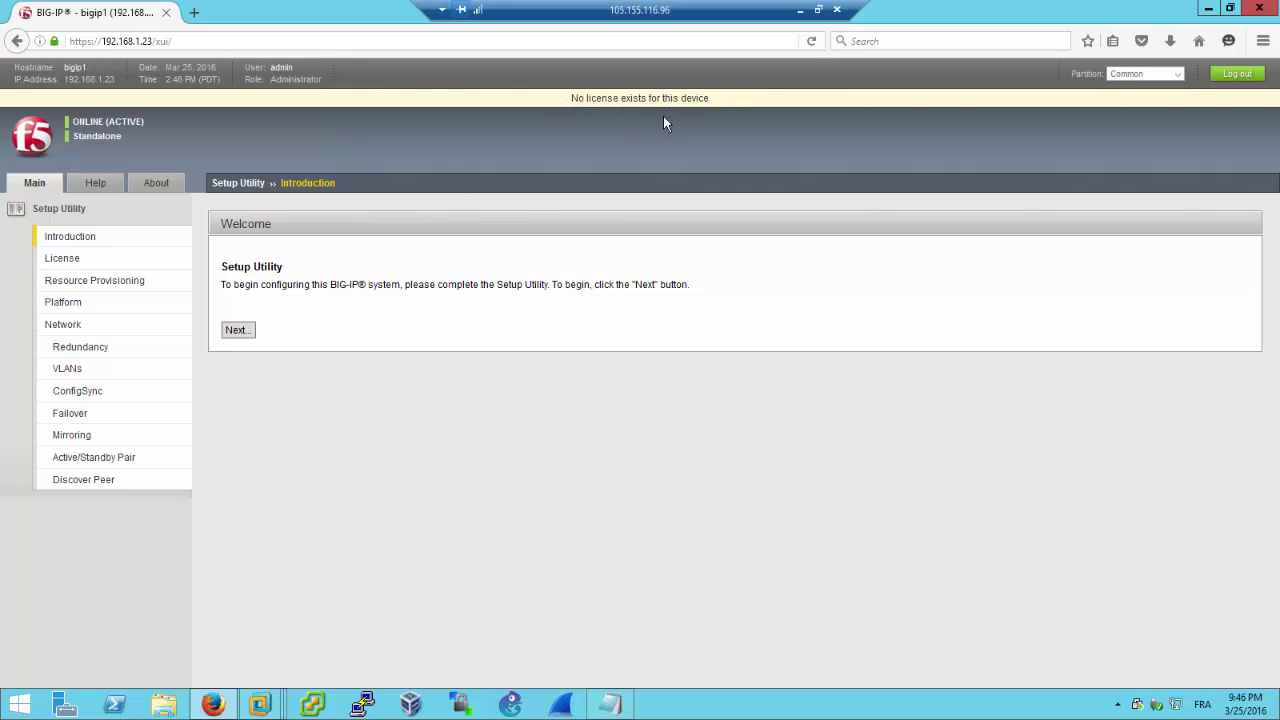
pyautogui.moveTo(714, 102); pyautogui.dragTo(551, 100)
pyautogui.click(591, 100)
# Step: Open the license Activate form, then bring up the BIGIP_1 console in VMware
pyautogui.click(234, 333)
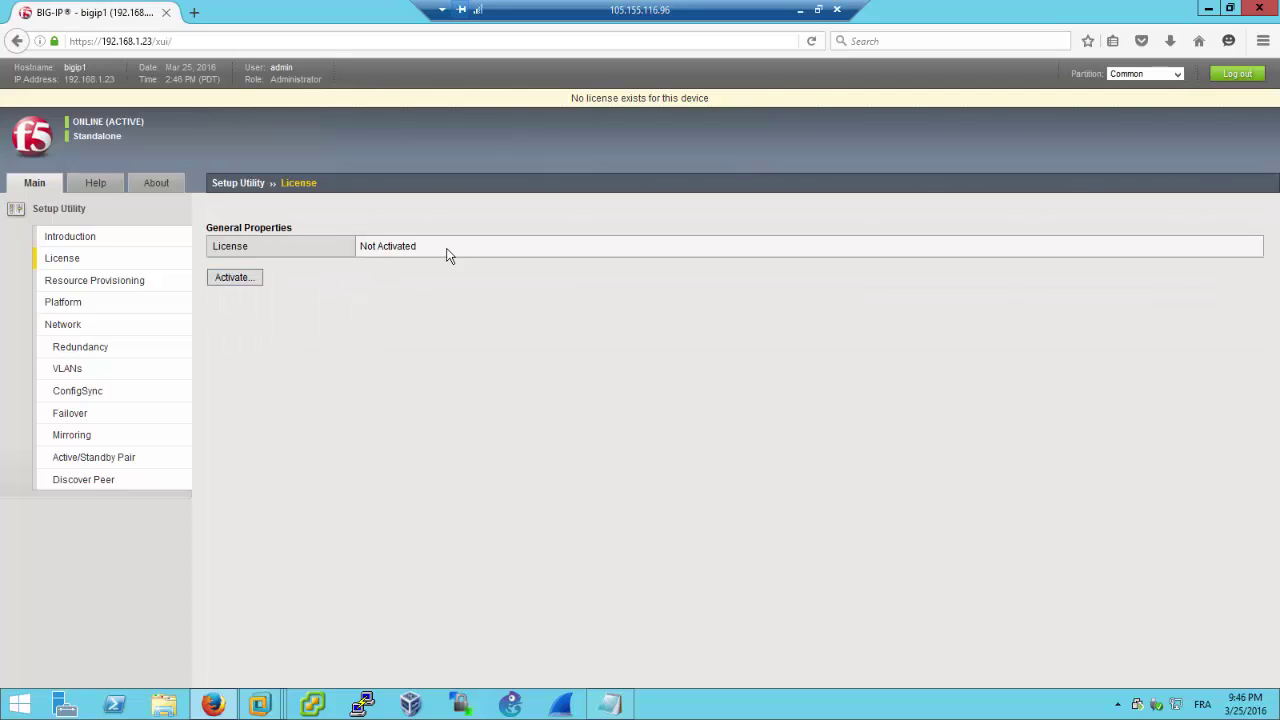
pyautogui.click(246, 281)
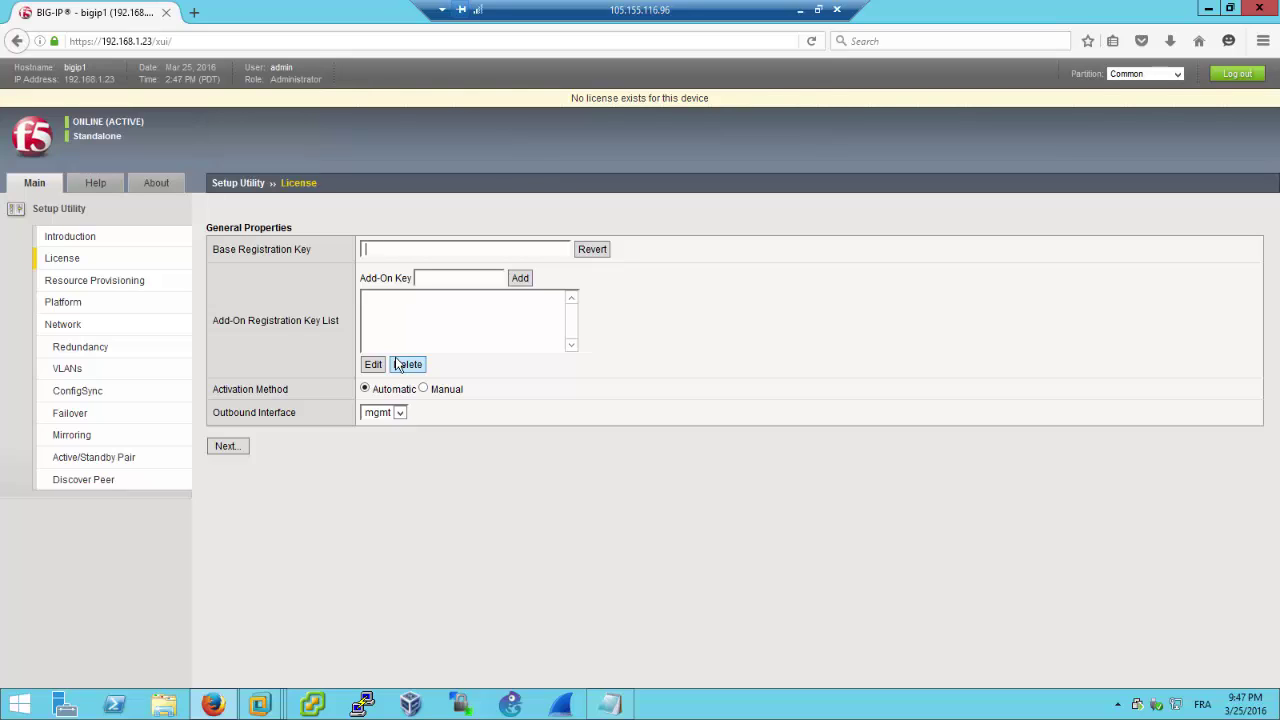
pyautogui.click(260, 704)
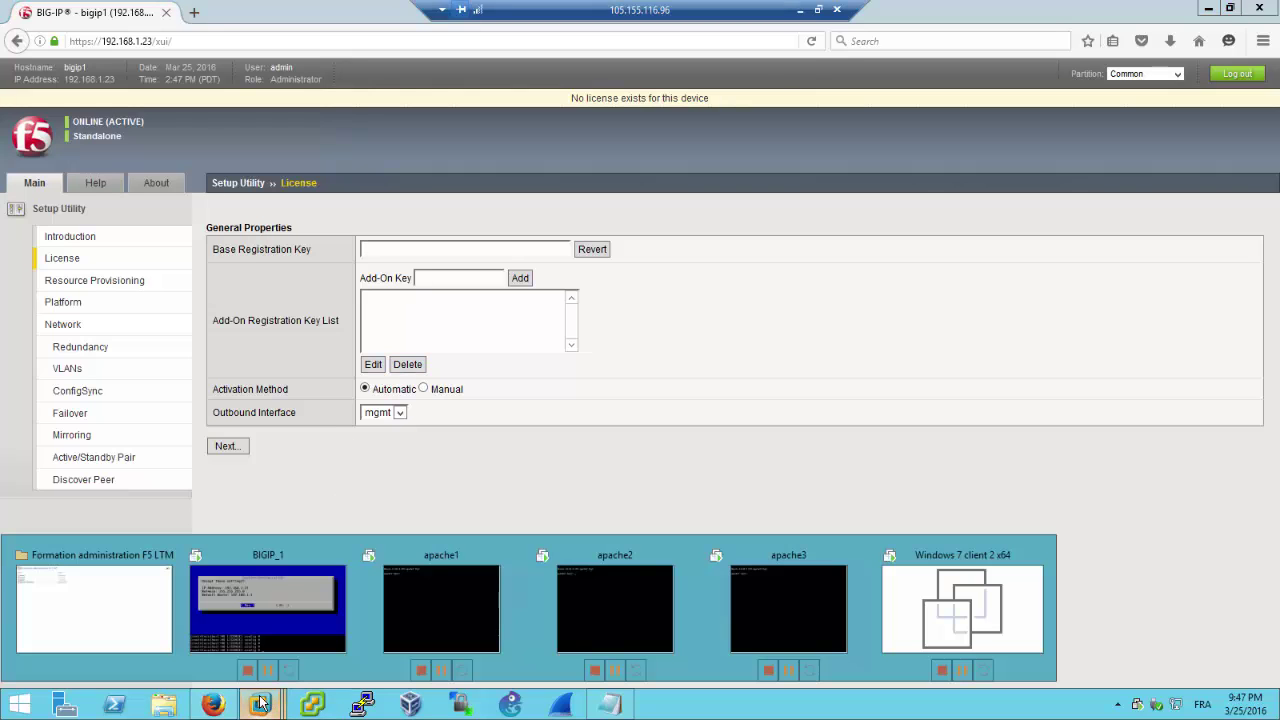
pyautogui.click(290, 580)
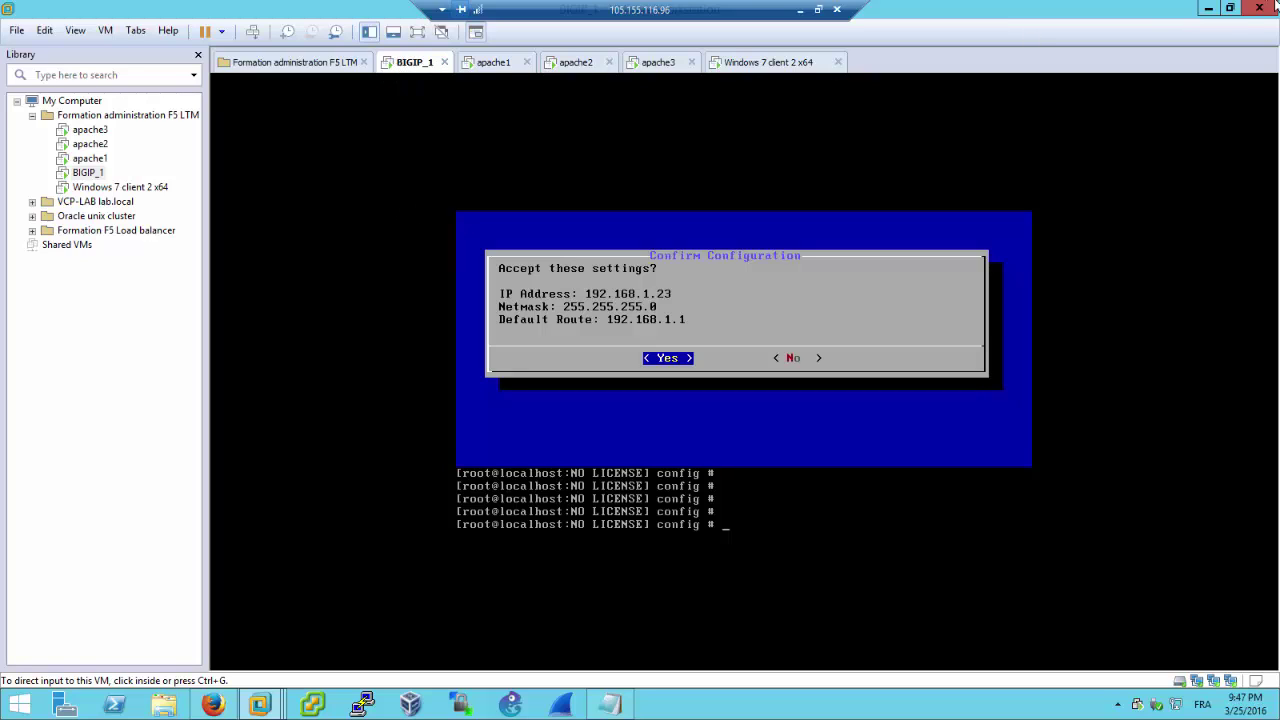
# Step: Minimize VMware Workstation to return to the license activation form in Firefox
pyautogui.click(1210, 10)
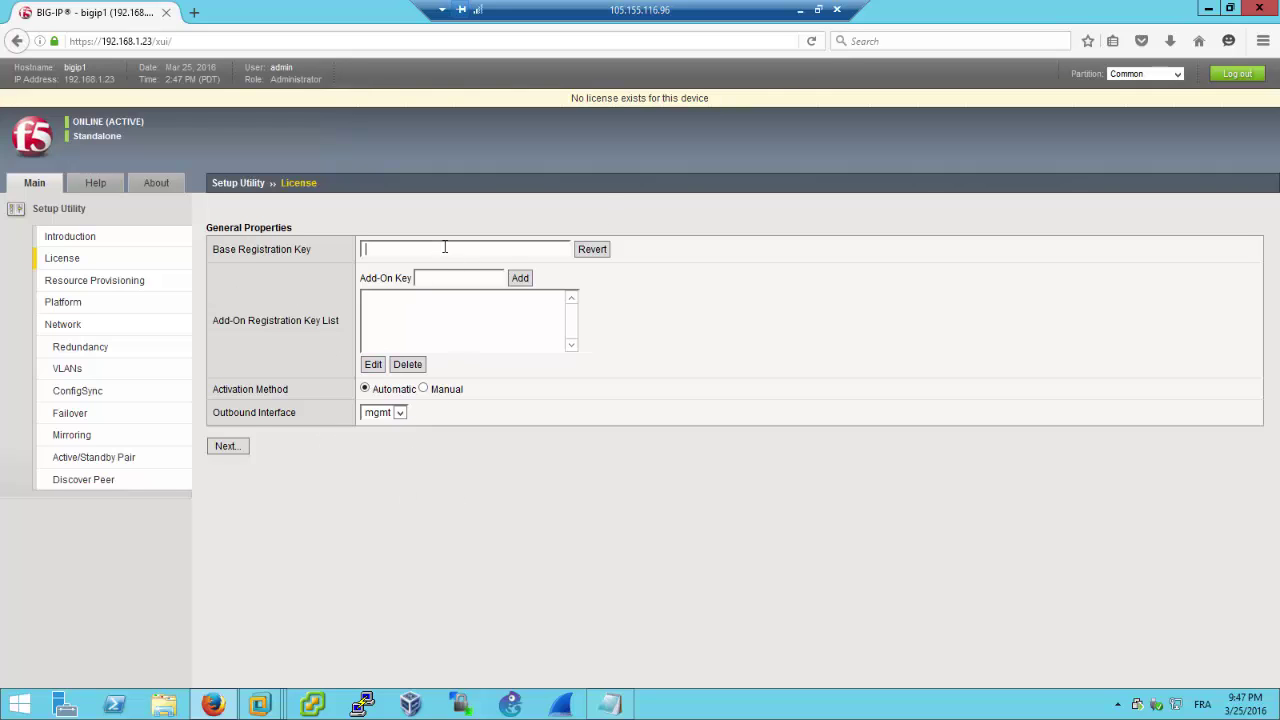
# Step: Paste the base registration key from Notepad and choose Manual activation
pyautogui.click(609, 705)
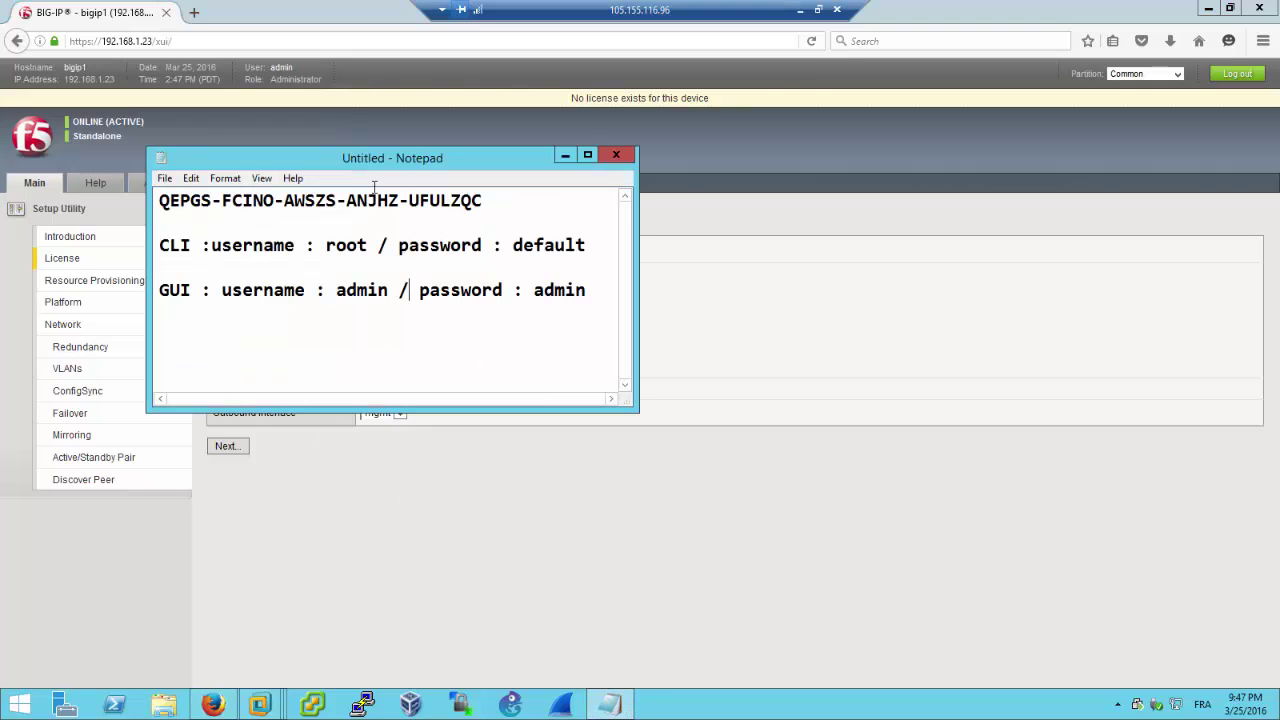
pyautogui.moveTo(484, 200); pyautogui.dragTo(162, 222)
pyautogui.hotkey('ctrl', 'c')
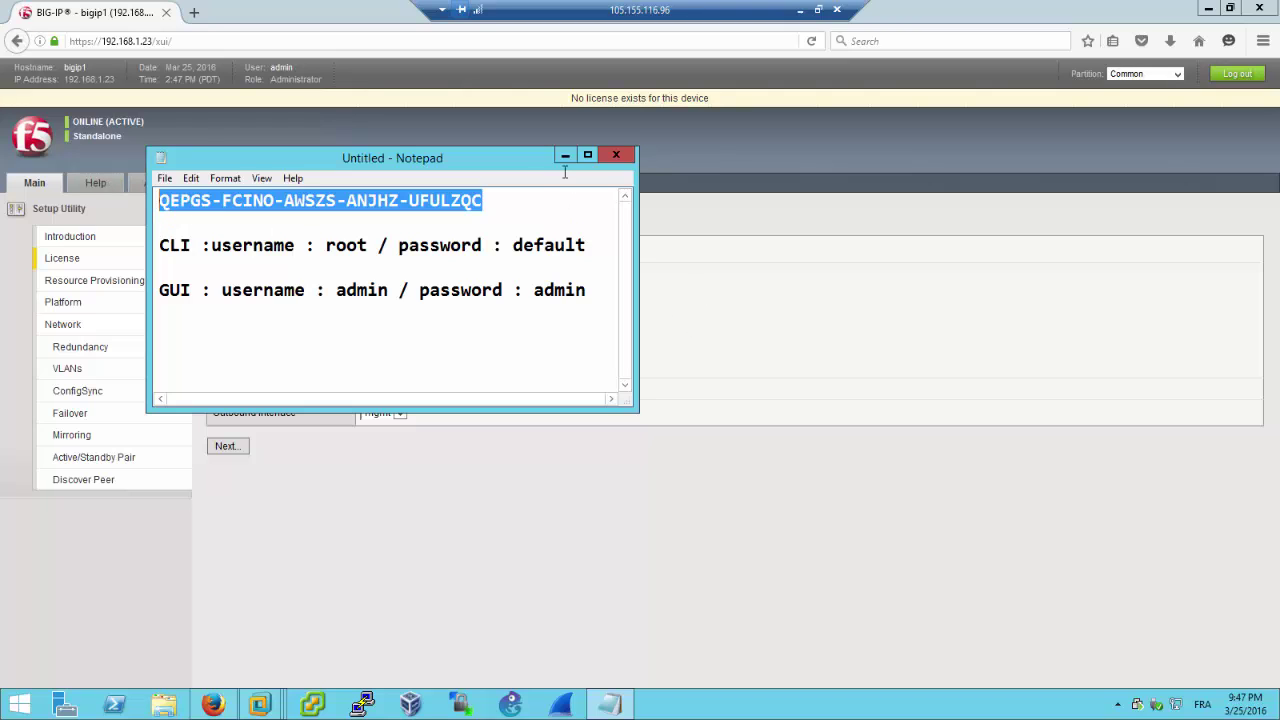
pyautogui.click(564, 156)
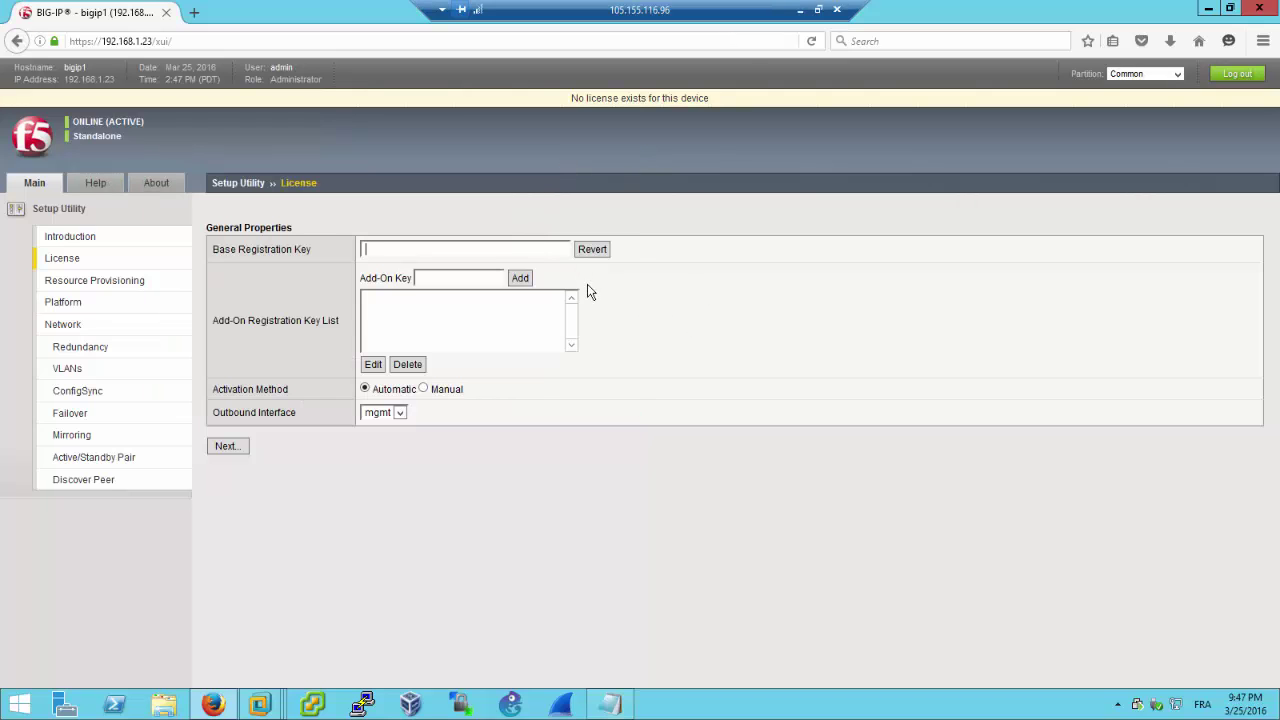
pyautogui.hotkey('ctrl', 'v')
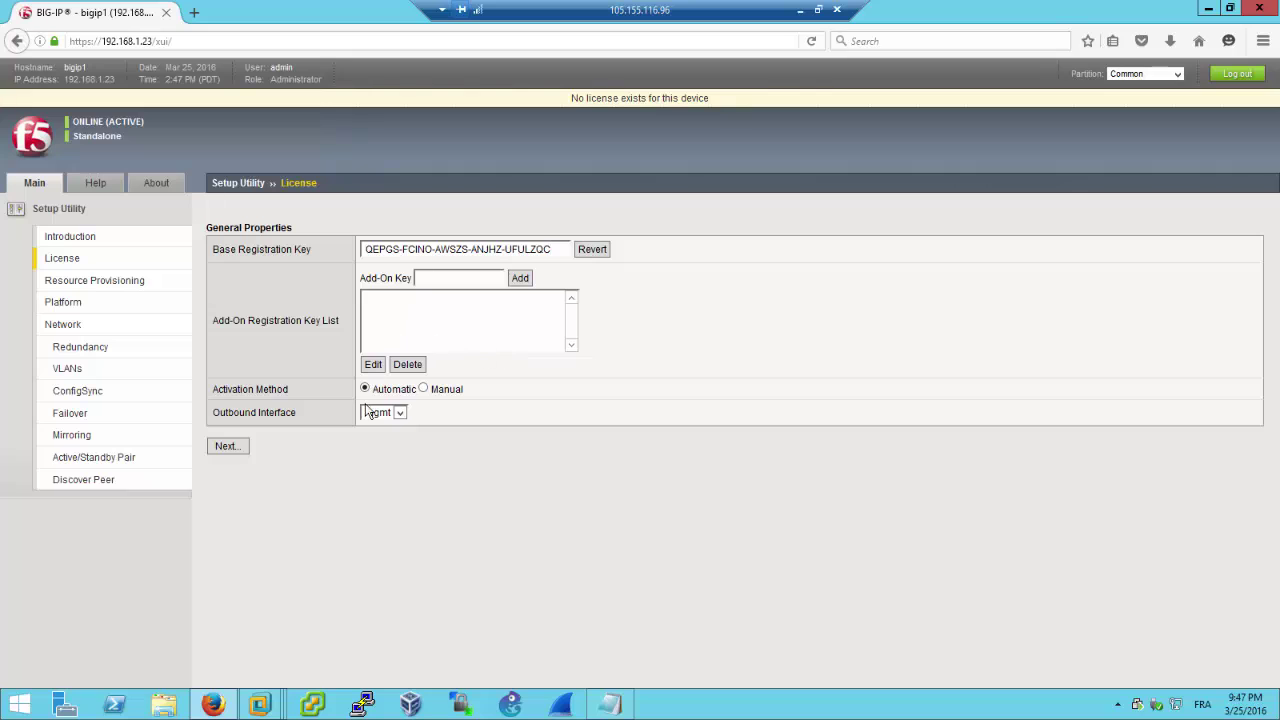
pyautogui.click(424, 390)
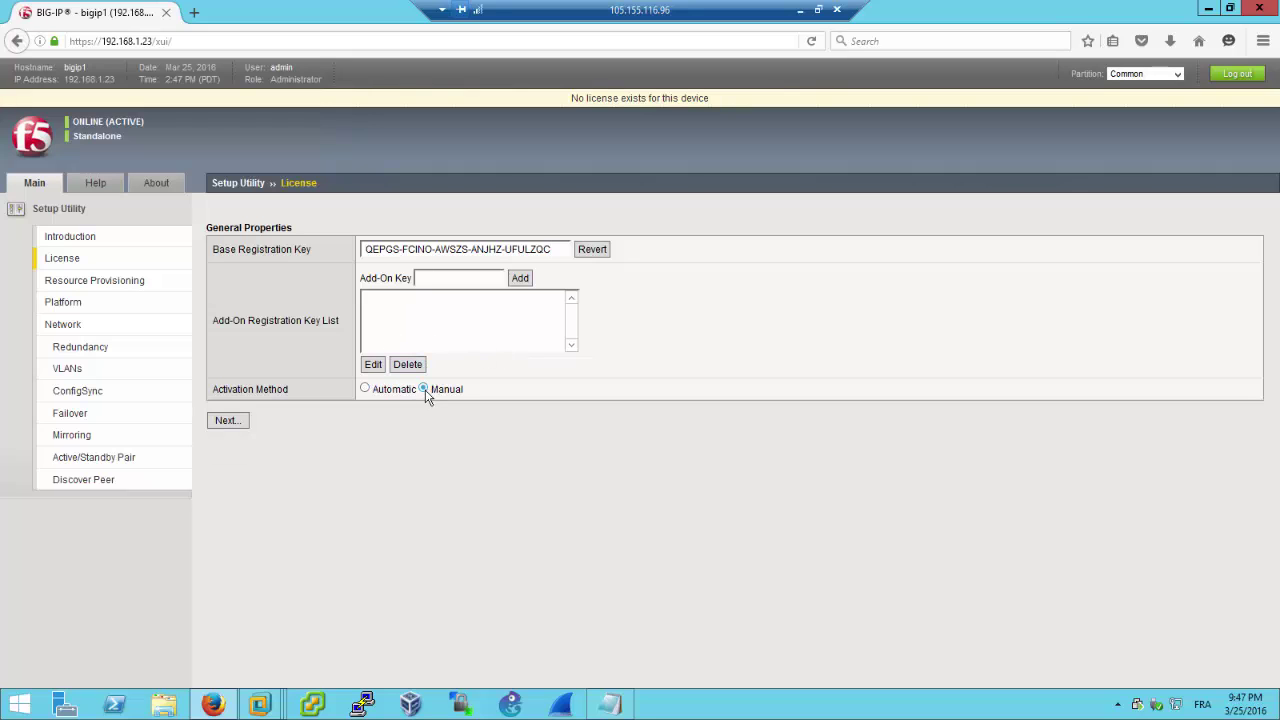
# Step: Generate the Step 1 device dossier and copy its entire text
pyautogui.click(233, 424)
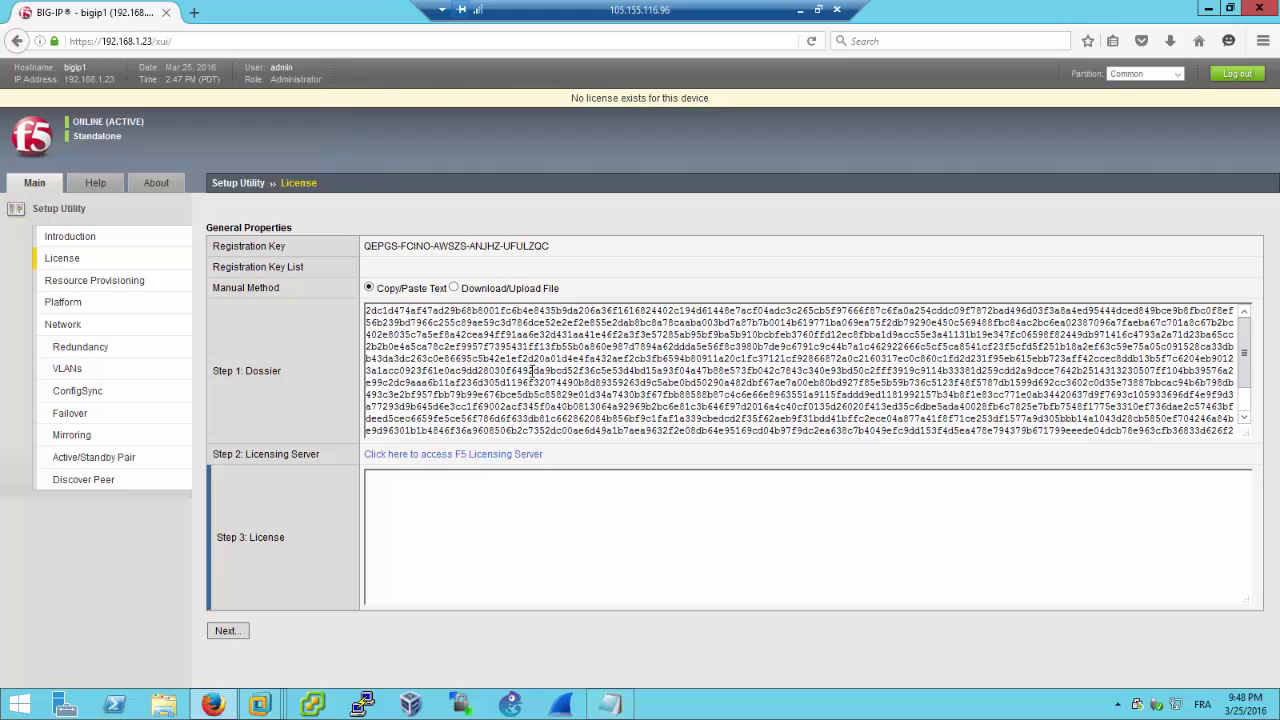
pyautogui.click(362, 310)
pyautogui.moveTo(425, 327); pyautogui.dragTo(431, 346)
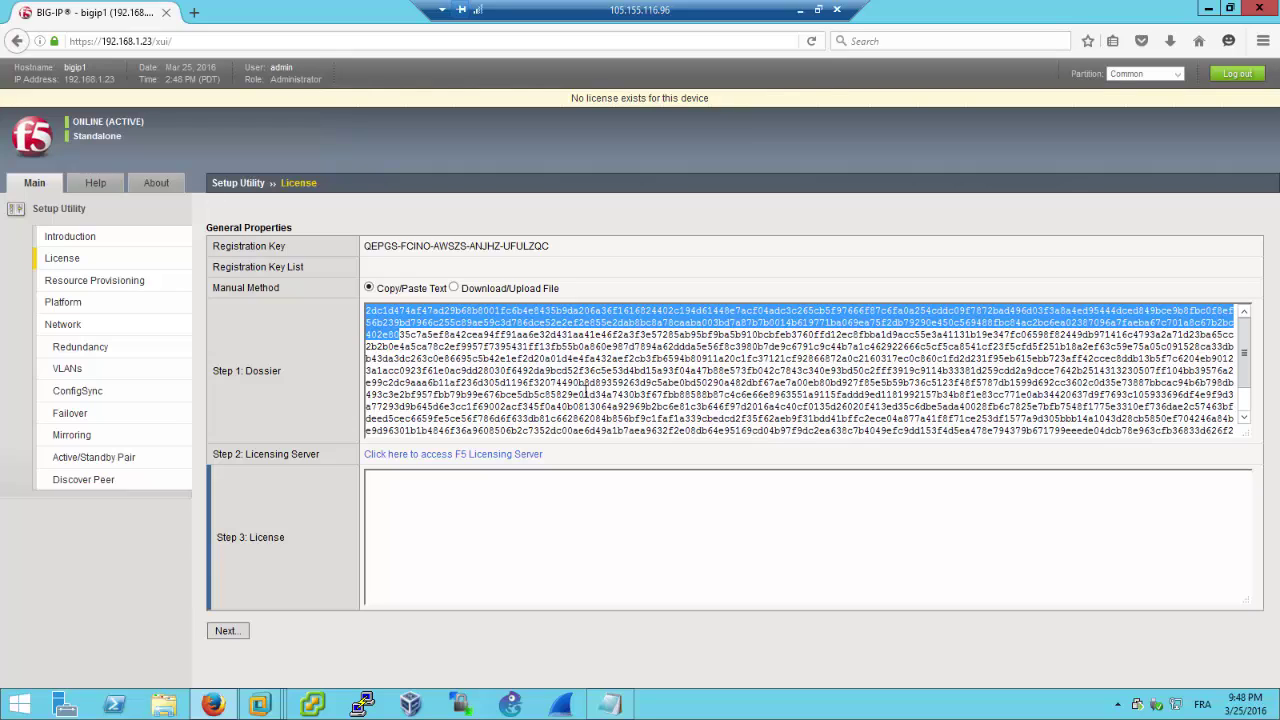
pyautogui.hotkey('ctrl', 'a')
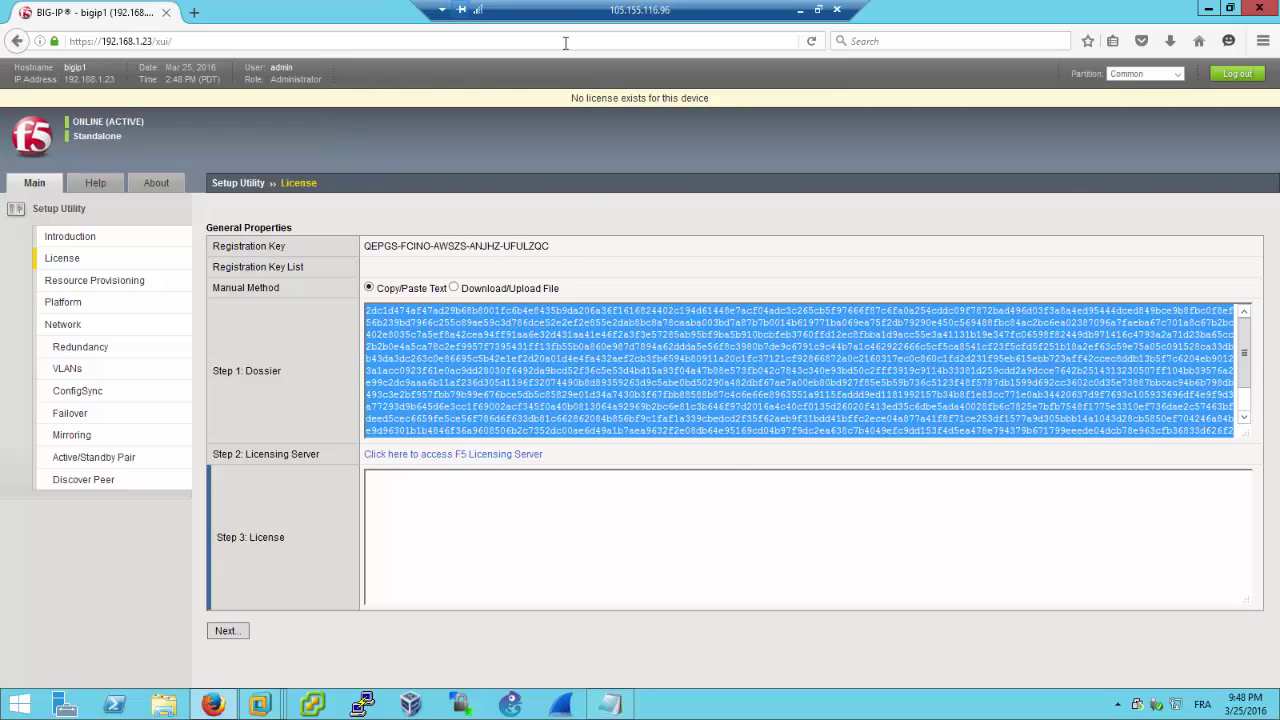
pyautogui.rightClick(523, 337)
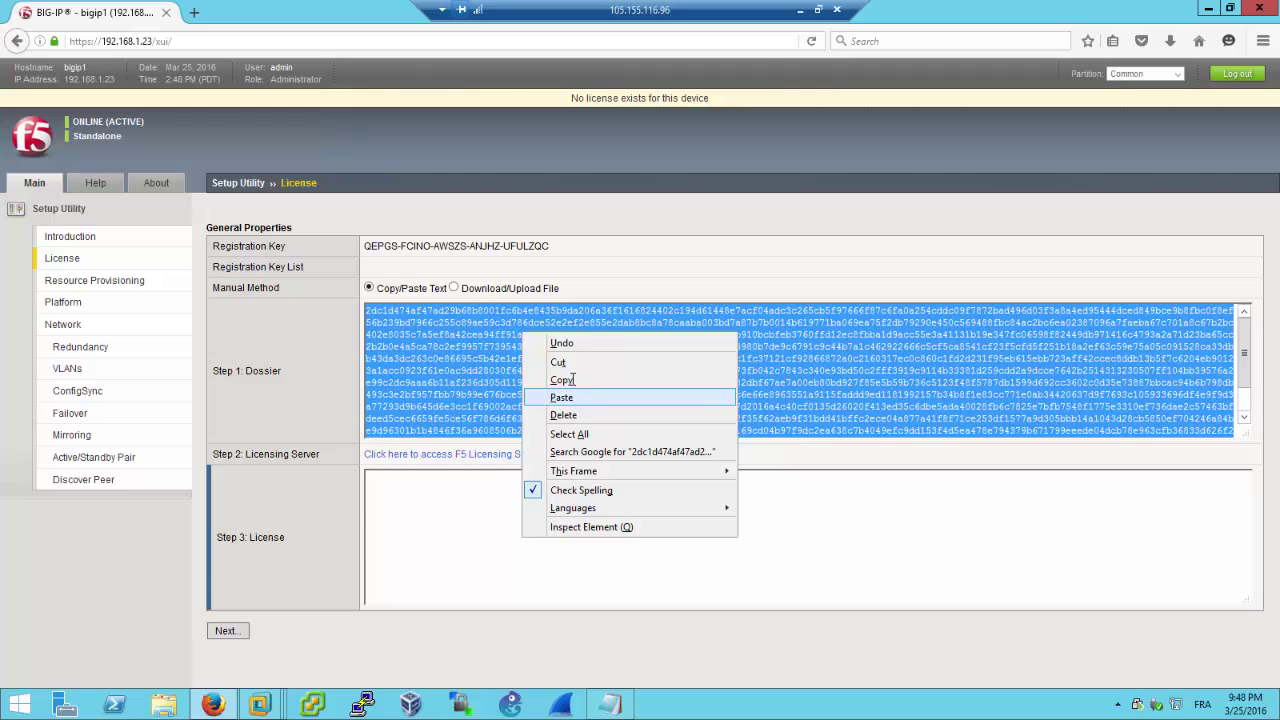
pyautogui.click(571, 380)
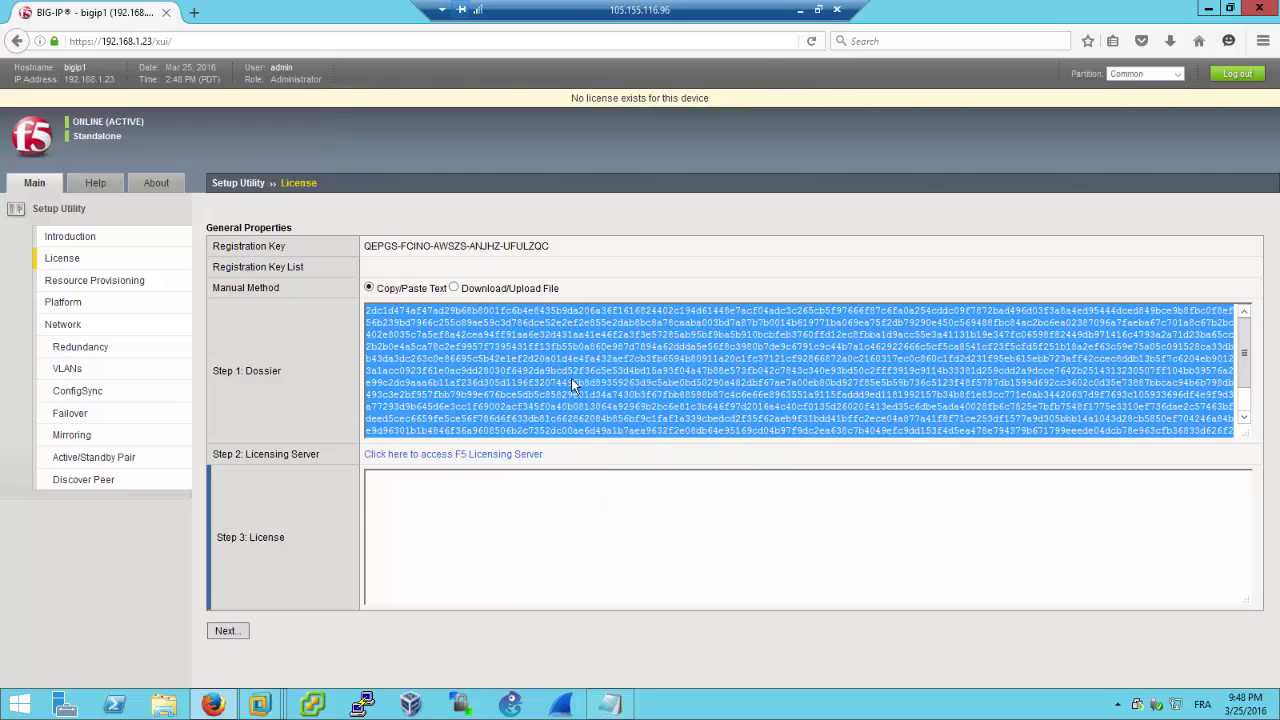
pyautogui.click(572, 358)
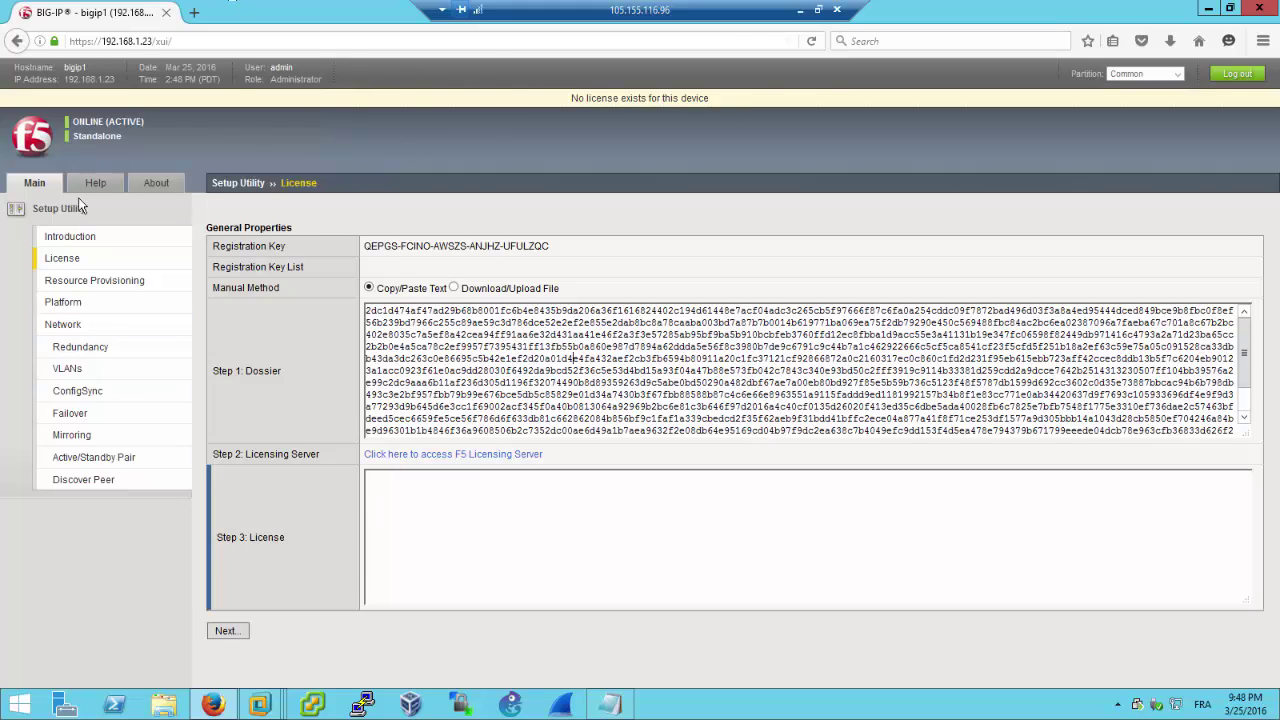
# Step: Paste the dossier into the F5 Licensing Server's dossier box and submit it
pyautogui.click(435, 455)
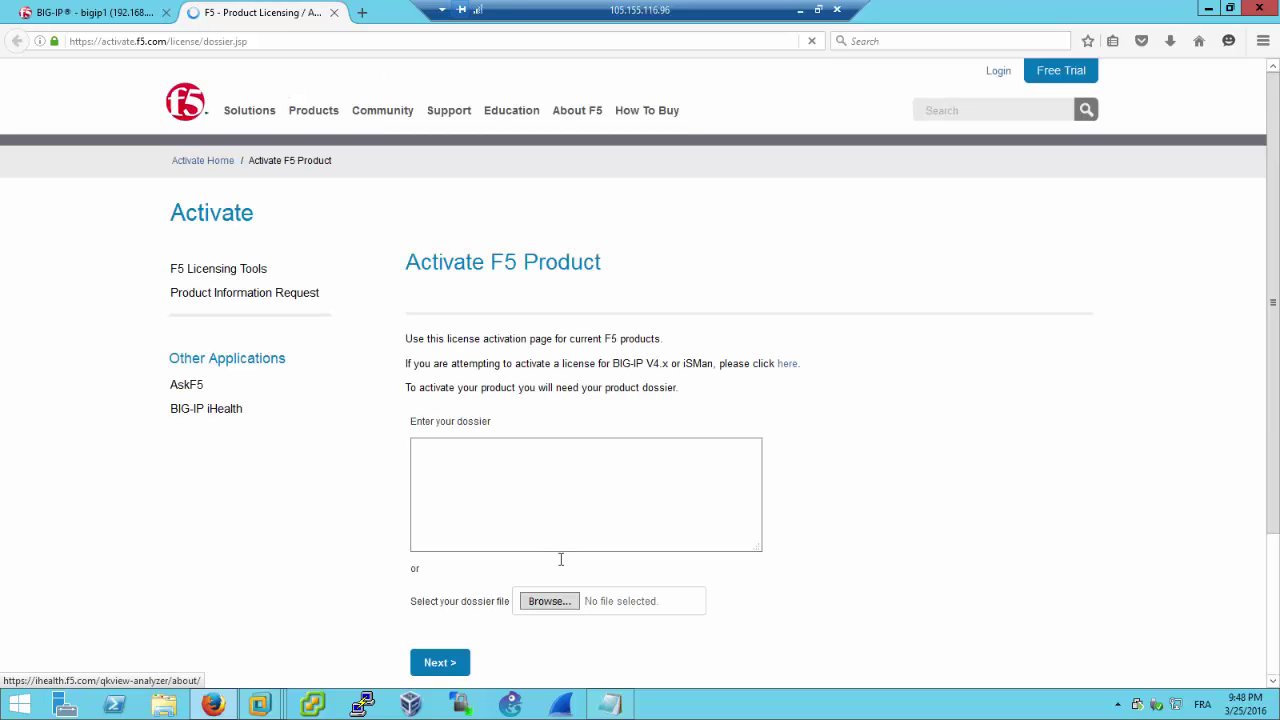
pyautogui.scroll(-3, 583, 520)
pyautogui.click(551, 309)
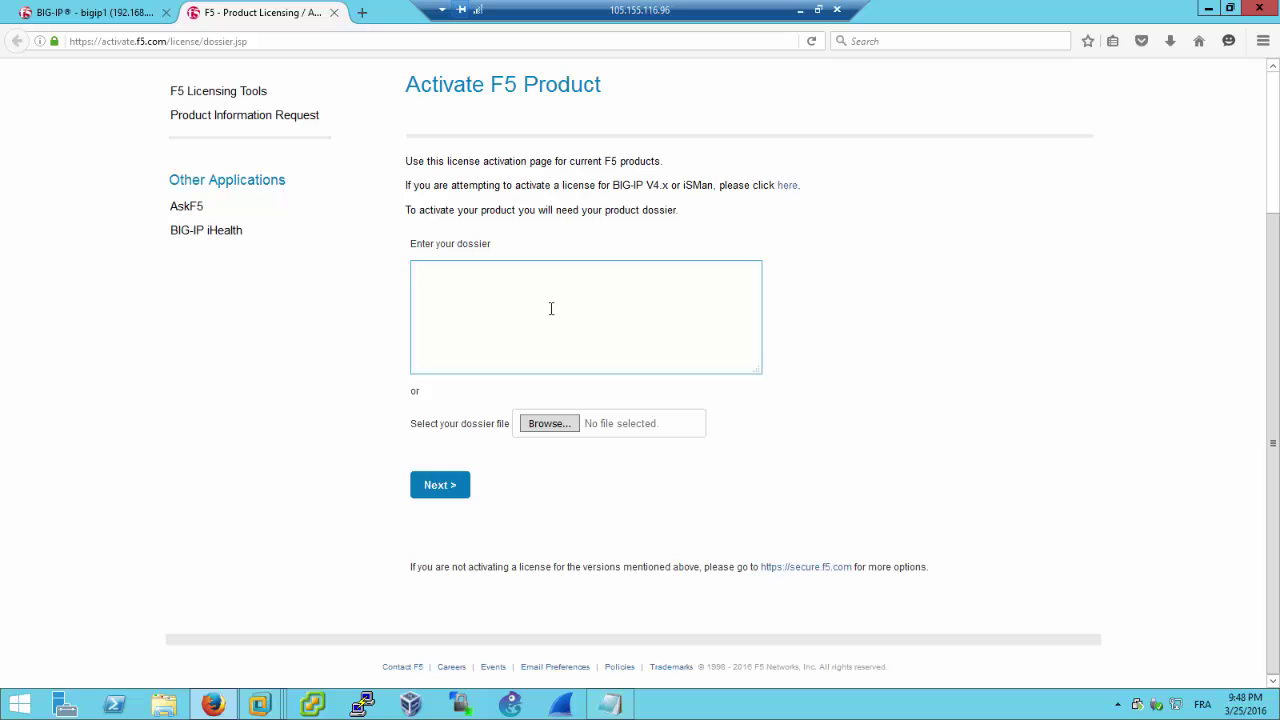
pyautogui.hotkey('ctrl', 'v')
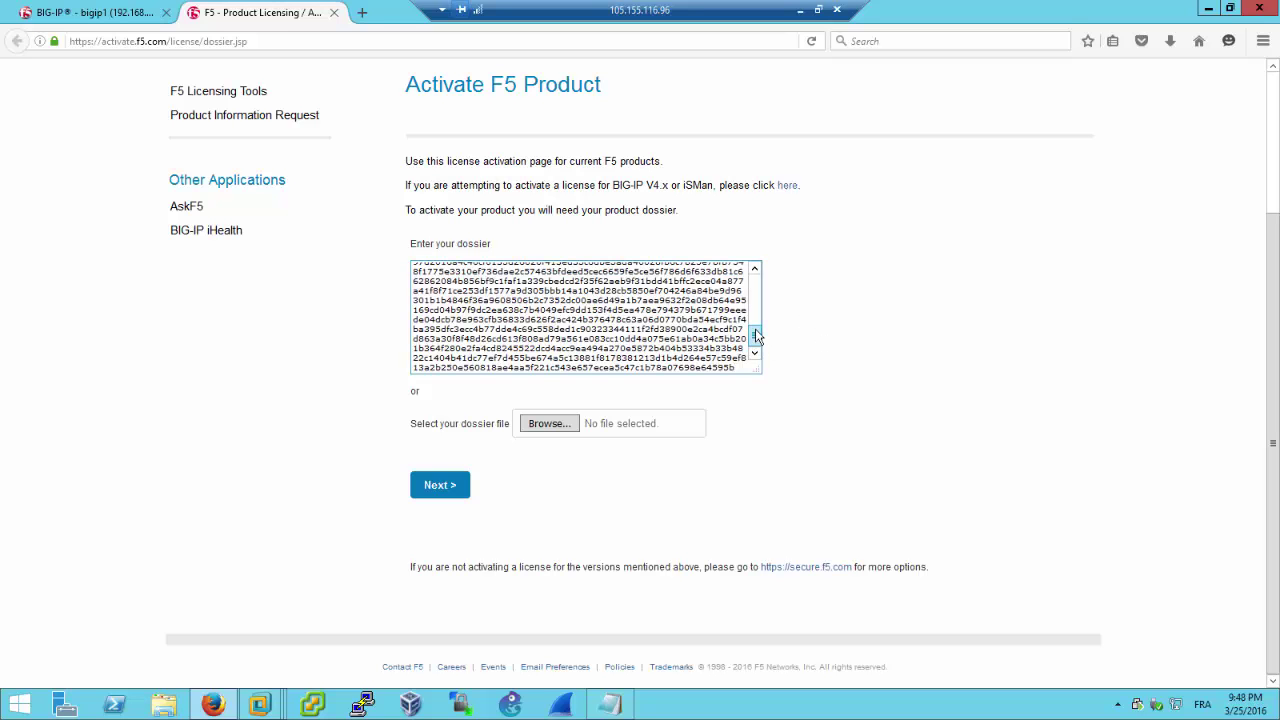
pyautogui.scroll(6, 758, 335)
pyautogui.scroll(-3, 766, 340)
pyautogui.click(150, 14)
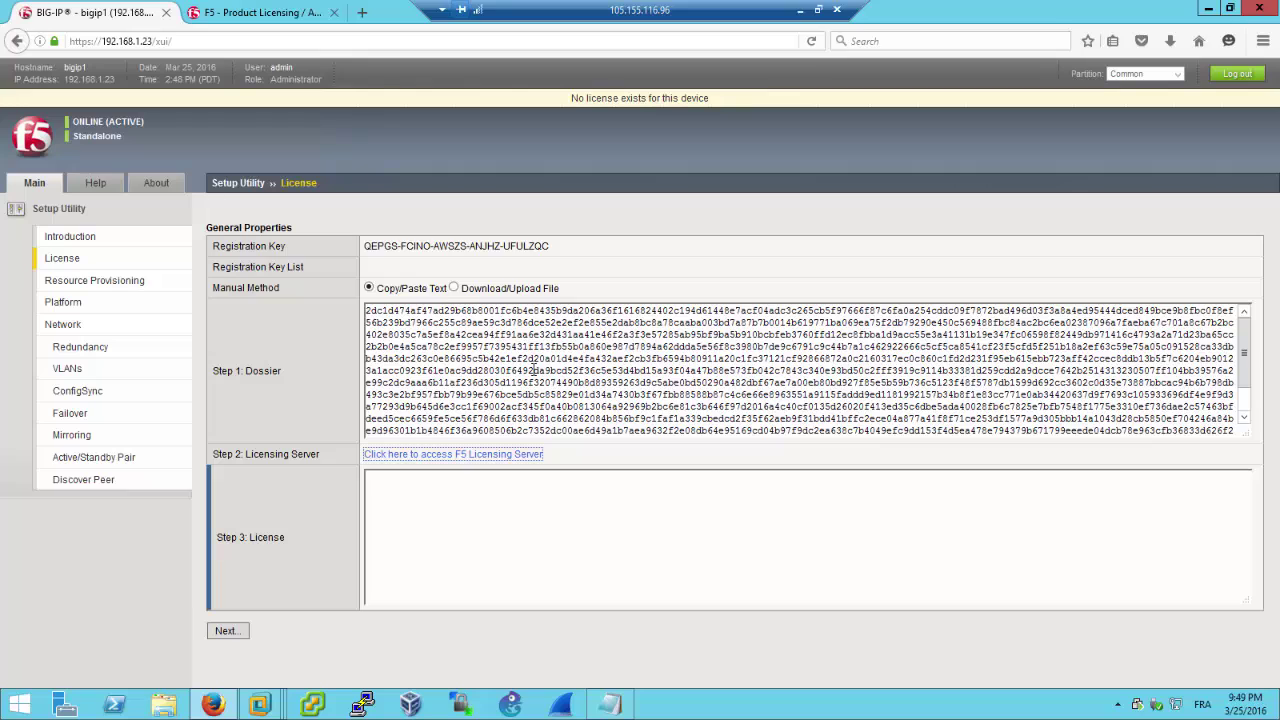
pyautogui.click(312, 16)
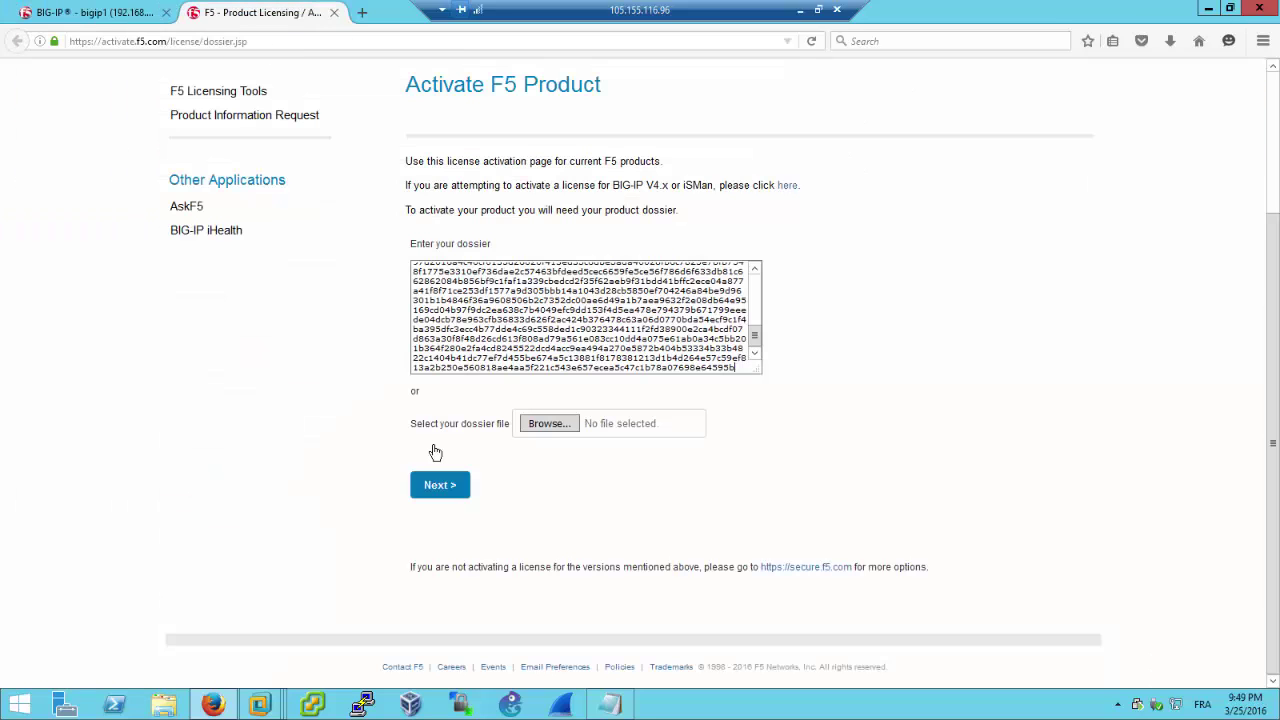
pyautogui.click(461, 485)
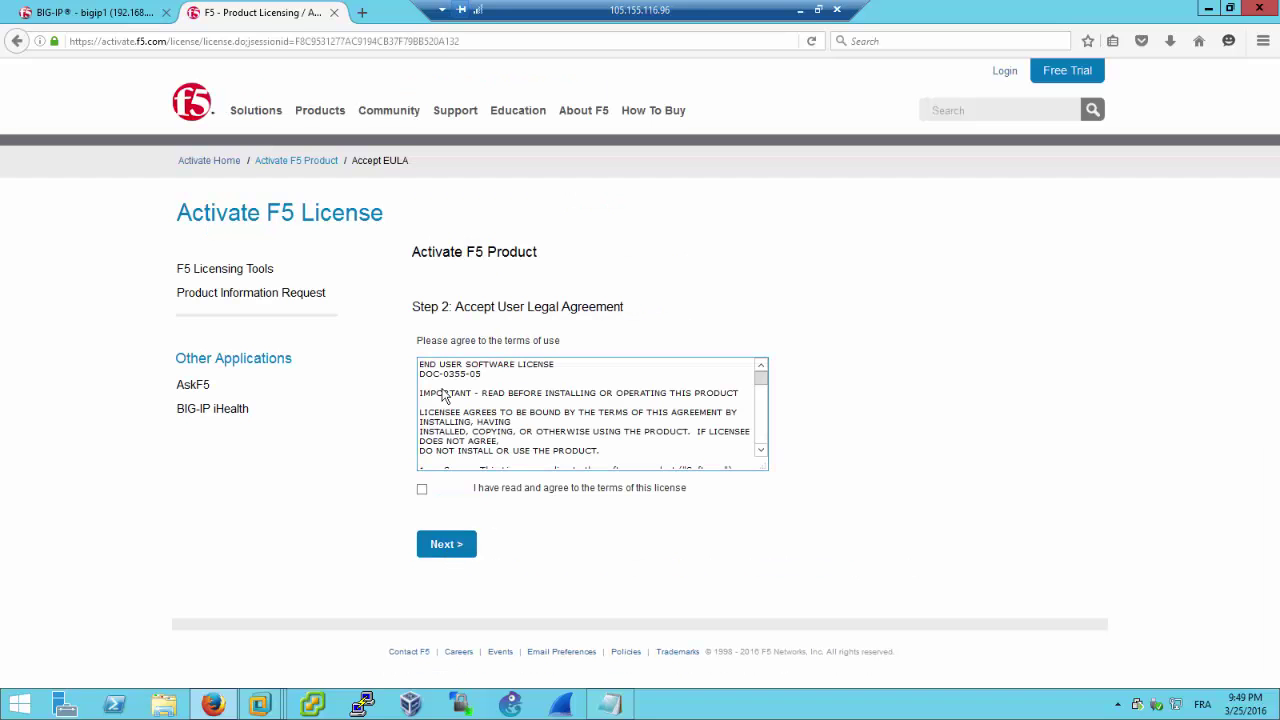
# Step: Agree to the license terms so the BIG-IP license key is generated
pyautogui.click(422, 489)
pyautogui.click(450, 546)
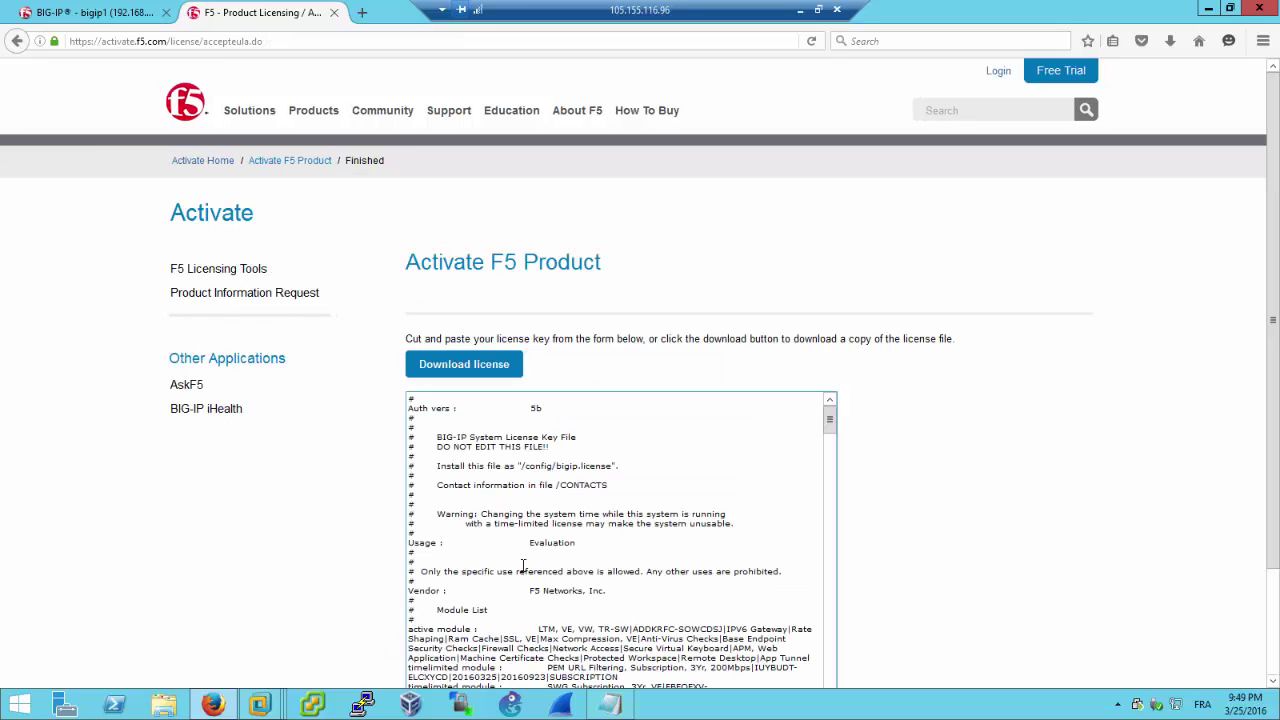
pyautogui.scroll(-3, 580, 495)
pyautogui.scroll(-2, 966, 451)
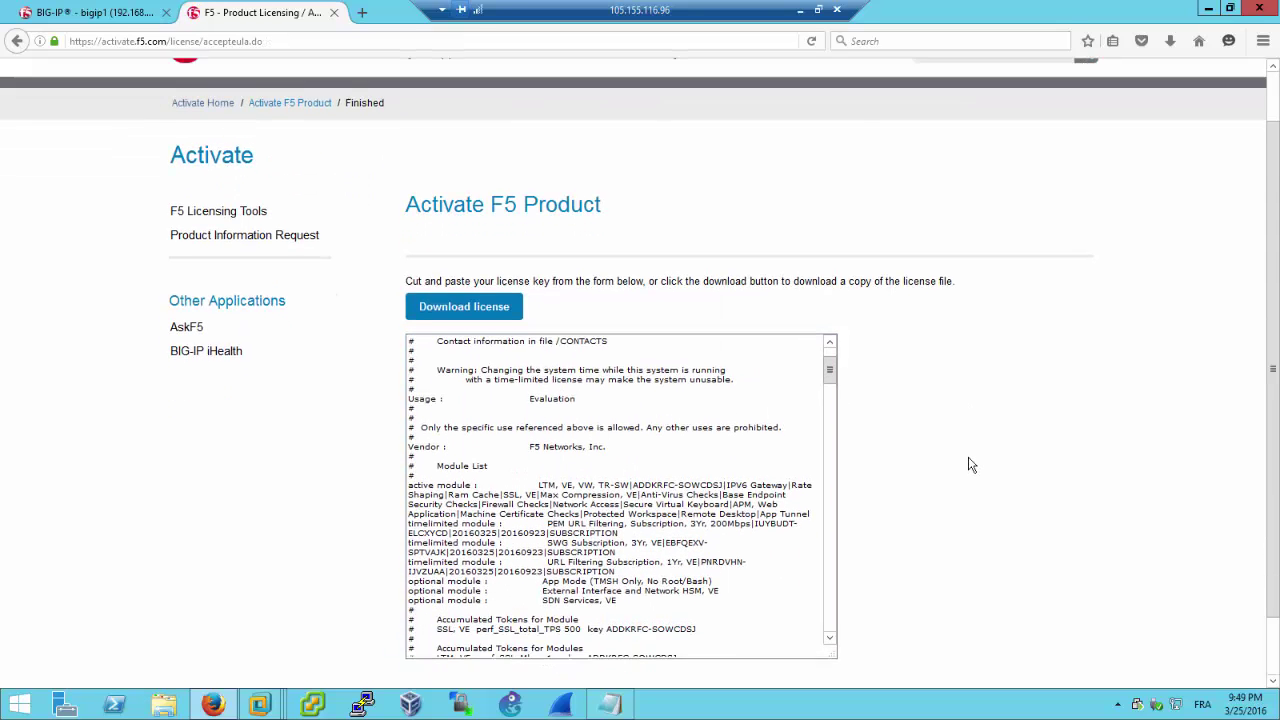
# Step: Select all of the generated license key text on the Finished page
pyautogui.moveTo(460, 486); pyautogui.dragTo(600, 495)
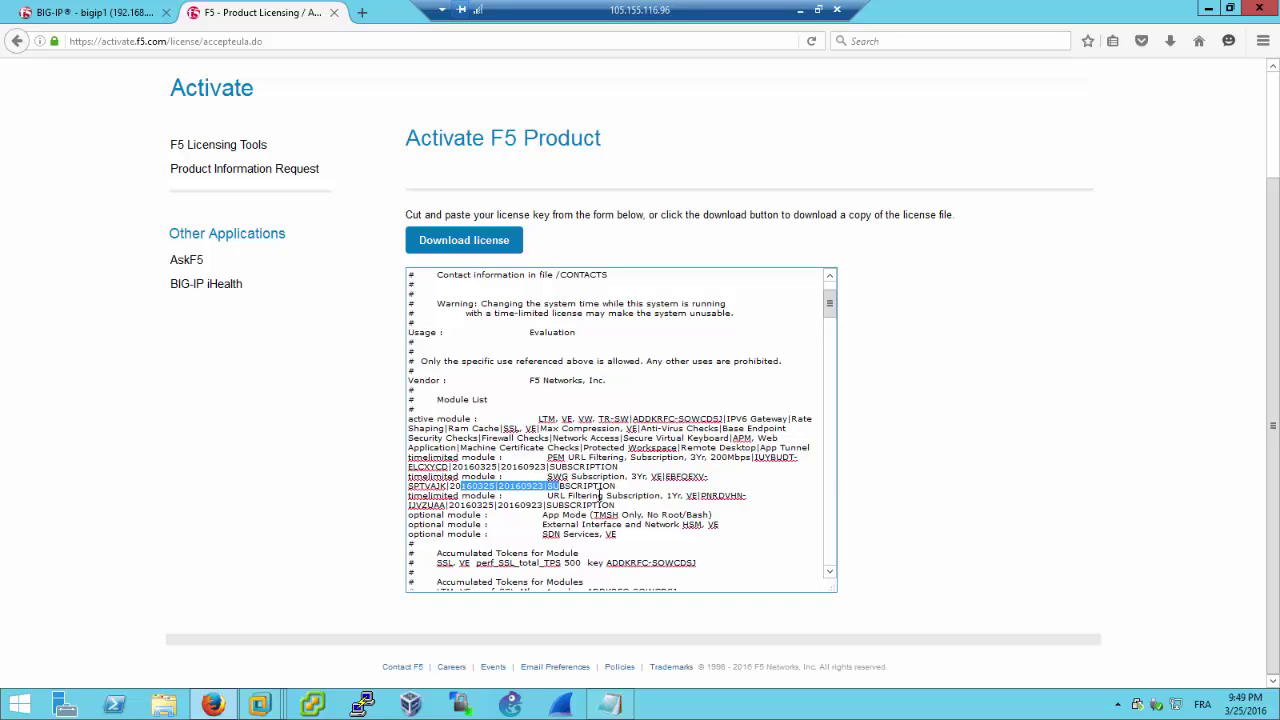
pyautogui.moveTo(507, 466); pyautogui.dragTo(595, 467)
pyautogui.scroll(5, 490, 420)
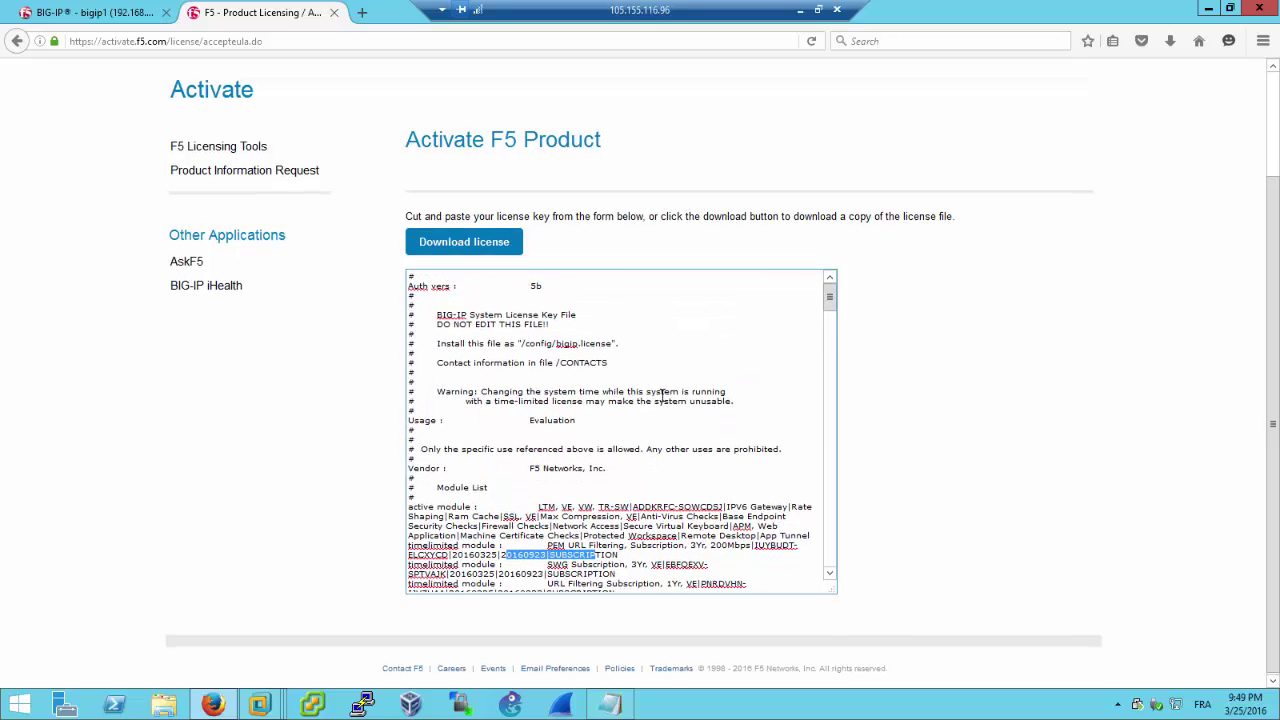
pyautogui.scroll(-2, 940, 450)
pyautogui.click(625, 374)
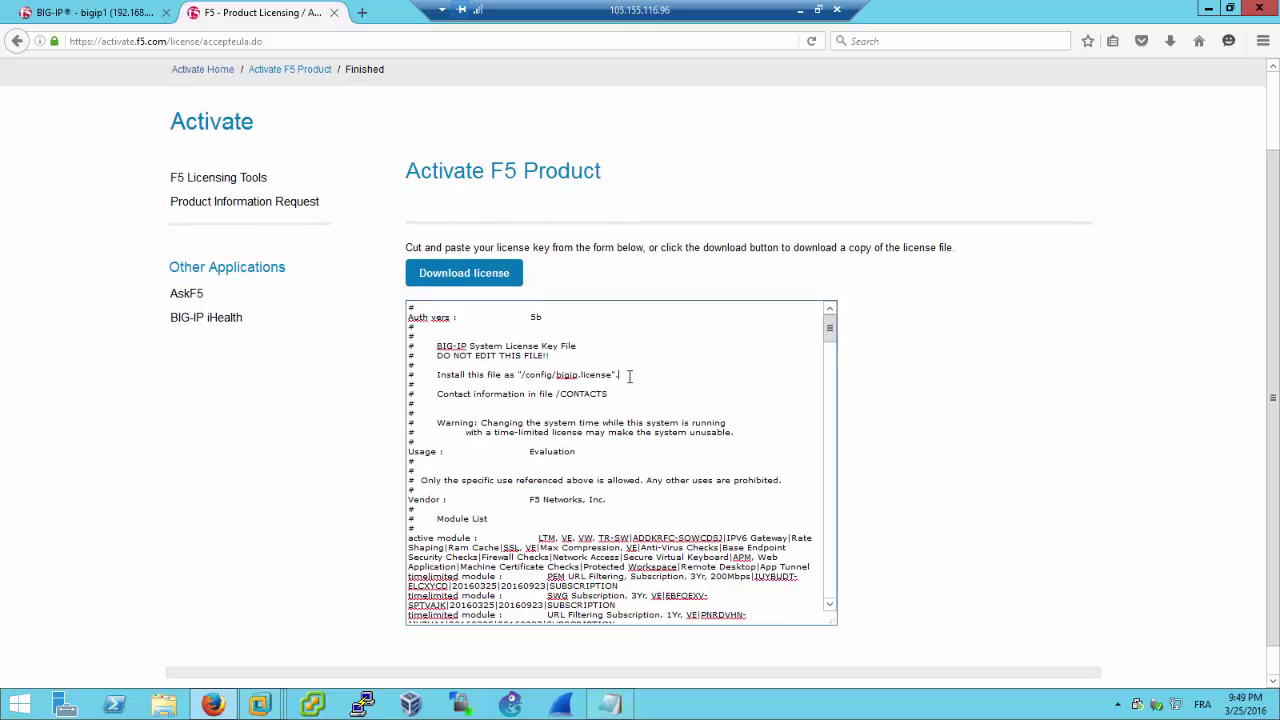
pyautogui.hotkey('ctrl', 'a')
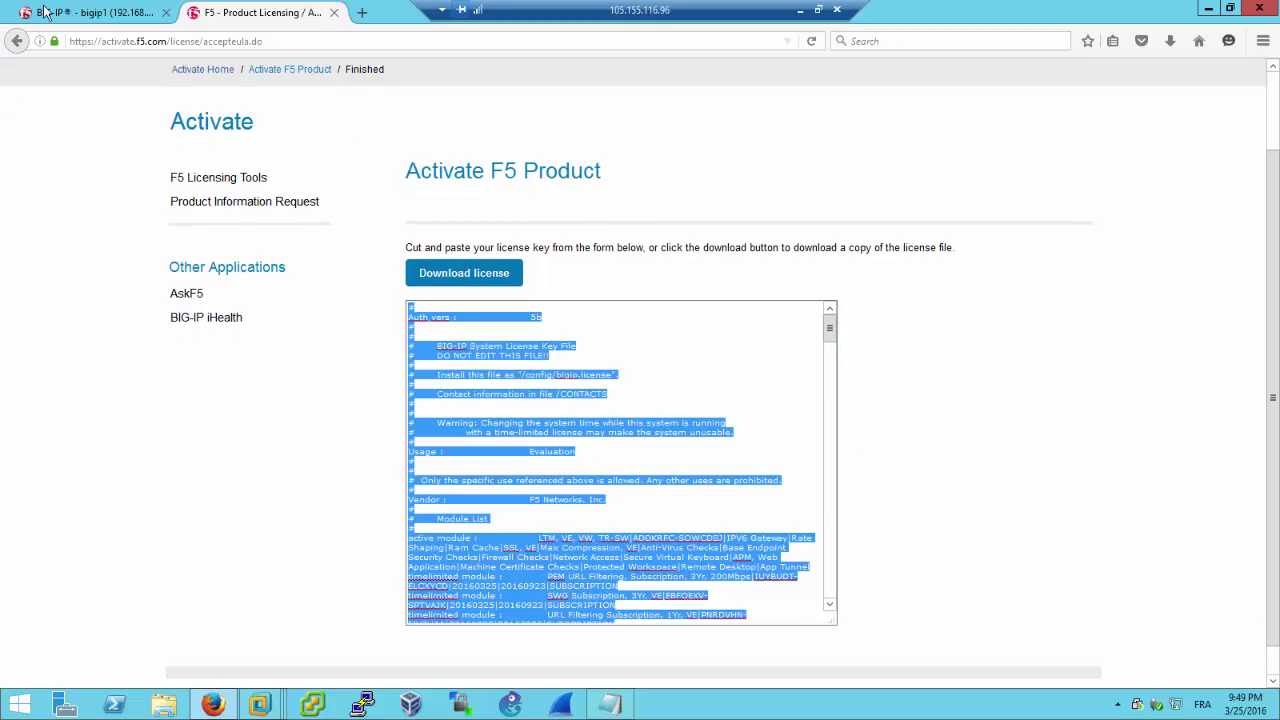
# Step: Back on the BIG-IP page, paste the generated license text into Step 3: License and submit it
pyautogui.hotkey('ctrl', 'Tab')
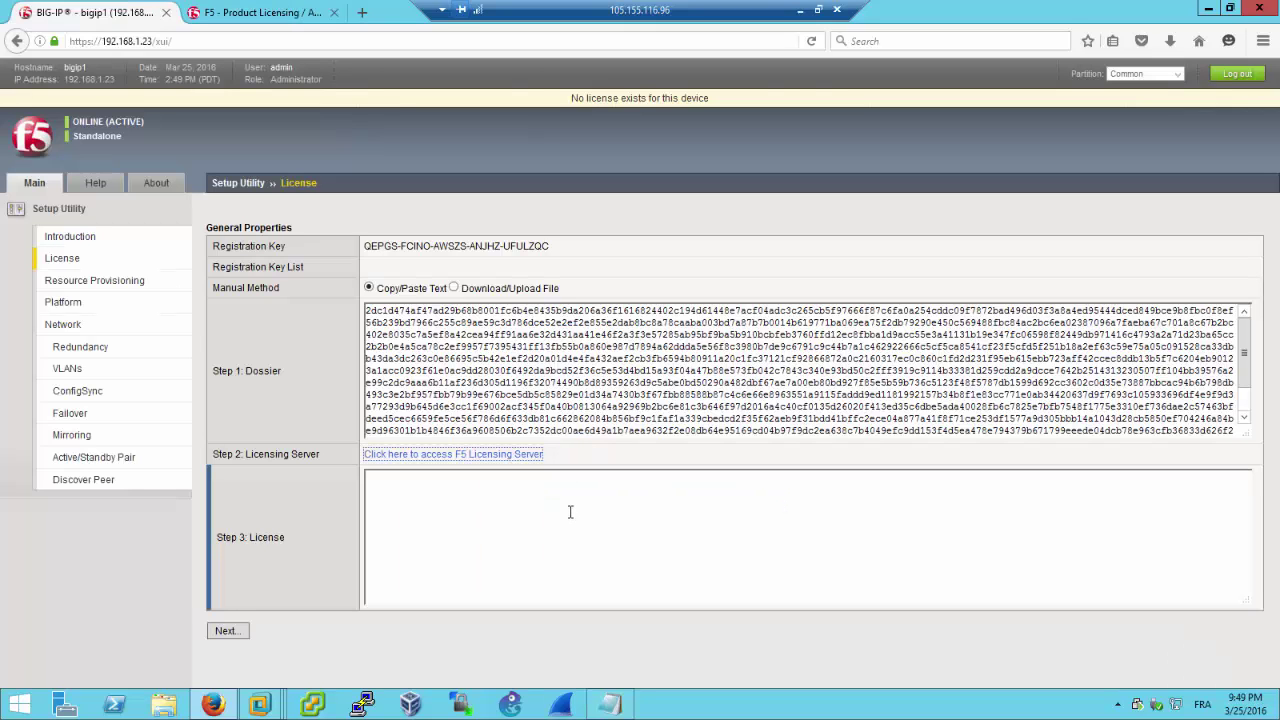
pyautogui.click(571, 513)
pyautogui.hotkey('ctrl', 'v')
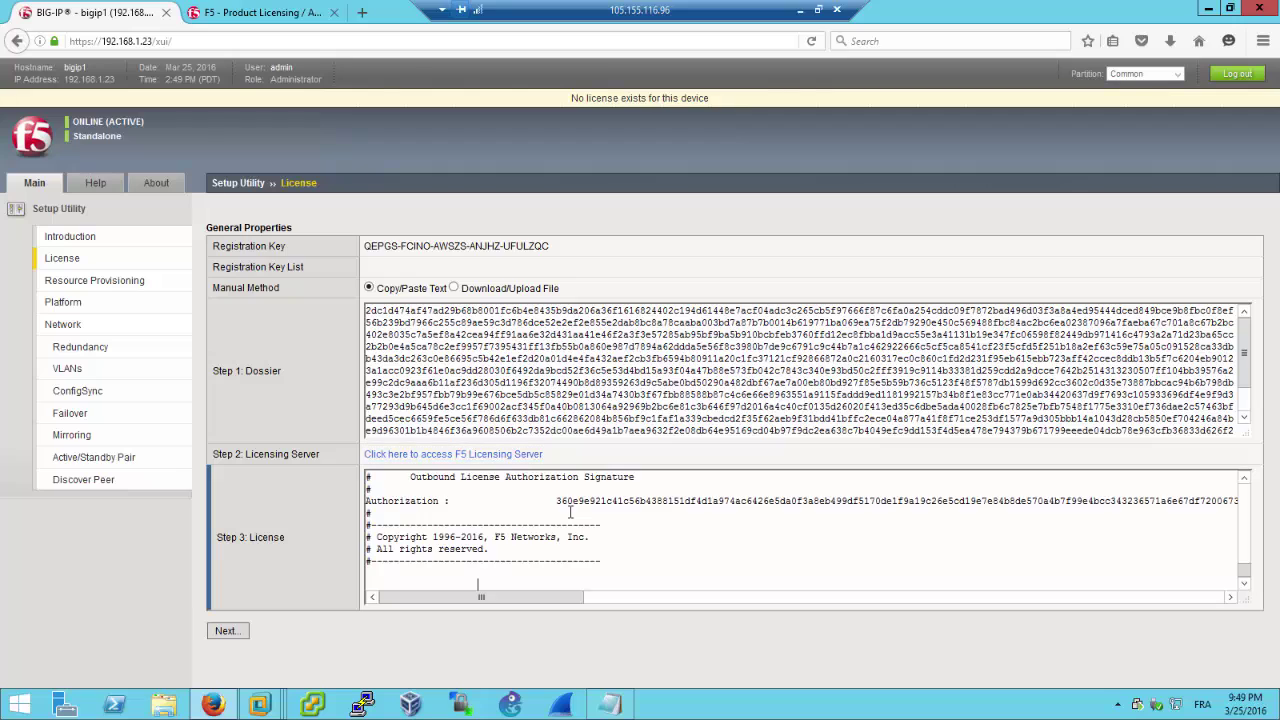
pyautogui.click(226, 631)
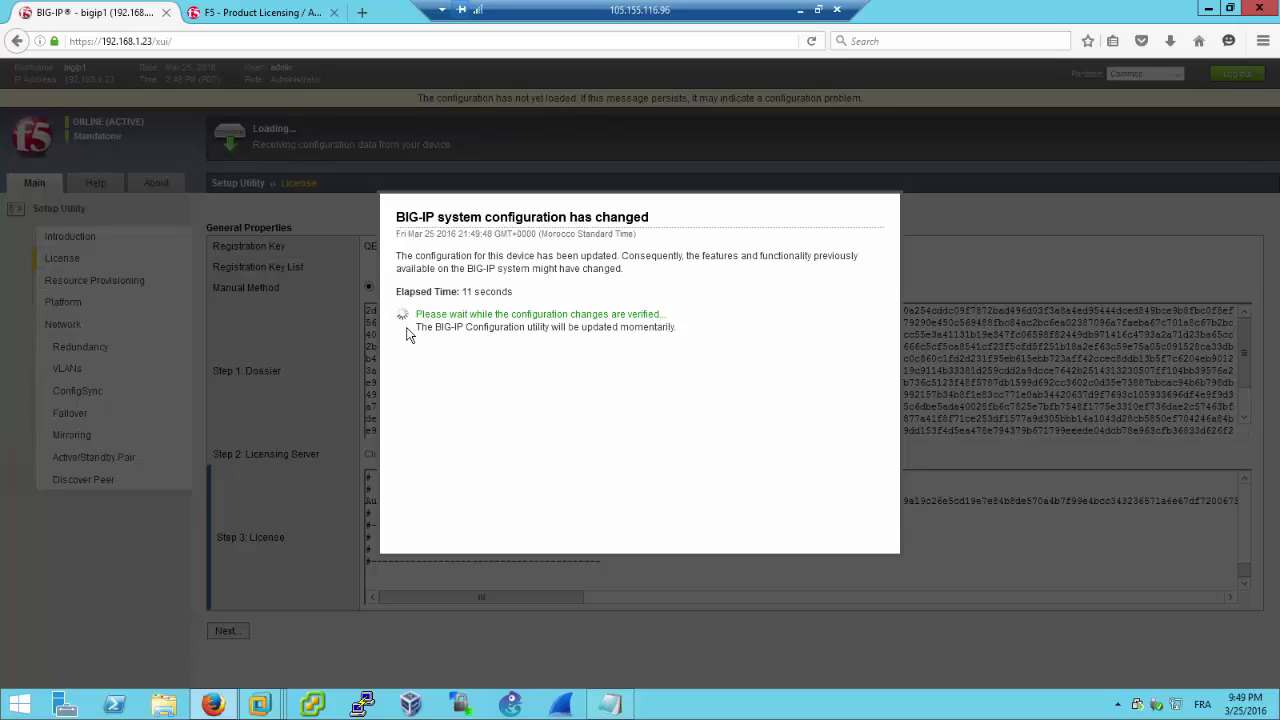
# Step: Minimize the remote session to view the F5 Trial Registration Key email in Outlook, then return
pyautogui.click(800, 12)
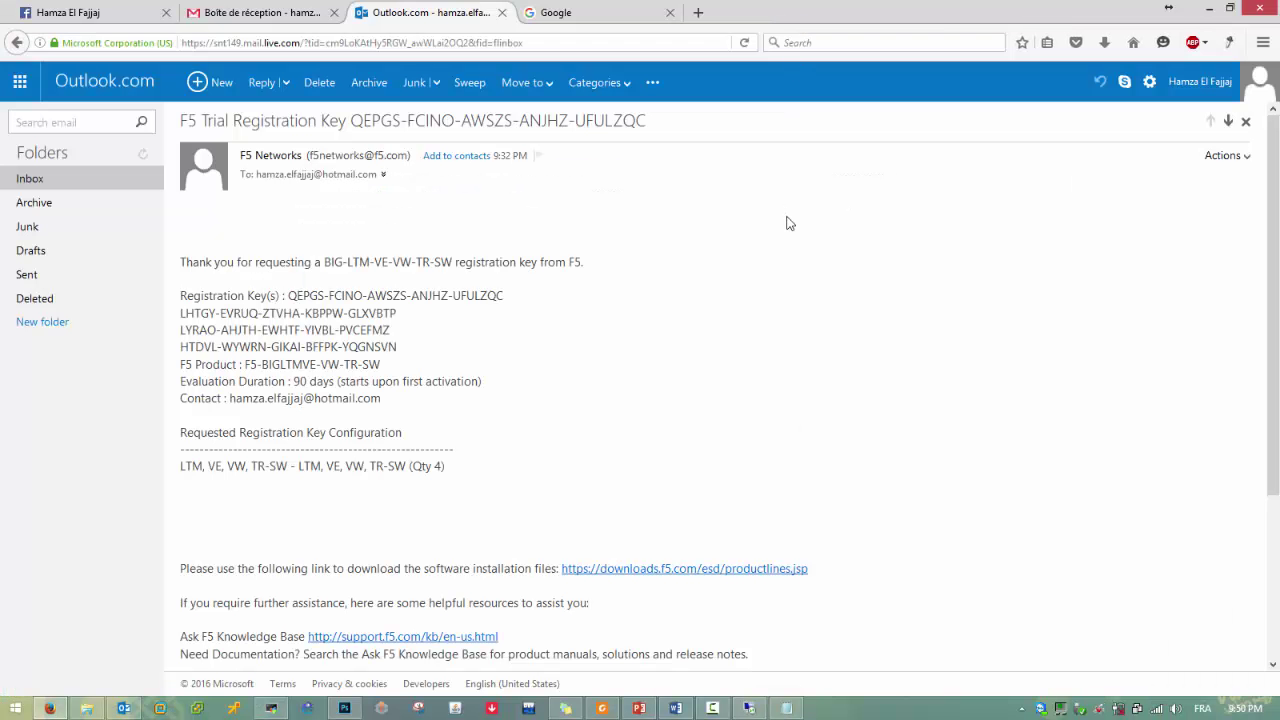
pyautogui.press('F11')
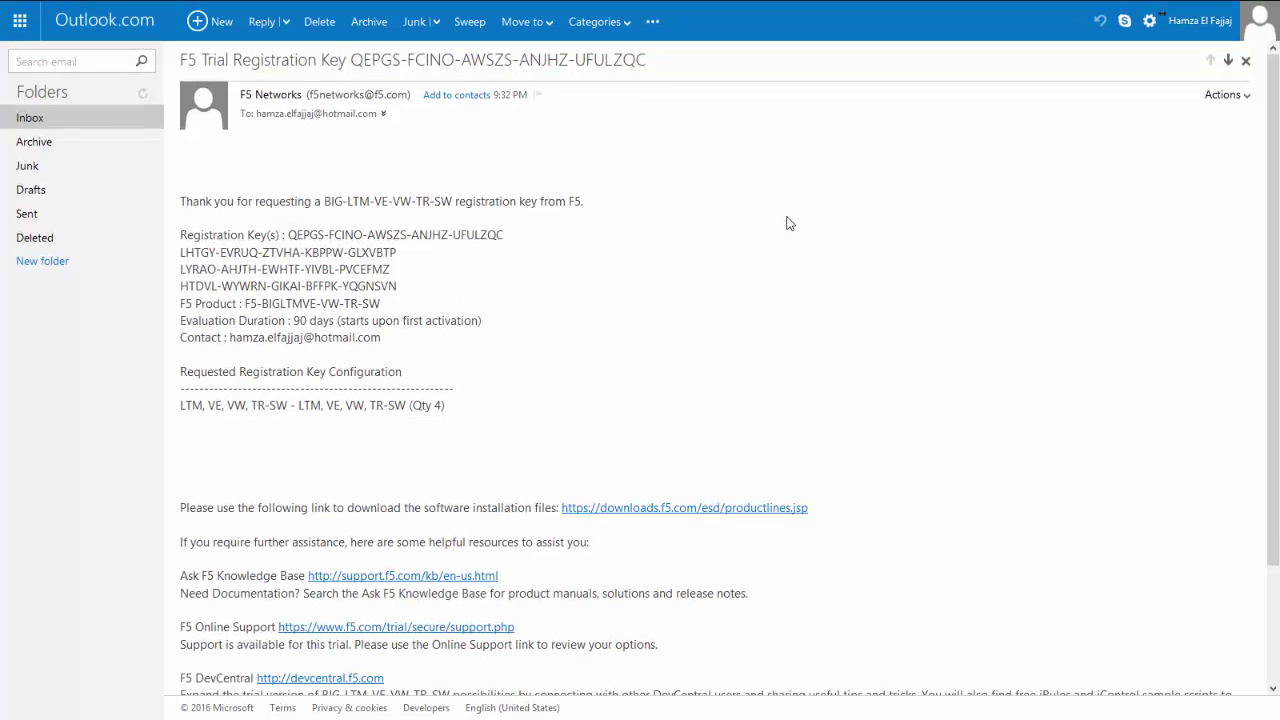
pyautogui.press('F11')
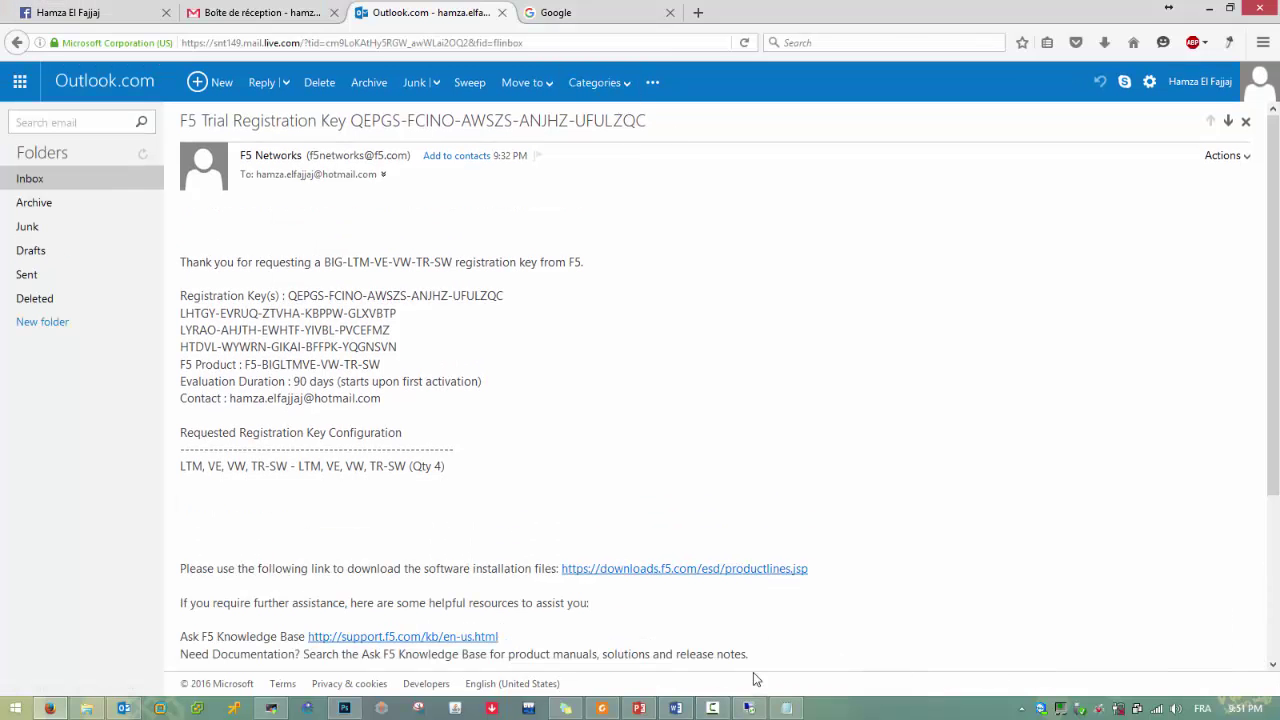
pyautogui.click(750, 708)
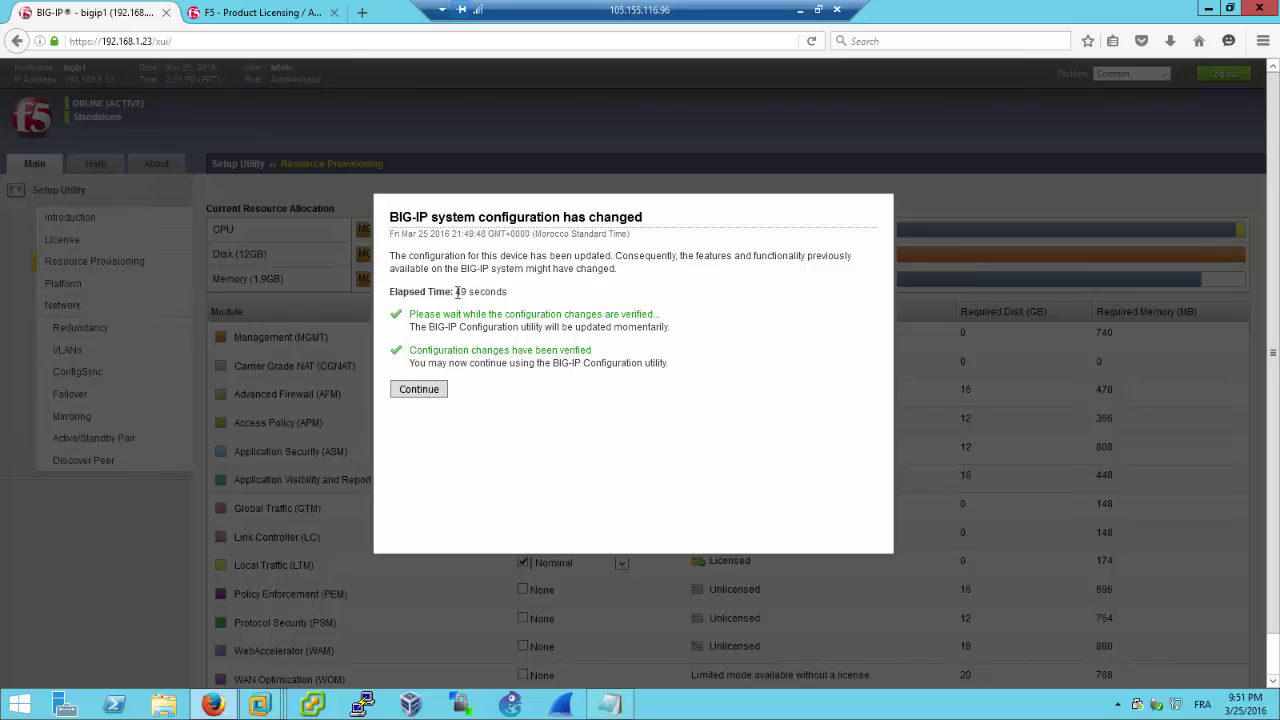
# Step: Continue past the 'system configuration has changed' notice so Resource Provisioning reloads
pyautogui.click(420, 390)
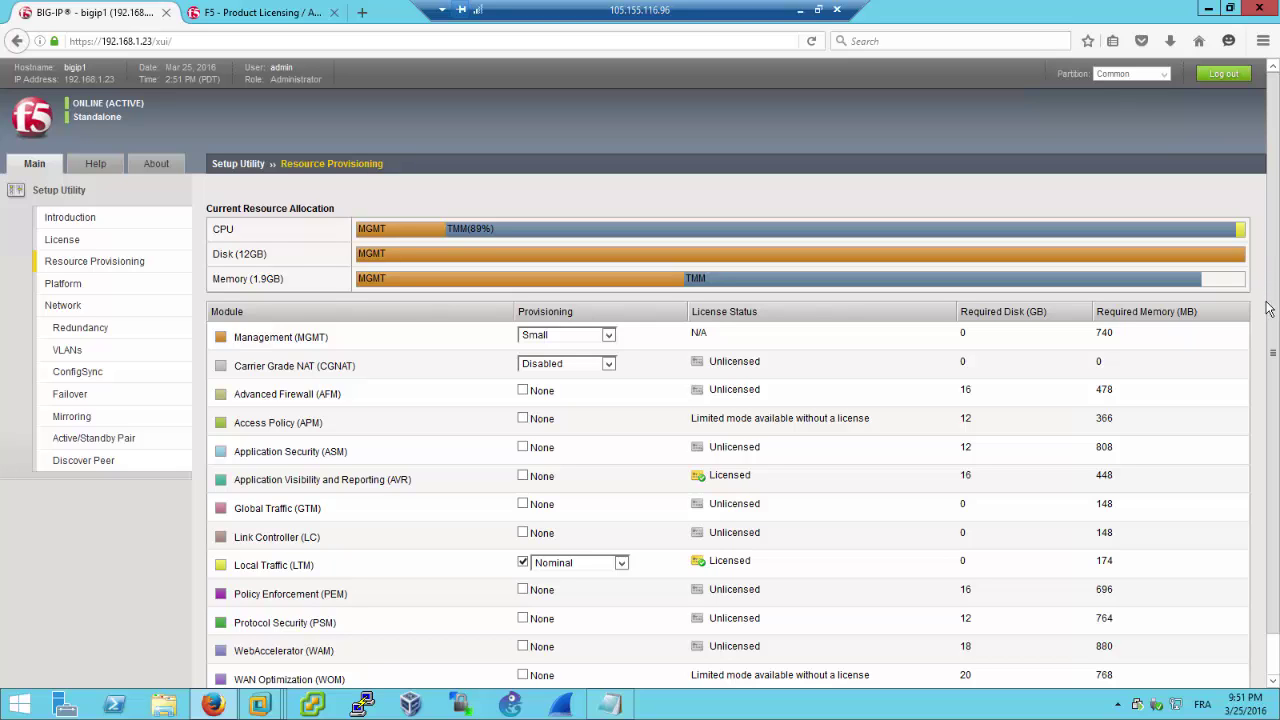
# Step: Set Local Traffic (LTM) provisioning to Nominal after trying Minimum and Dedicated, then accept
pyautogui.scroll(-1, 1275, 289)
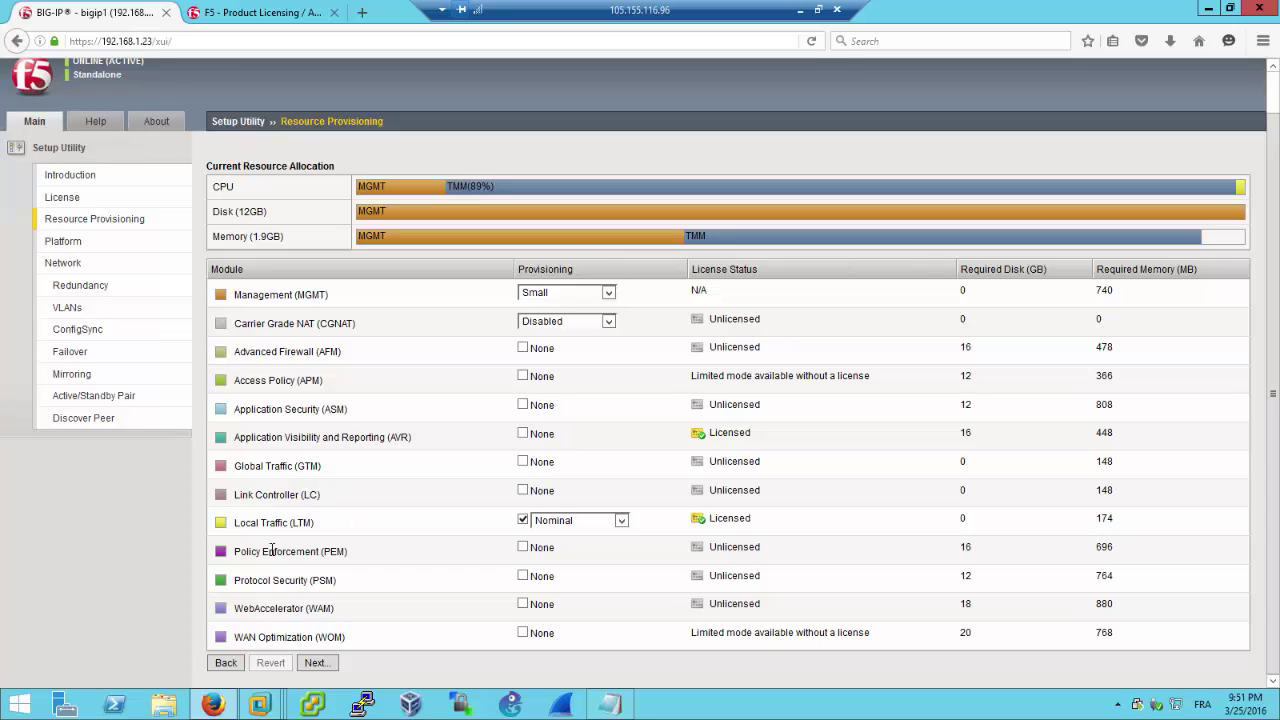
pyautogui.moveTo(315, 522); pyautogui.dragTo(250, 522)
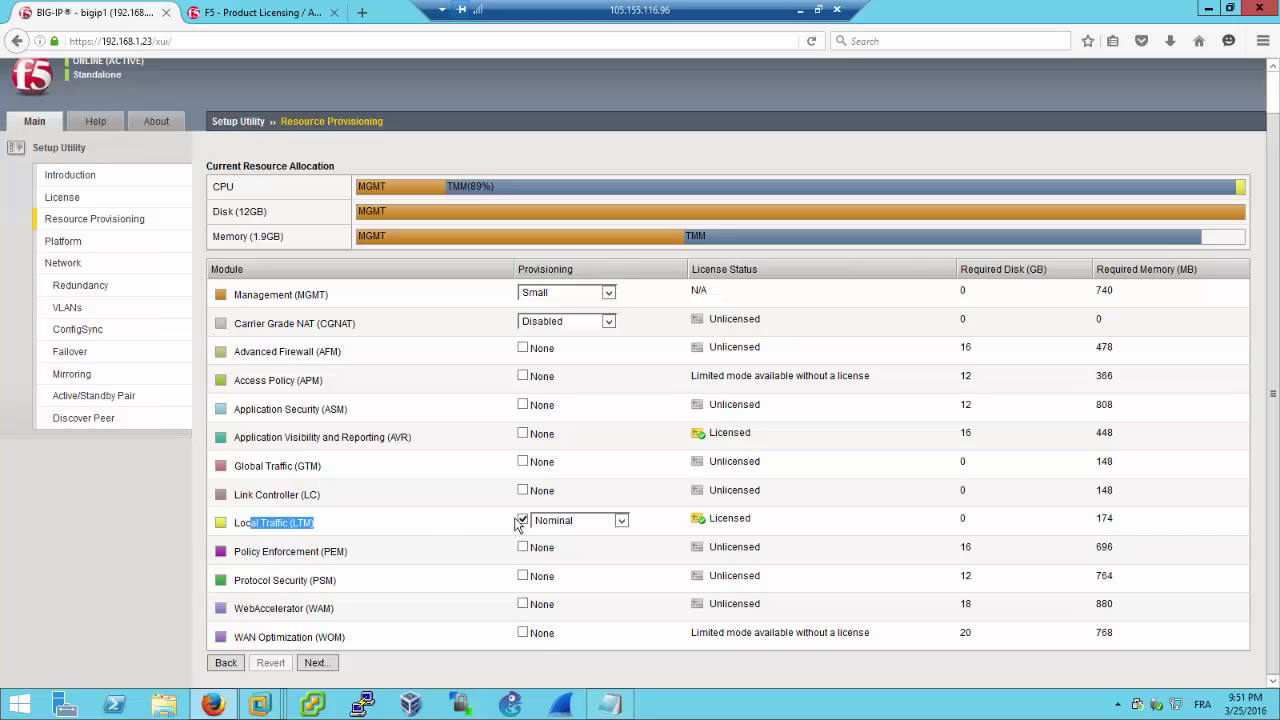
pyautogui.click(580, 528)
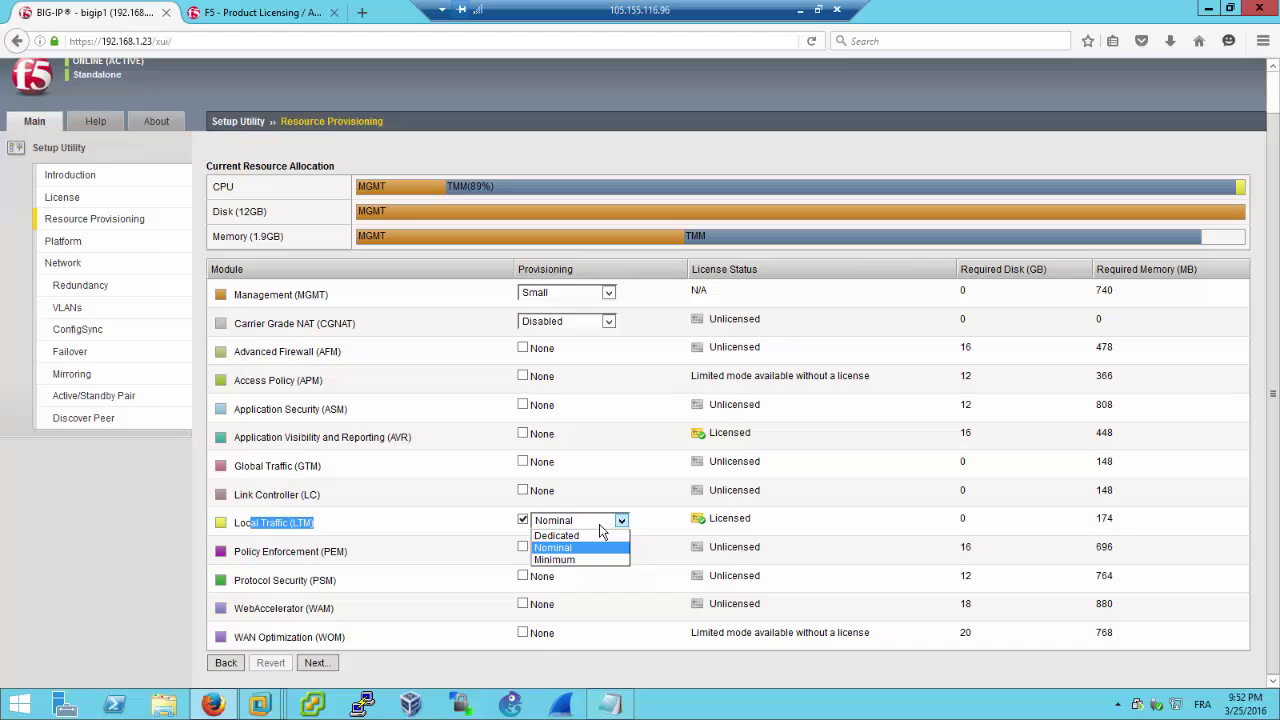
pyautogui.click(587, 562)
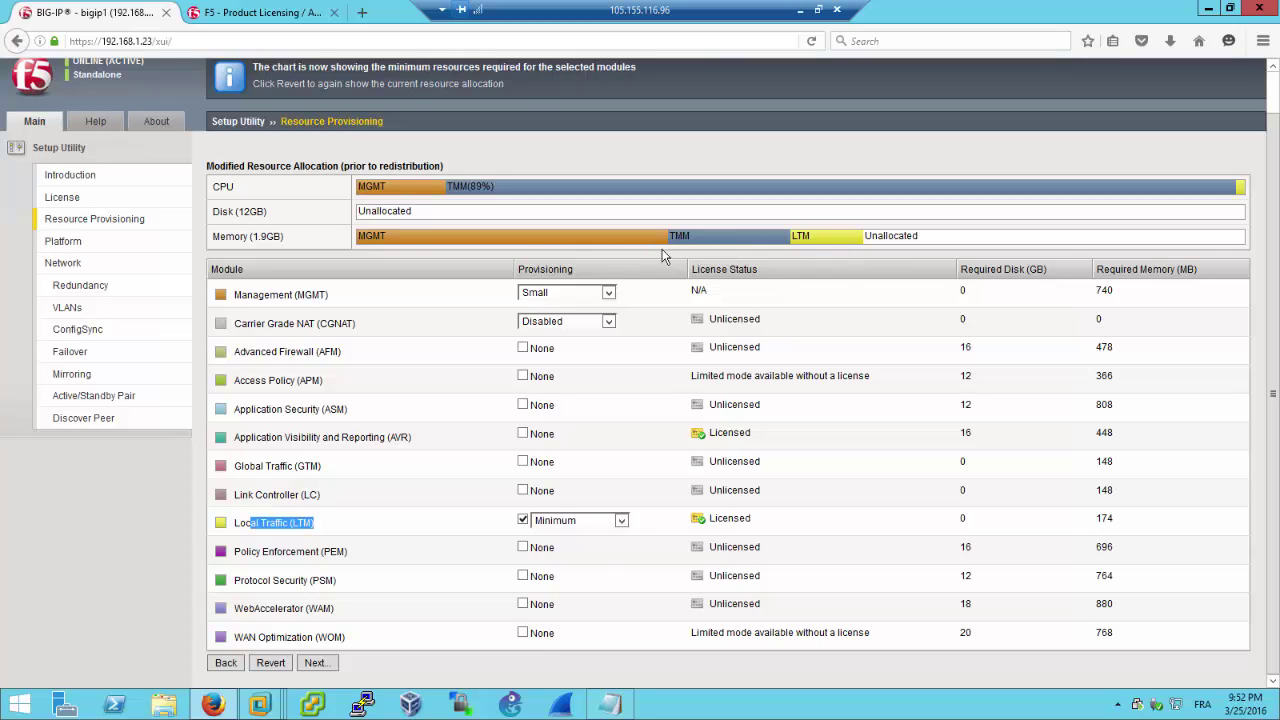
pyautogui.click(597, 521)
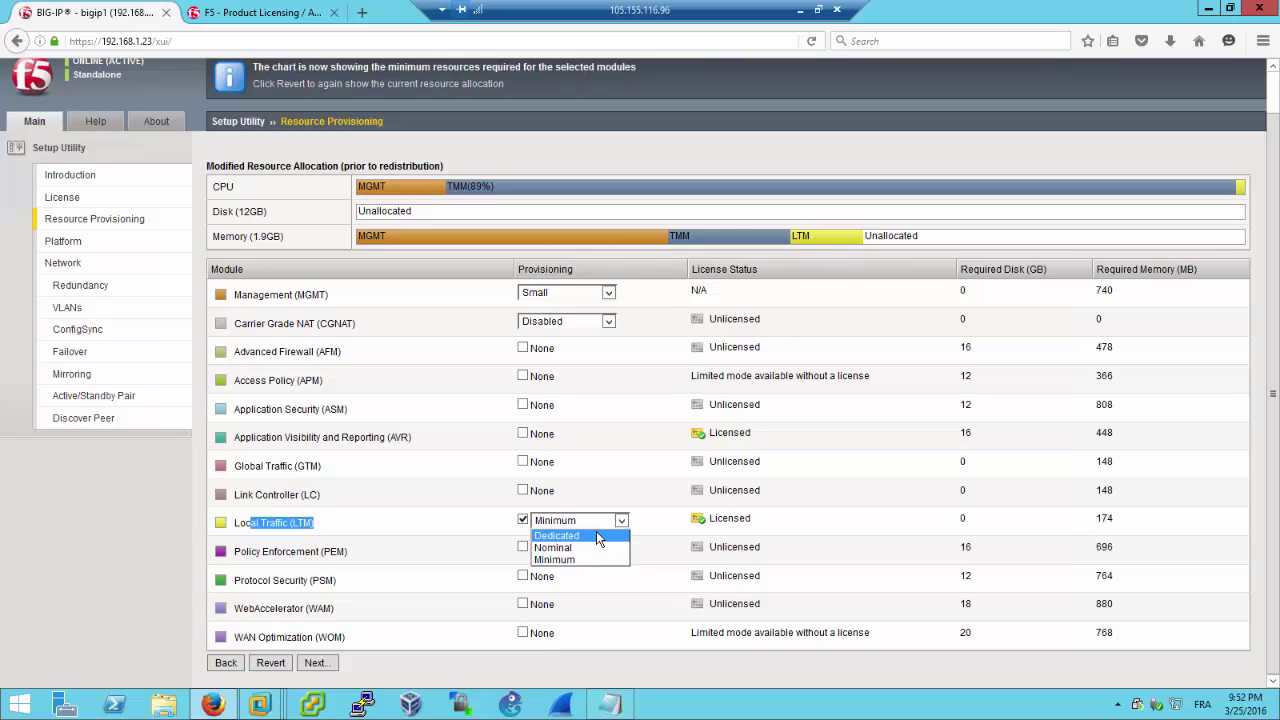
pyautogui.click(598, 537)
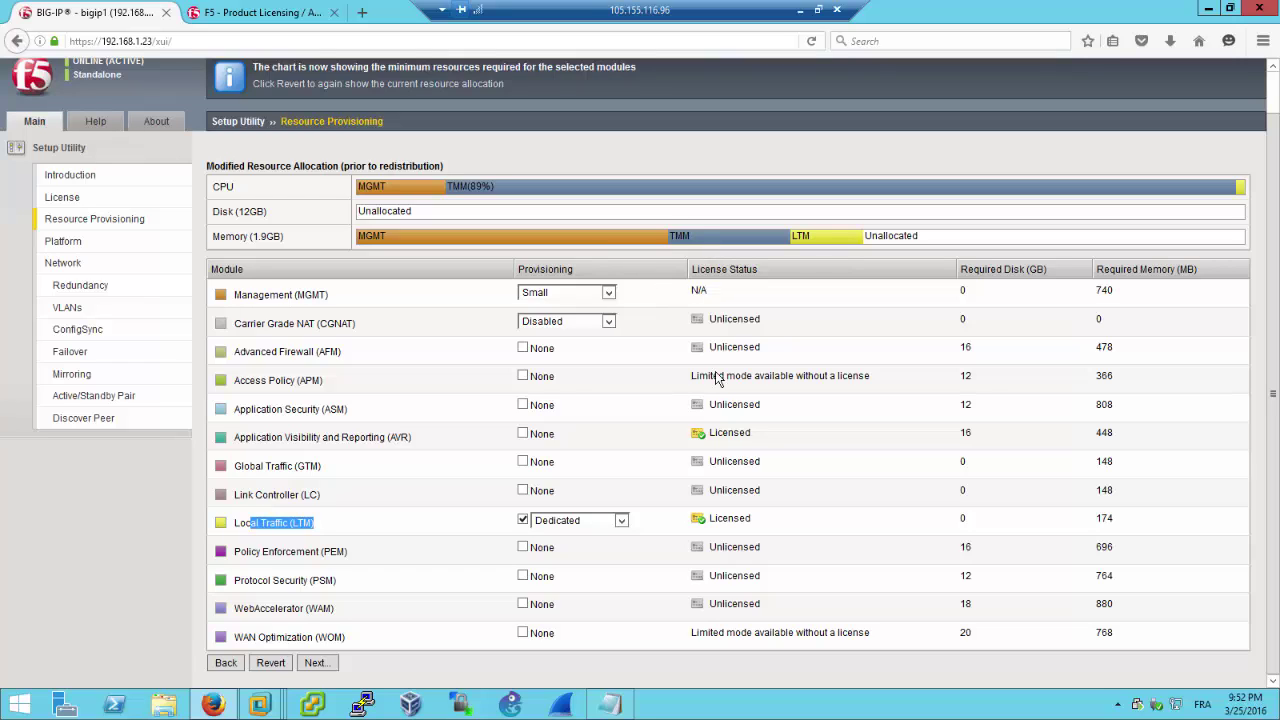
pyautogui.click(597, 520)
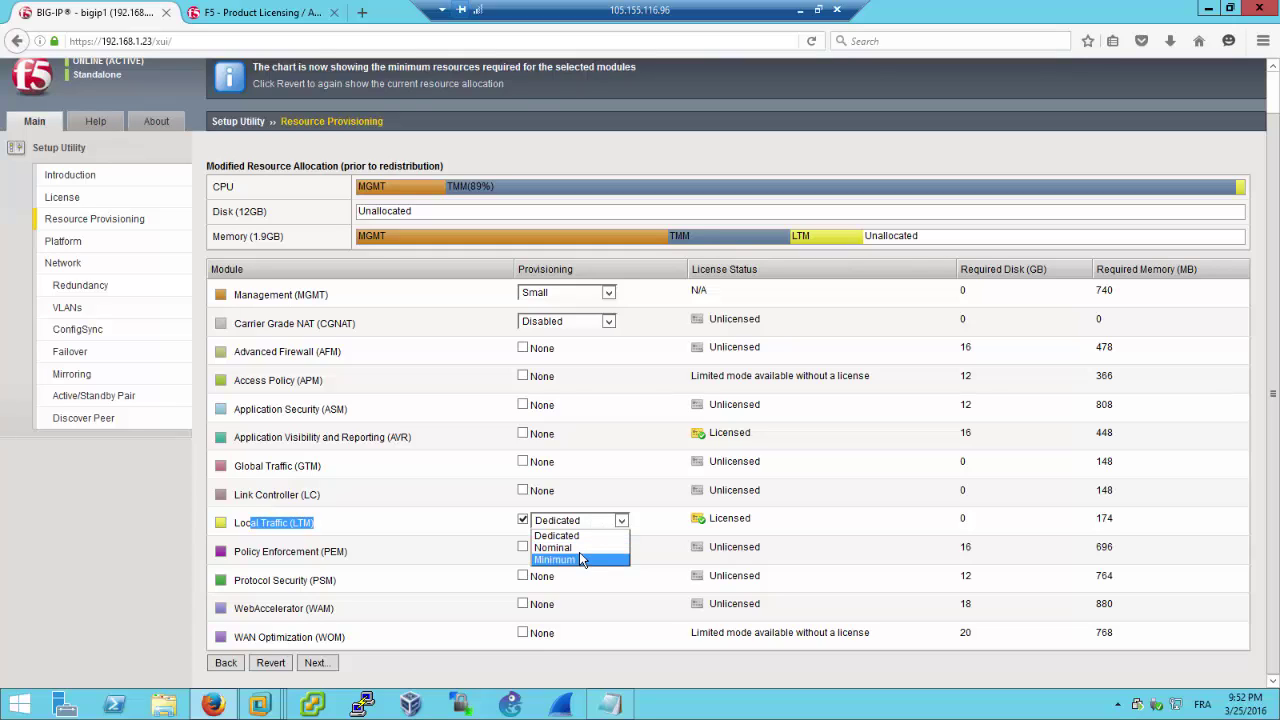
pyautogui.click(580, 550)
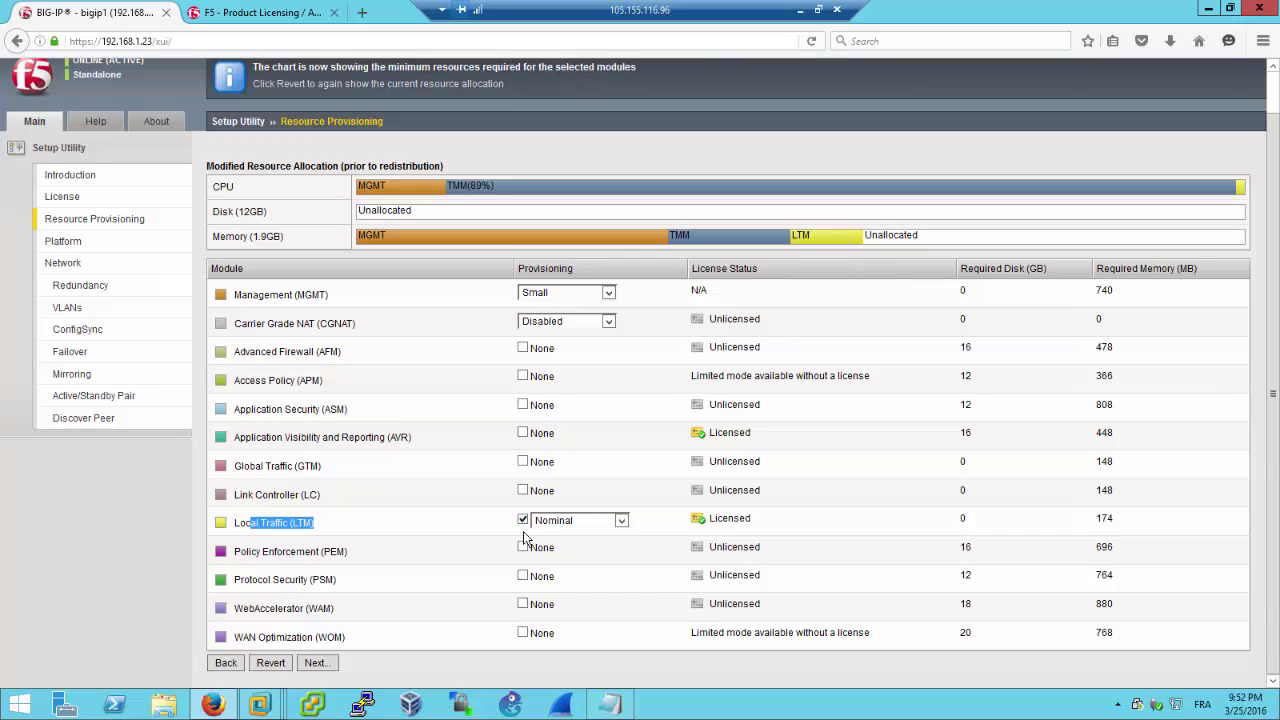
pyautogui.click(418, 530)
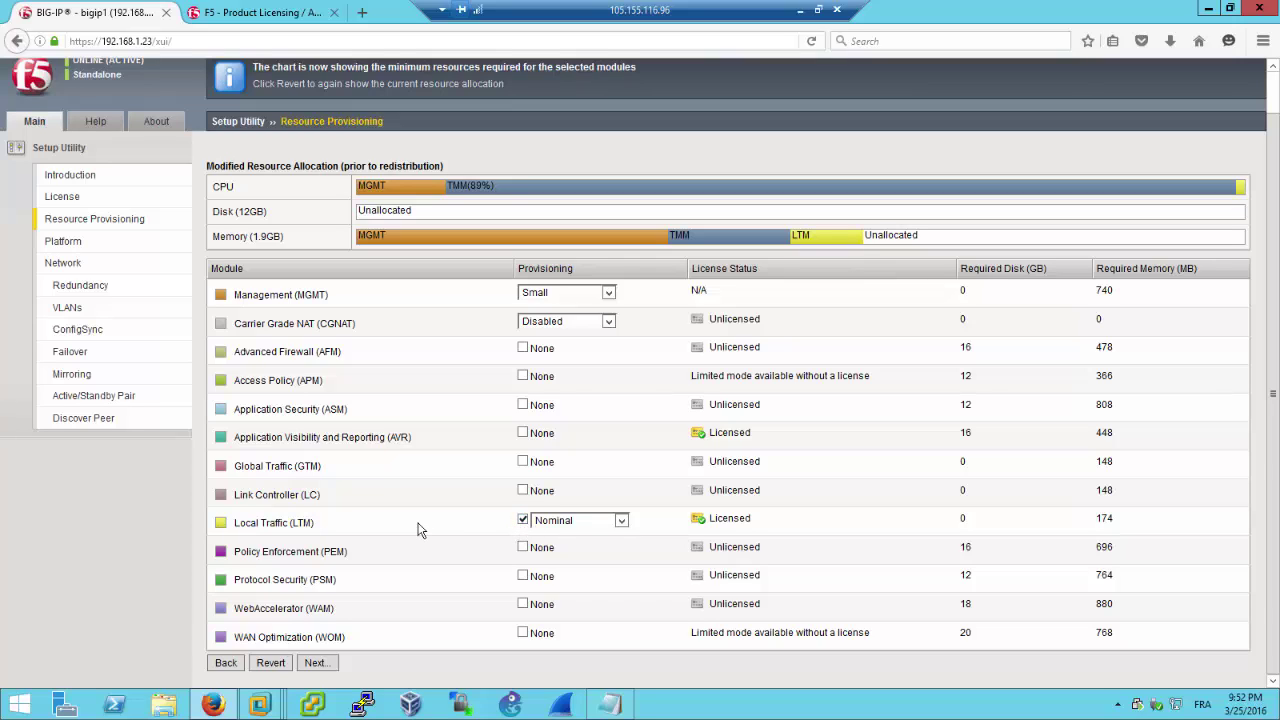
pyautogui.click(334, 664)
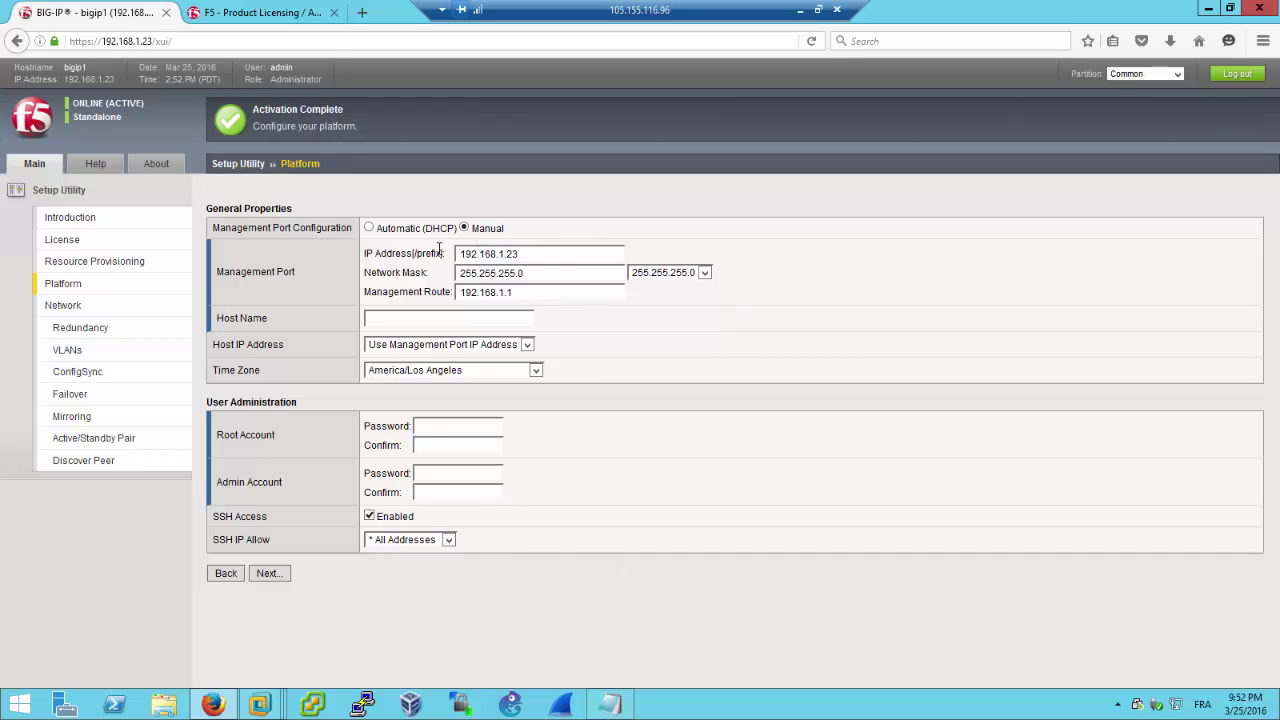
# Step: Complete the Host Name as f5.1.lab.local by inserting '.lab'
pyautogui.moveTo(542, 256); pyautogui.dragTo(420, 253)
pyautogui.click(534, 250)
pyautogui.moveTo(534, 250); pyautogui.dragTo(400, 255)
pyautogui.moveTo(531, 256); pyautogui.dragTo(424, 264)
pyautogui.click(472, 318)
pyautogui.write('.lab.local')
# Step: Choose Africa/Casablanca from the Time Zone list
pyautogui.click(448, 373)
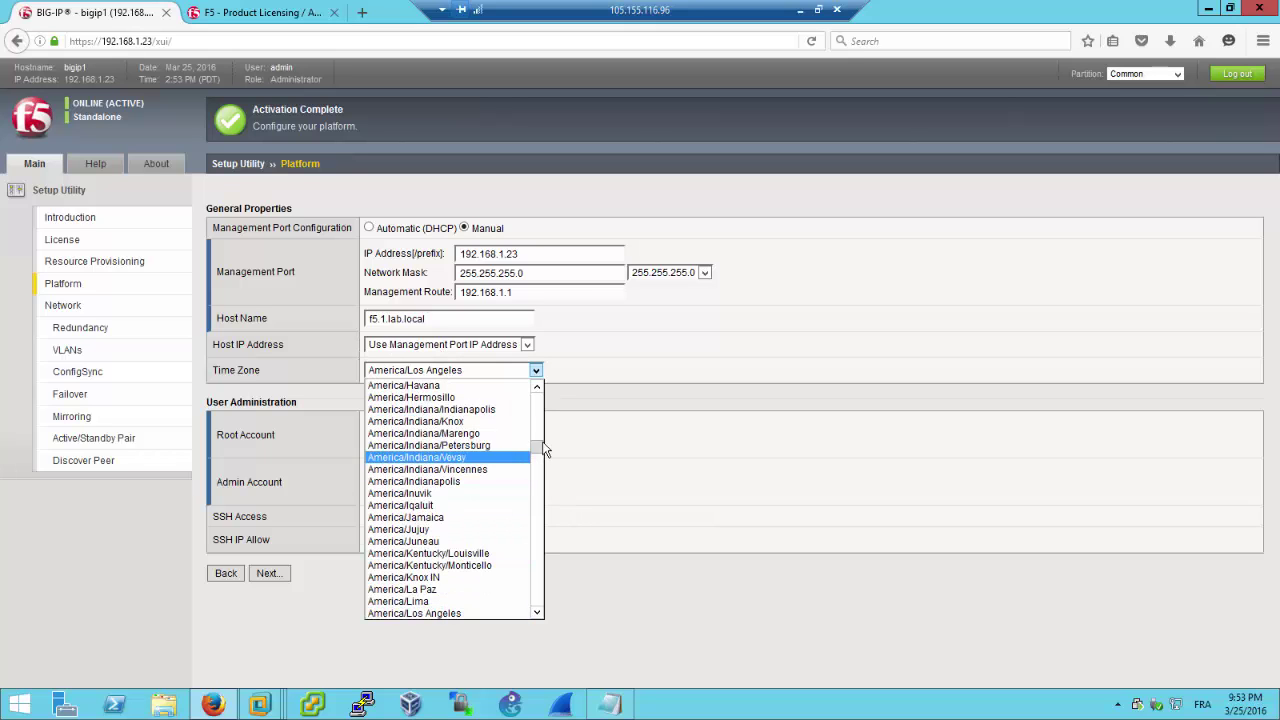
pyautogui.moveTo(537, 447); pyautogui.dragTo(539, 398)
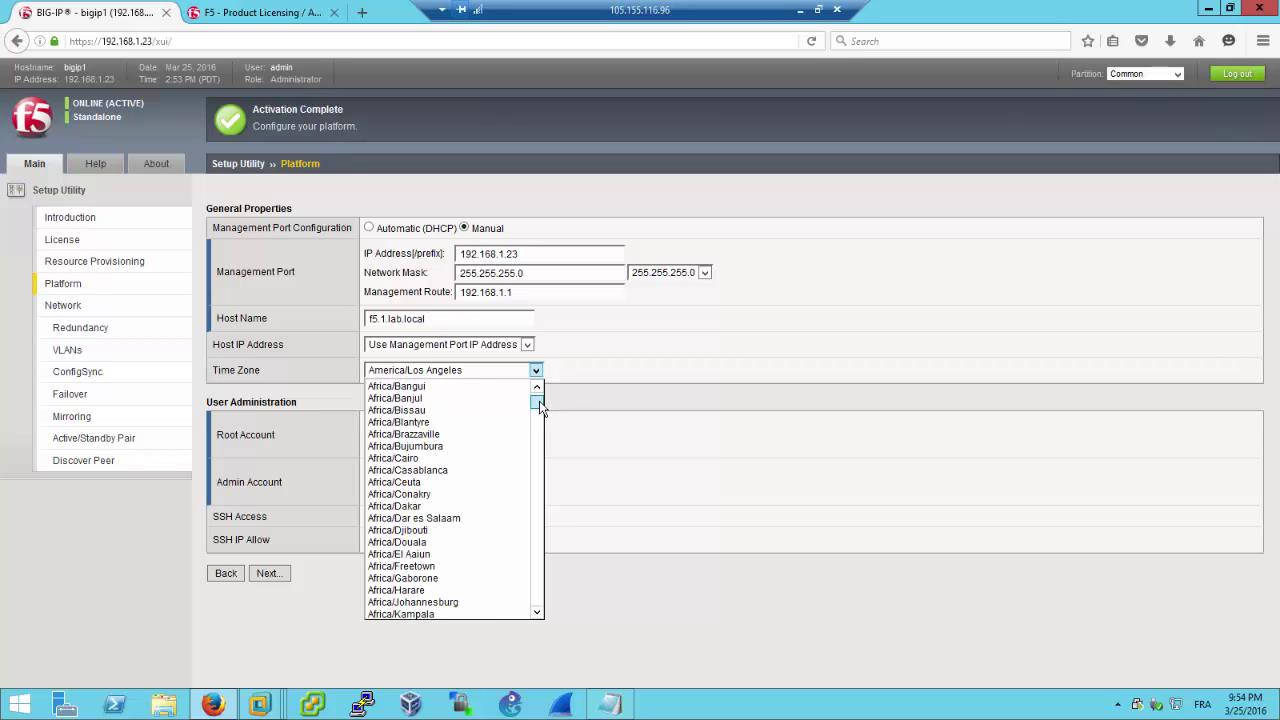
pyautogui.scroll(2, 466, 474)
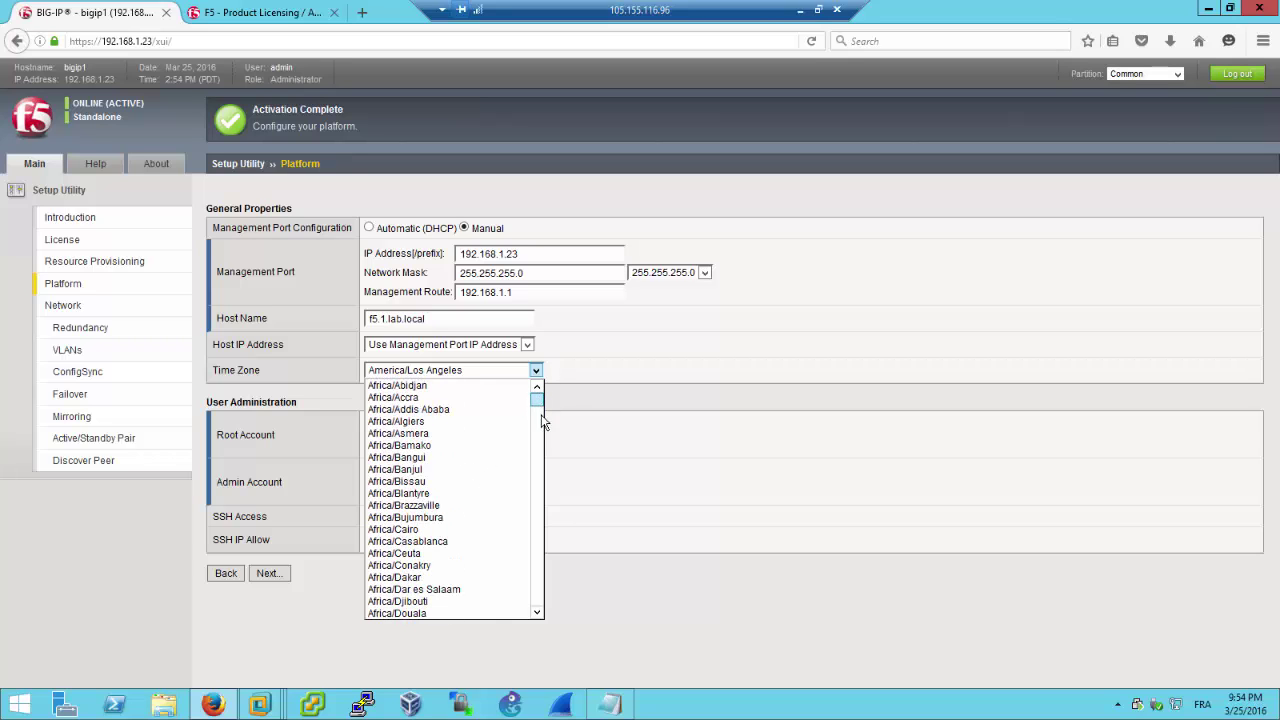
pyautogui.scroll(-1, 536, 620)
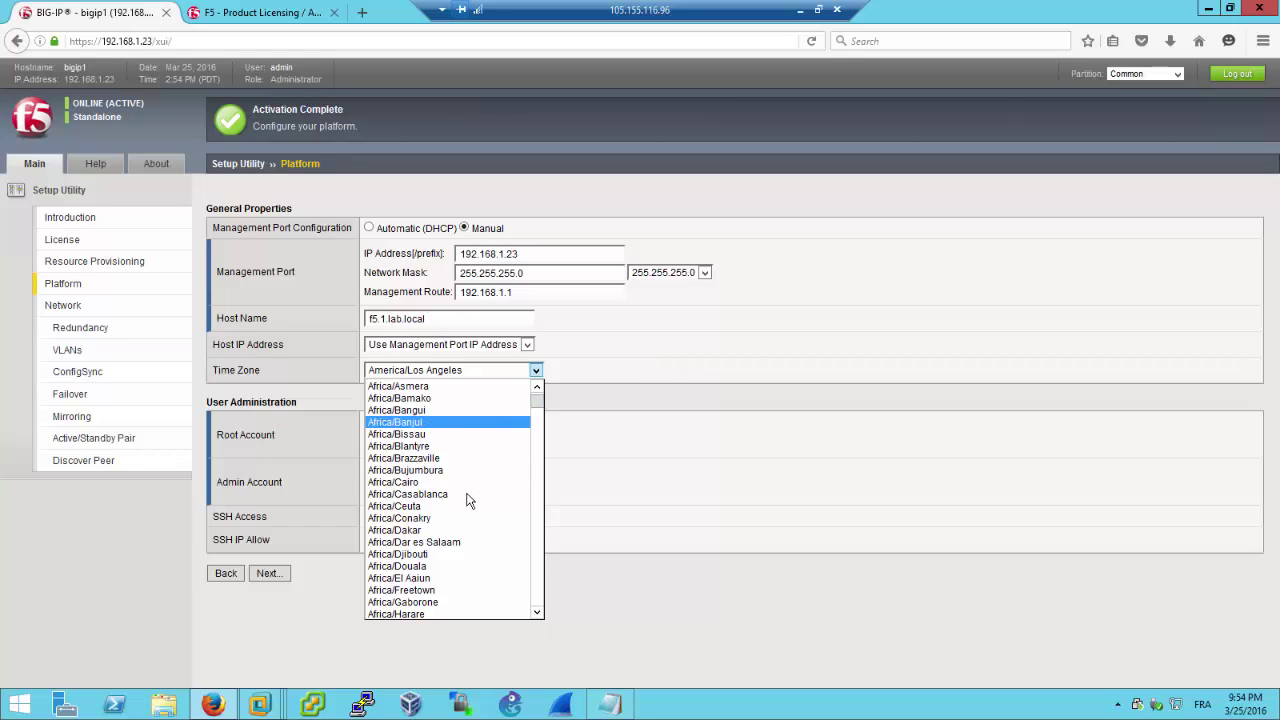
pyautogui.scroll(-1, 444, 500)
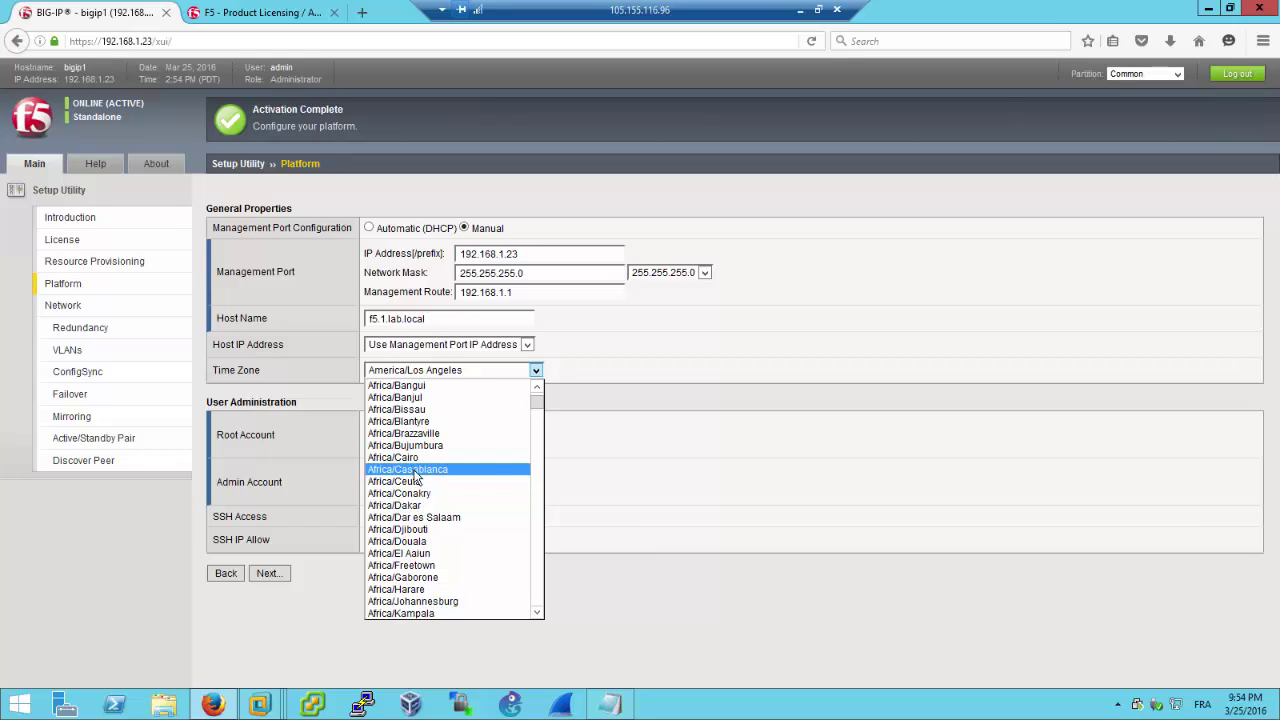
pyautogui.click(416, 470)
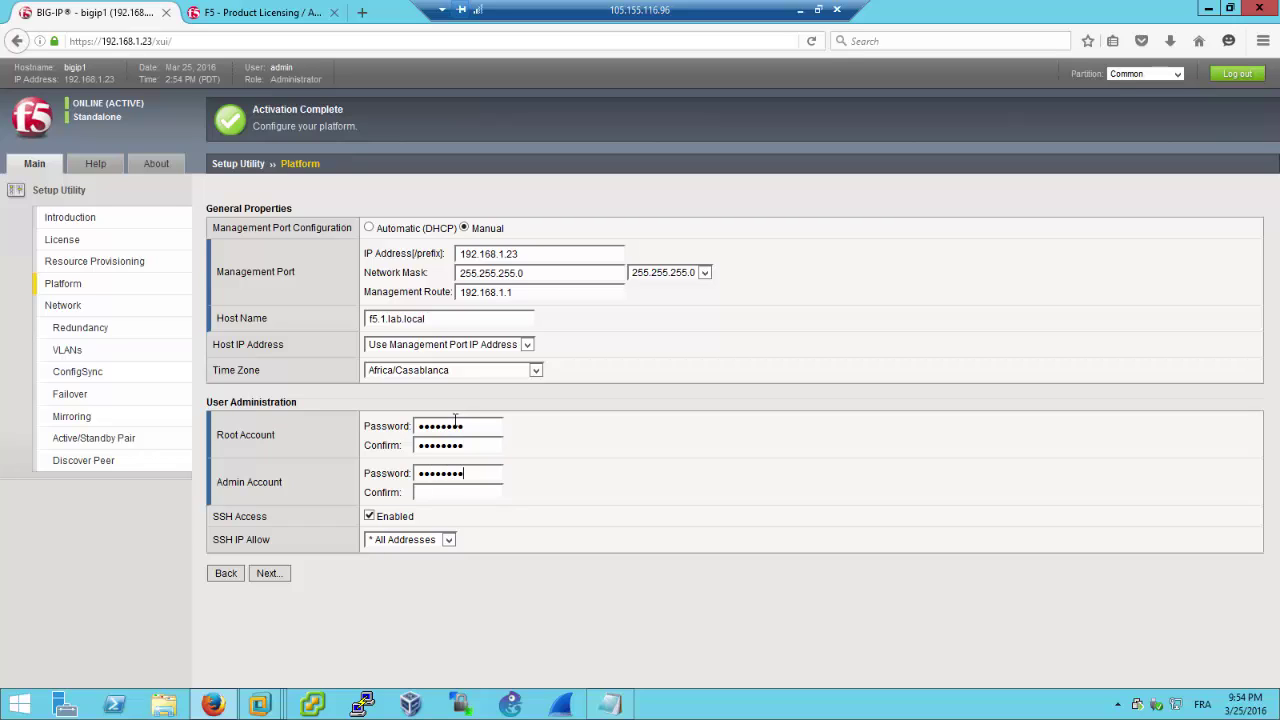
# Step: Confirm the admin password and keep SSH IP Allow at * All Addresses after trying Specify Range
pyautogui.write('•••••••')
pyautogui.click(432, 540)
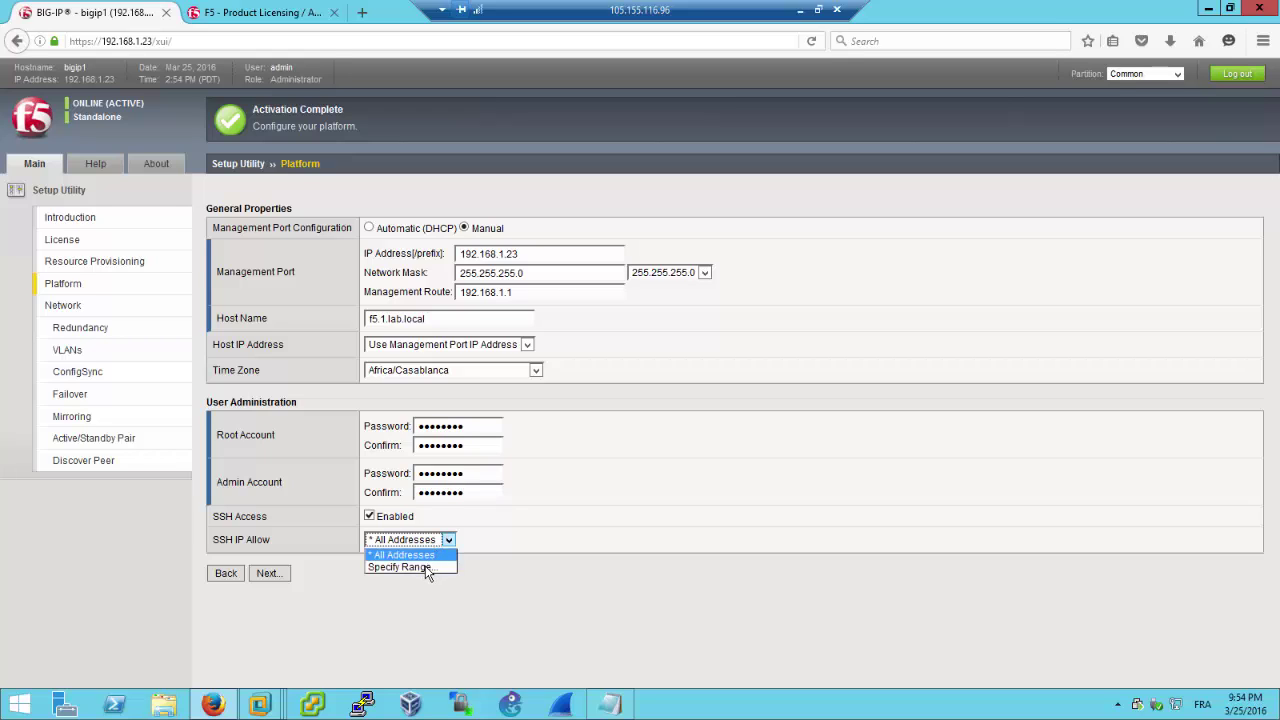
pyautogui.click(400, 567)
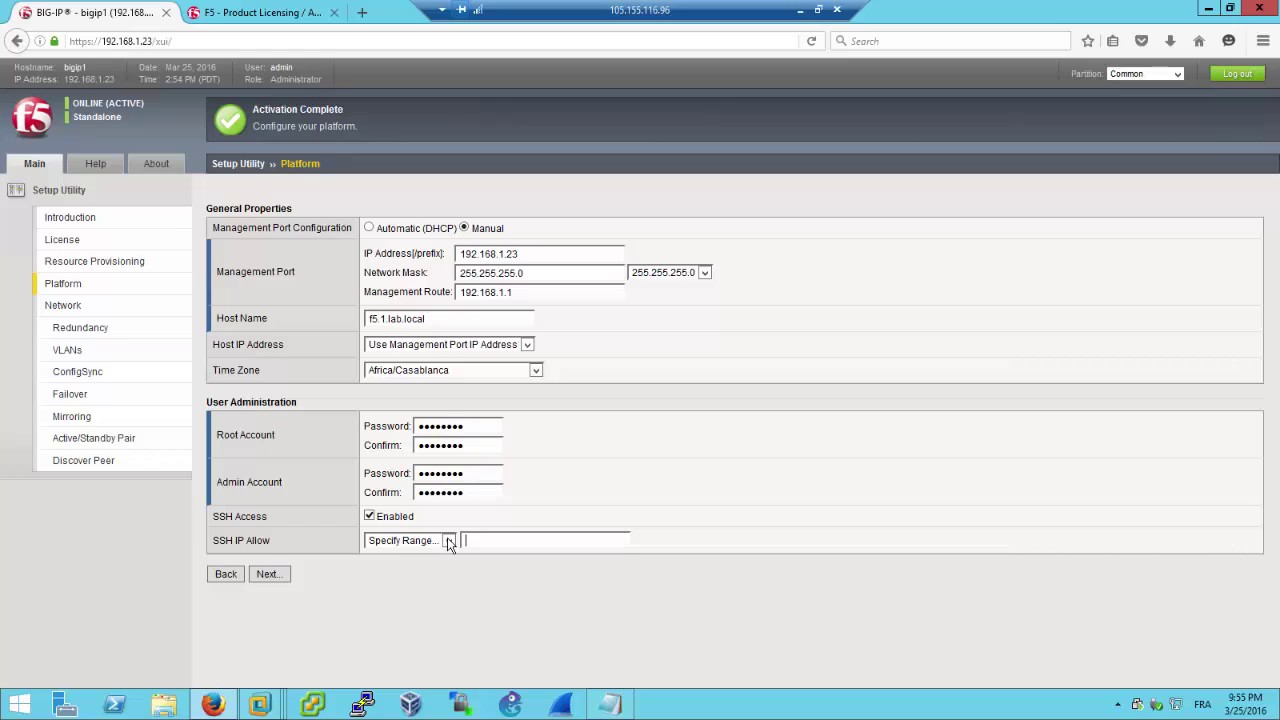
pyautogui.click(449, 540)
pyautogui.click(449, 540)
pyautogui.click(424, 545)
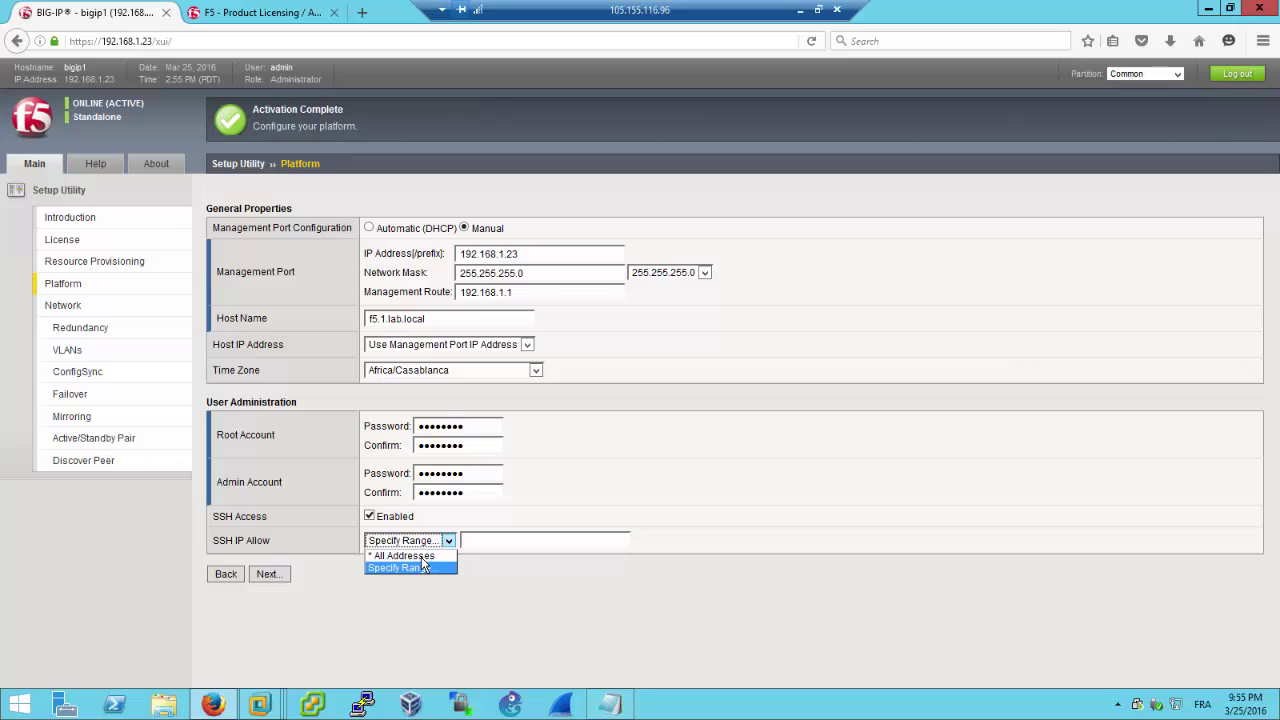
pyautogui.click(422, 561)
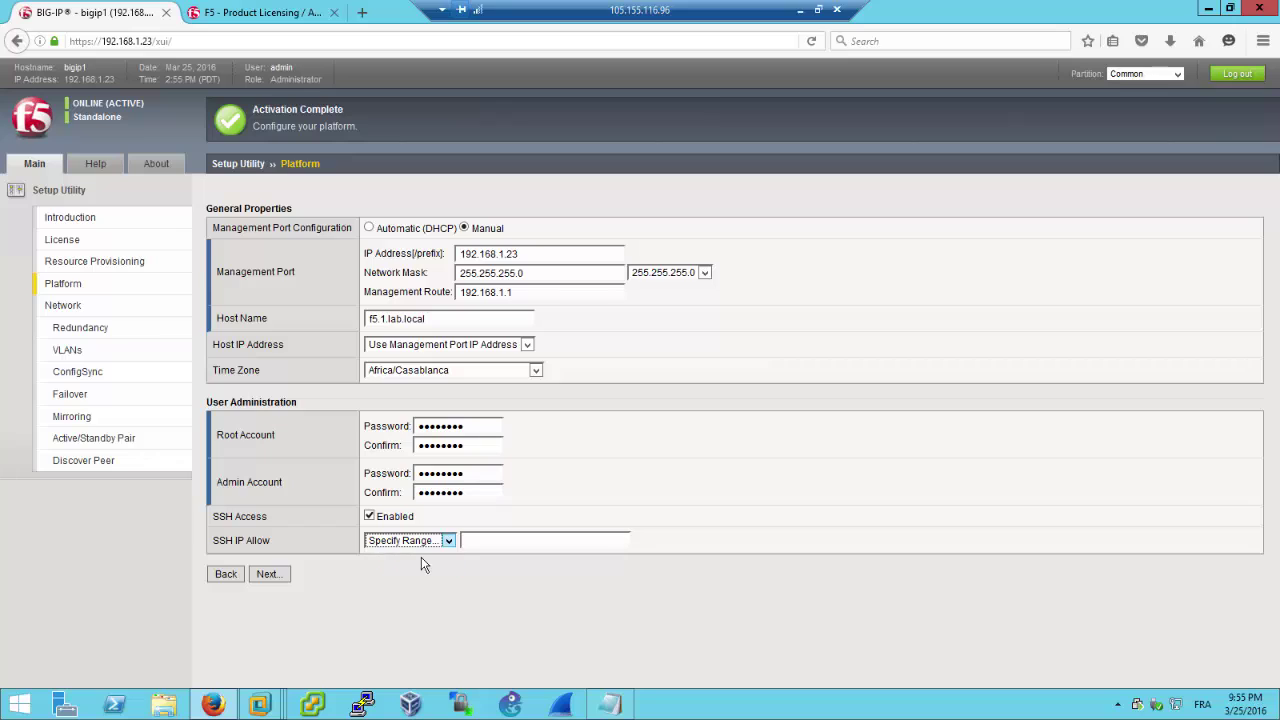
# Step: Save the platform settings and acknowledge the logout notice after the password change
pyautogui.click(276, 578)
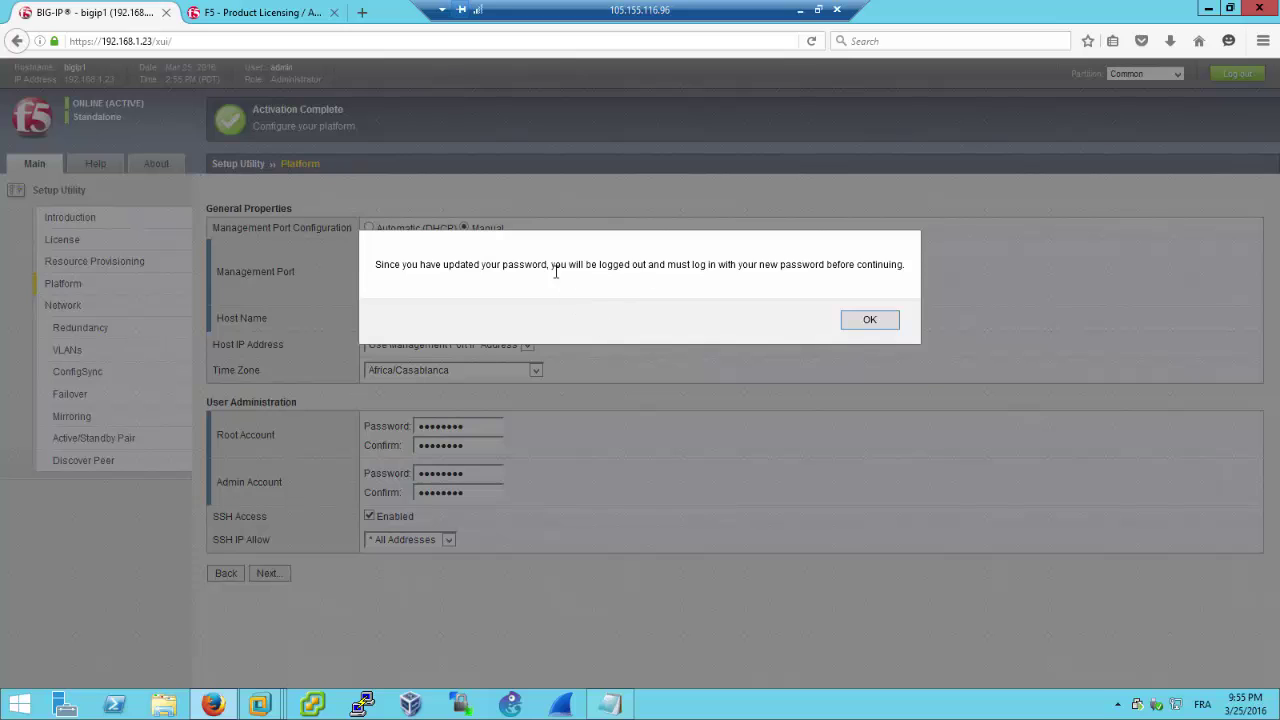
pyautogui.click(880, 320)
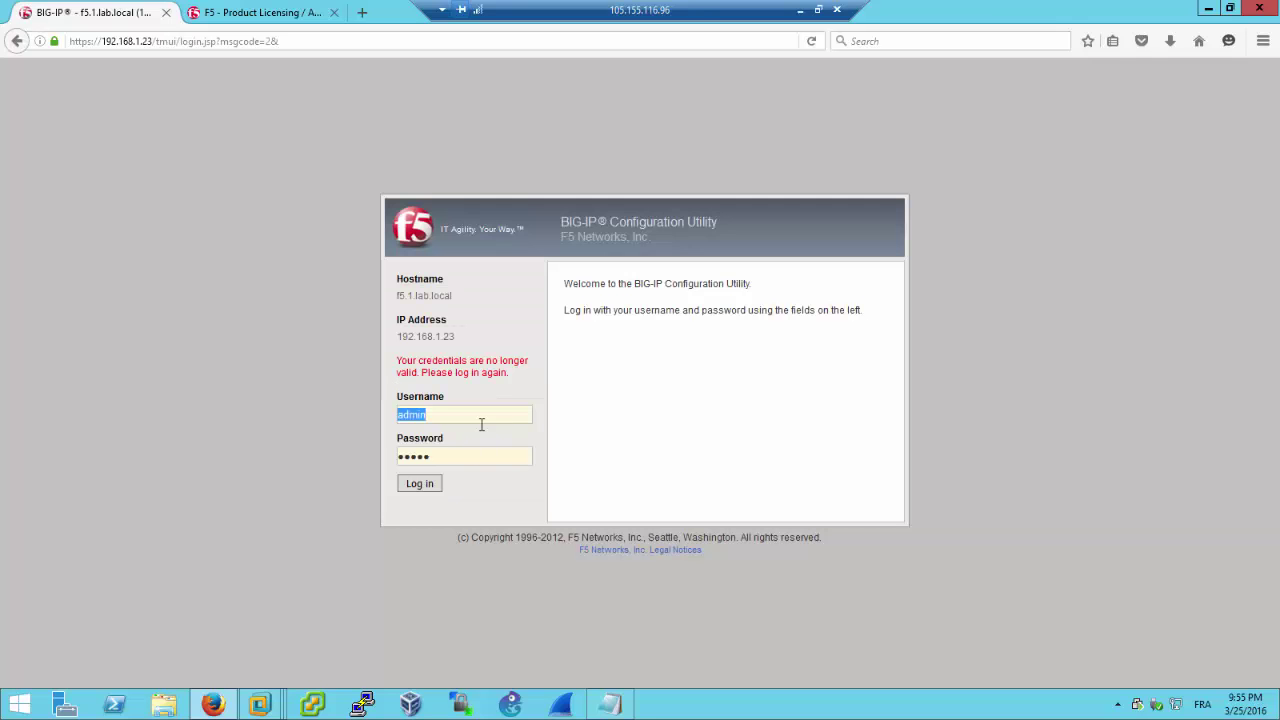
pyautogui.click(448, 414)
pyautogui.moveTo(455, 297)
pyautogui.mouseDown()
pyautogui.moveTo(386, 296)
pyautogui.moveTo(450, 306)
pyautogui.mouseUp()
pyautogui.moveTo(398, 338); pyautogui.dragTo(467, 340)
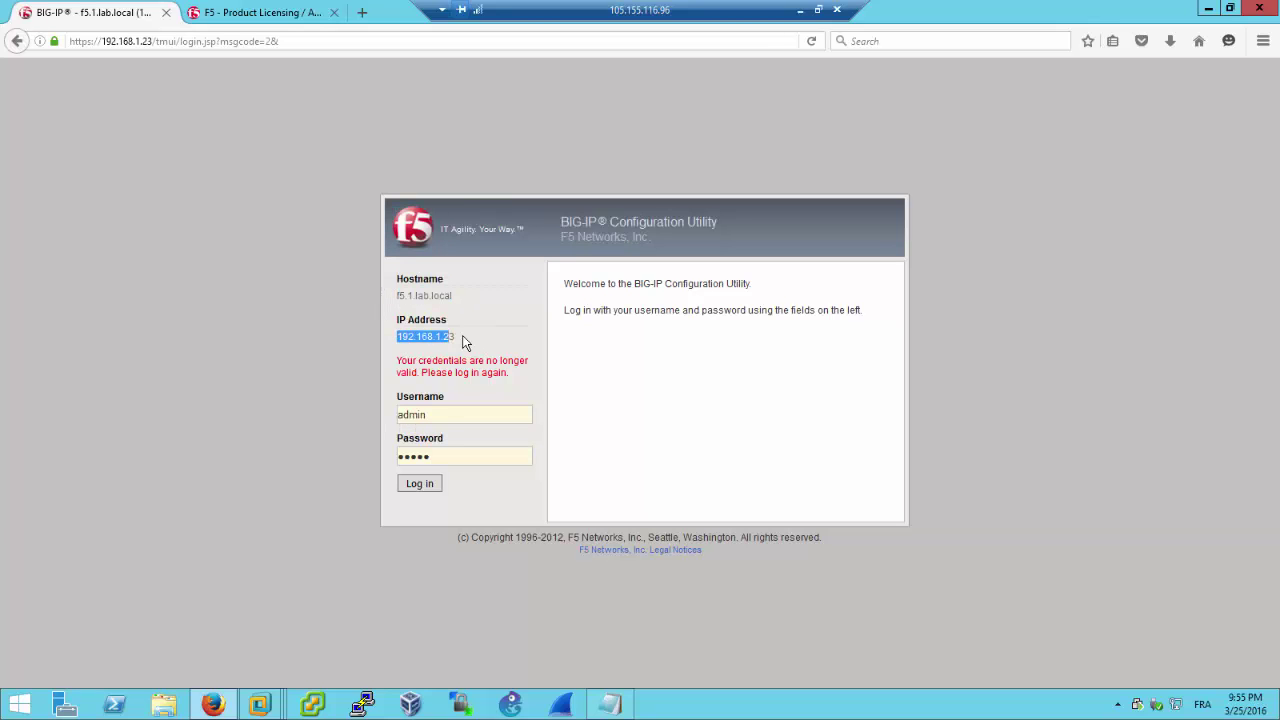
pyautogui.click(433, 339)
# Step: Log back in as admin using the new admin password
pyautogui.hotkey('ctrl', 'a')
pyautogui.click(466, 459)
pyautogui.hotkey('ctrl', 'a')
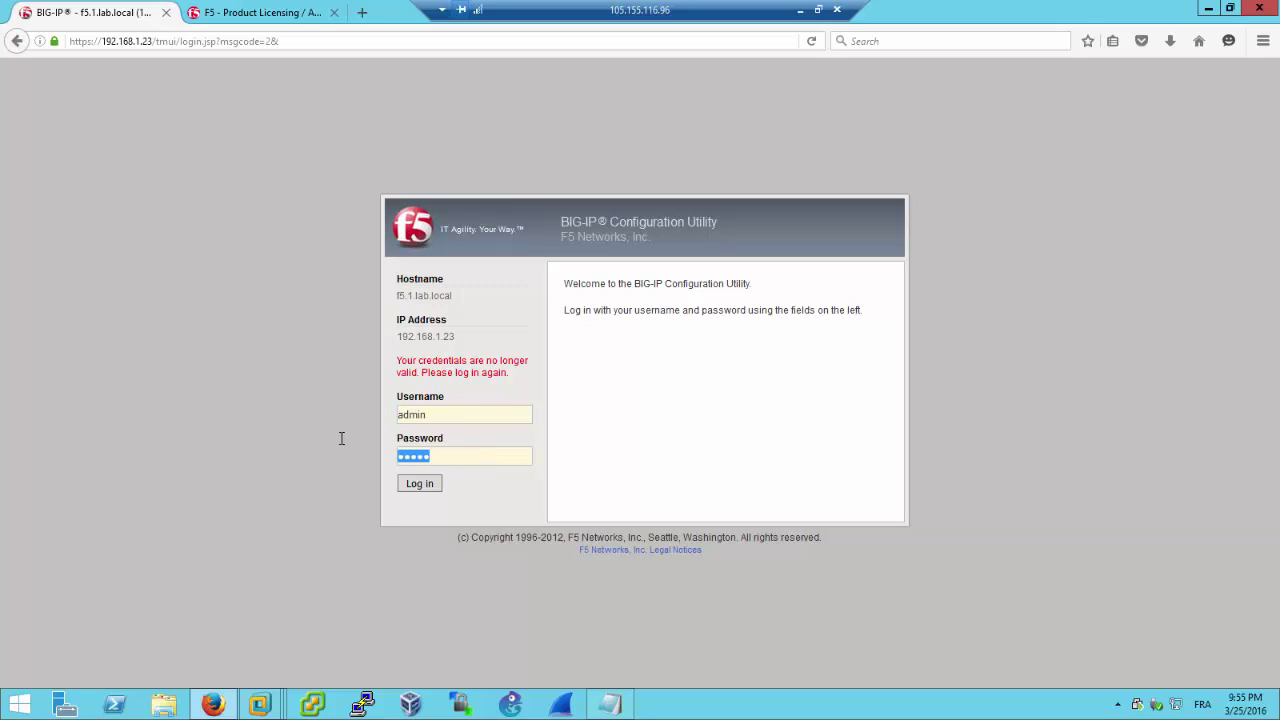
pyautogui.click(414, 484)
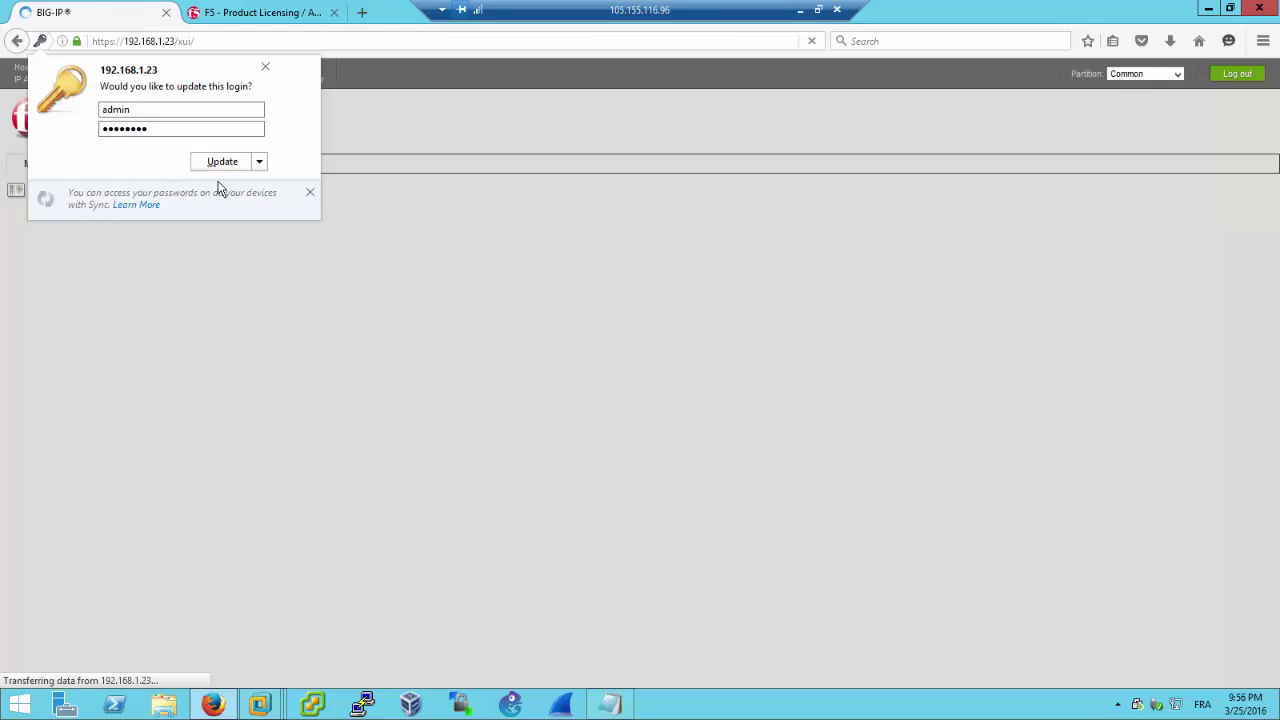
# Step: Dismiss the browser's update-login prompt and choose Finished under Advanced Network Configuration
pyautogui.press('Return')
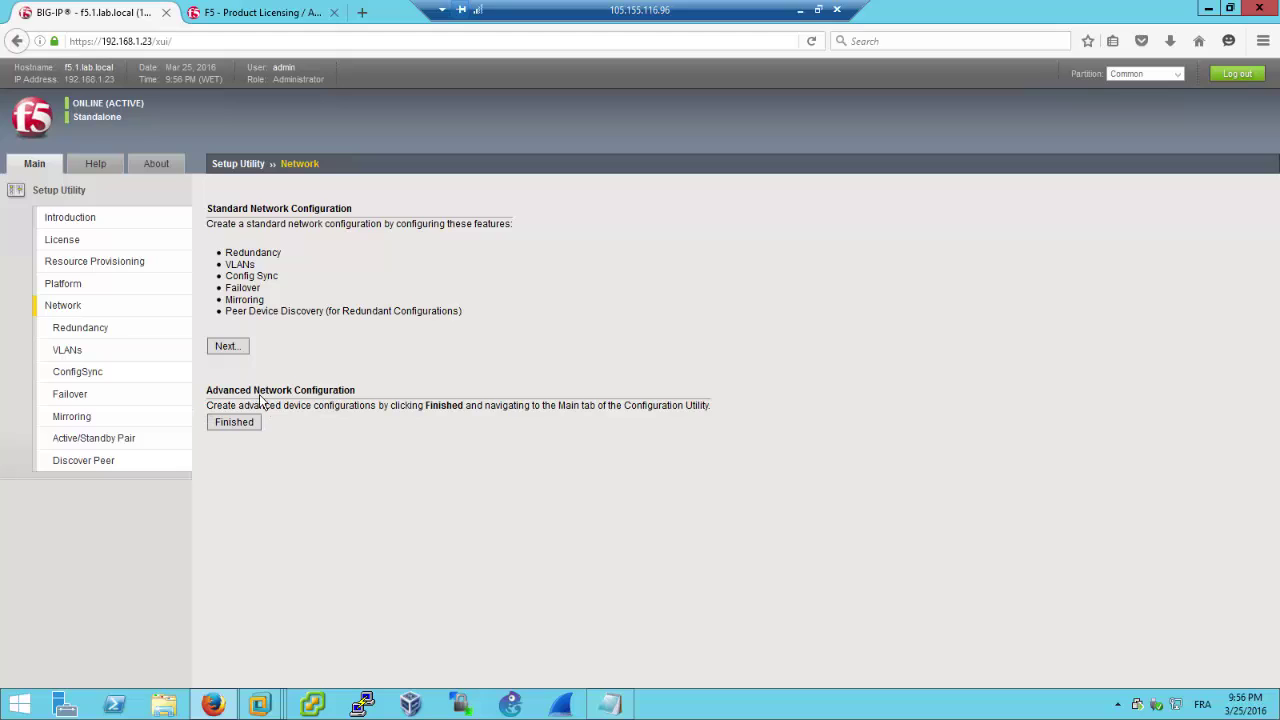
pyautogui.click(231, 426)
pyautogui.click(233, 423)
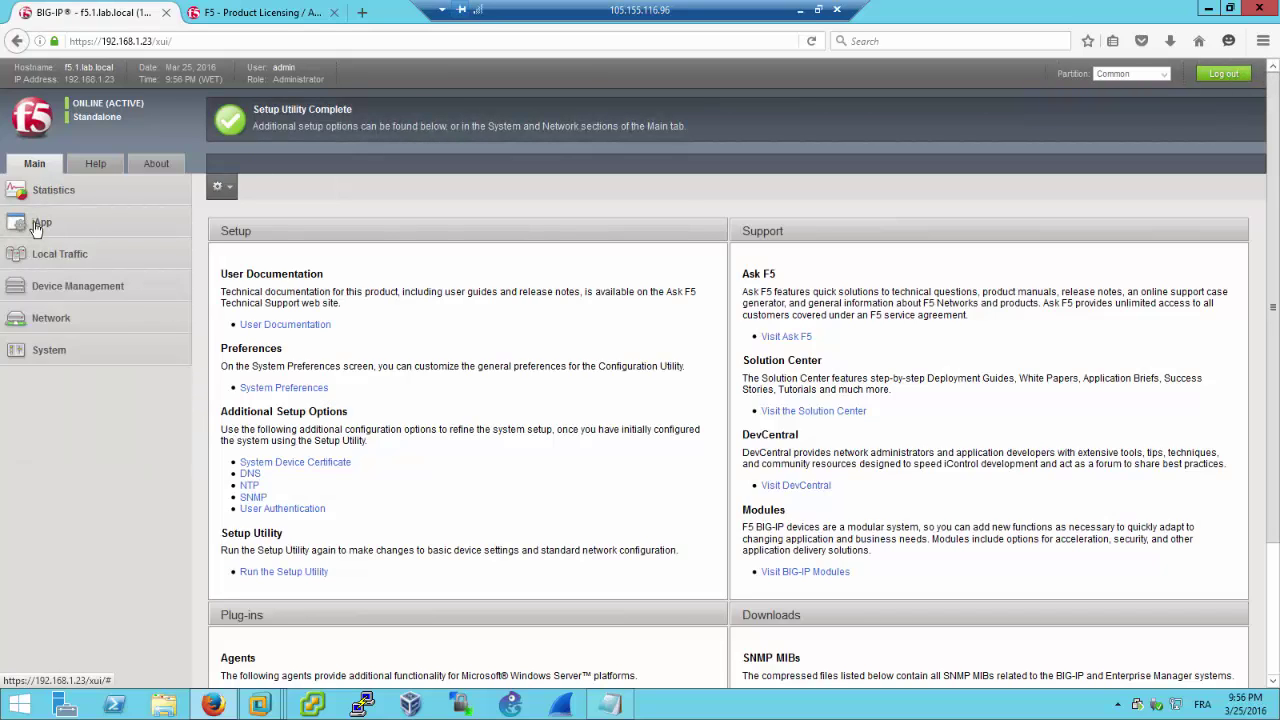
pyautogui.click(86, 196)
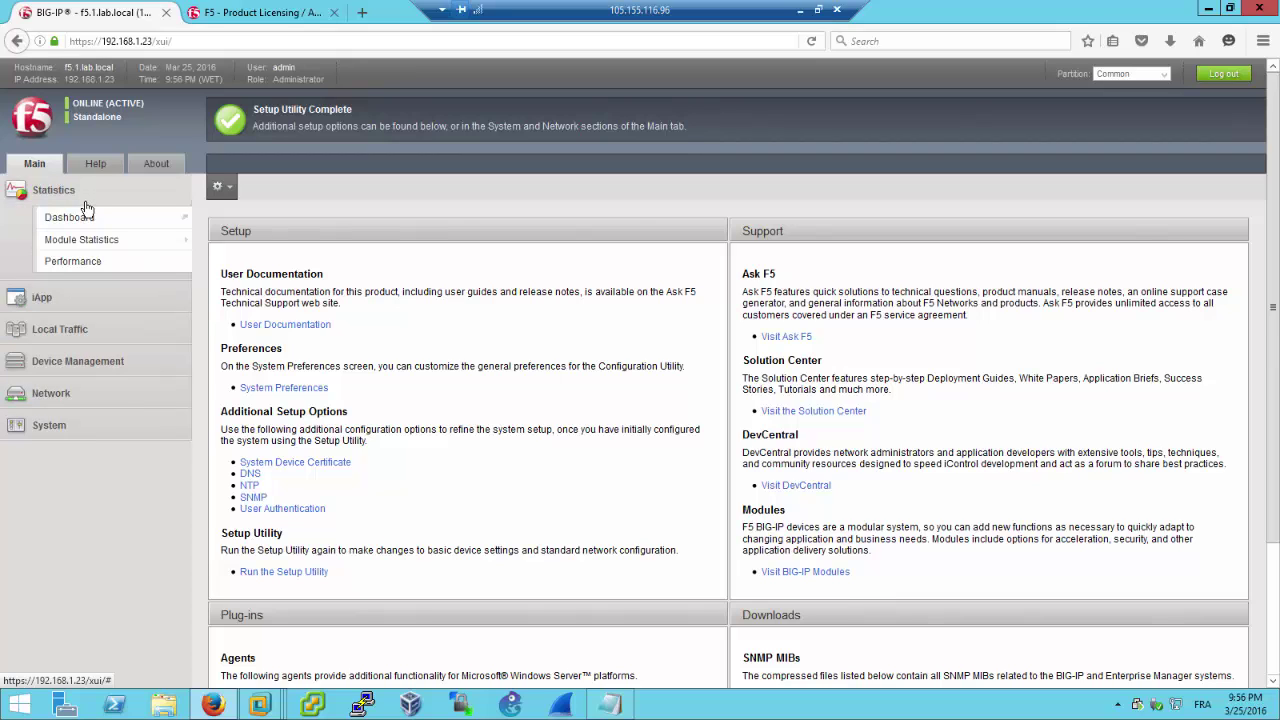
pyautogui.click(86, 224)
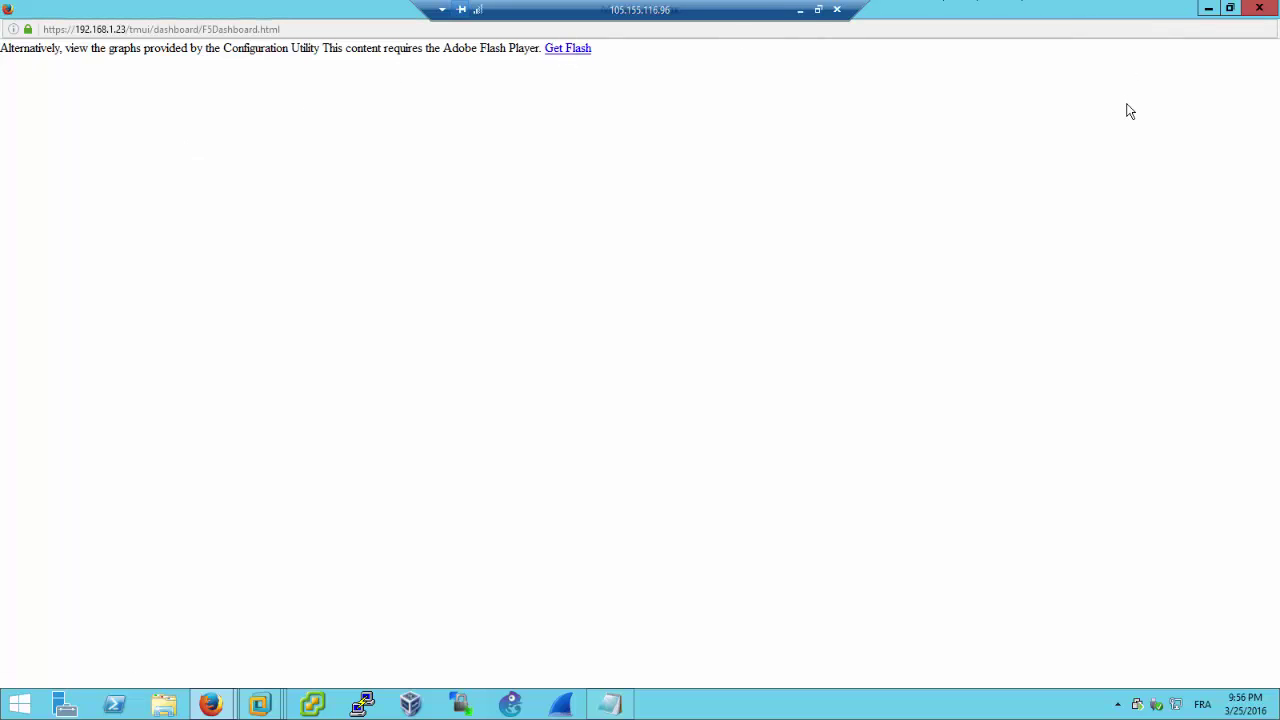
pyautogui.click(1259, 8)
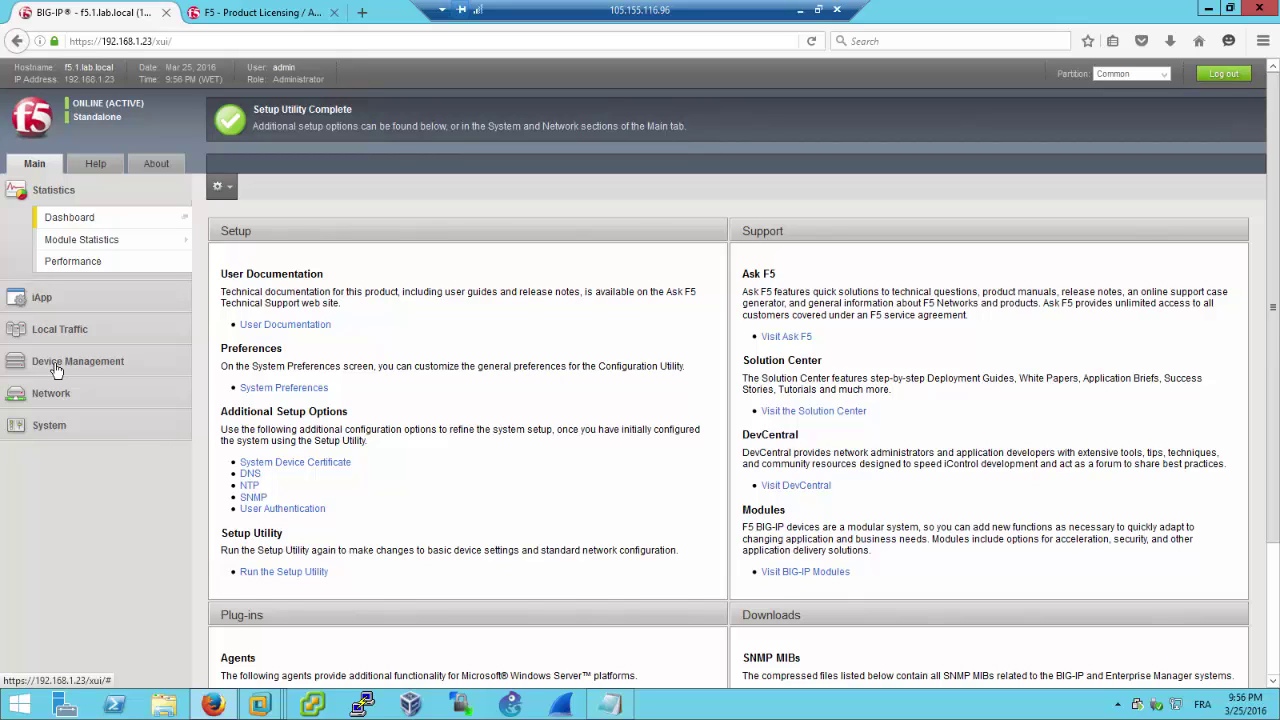
# Step: Check the empty Device Groups list, browse the Network menu, then minimize the session for Outlook
pyautogui.click(213, 389)
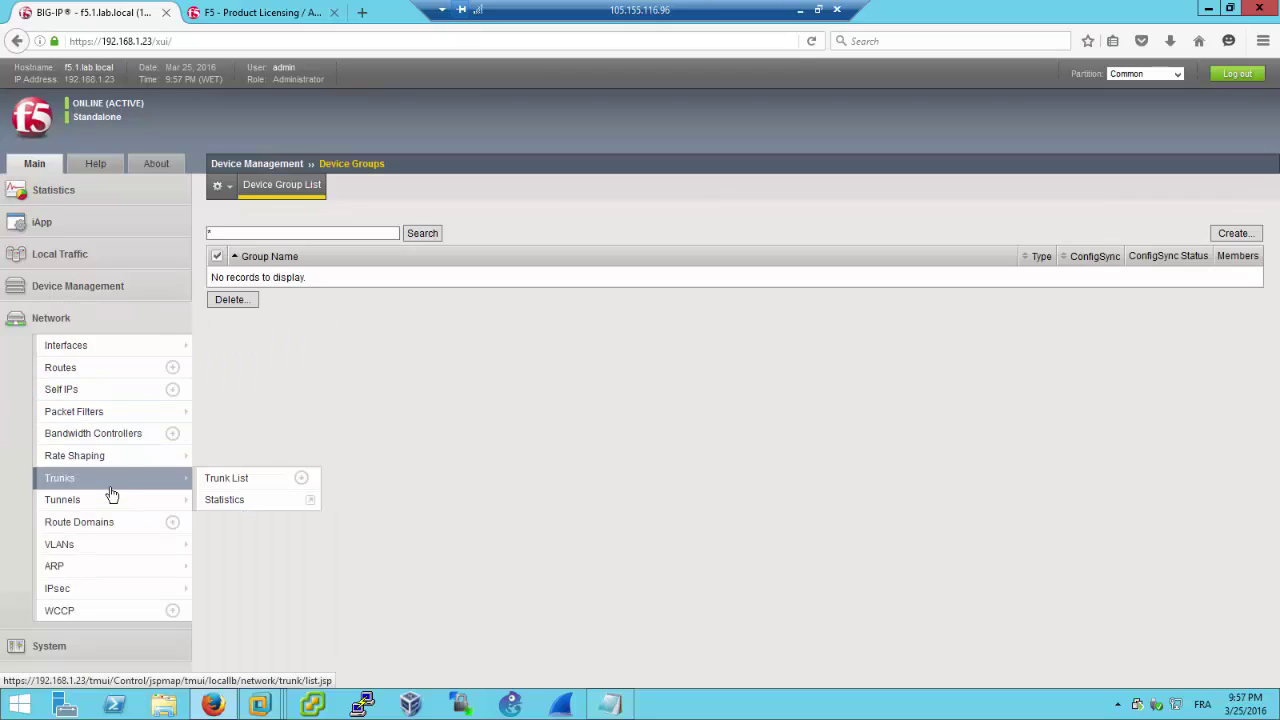
pyautogui.moveTo(70, 404)
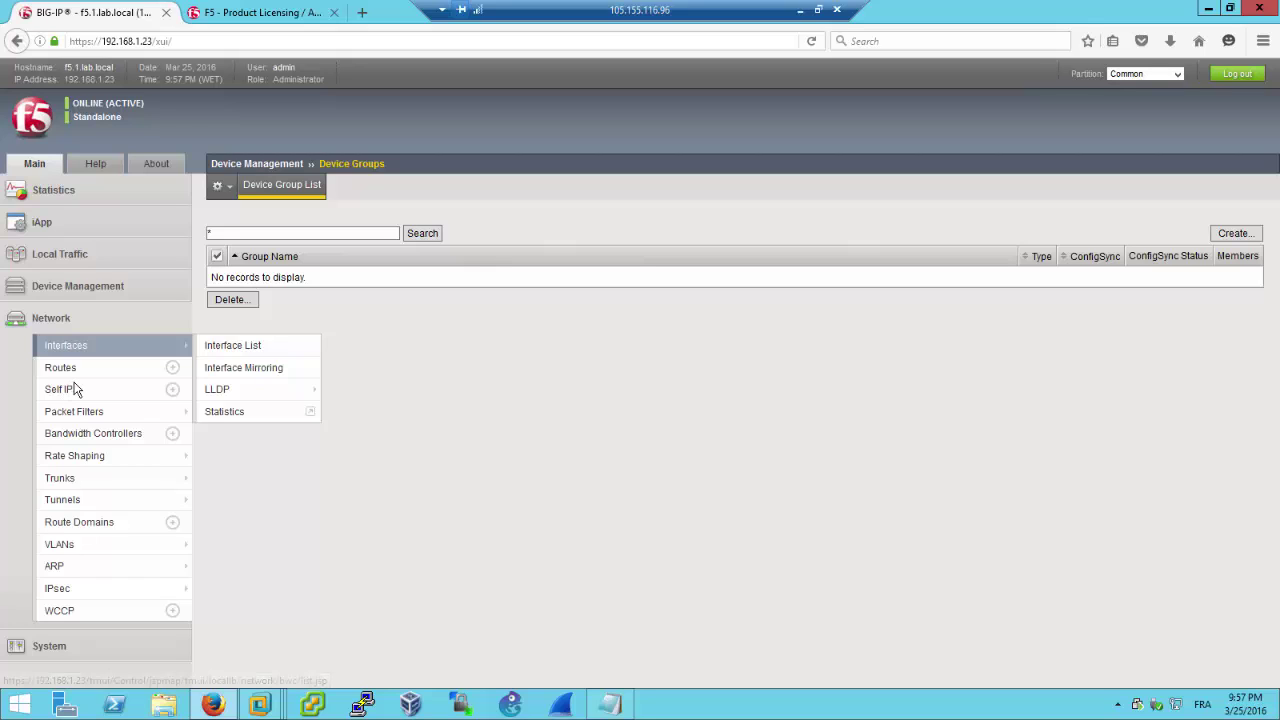
pyautogui.click(75, 389)
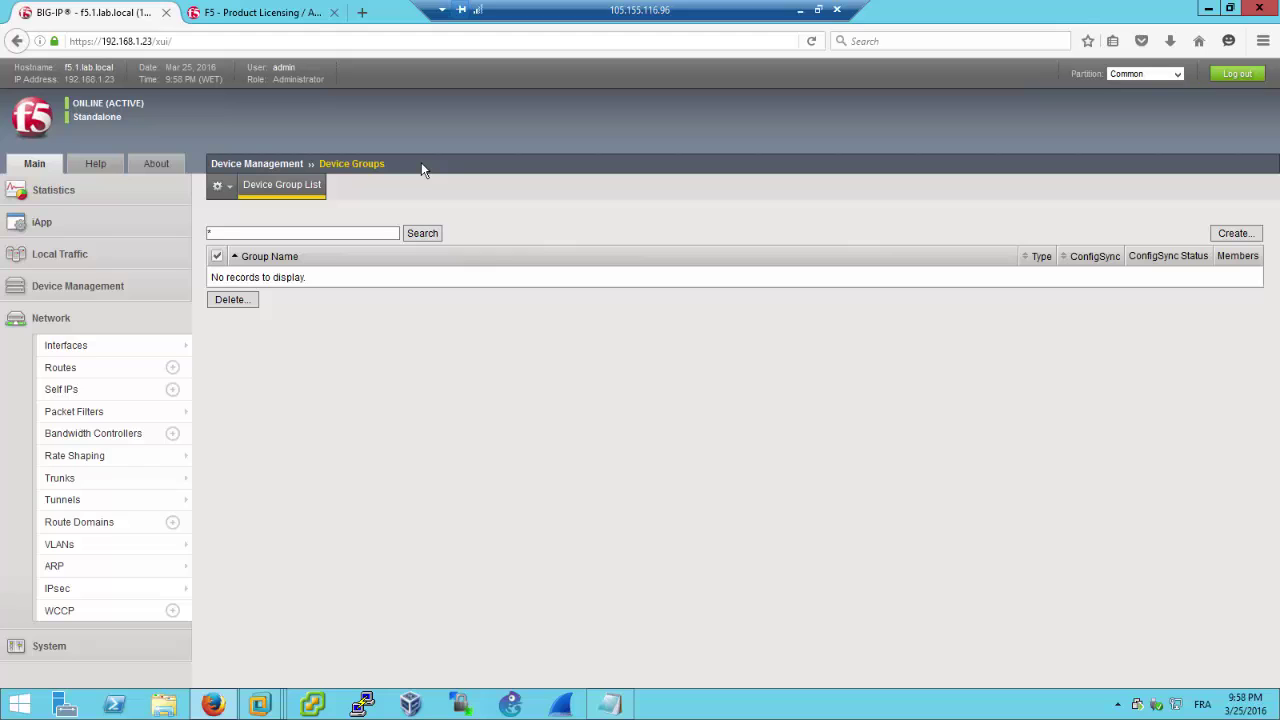
pyautogui.click(800, 10)
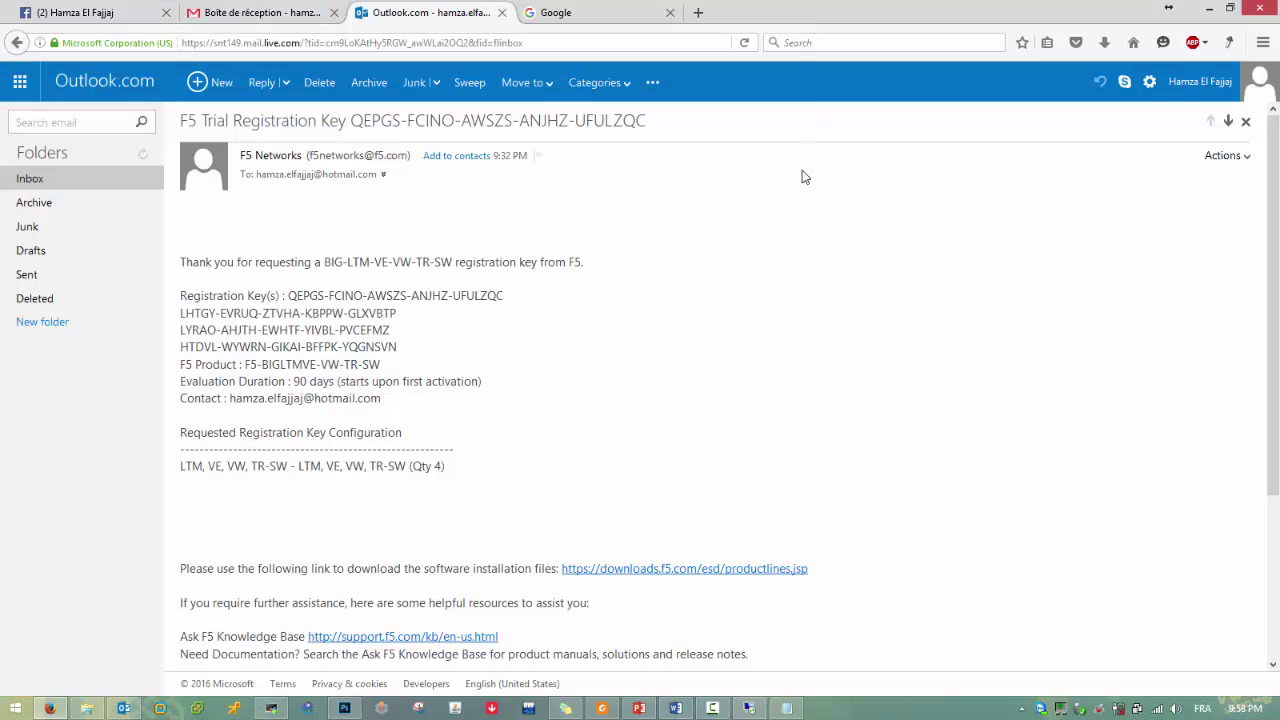